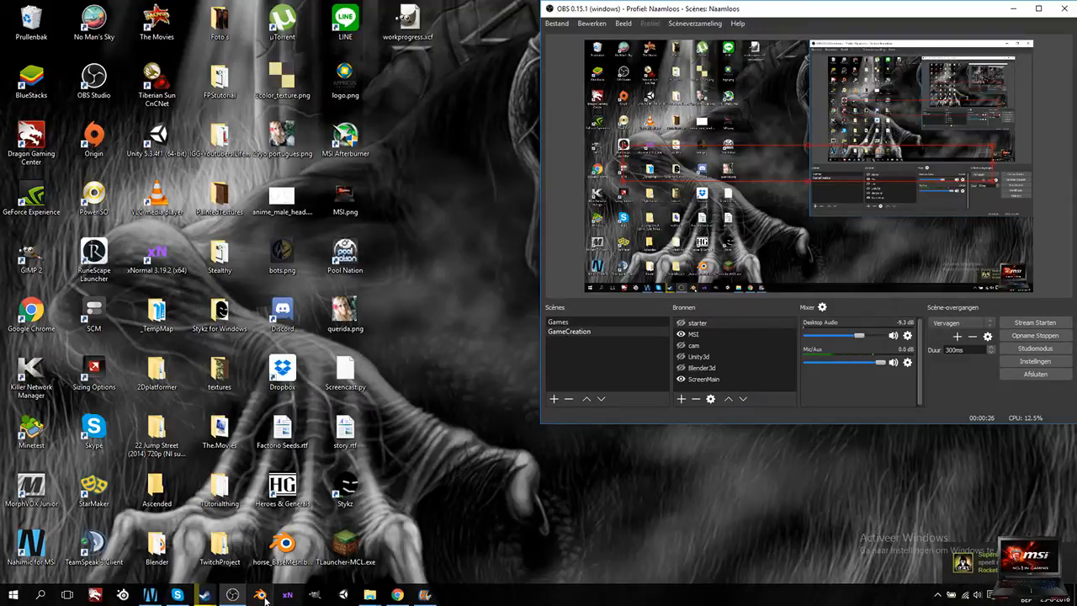
Step: Launch Blender and maximize its window
left_click(261, 595)
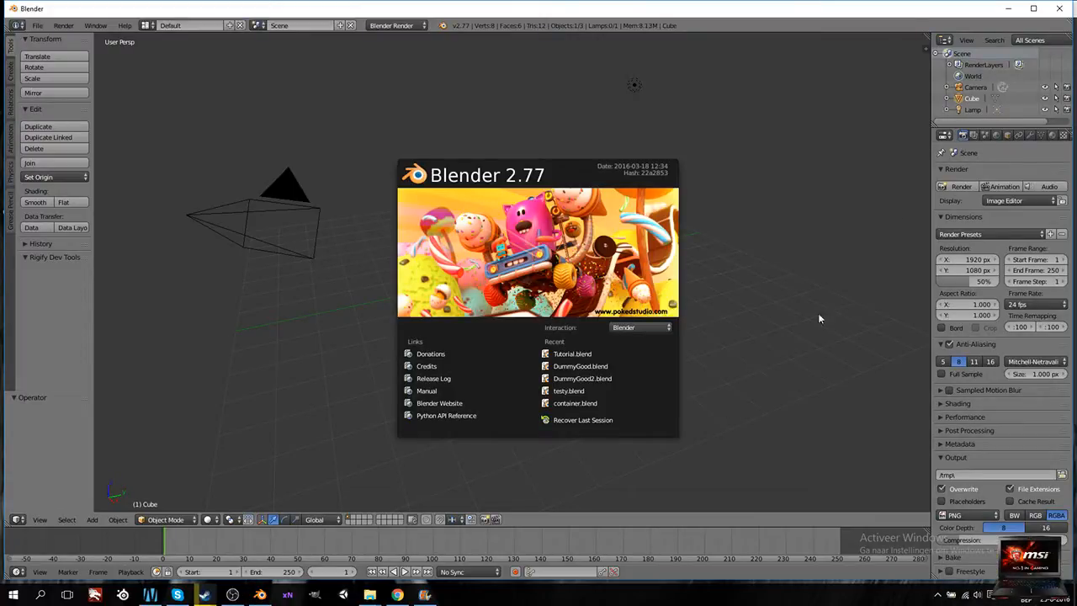
left_click(1036, 9)
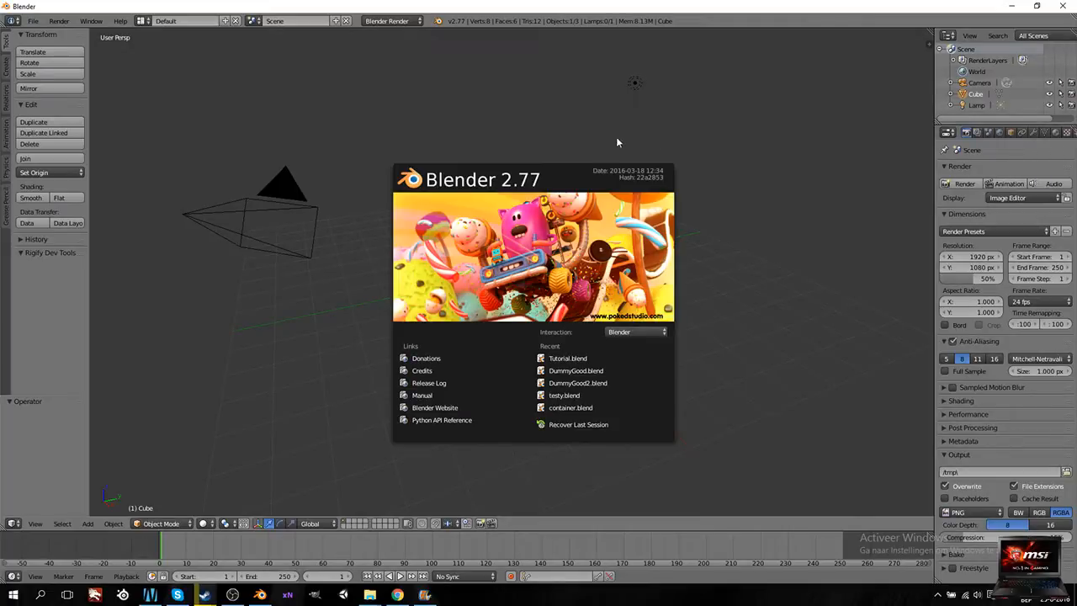
Step: Switch to Chrome, search the web for "blender3d" and open the official blender.org site from the results
left_click(398, 595)
left_click(634, 12)
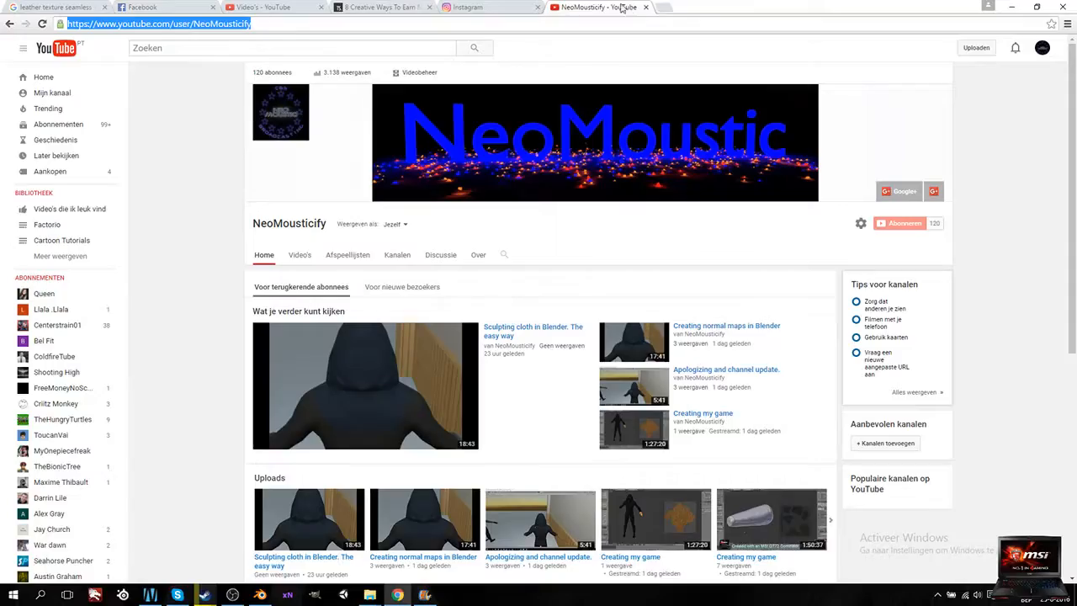
left_click(662, 18)
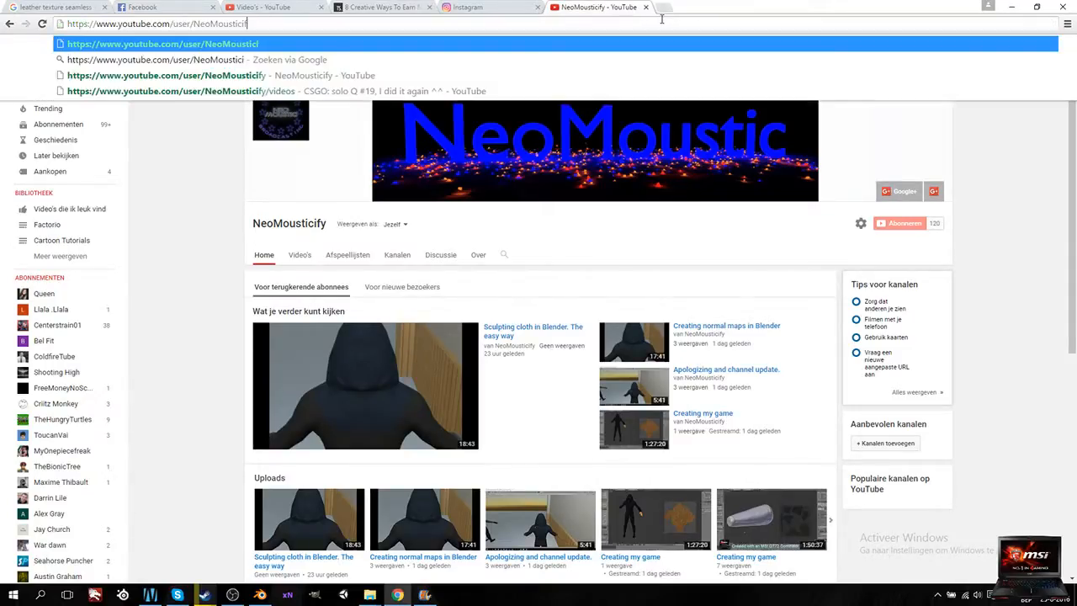
key("BackSpace")
key("BackSpace")
key("BackSpace")
key("BackSpace")
key("BackSpace")
key("BackSpace")
key("BackSpace")
key("BackSpace")
key("BackSpace")
key("BackSpace")
key("BackSpace")
key("BackSpace")
key("BackSpace")
key("BackSpace")
key("BackSpace")
key("BackSpace")
key("BackSpace")
key("BackSpace")
key("BackSpace")
key("BackSpace")
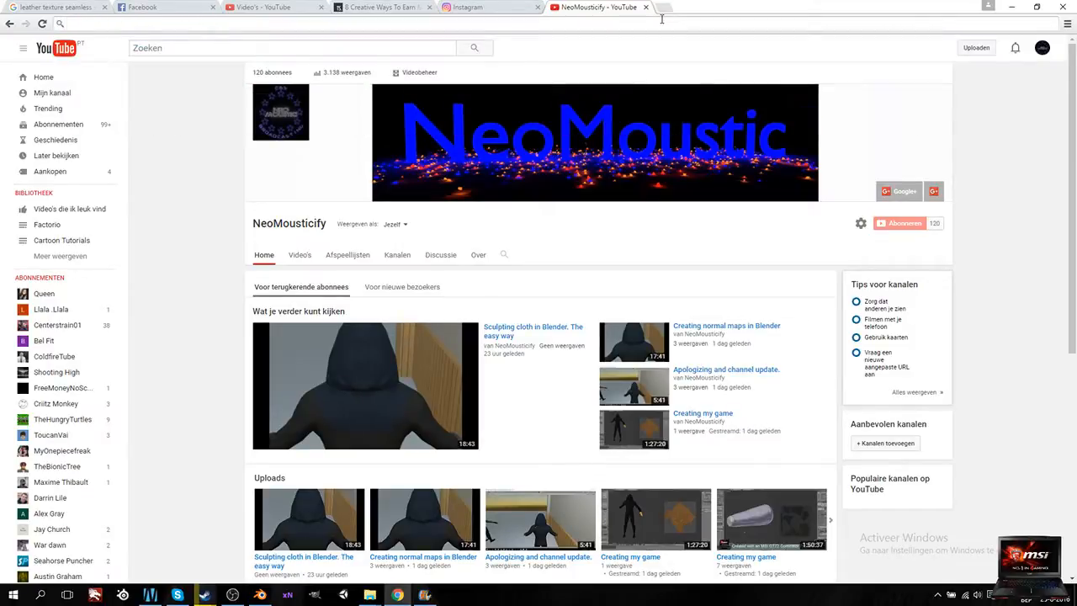
type("ble")
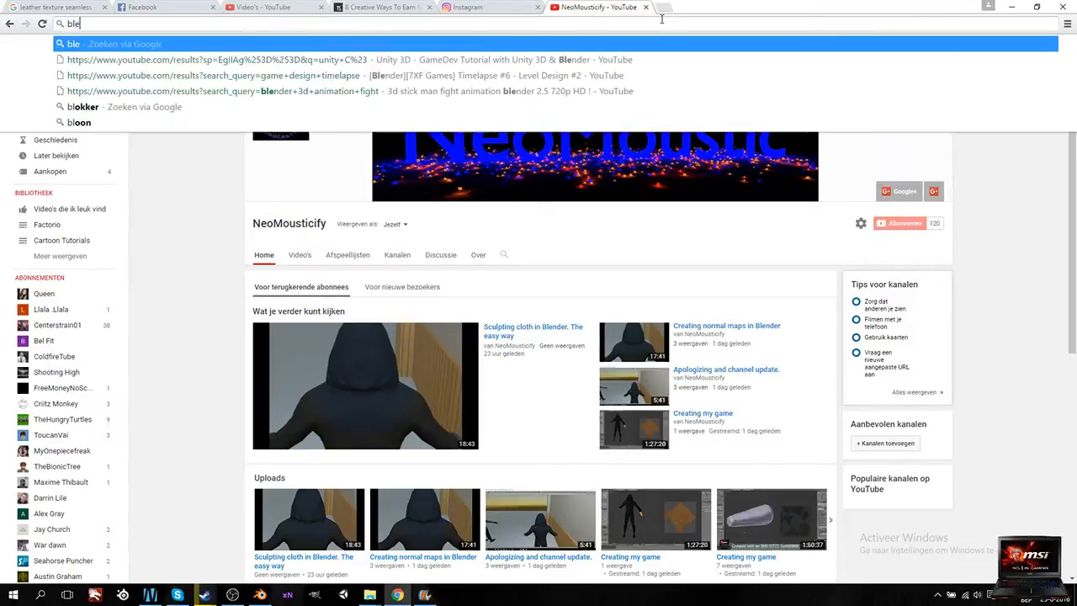
type("nder3d")
key("Return")
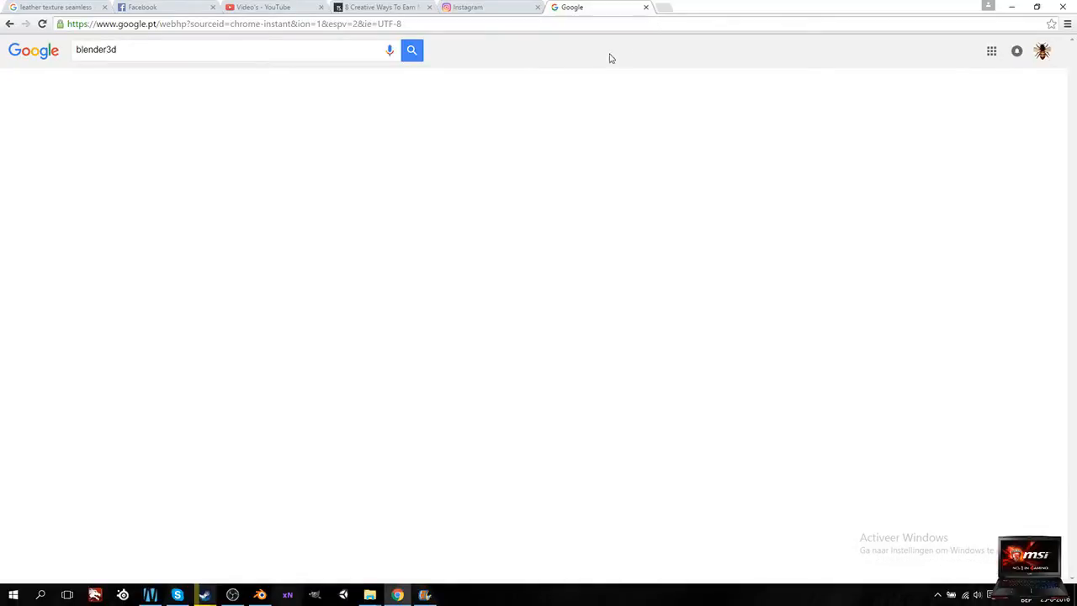
left_click(216, 138)
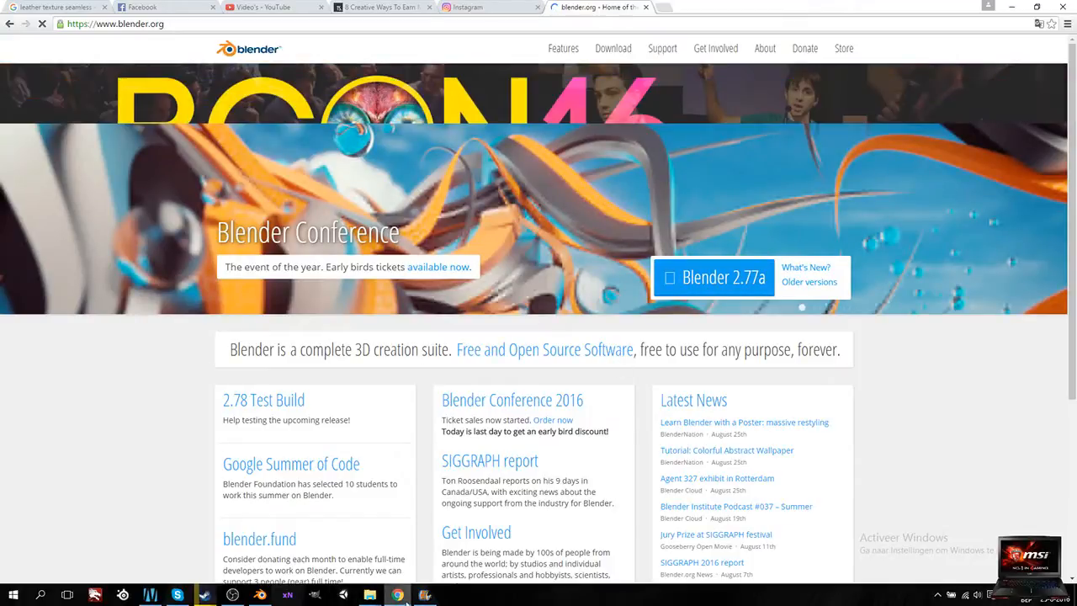
Step: Bring up the Blender window briefly, minimize it and look over the blender.org home page
left_click(260, 595)
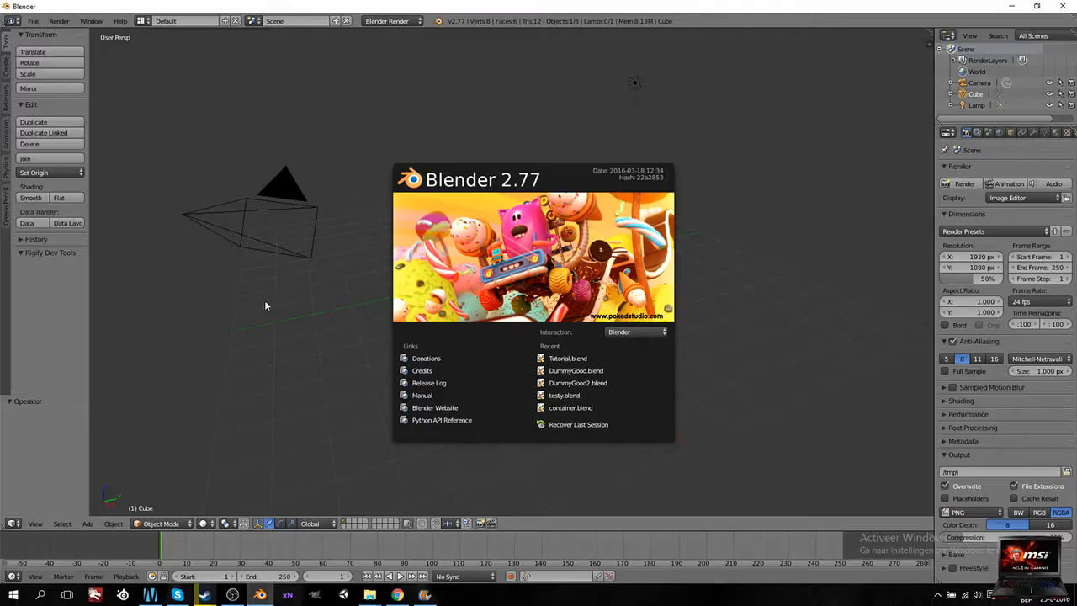
left_click(1012, 6)
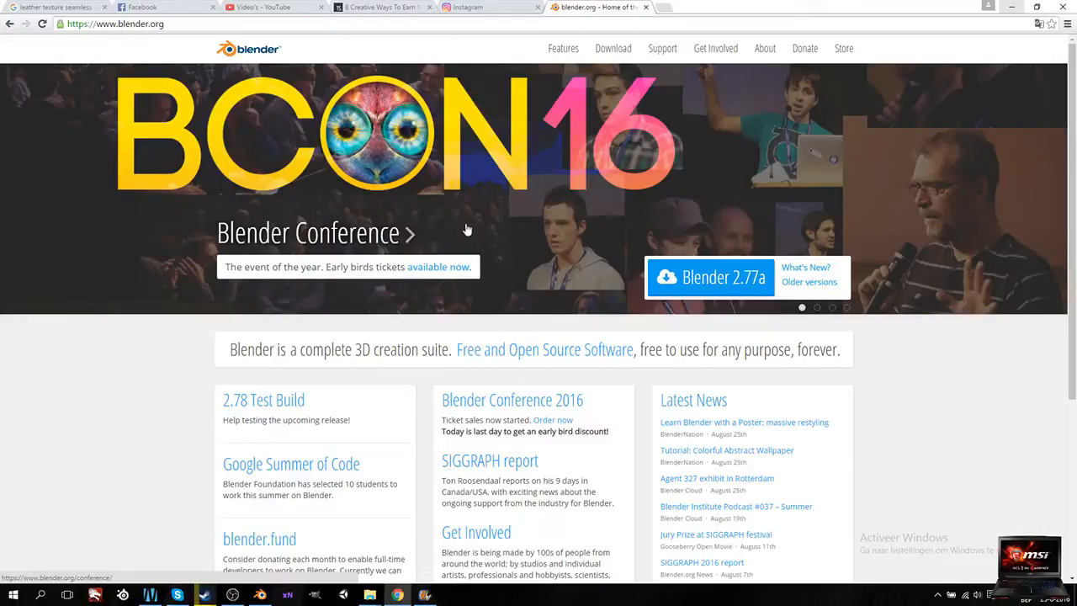
scroll(218, 418, "down", 1)
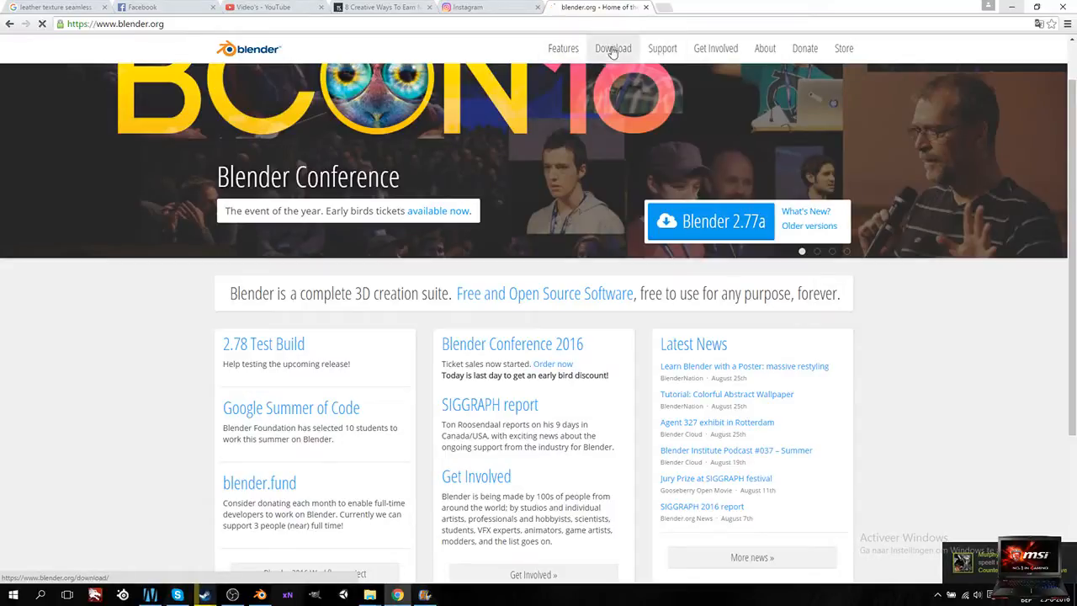
Step: Open the blender.org Download page and examine the Blender 2.77a packages for Windows, Mac OSX and GNU/Linux, plus the source code and daily build sections
left_click(614, 48)
scroll(516, 298, "down", 3)
scroll(517, 297, "up", 1)
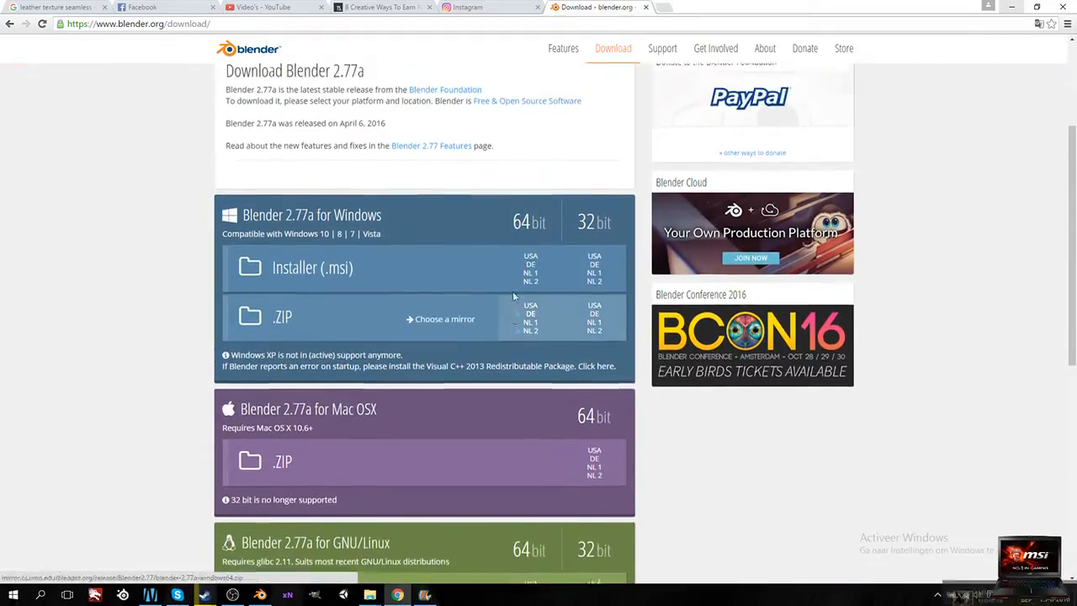
scroll(402, 275, "down", 2)
scroll(402, 280, "down", 2)
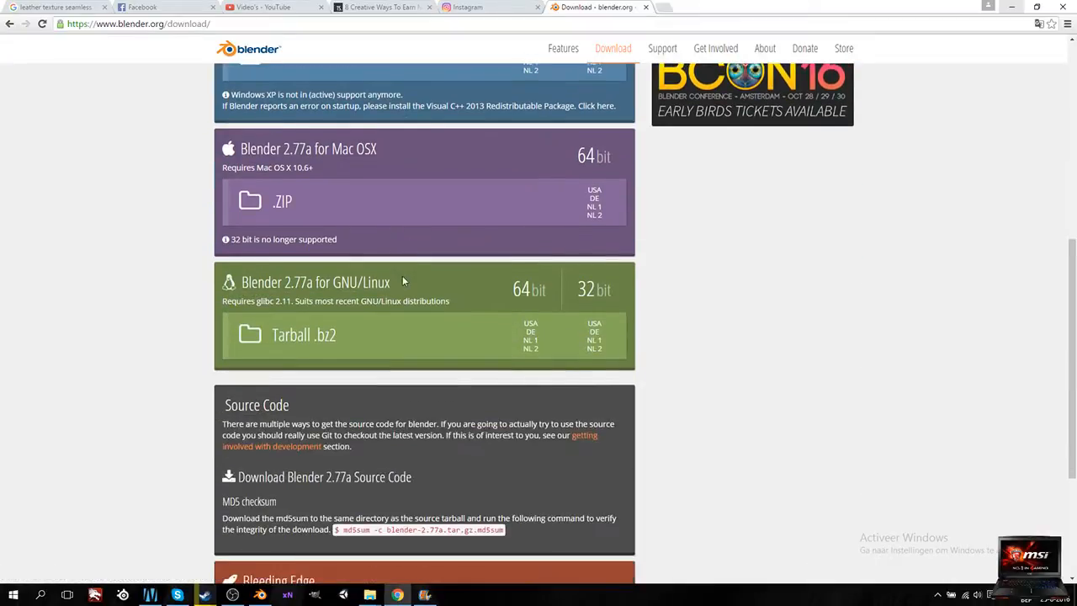
scroll(402, 280, "up", 2)
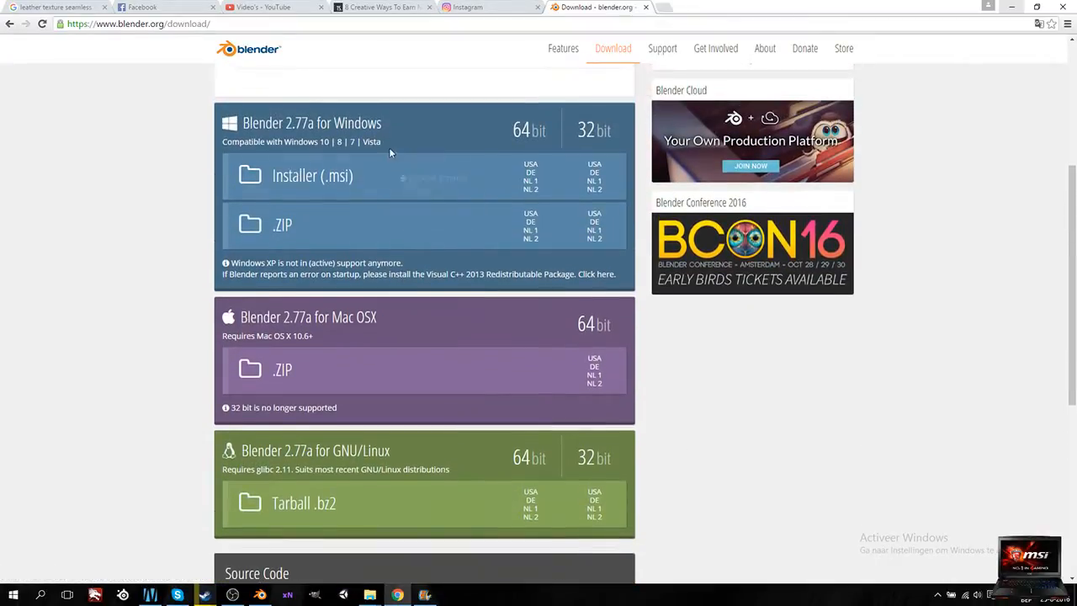
scroll(399, 240, "up", 2)
scroll(334, 294, "down", 2)
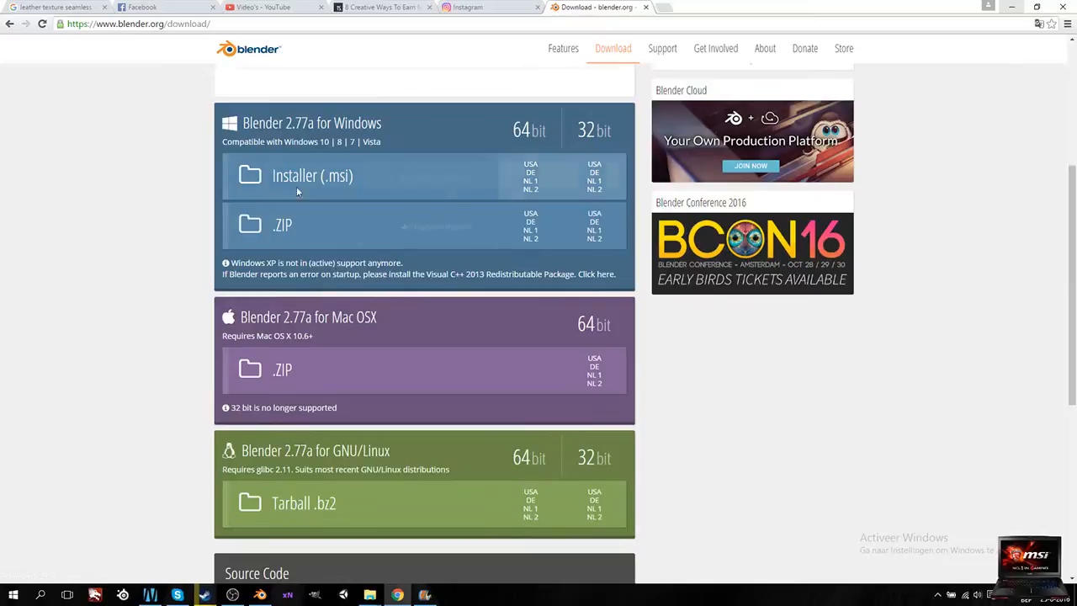
scroll(458, 333, "down", 1)
scroll(458, 332, "down", 3)
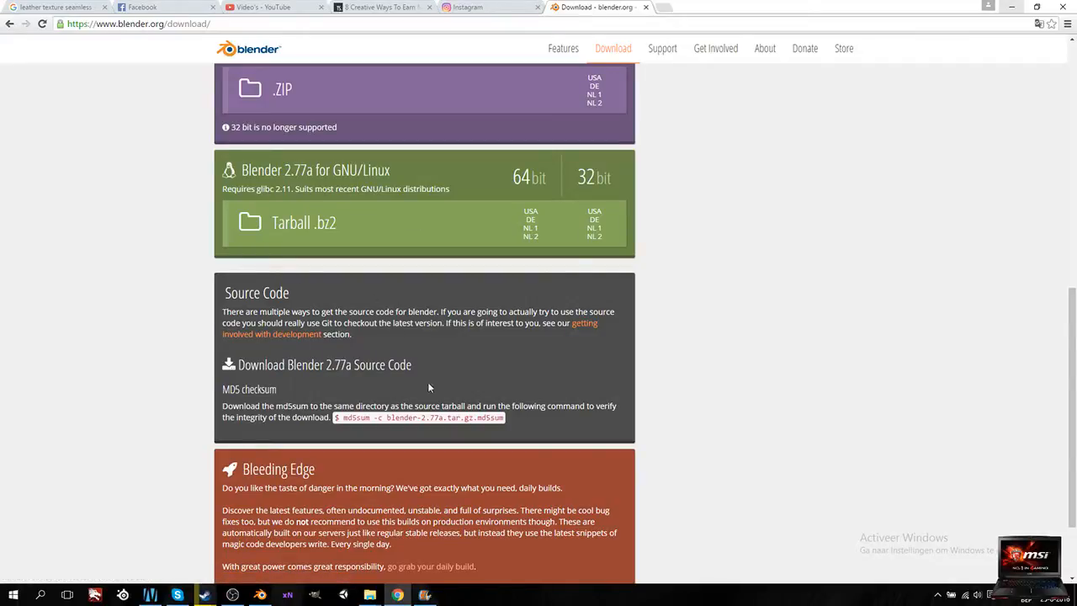
scroll(327, 409, "down", 2)
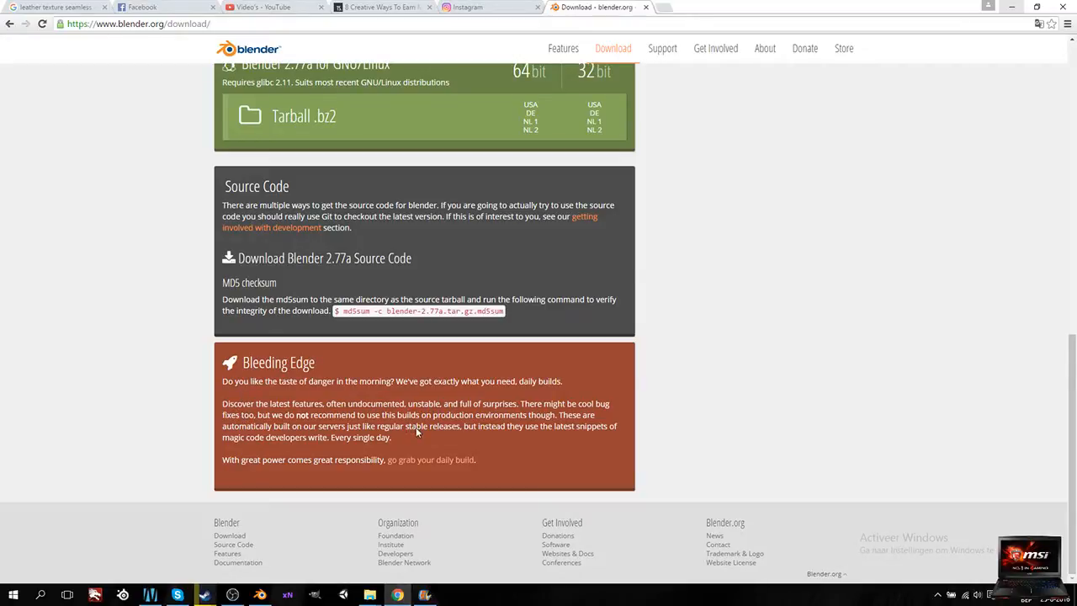
scroll(417, 428, "up", 12)
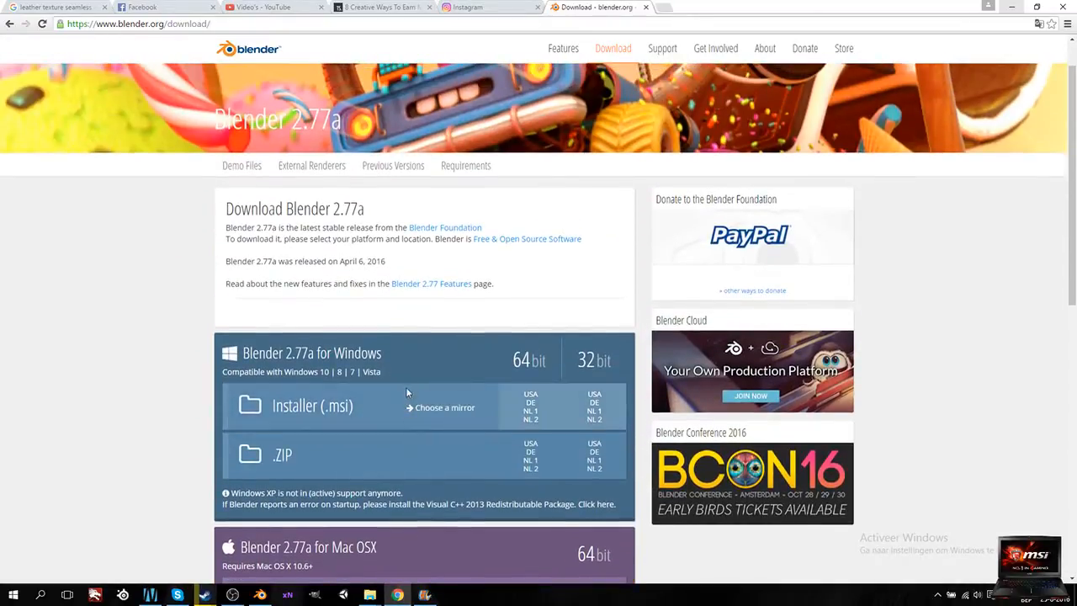
scroll(406, 388, "up", 1)
scroll(393, 353, "down", 2)
scroll(393, 396, "down", 2)
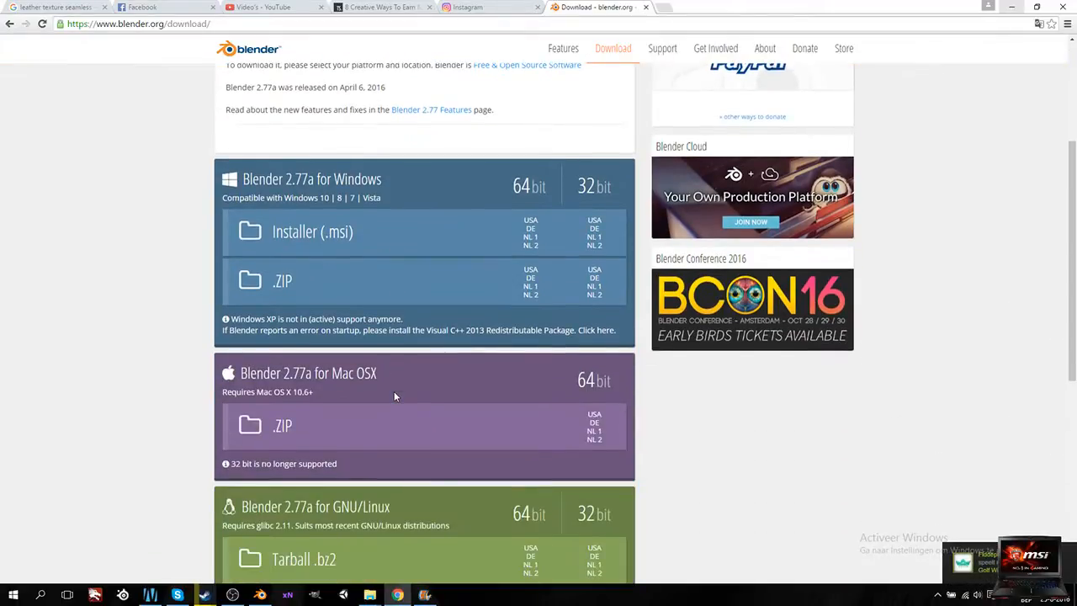
scroll(394, 396, "up", 3)
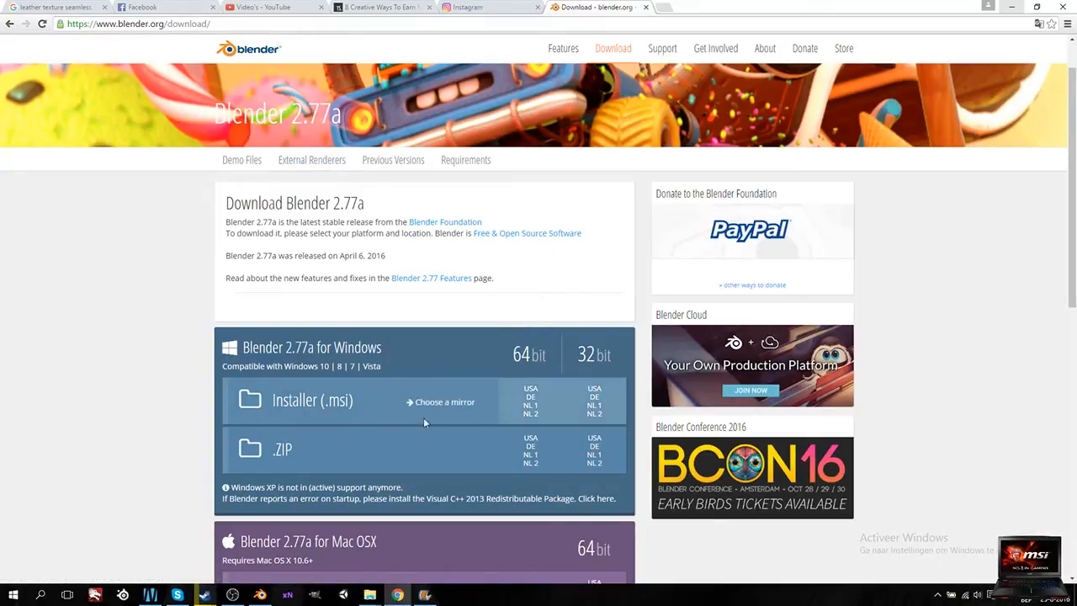
left_click(594, 354)
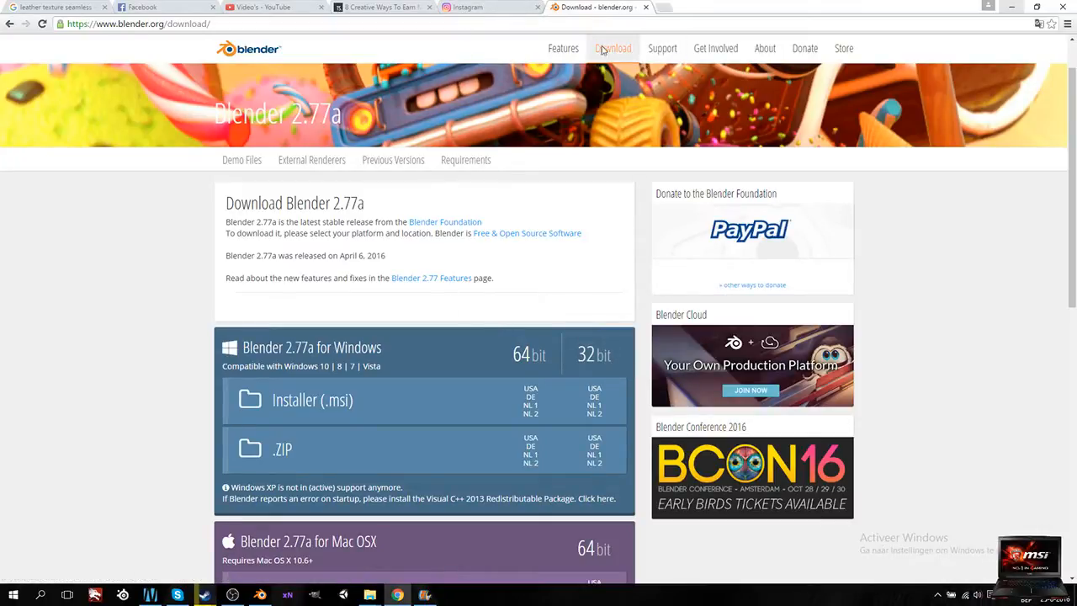
Step: Open the blender.org Support page and look over its manual, tutorial and community support resources
left_click(662, 48)
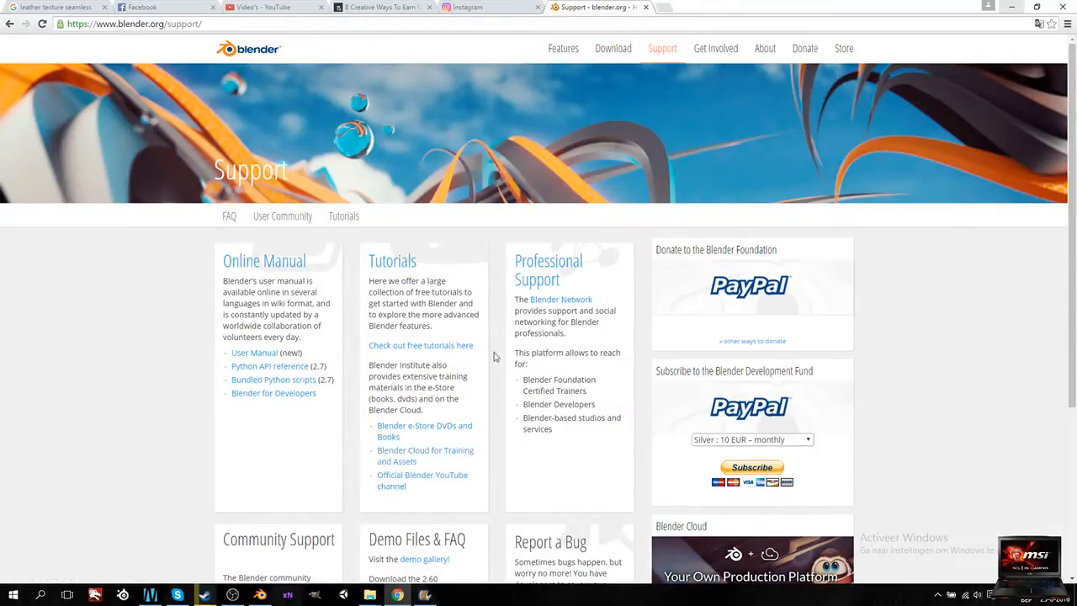
scroll(559, 278, "down", 2)
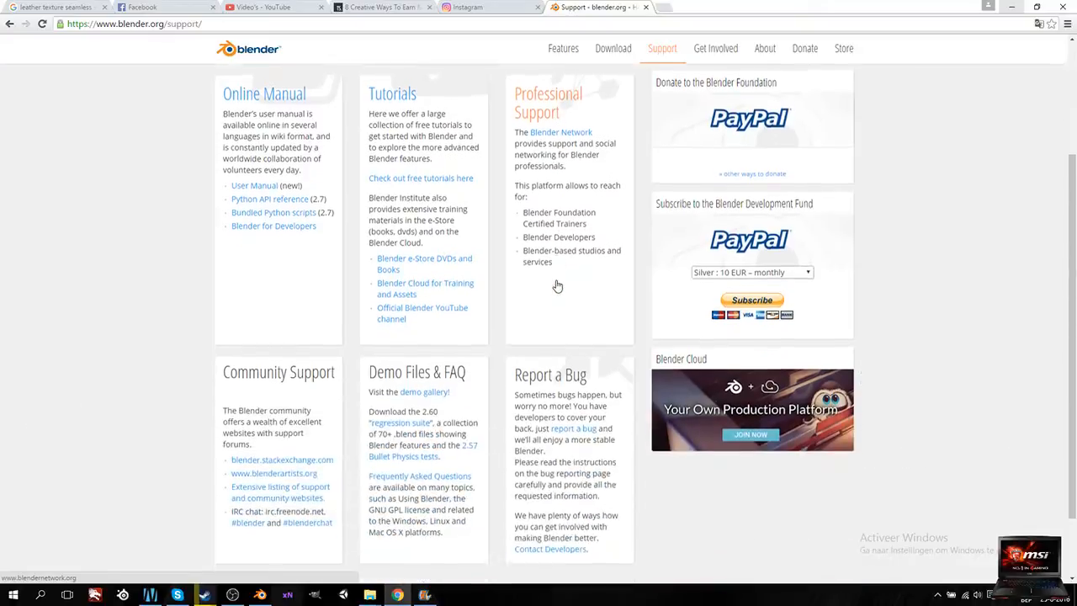
scroll(564, 309, "up", 1)
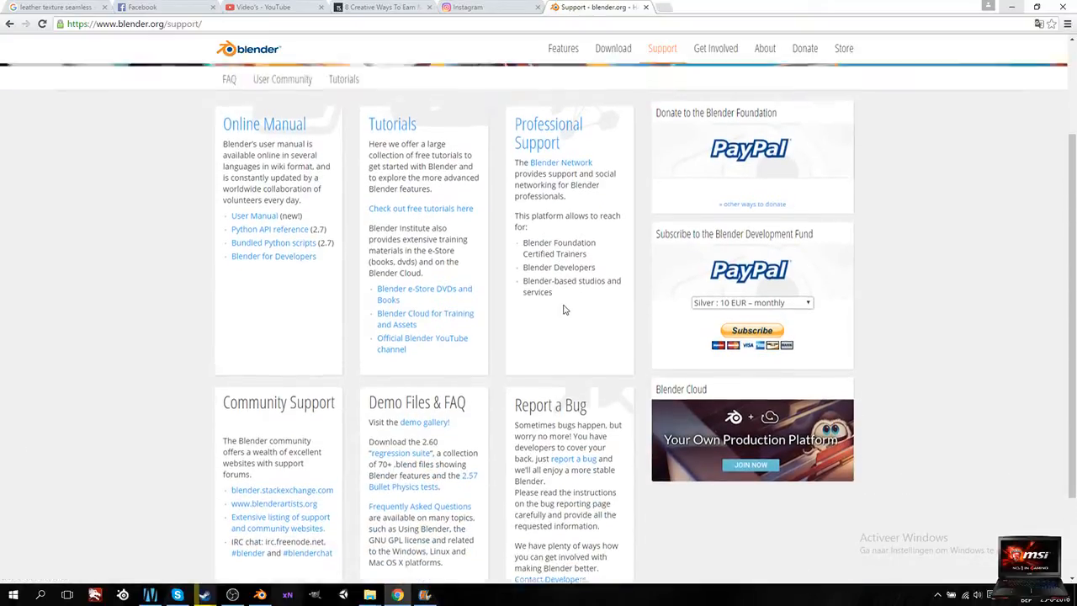
scroll(564, 310, "up", 2)
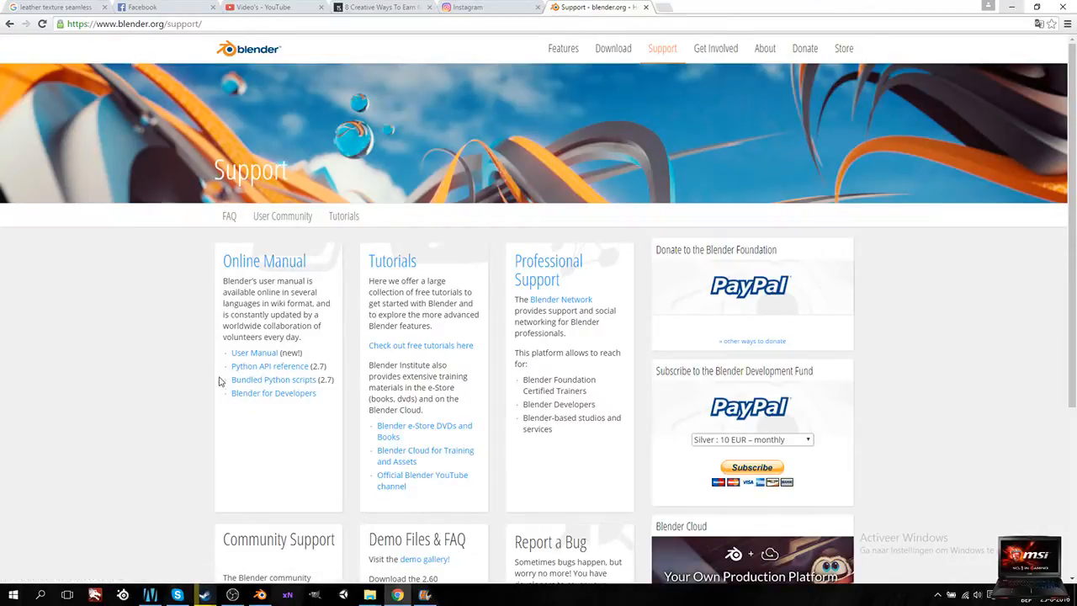
mouse_move(230, 368)
left_mouse_down()
mouse_move(324, 373)
mouse_move(229, 370)
left_mouse_up()
Step: Open the blender.org Features page and examine its sections from Photorealistic Rendering and Fast Modeling through Fast UV Unwrapping and Full Compositor
left_click(557, 47)
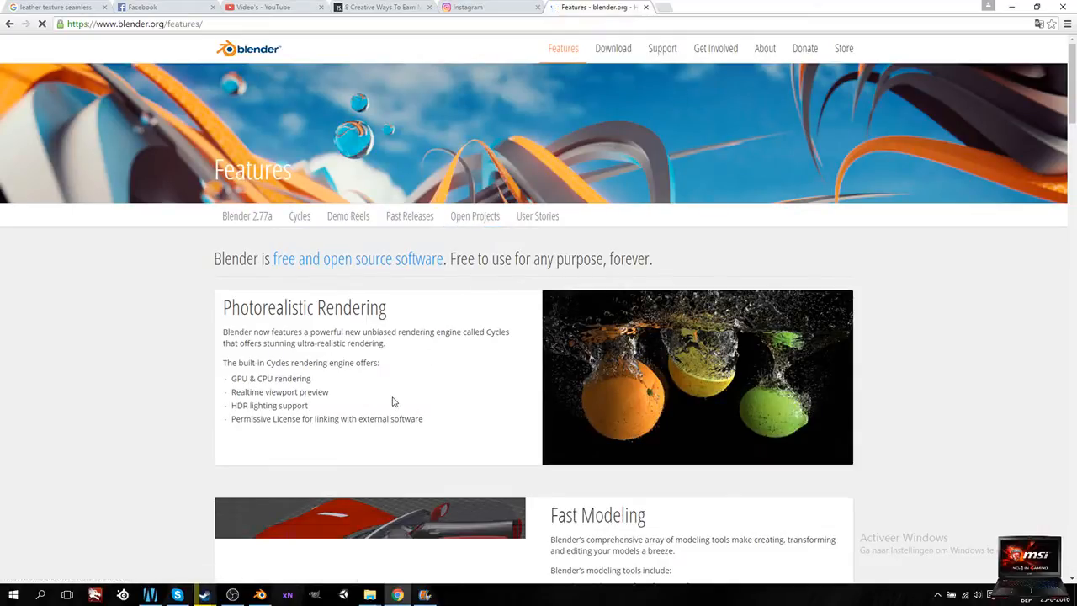
scroll(425, 286, "down", 1)
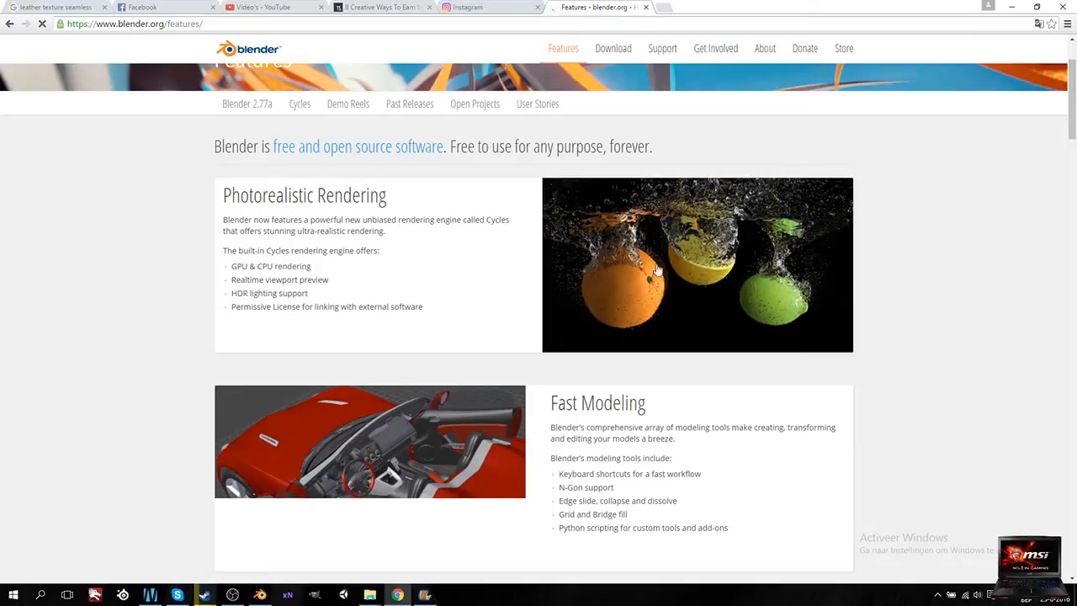
scroll(682, 314, "down", 1)
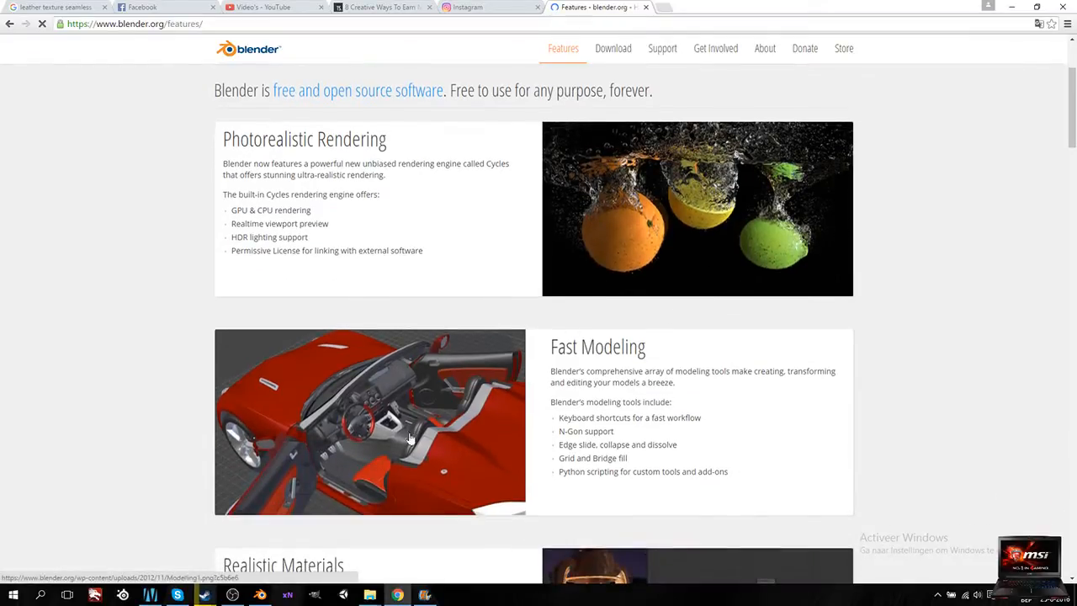
scroll(285, 381, "down", 1)
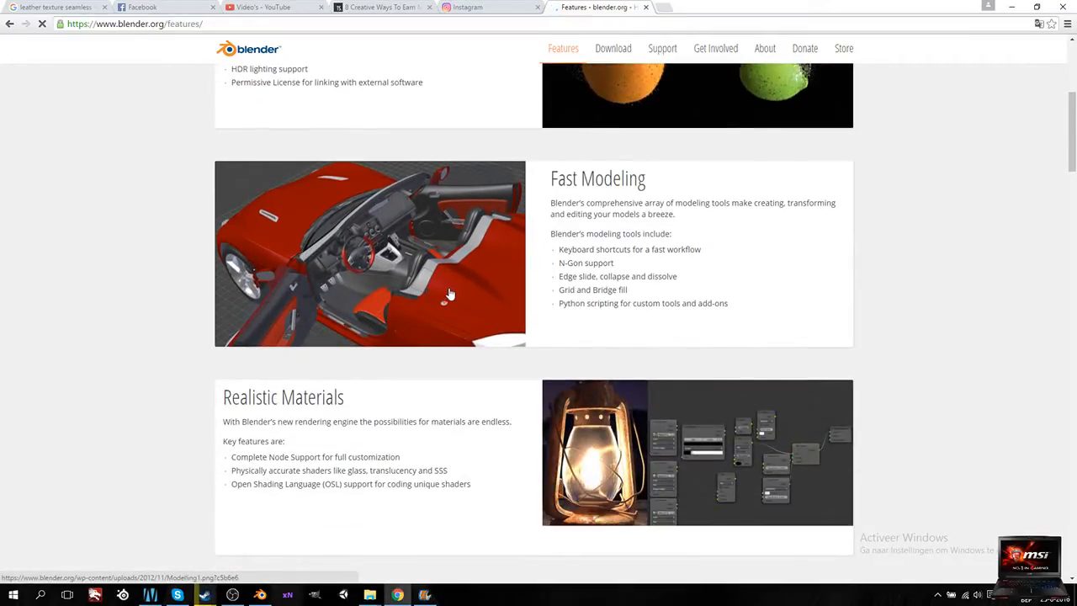
scroll(450, 297, "down", 2)
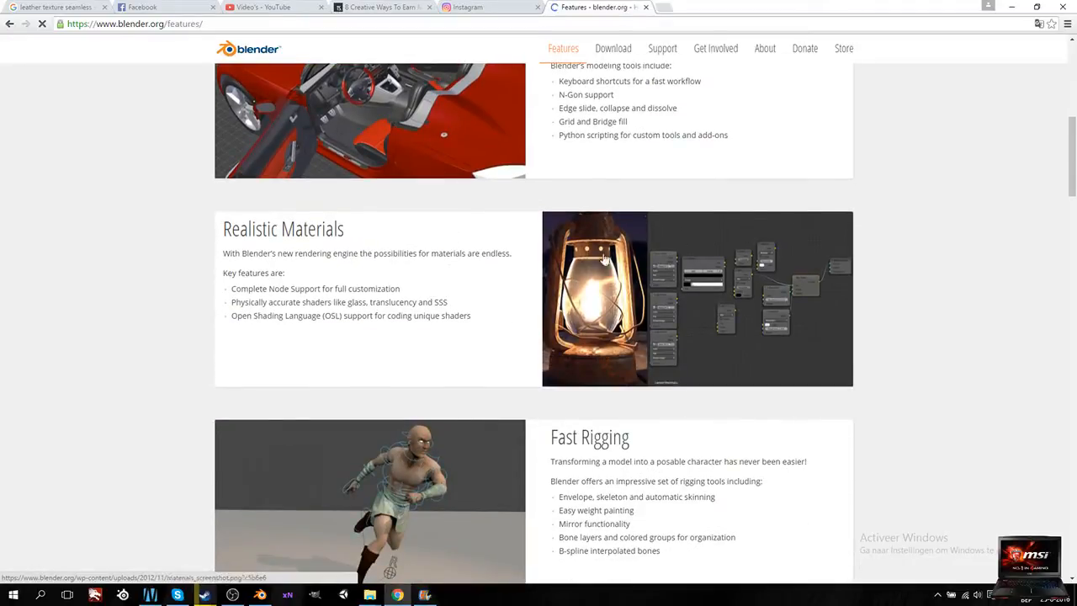
scroll(524, 320, "down", 1)
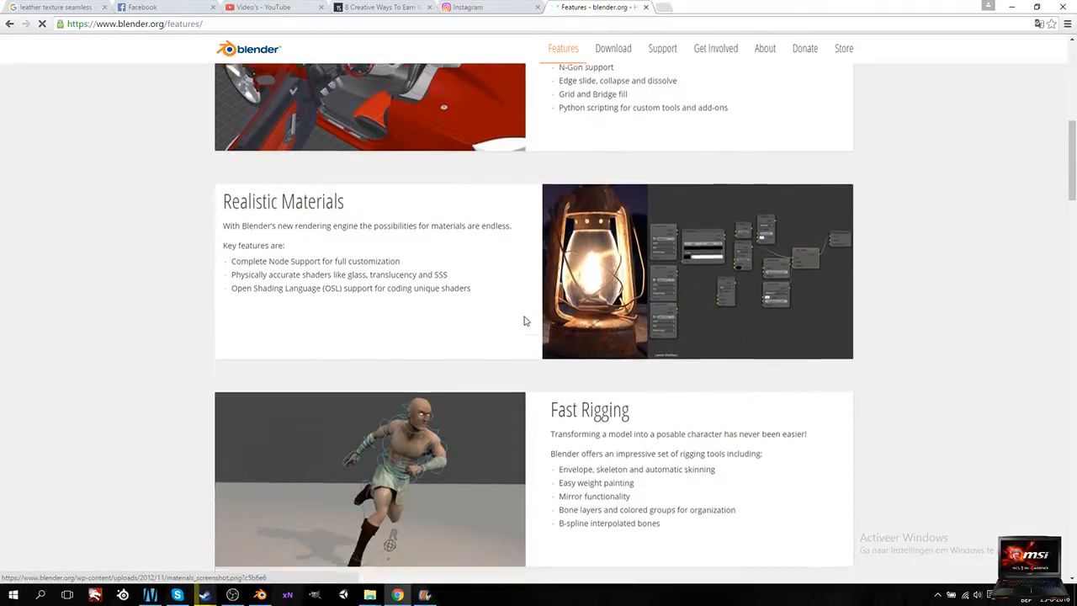
scroll(630, 370, "down", 1)
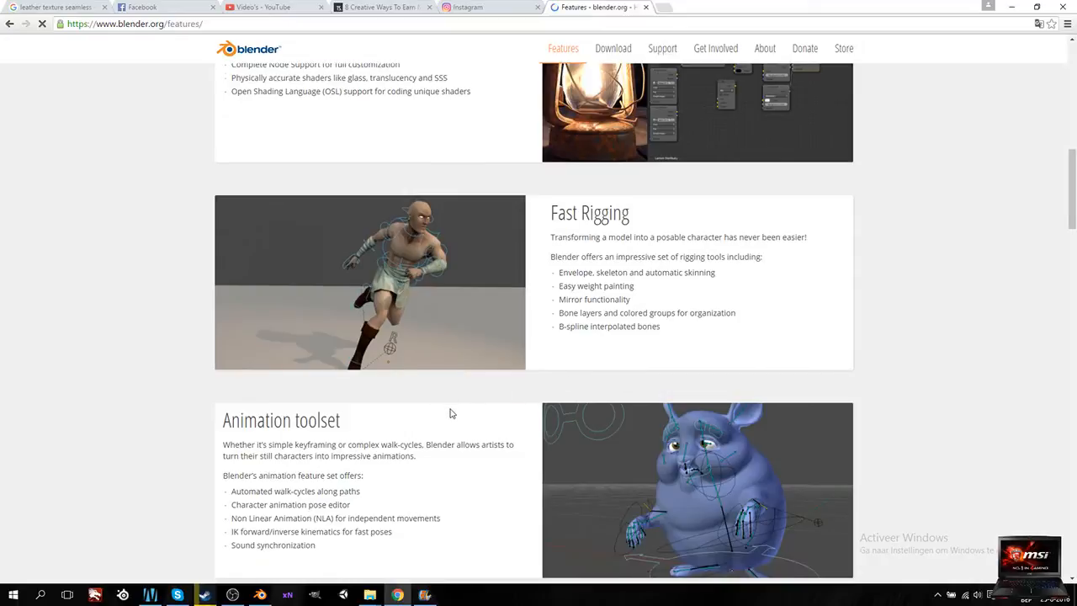
scroll(455, 410, "down", 2)
scroll(542, 394, "down", 1)
scroll(690, 397, "down", 1)
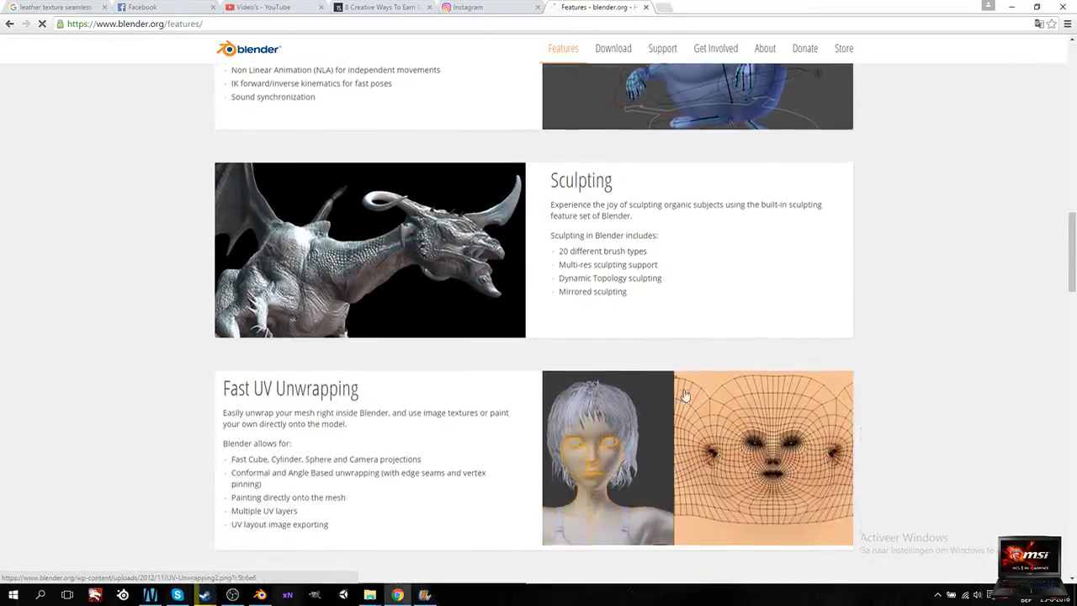
scroll(423, 443, "down", 1)
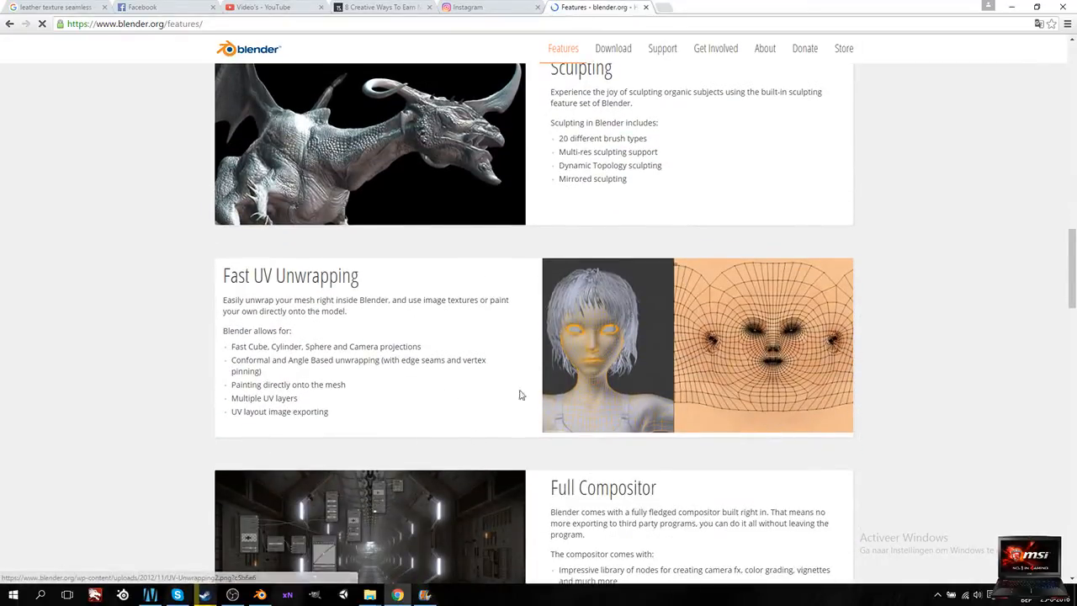
scroll(462, 396, "down", 2)
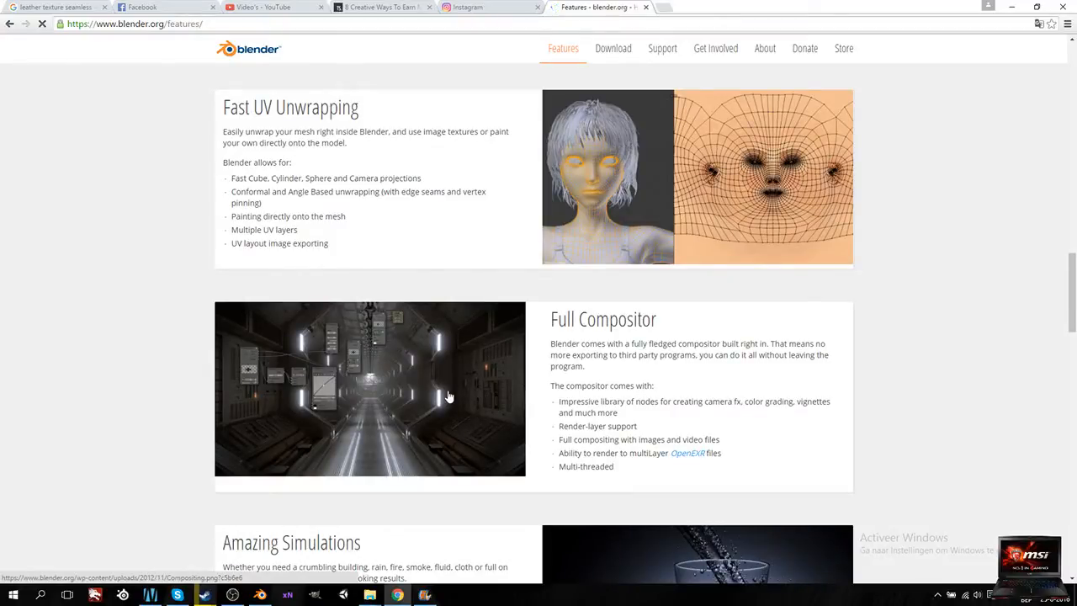
Step: Examine the remaining feature sections from Amazing Simulations and Game Creation through Flexible Interface, and return to Photorealistic Rendering
scroll(395, 384, "down", 3)
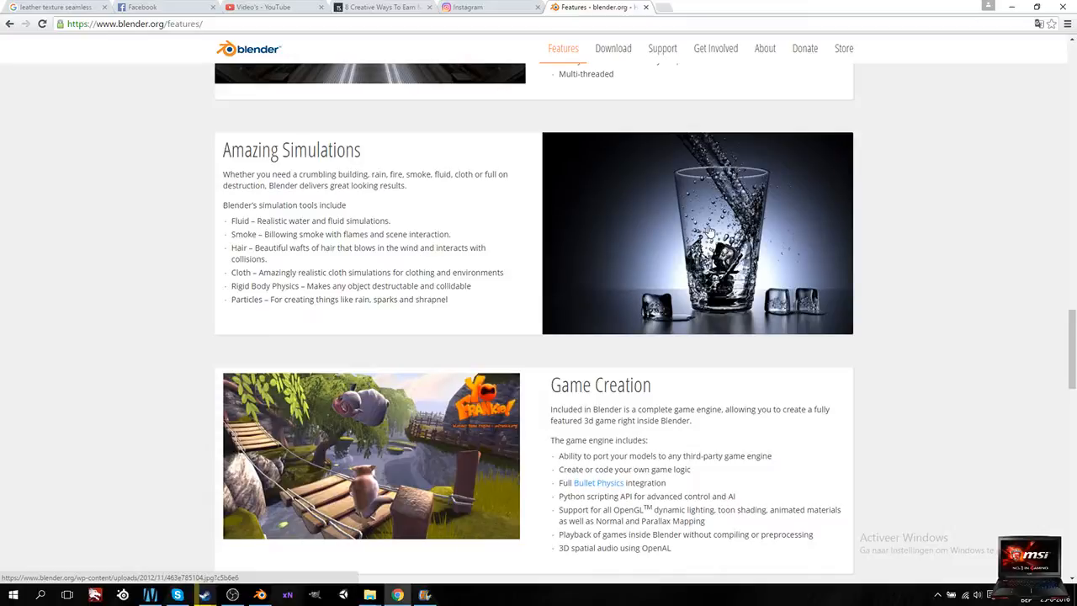
scroll(606, 246, "down", 2)
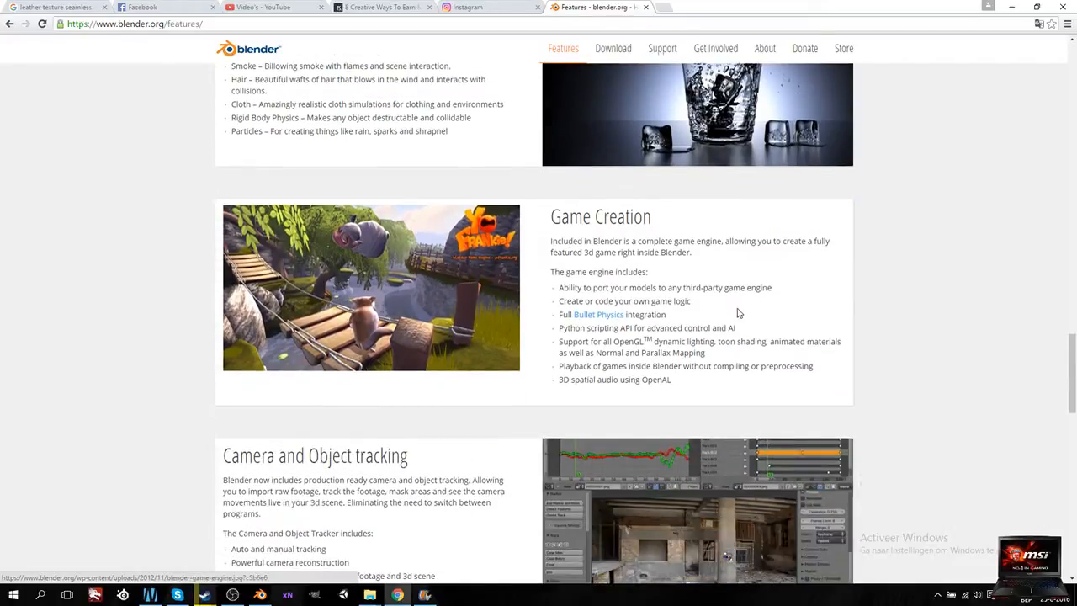
scroll(722, 313, "down", 3)
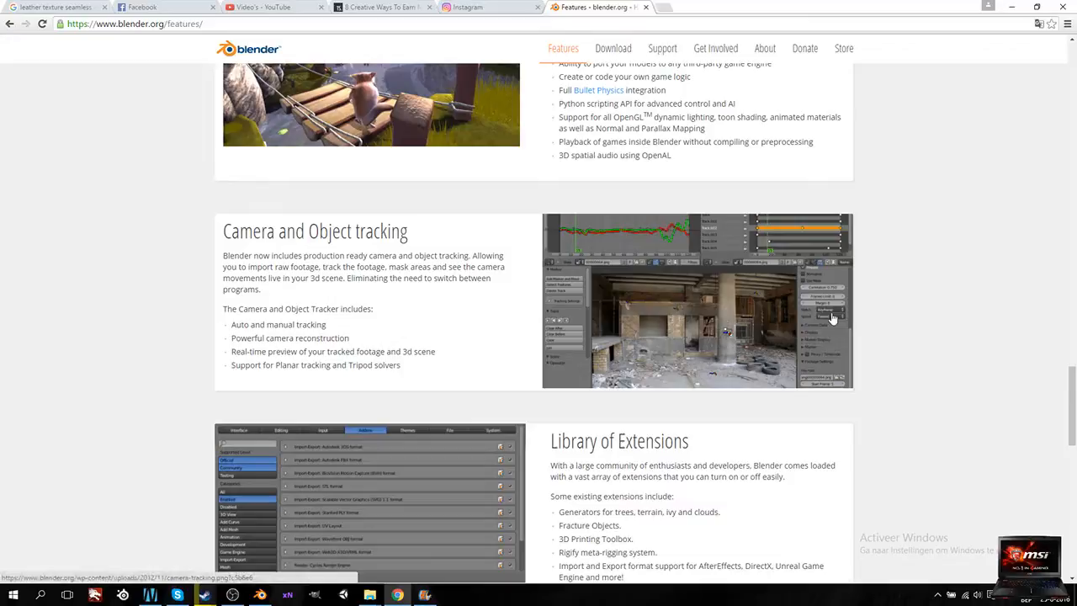
scroll(463, 295, "down", 4)
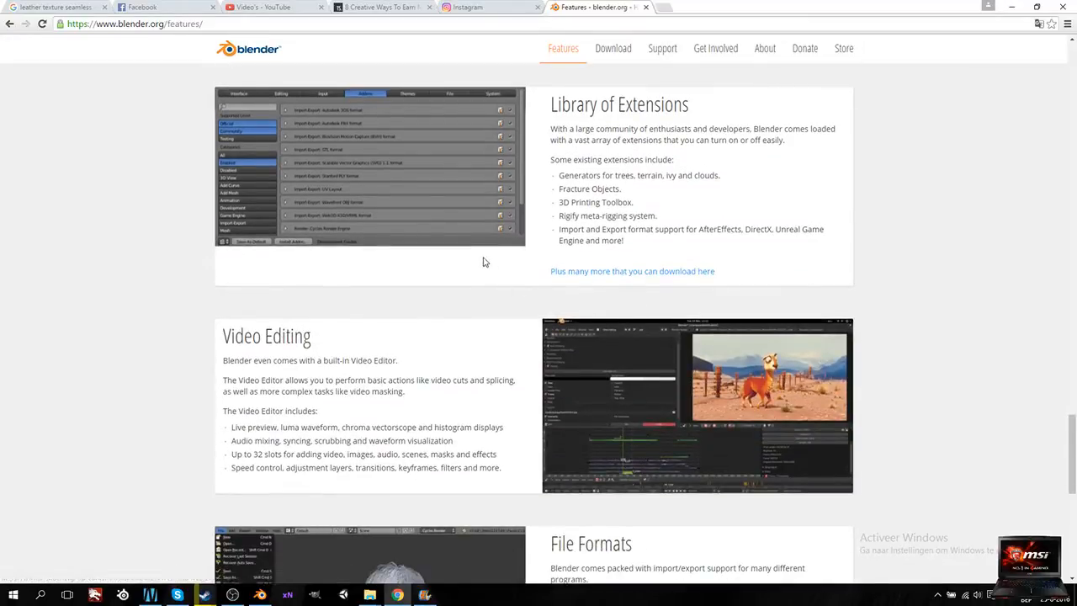
scroll(483, 263, "up", 1)
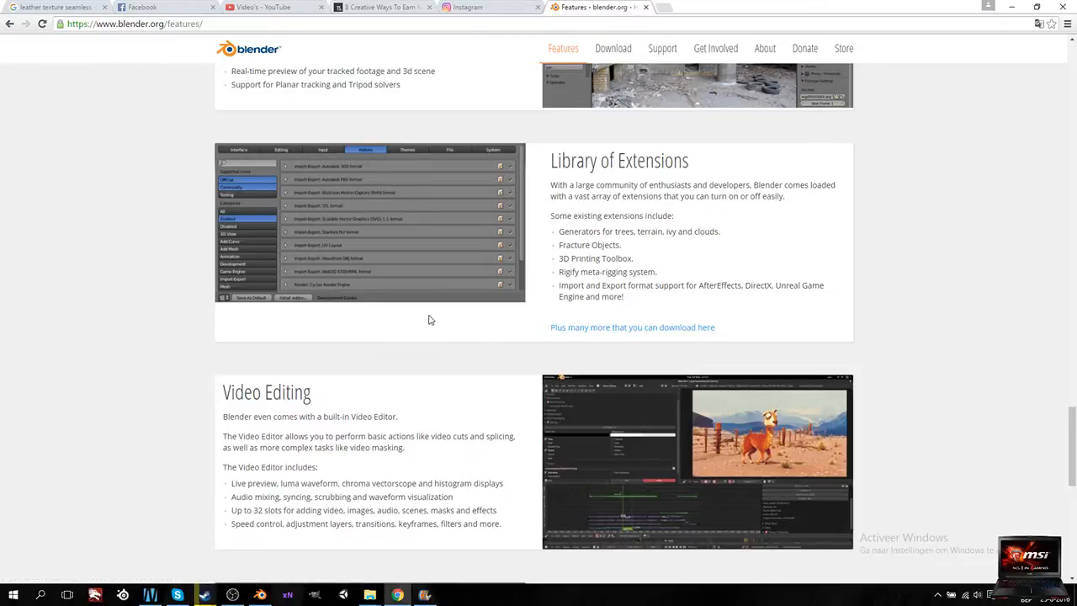
scroll(428, 318, "down", 2)
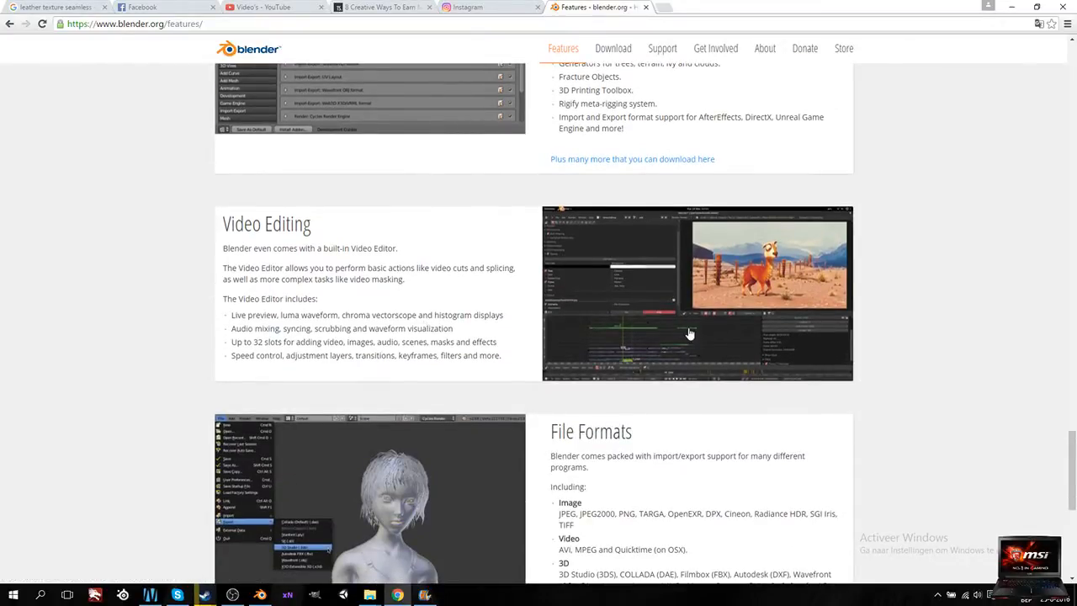
scroll(637, 334, "down", 2)
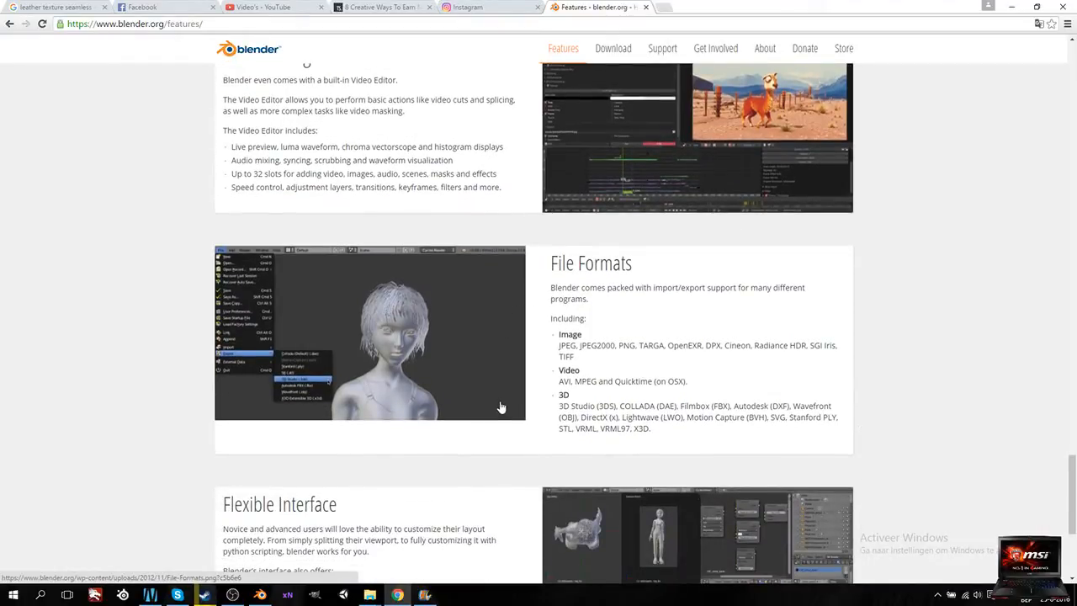
scroll(500, 404, "down", 2)
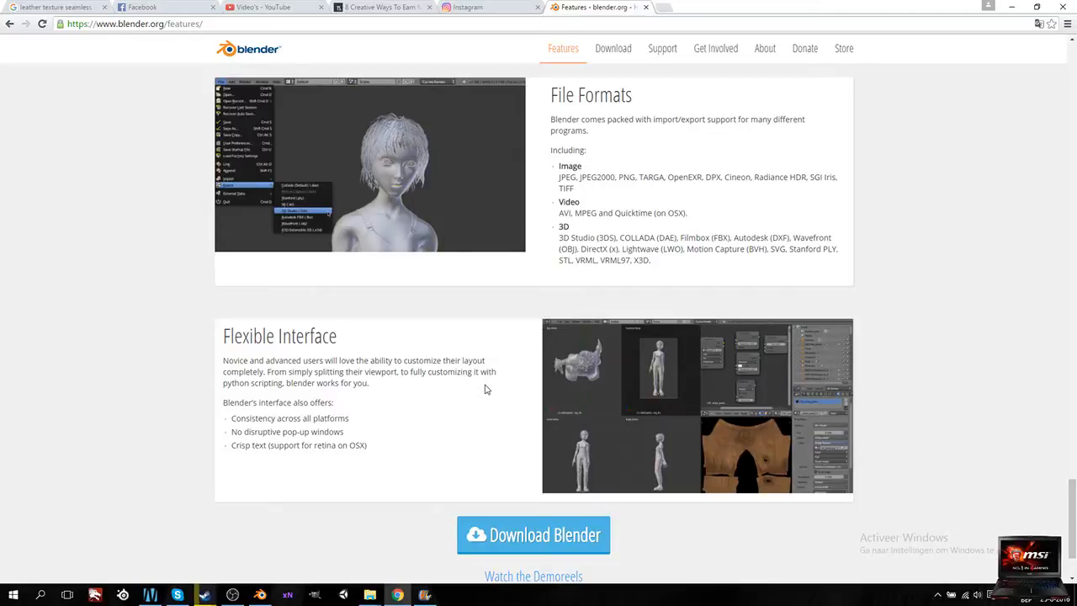
scroll(482, 390, "up", 20)
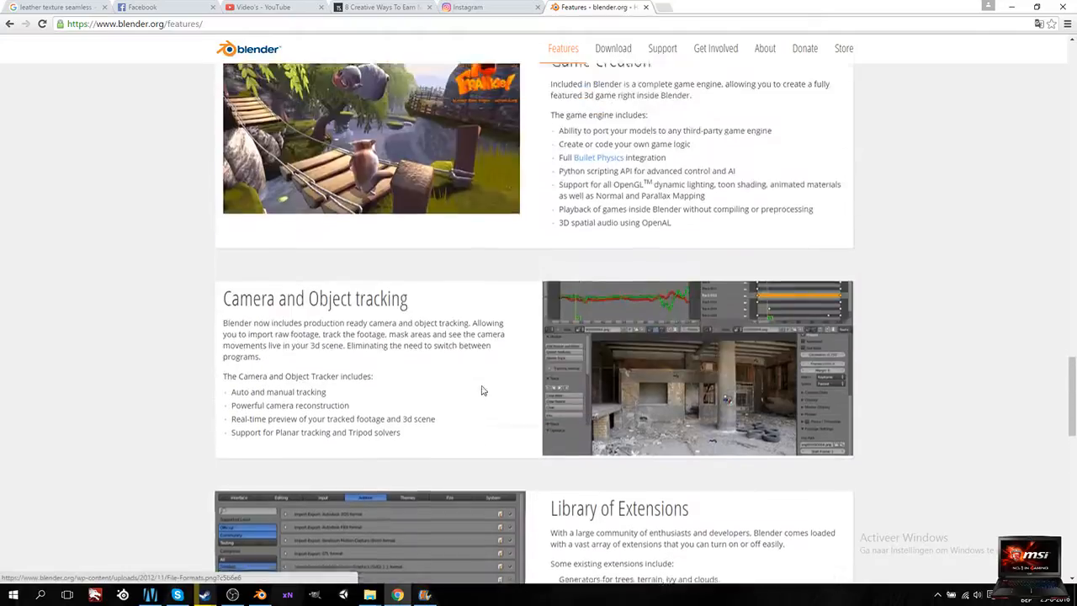
scroll(480, 389, "up", 20)
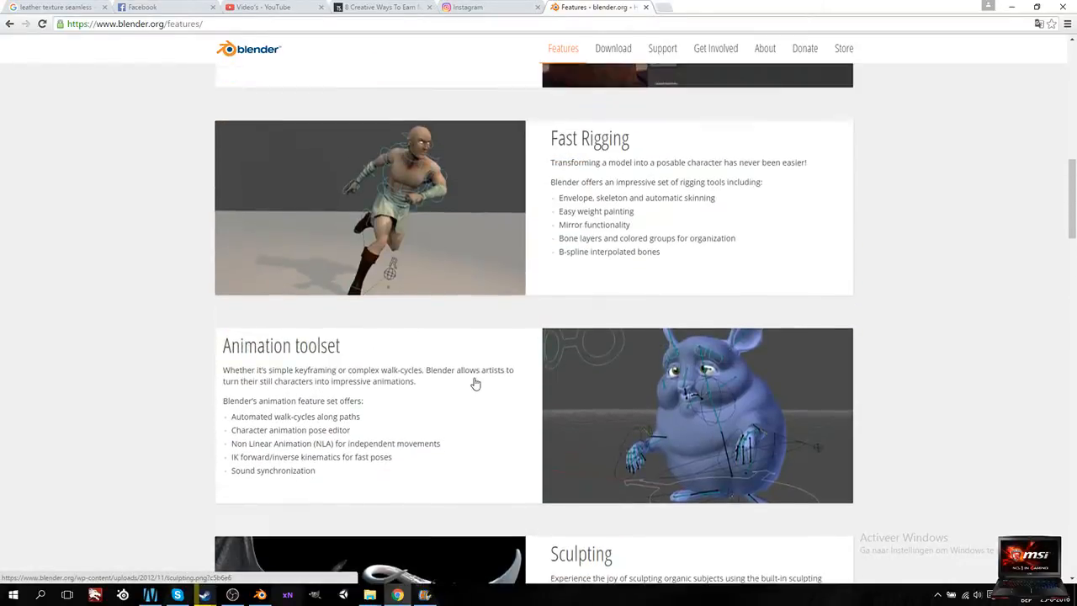
scroll(476, 384, "up", 3)
scroll(474, 380, "down", 1)
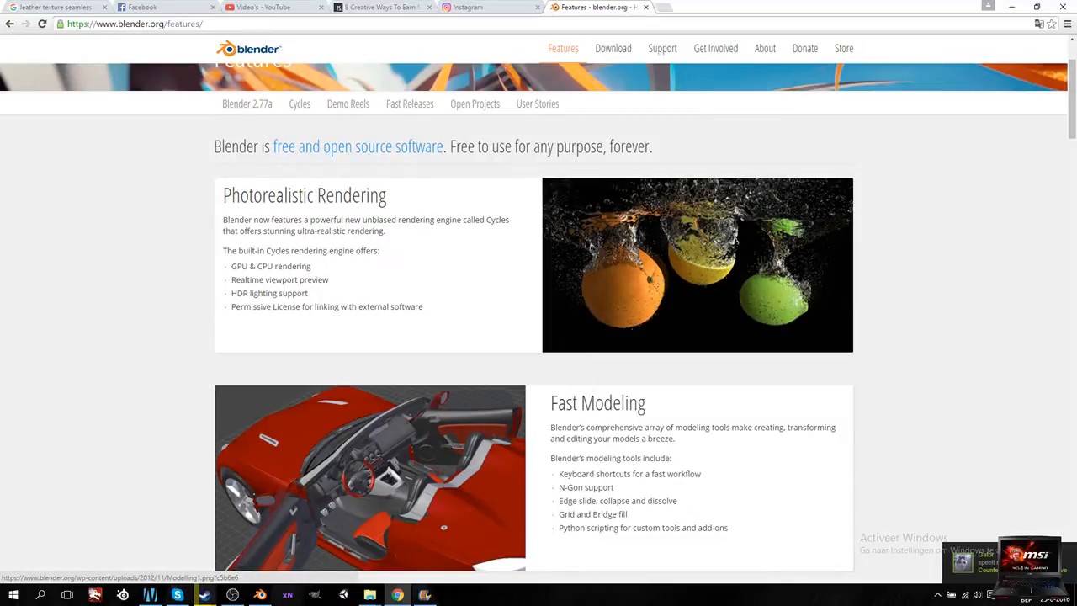
Step: Switch to Blender, view the default scene through its camera and render the cube with the Blender Render engine
left_click(260, 595)
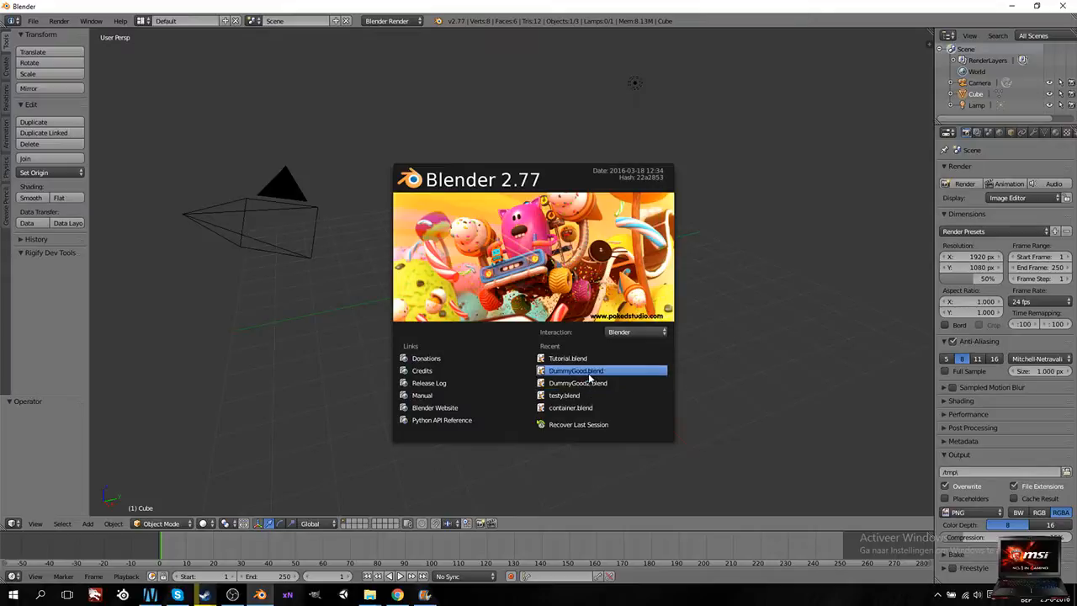
left_click(774, 330)
right_click(274, 212)
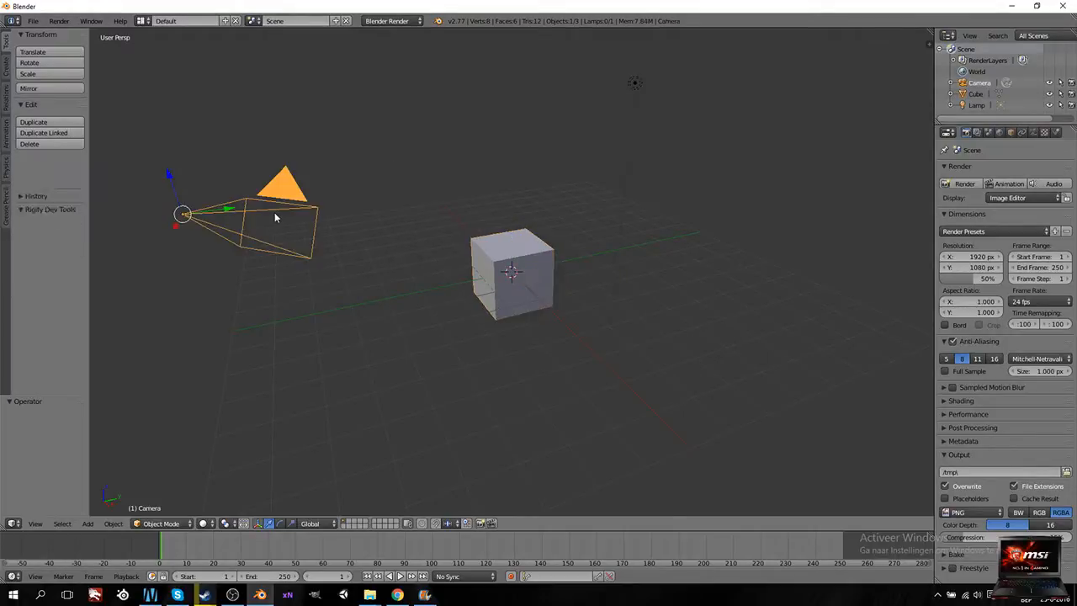
key("KP_Decimal")
key("KP_0")
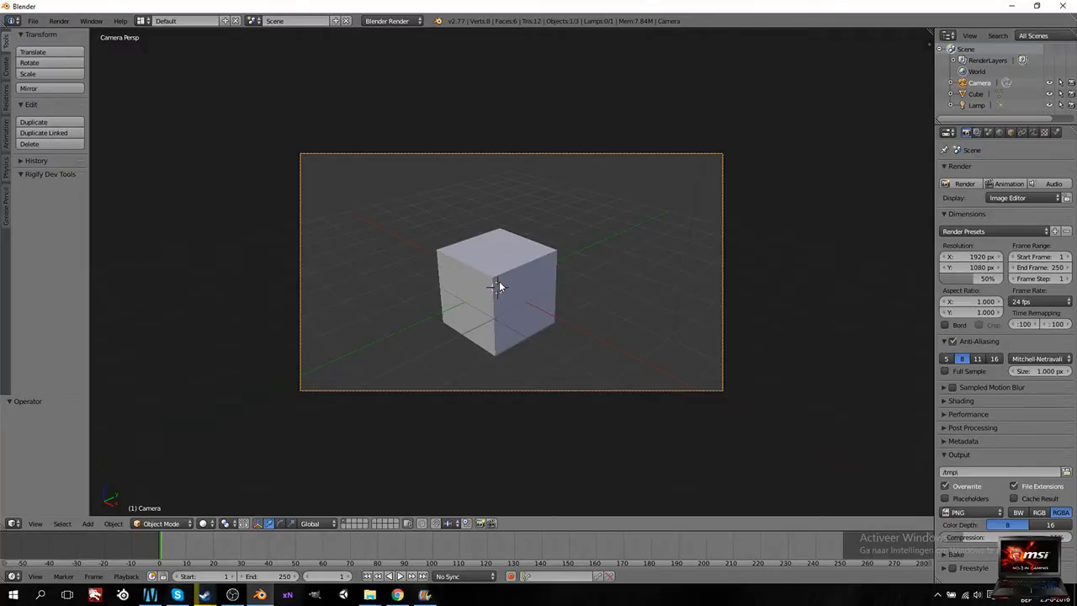
key("F12")
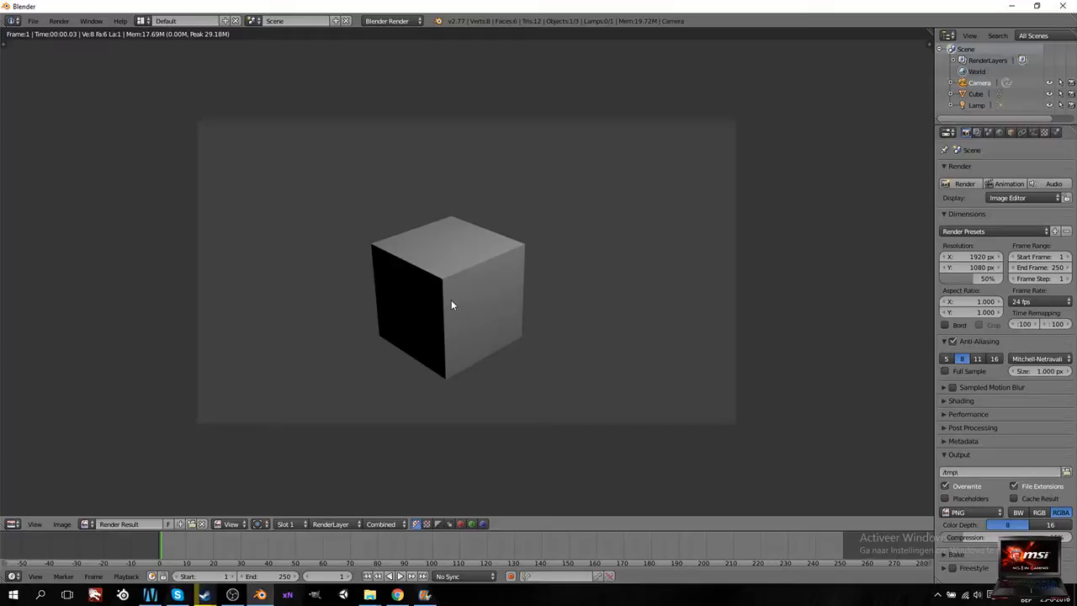
key("Escape")
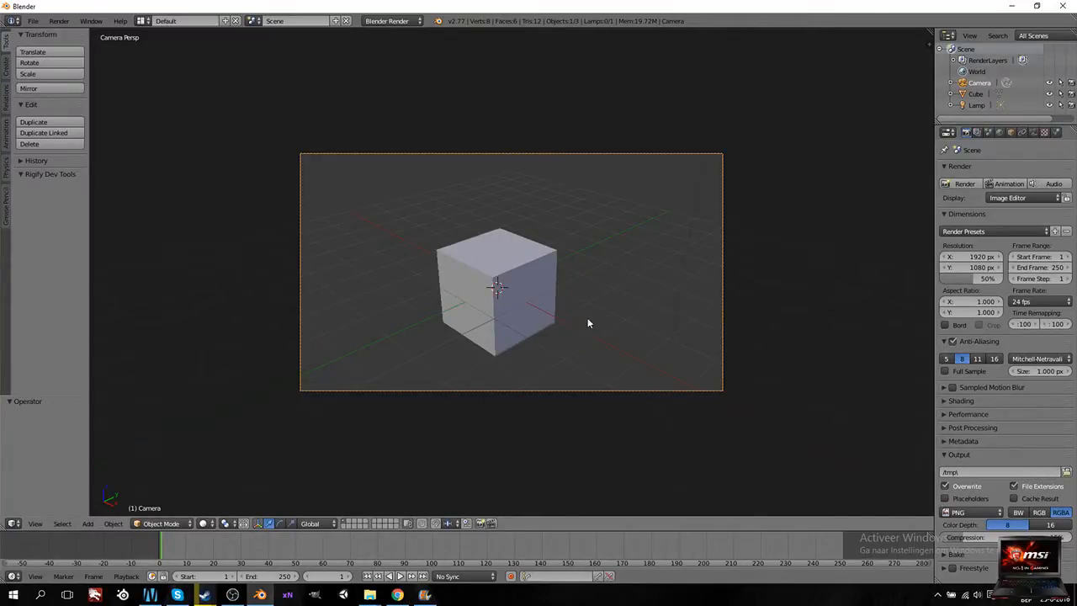
Step: Change the render engine to Cycles Render and render the cube from the camera view
left_click(389, 20)
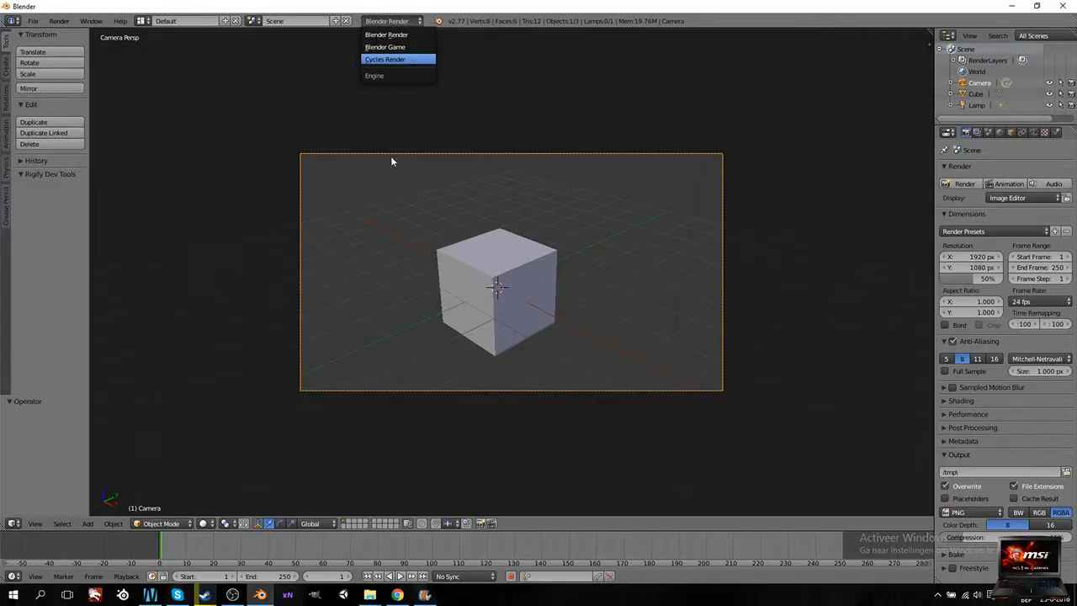
key("Return")
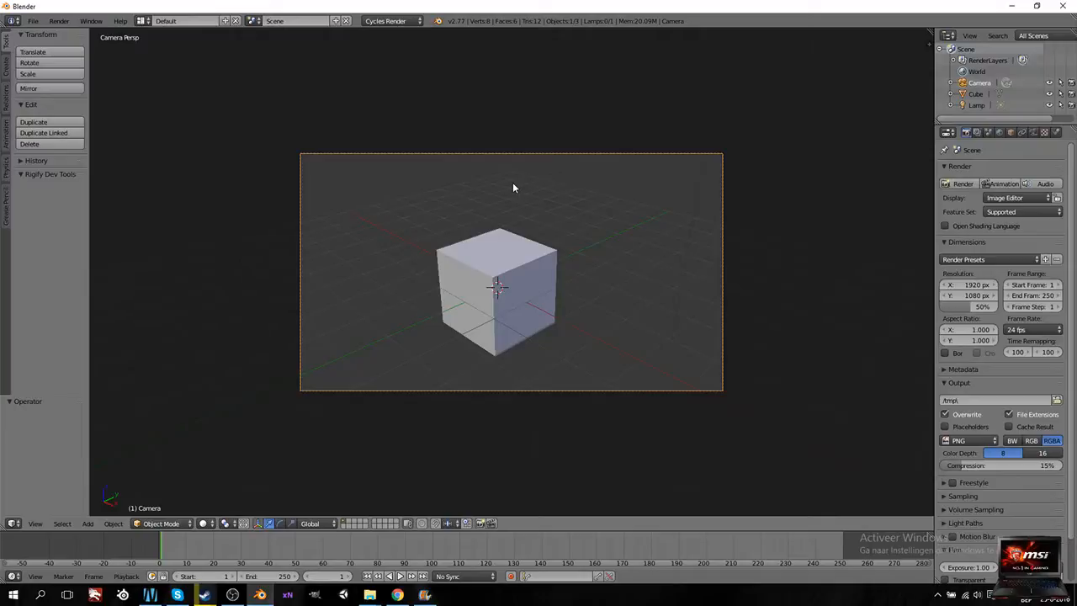
key("F12")
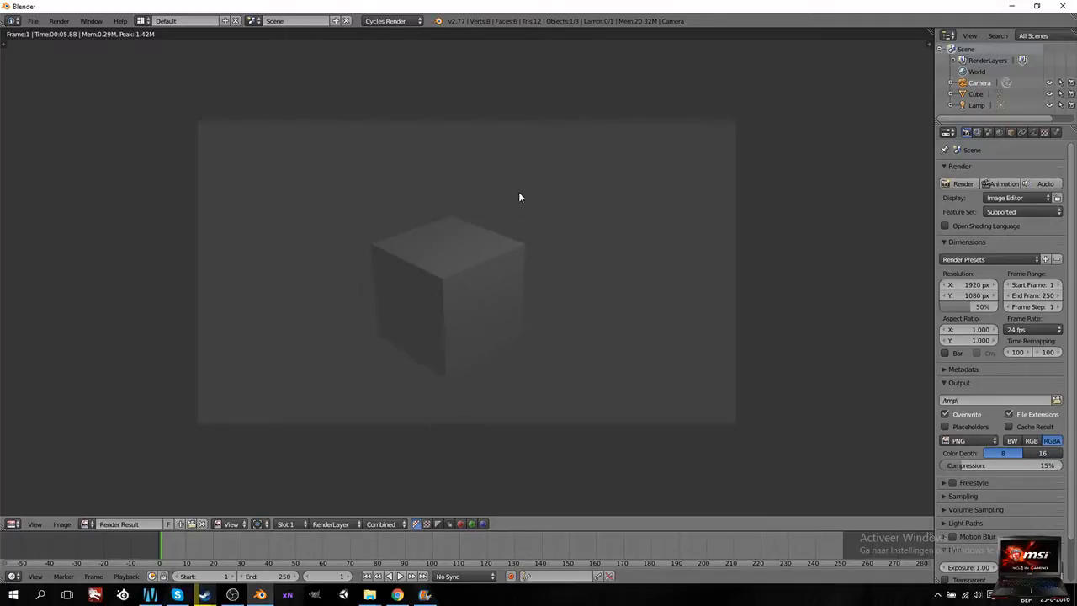
Step: Set the render engine back to Blender Render, render the cube again and return to the camera view
left_click(409, 24)
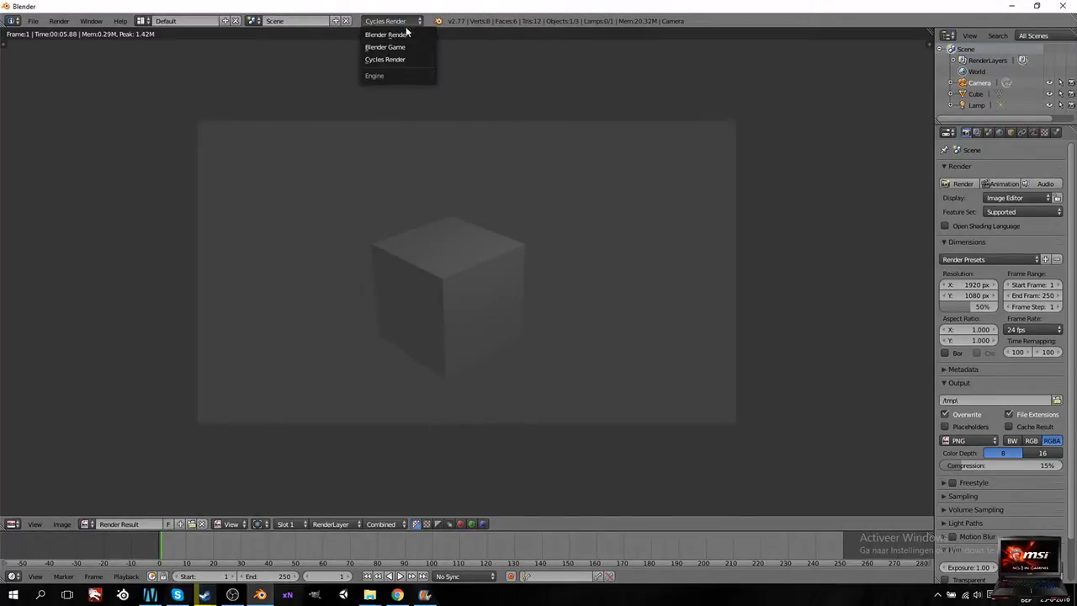
left_click(404, 35)
key("Escape")
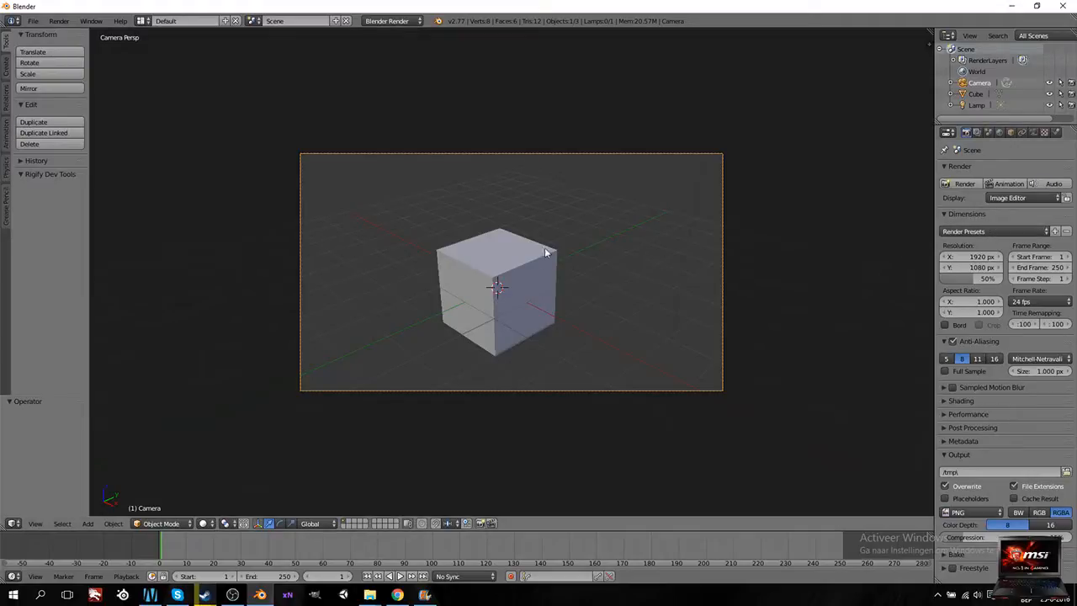
key("F12")
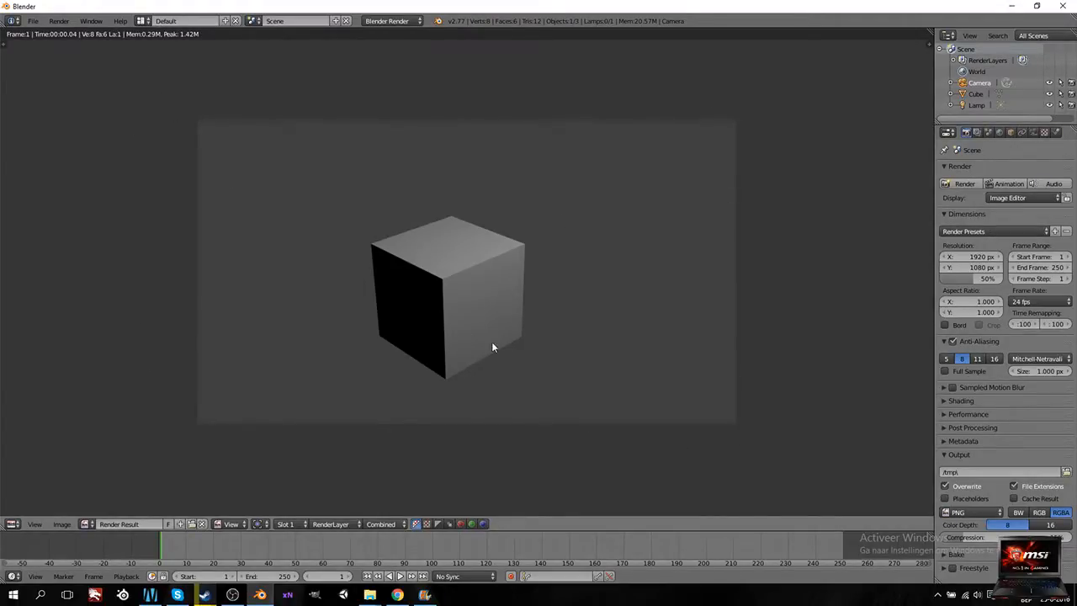
key("Escape")
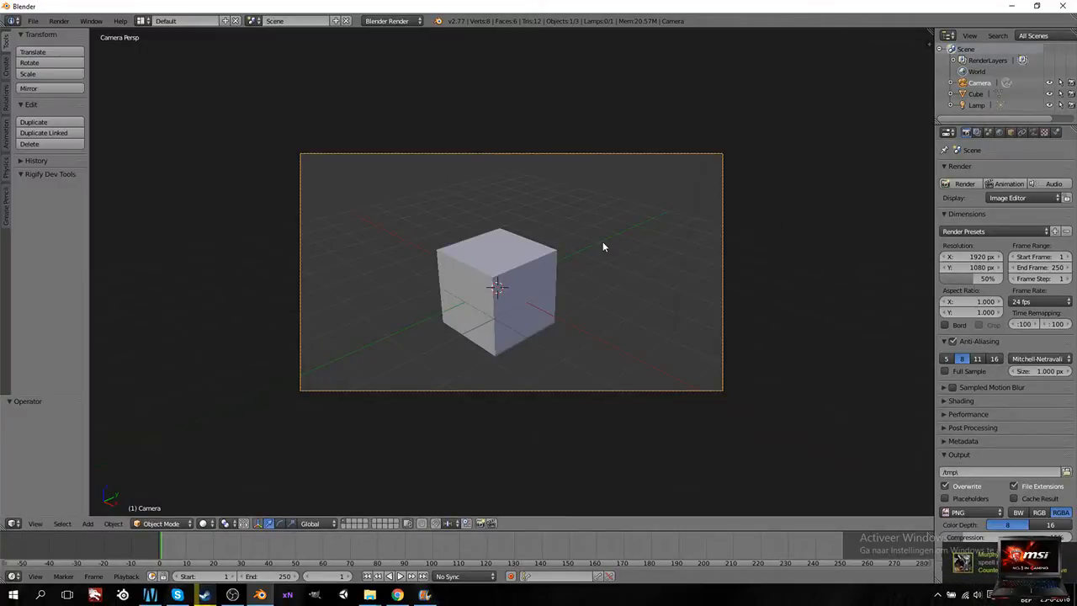
Step: Render the scene once more and inspect the rendered cube at closer range
key("F12")
key("F12")
scroll(576, 300, "up", 5)
scroll(575, 301, "down", 3)
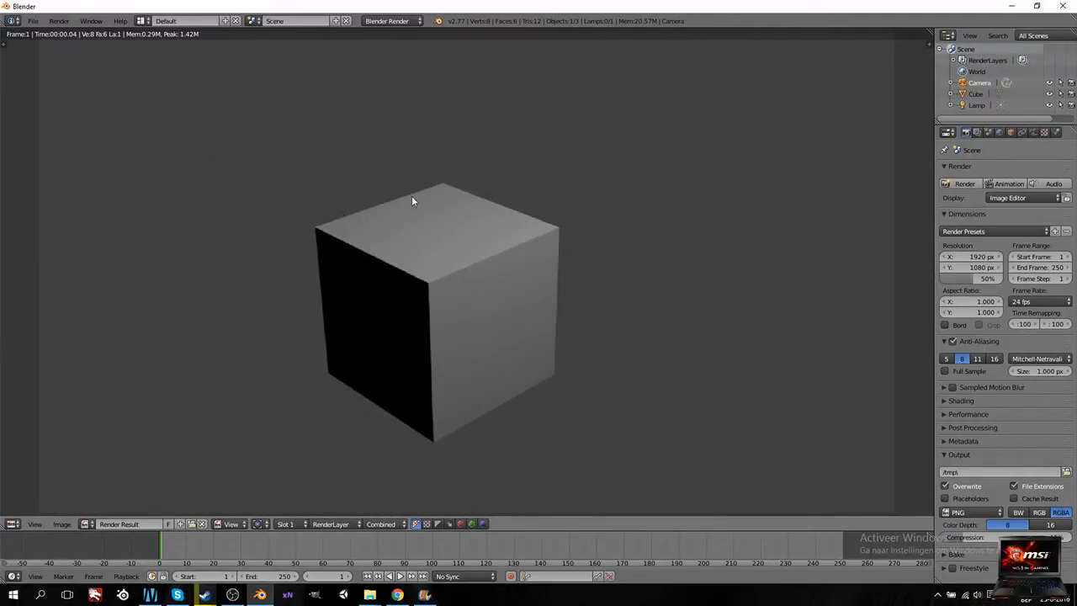
Step: Apply the HDTV 1080p render preset, render the cube and inspect the result before returning to the scene
left_click(993, 230)
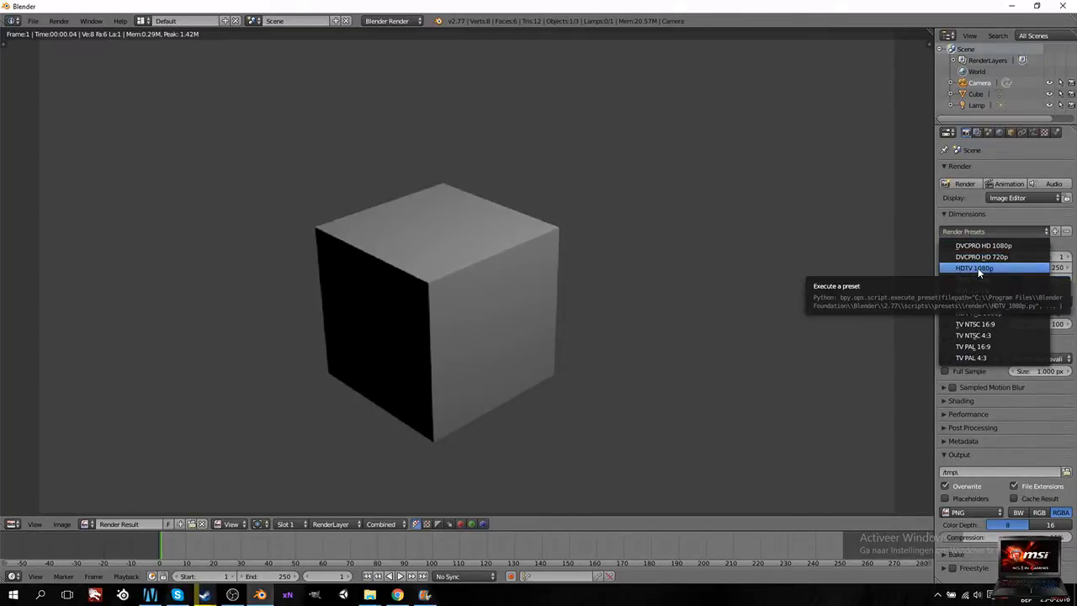
left_click(978, 268)
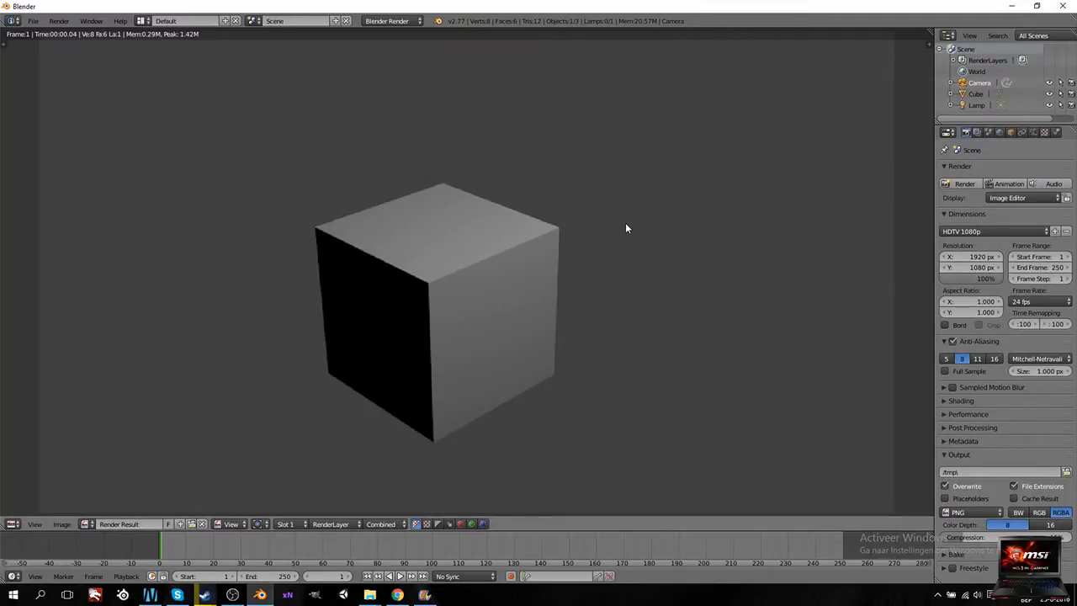
key("F12")
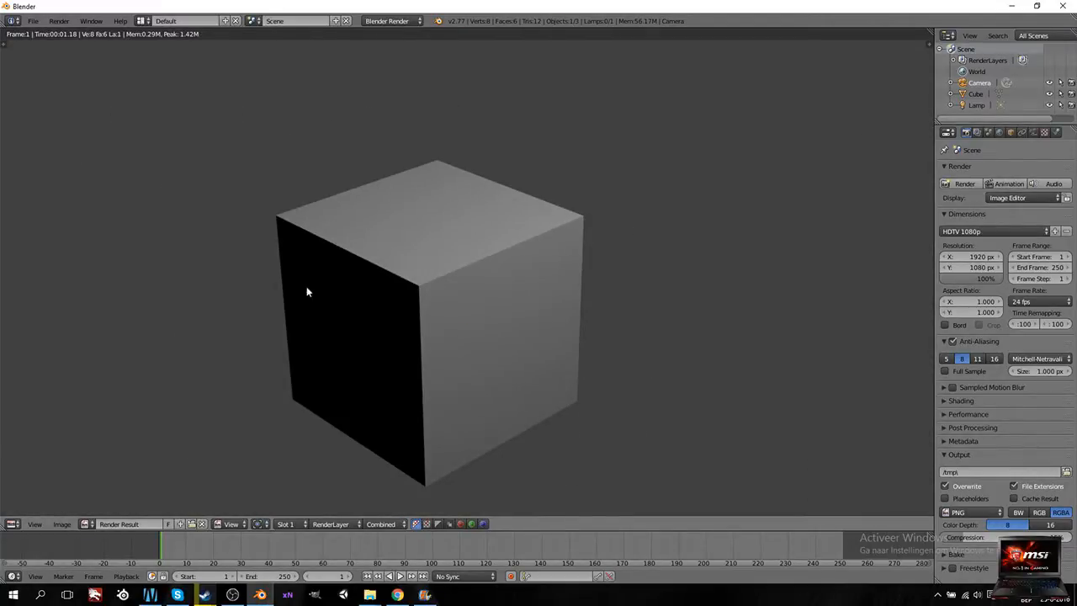
middle_click_drag(436, 356, 432, 320)
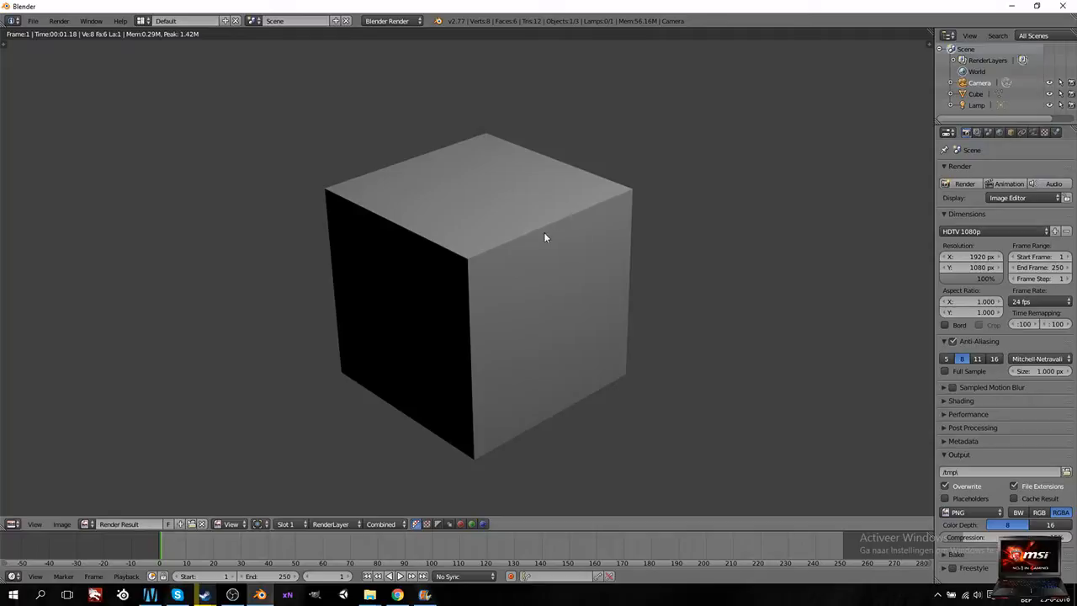
key("Escape")
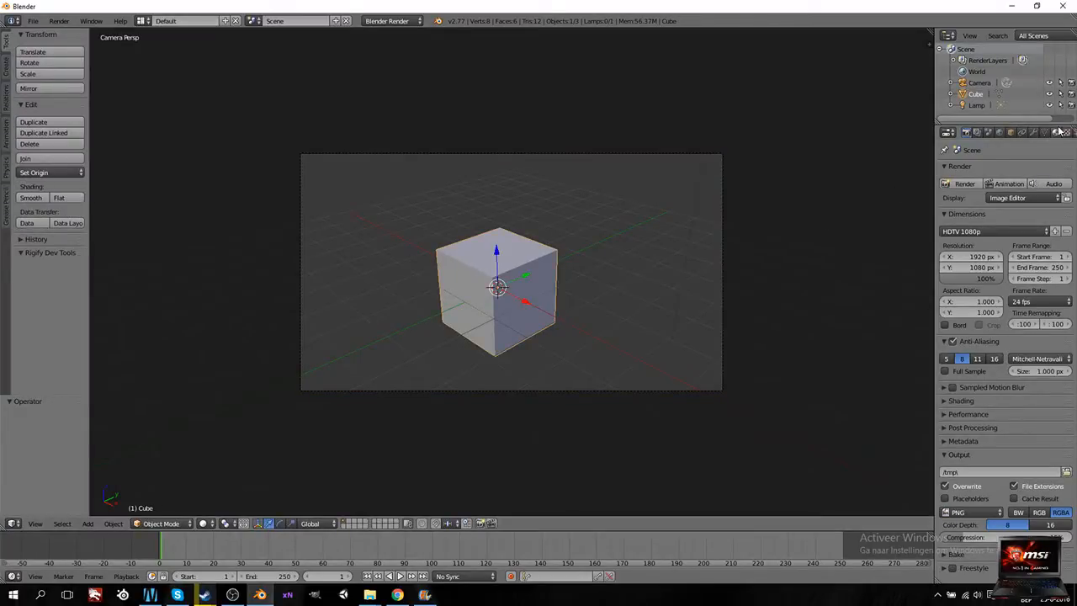
Step: Set the cube material's diffuse intensity to 0.815 and lower its specular intensity
left_click(1024, 132)
left_click_drag(982, 357, 1001, 356)
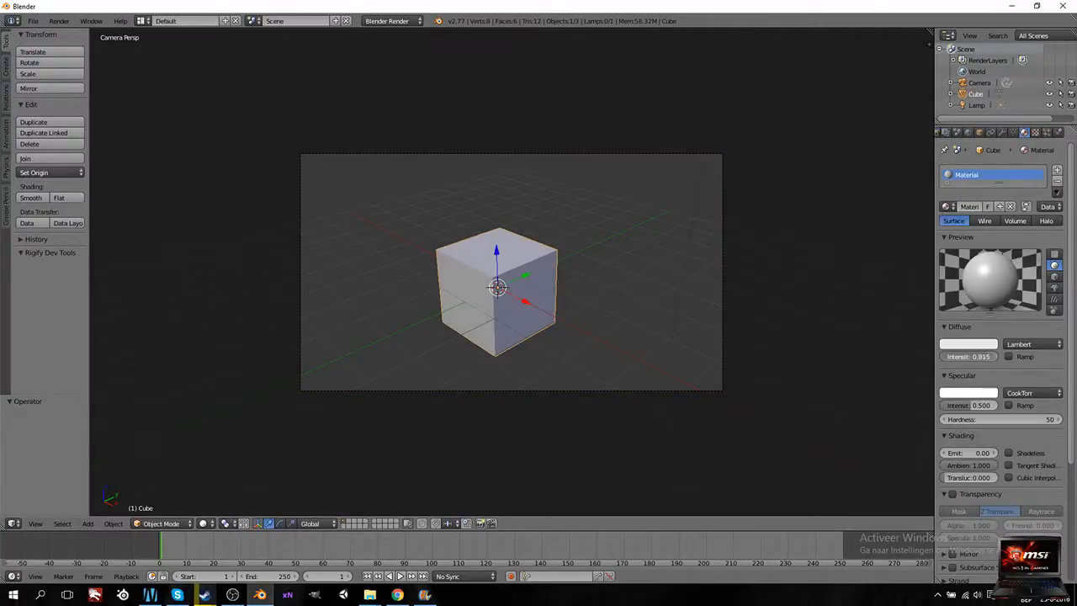
left_click_drag(981, 406, 951, 405)
Step: Remove the existing texture from the cube's material and create a new Image or Movie texture in its place
left_click(1035, 133)
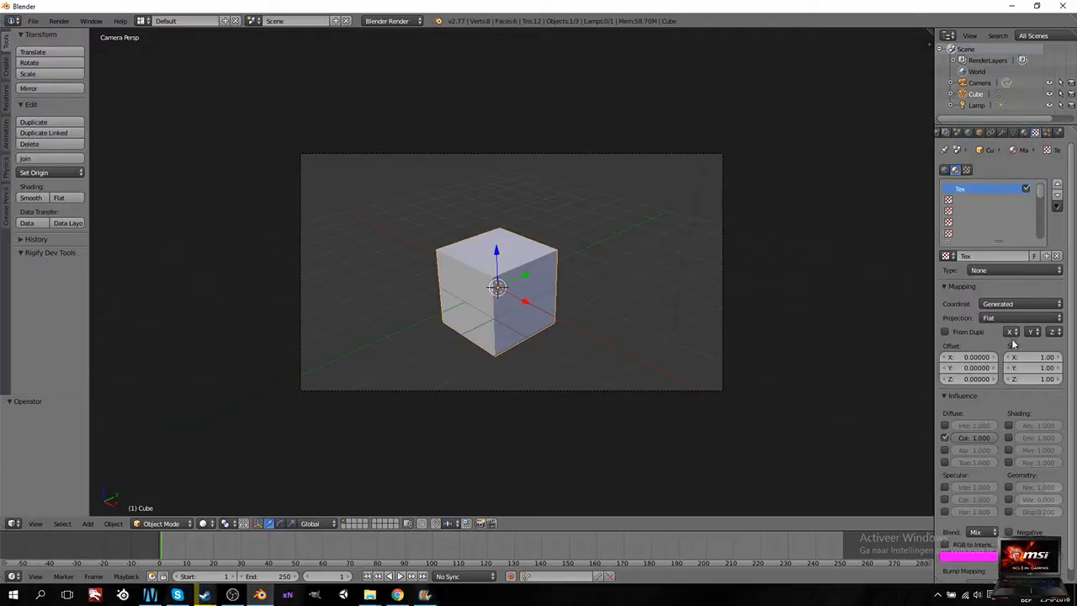
left_click(1010, 476)
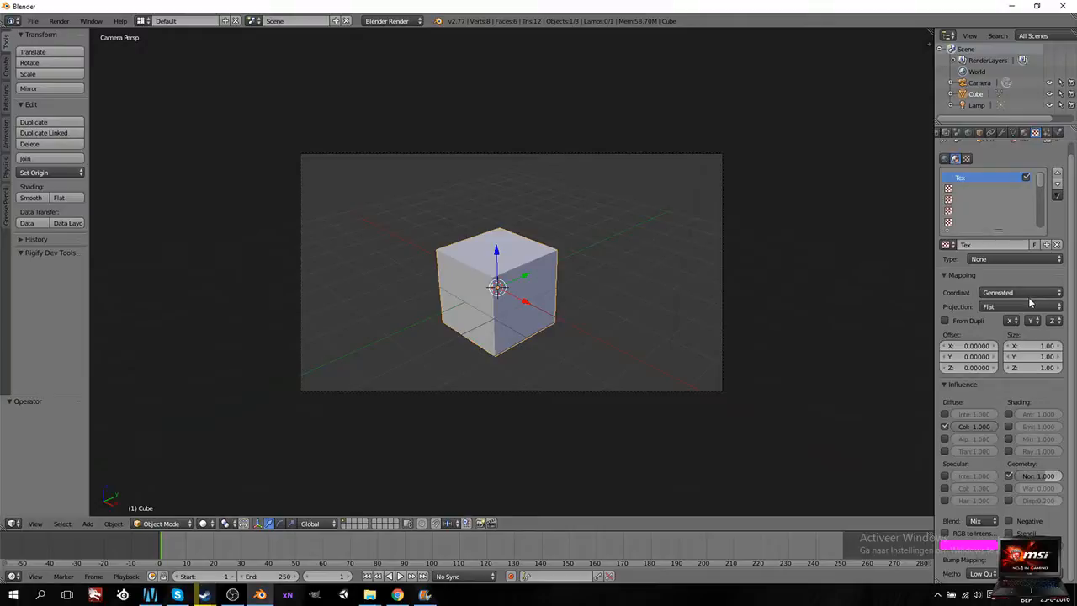
left_click(1057, 244)
left_click(1023, 246)
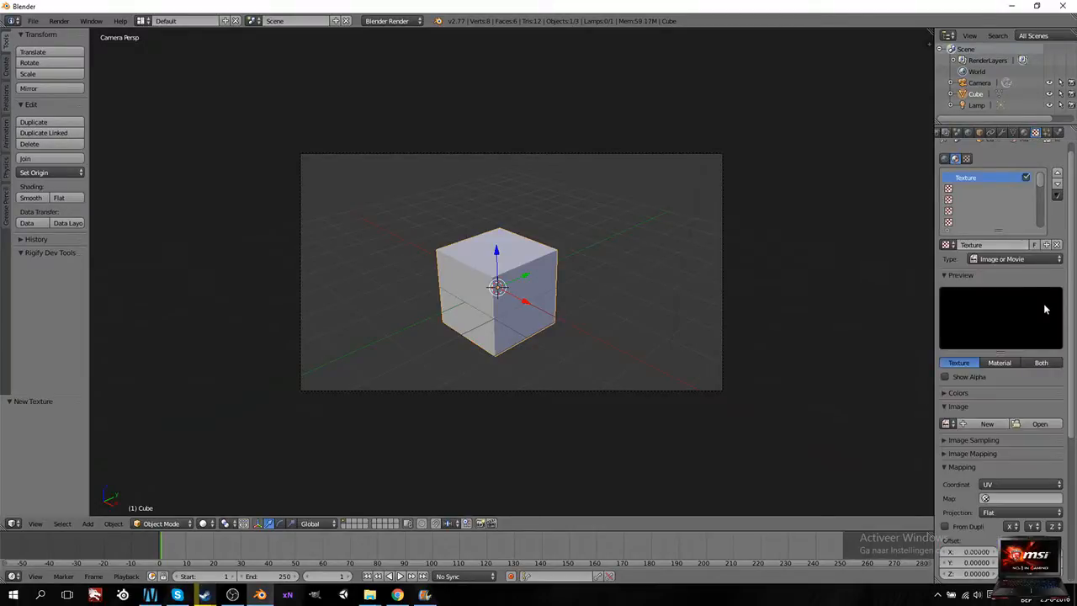
Step: Load Bricks.jpg from the recent textures folder as the texture's image, browsing the files as thumbnails
left_click(1040, 424)
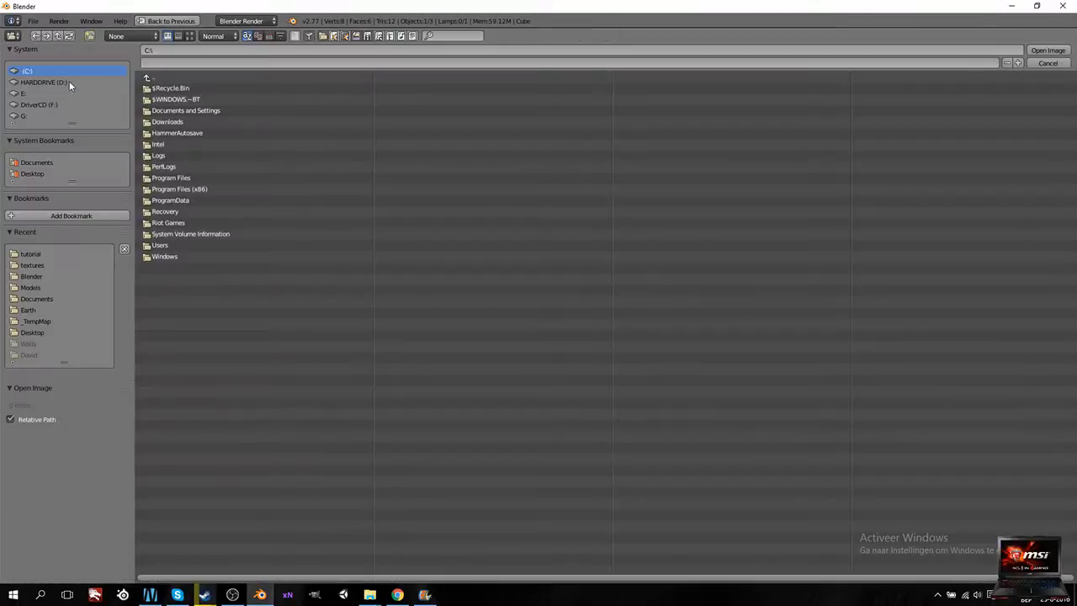
left_click(43, 264)
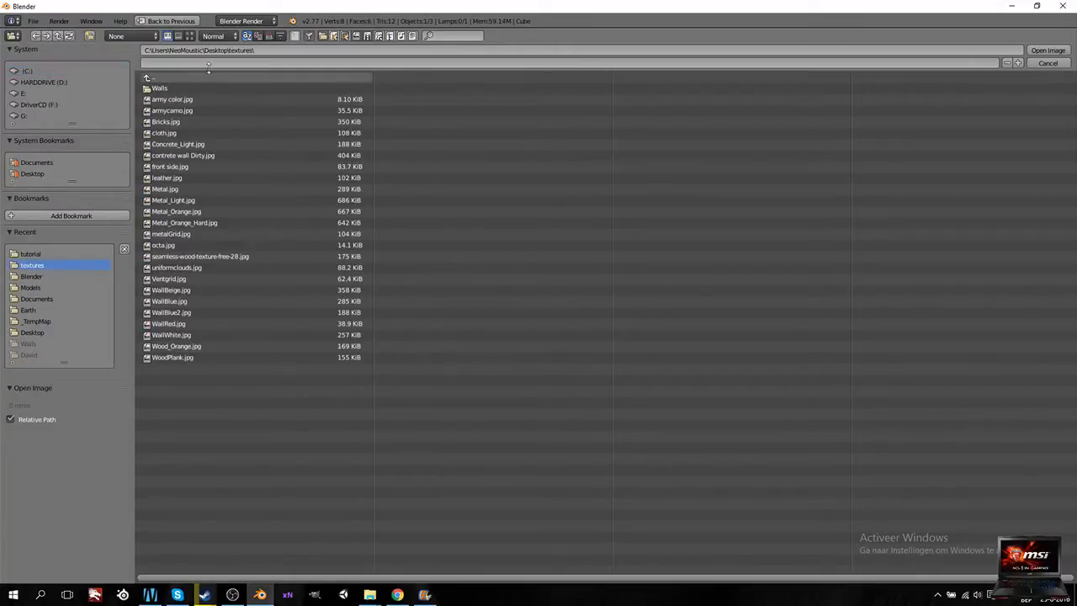
left_click(190, 36)
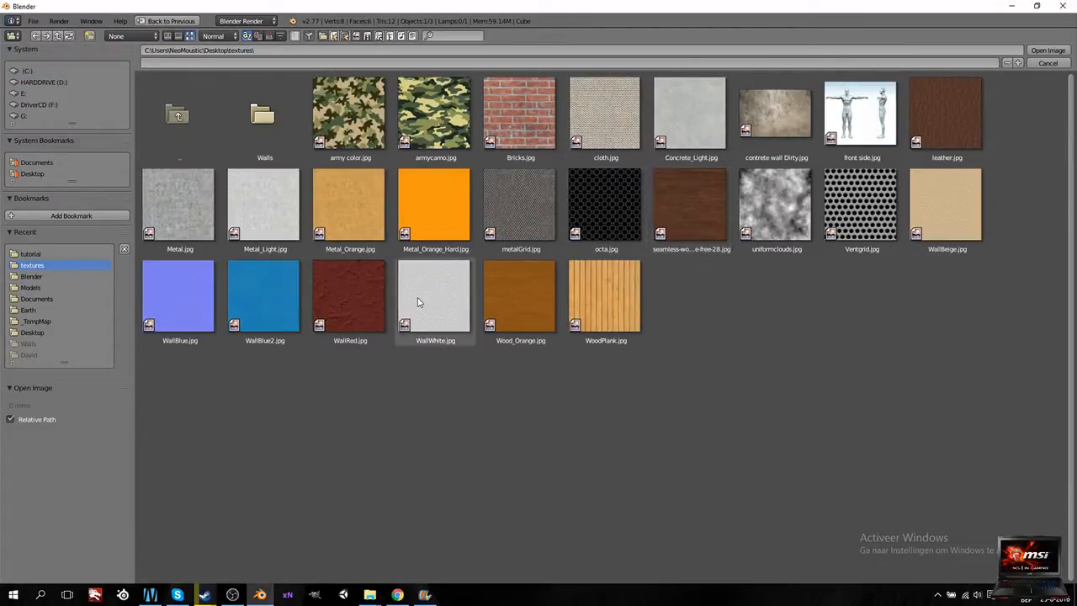
left_click(519, 82)
double_click(518, 82)
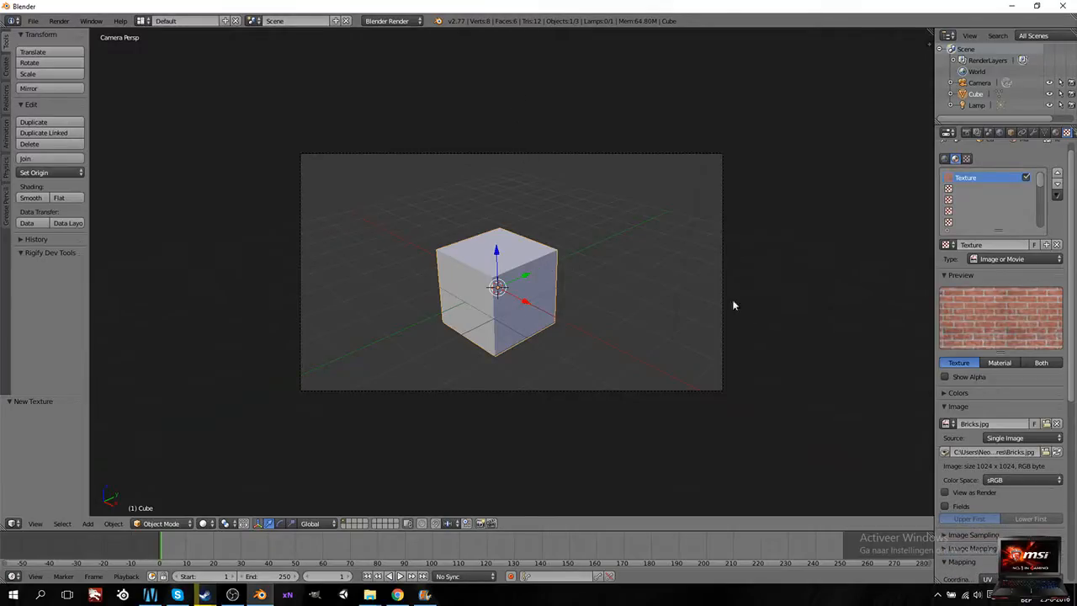
Step: Switch the viewport shading to Material and inspect the cube up close
left_click(205, 523)
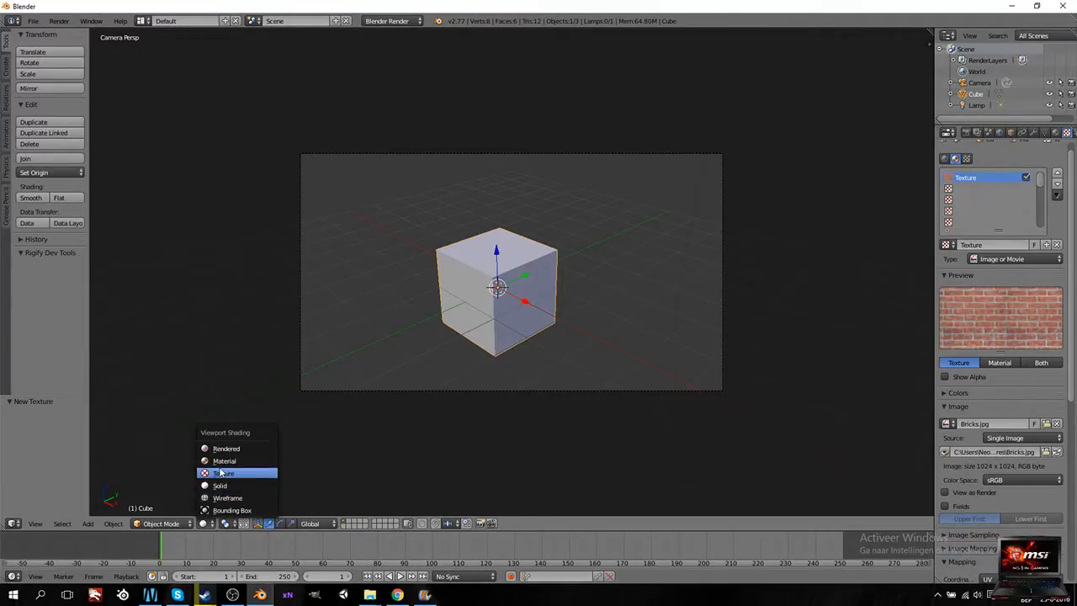
left_click(240, 467)
mouse_move(553, 324)
middle_mouse_down()
mouse_move(531, 324)
mouse_move(559, 324)
middle_mouse_up()
scroll(558, 322, "up", 6)
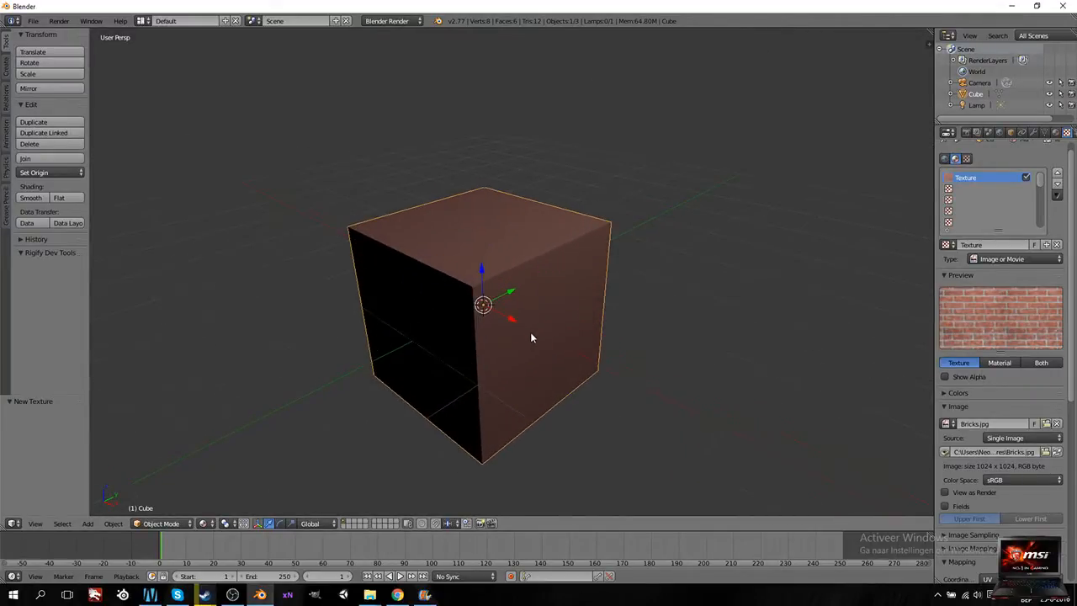
scroll(549, 330, "up", 2)
scroll(544, 331, "down", 4)
scroll(546, 312, "up", 3)
Step: In Edit Mode, select seven edges around the cube that let it unfold and mark them as seams
key("Tab")
scroll(546, 310, "down", 1)
scroll(546, 309, "down", 1)
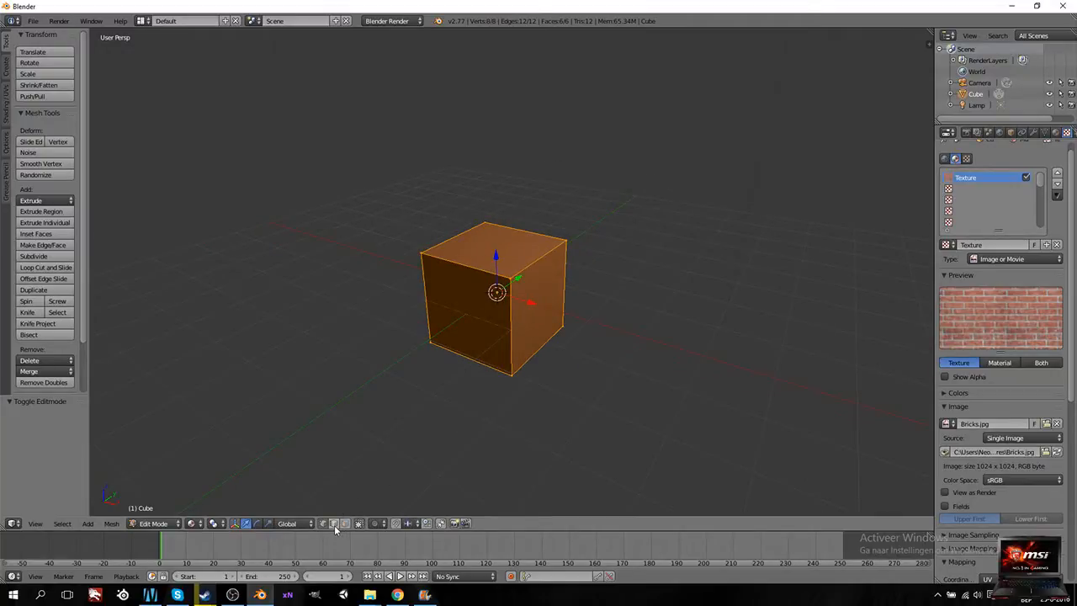
right_click(506, 318)
right_click(492, 273, "shift")
right_click(429, 282, "shift")
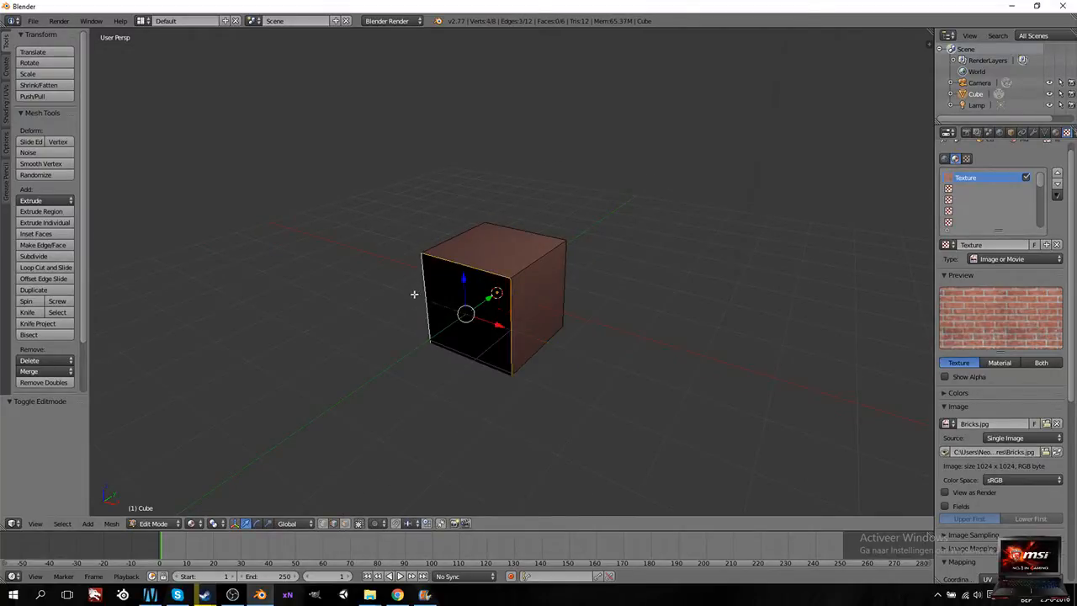
right_click(555, 350, "shift")
middle_click_drag(370, 318, 587, 334)
right_click(519, 348, "shift")
right_click(499, 340, "shift")
right_click(487, 304, "shift")
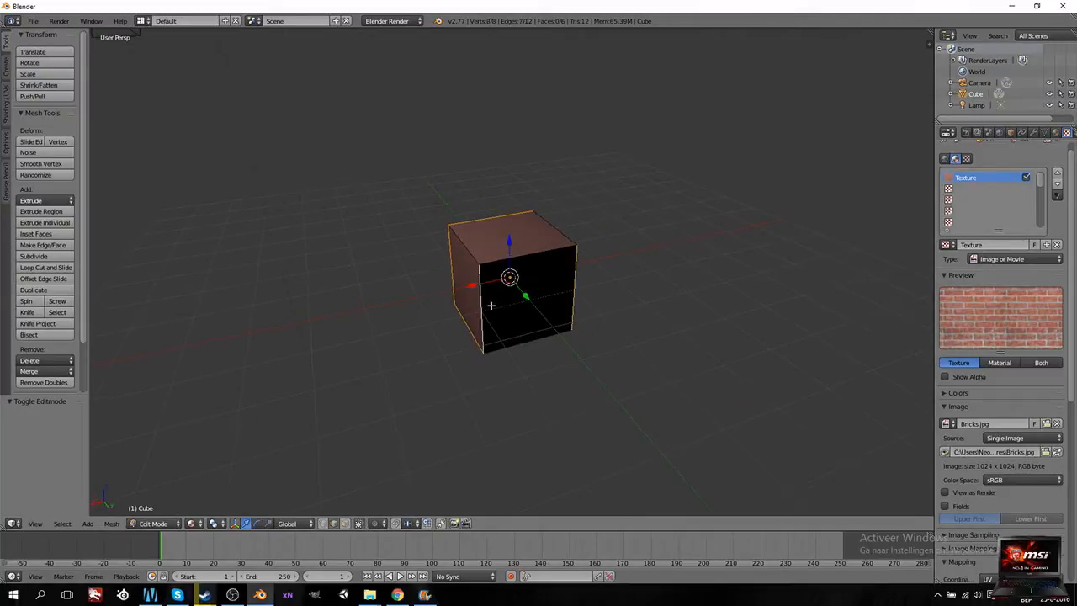
key("space")
type("mark seam")
key("Return")
Step: Select the whole cube mesh, unwrap it along the seams and return to Object Mode
key("a")
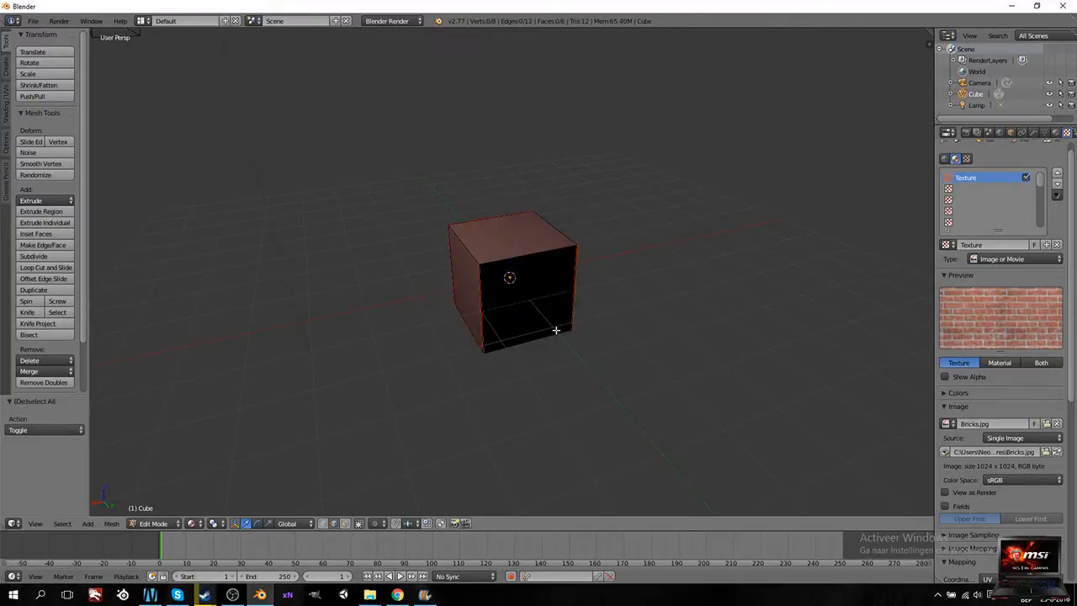
key("a")
key("u")
left_click(556, 330)
middle_click_drag(682, 291, 576, 260)
scroll(473, 312, "down", 5)
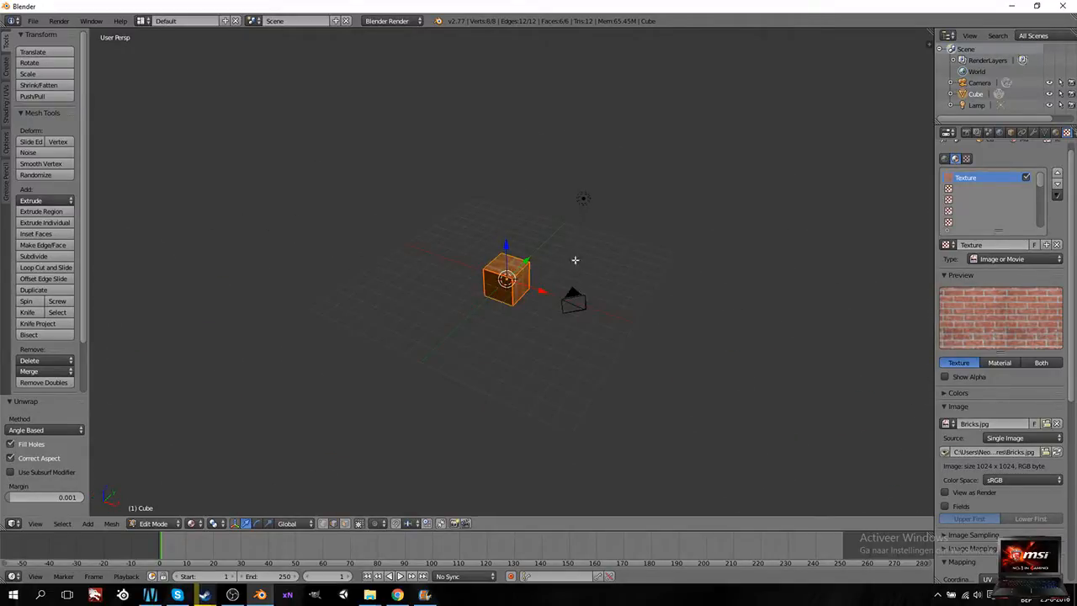
key("Tab")
Step: Move the lamp -6 units along the Y axis to light the cube's dark side
right_click(583, 199)
key("g")
key("z")
left_click_drag(587, 198, 544, 239)
middle_click_drag(478, 409, 565, 325)
scroll(500, 373, "up", 6)
scroll(568, 324, "down", 3)
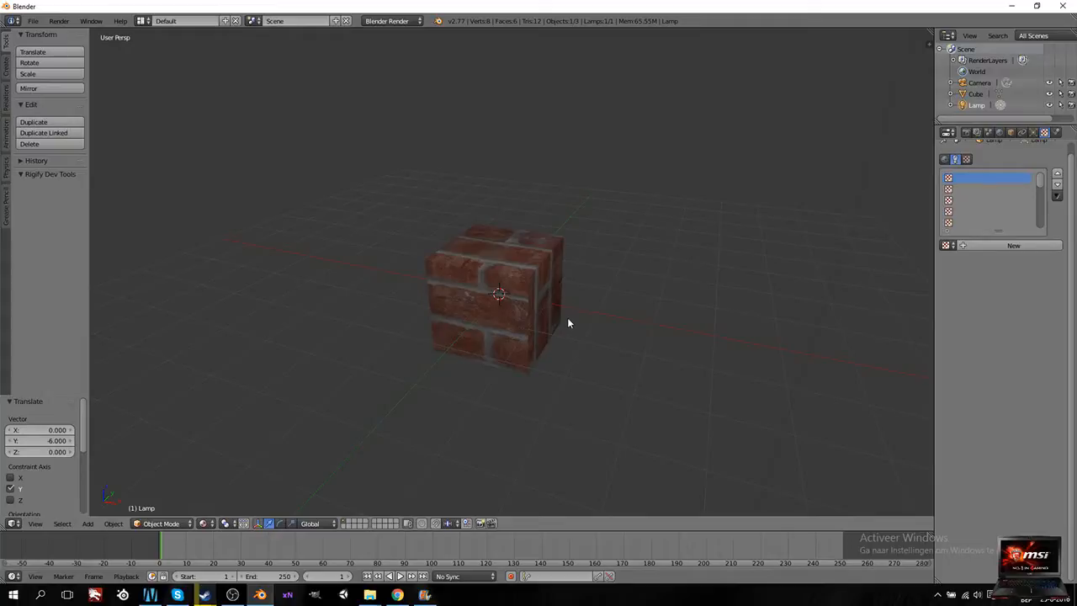
Step: Select the cube and set its brick texture's mapping size to 5 in both X and Y
right_click(555, 321)
scroll(968, 316, "down", 6)
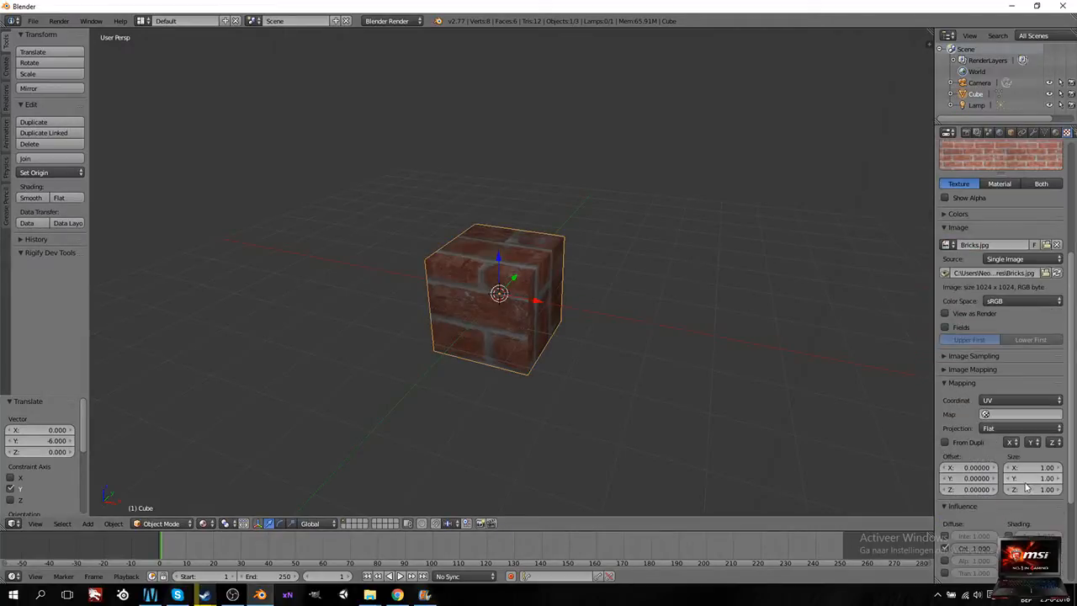
left_click(1040, 468)
type("5")
key("Return")
left_click(1039, 478)
type("5")
key("Return")
Step: Reduce the brick texture's mapping size to 3 in both X and Y
left_click(1040, 479)
type("2")
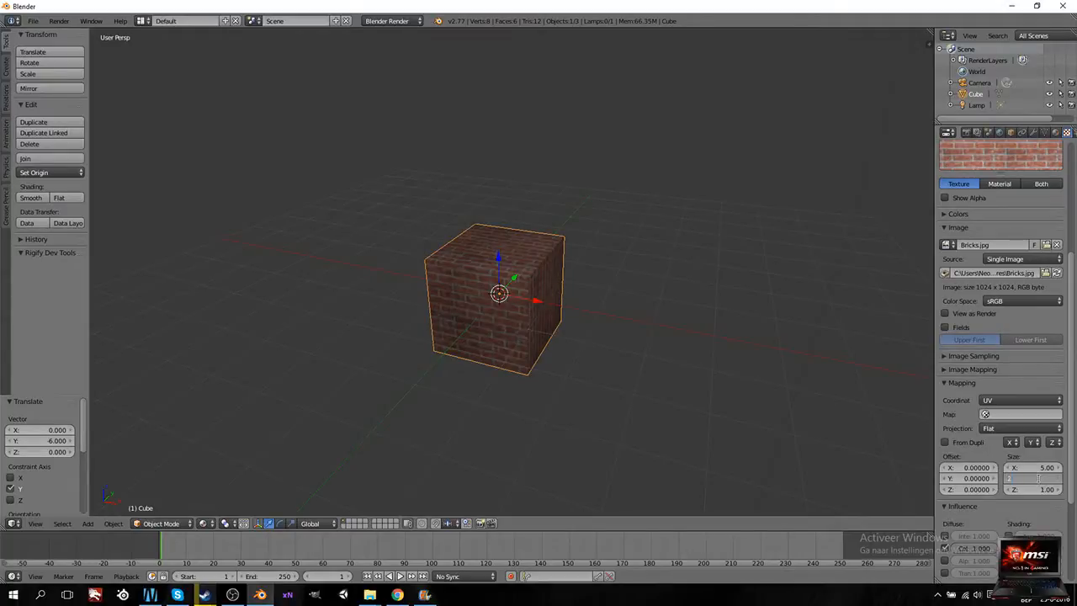
key("Return")
left_click(1040, 468)
type("3")
key("Return")
Step: View the brick cube through the camera, render it and return to the scene
middle_click_drag(617, 376, 534, 401)
scroll(533, 402, "down", 7)
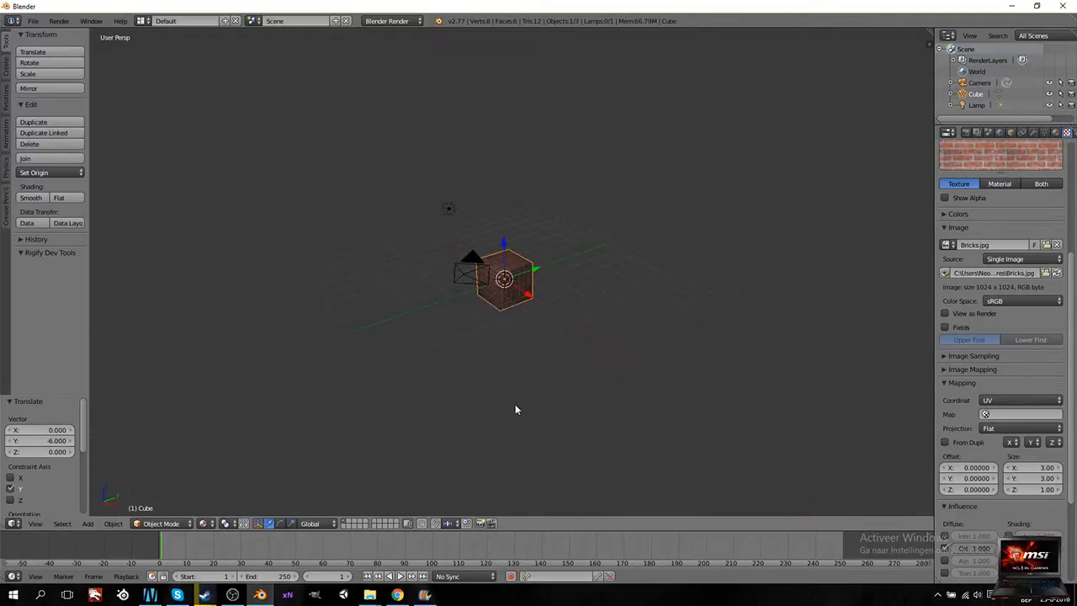
scroll(465, 335, "up", 4)
key("KP_0")
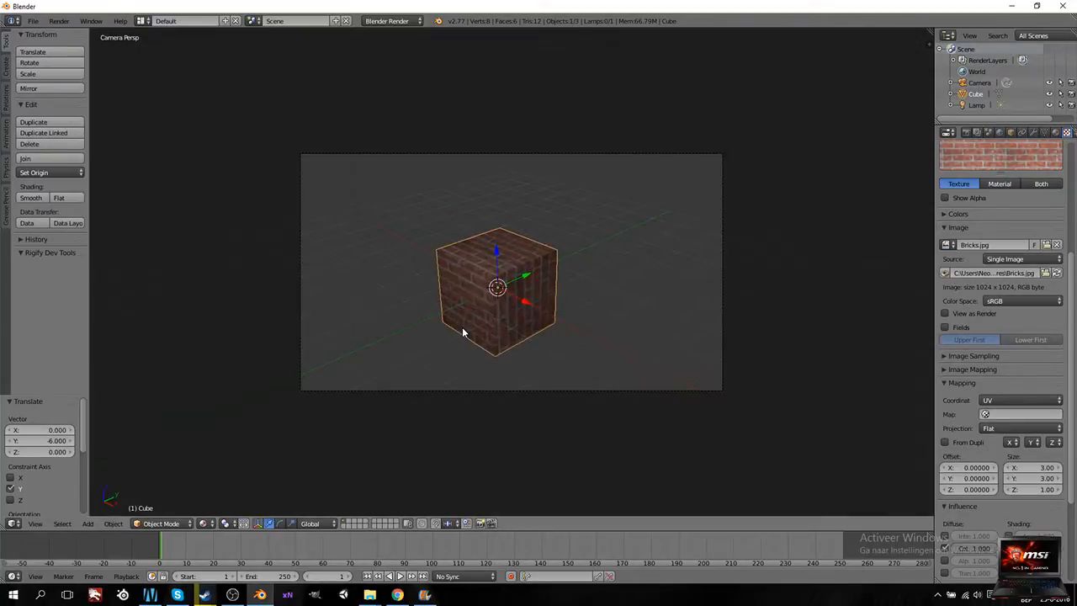
key("F12")
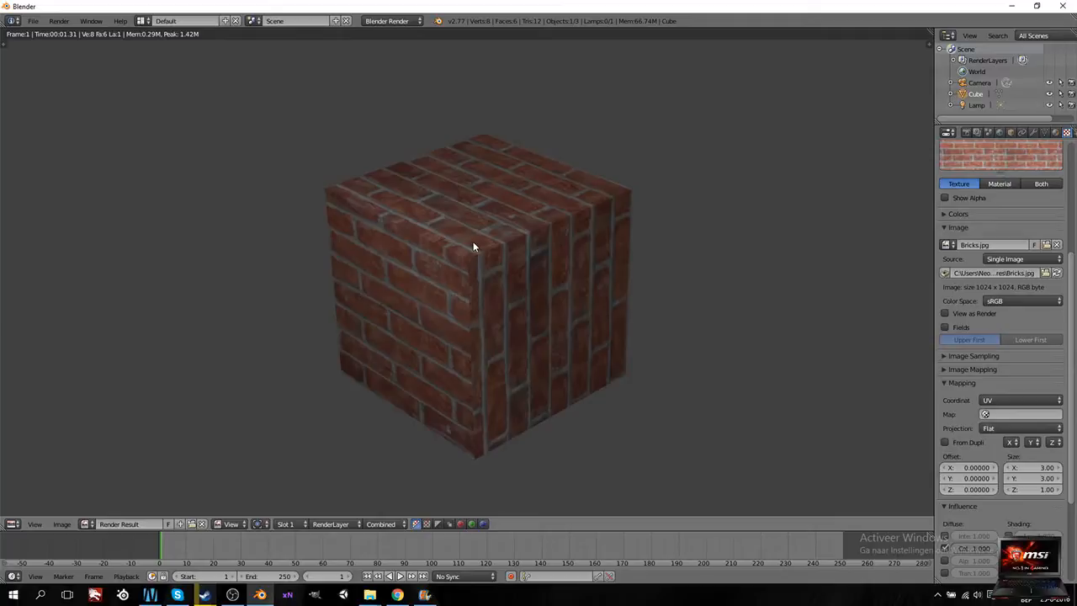
key("Escape")
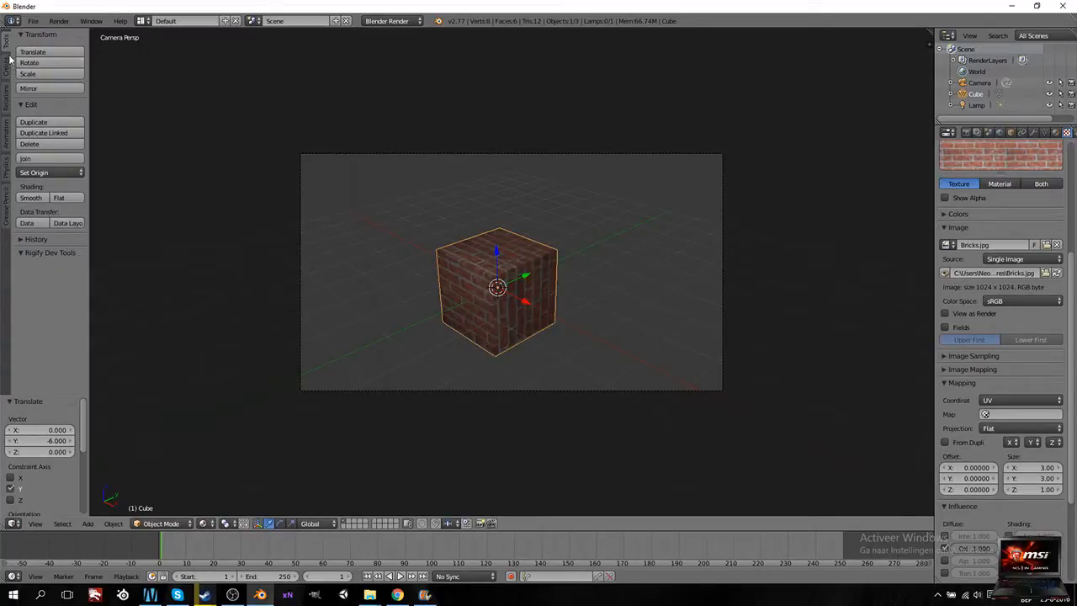
Step: Apply smooth shading to the cube, and render it without and with the brick texture's Normal influence enabled
left_click(29, 198)
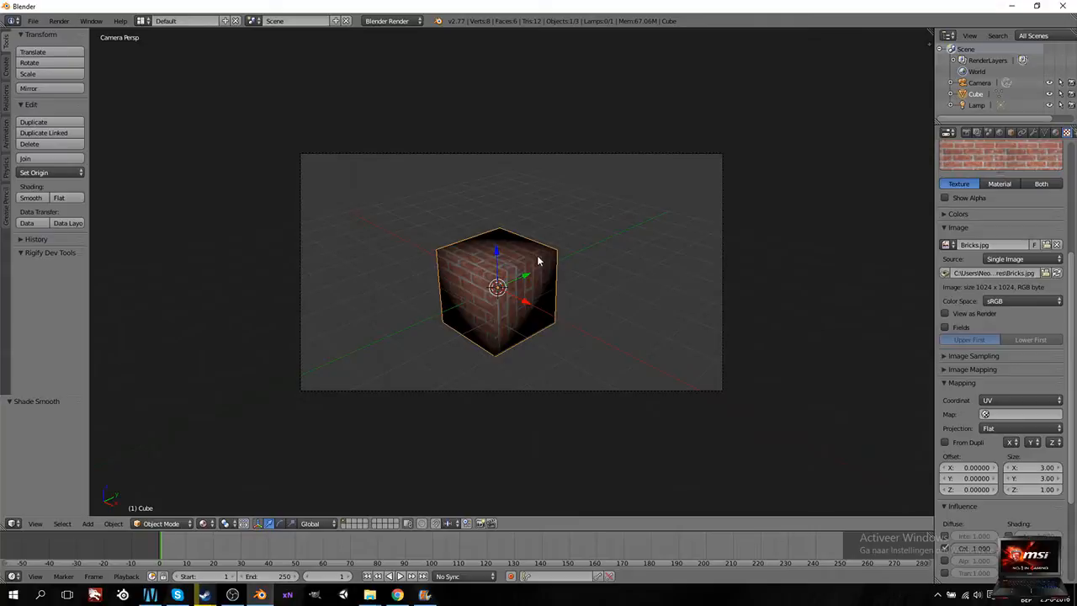
key("F12")
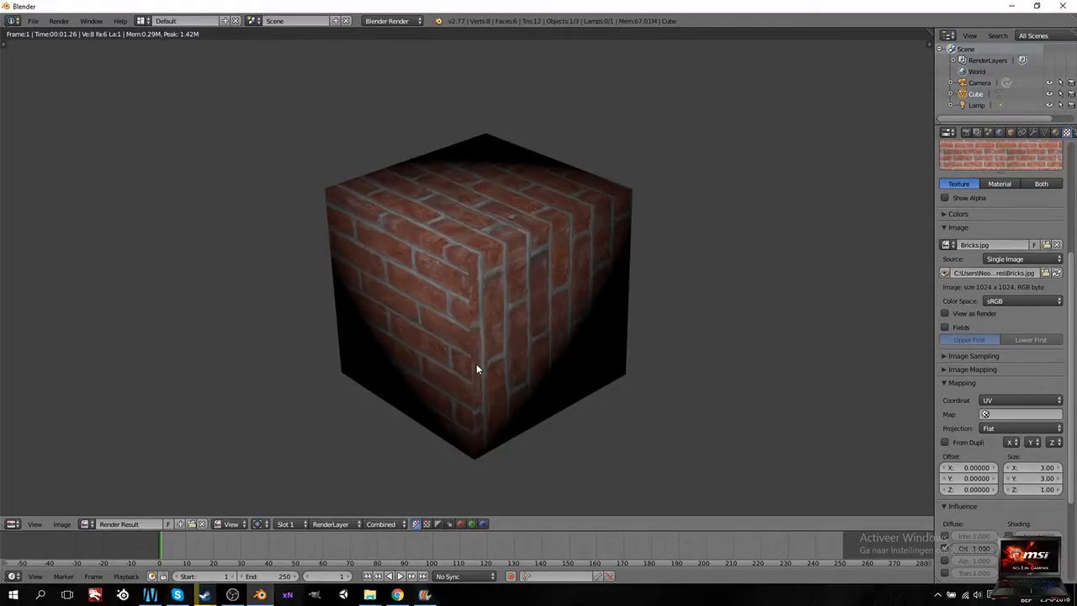
scroll(984, 477, "down", 5)
left_click(1009, 464)
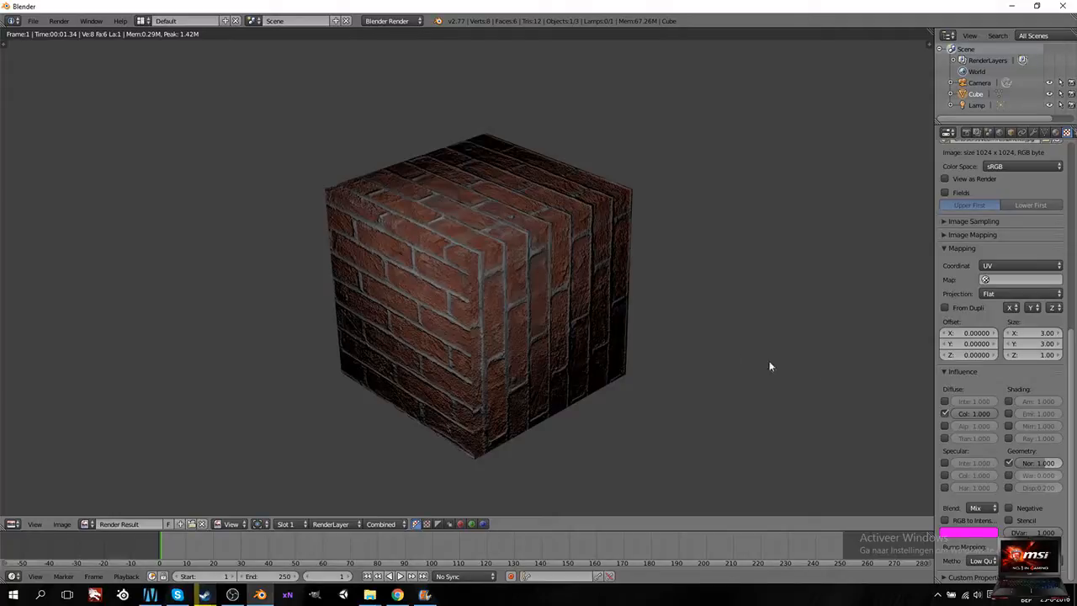
Step: Set the brick texture's Normal influence to -0.6, render the cube again and return to the scene
left_click(1043, 463)
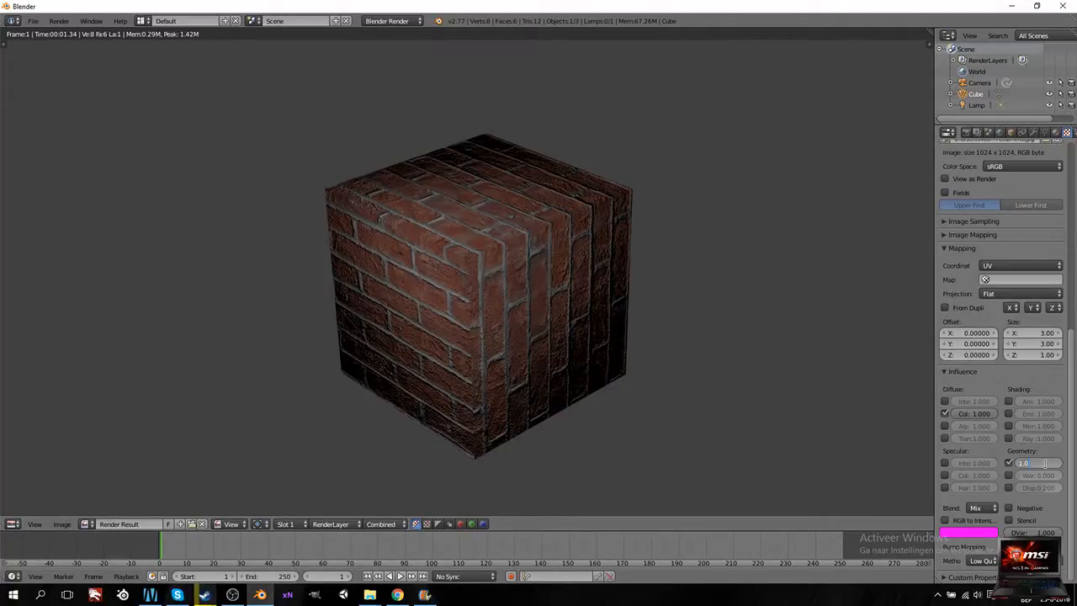
key("BackSpace")
key("BackSpace")
key("BackSpace")
type("6")
key("Return")
left_click(1041, 462)
key("BackSpace")
type("0.6")
key("Return")
key("F12")
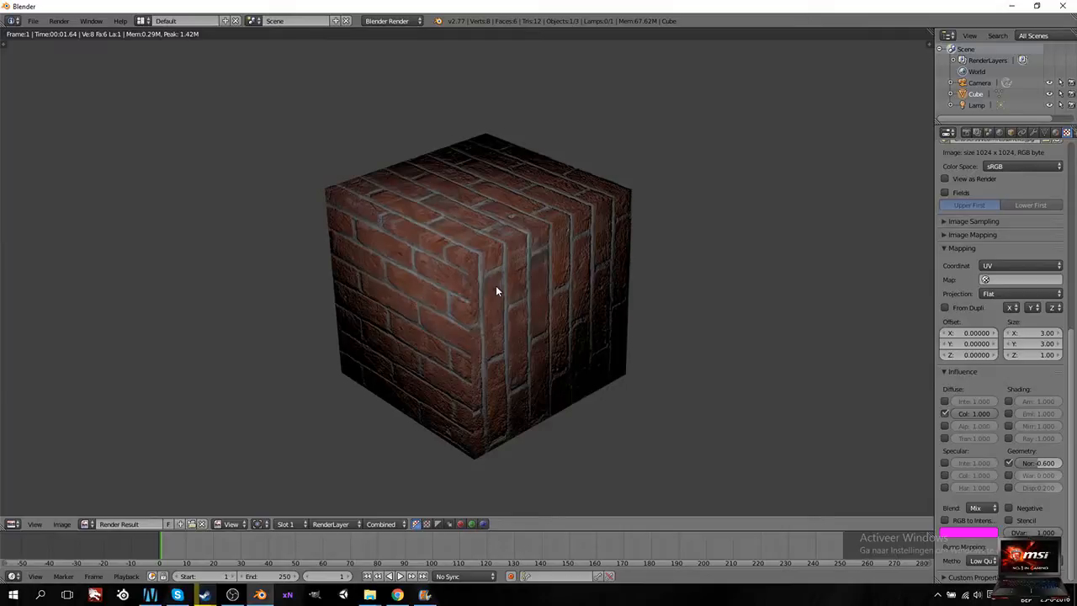
key("Escape")
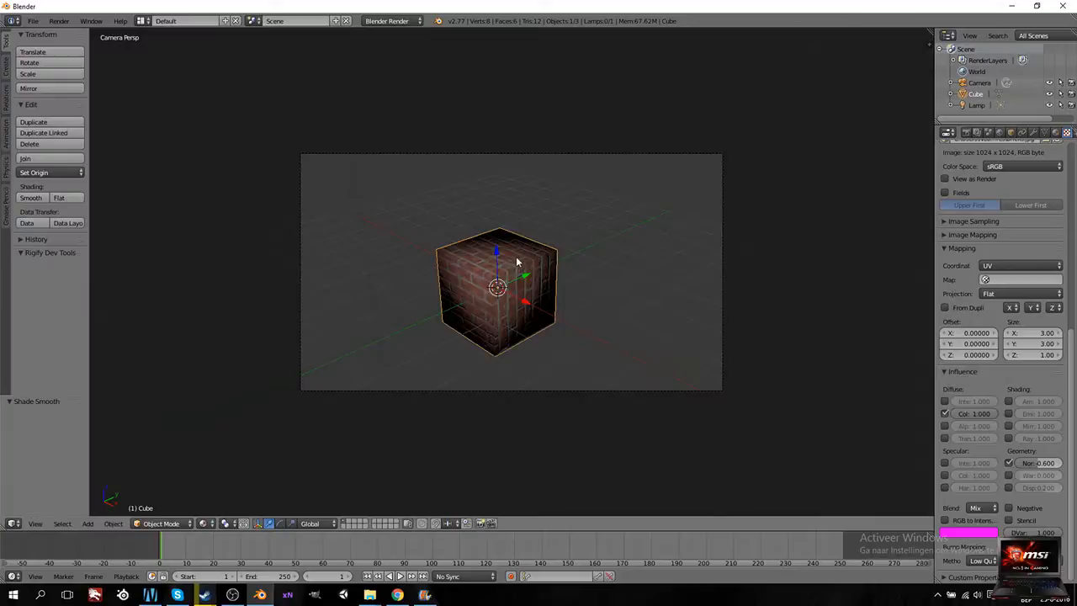
Step: Switch to the orthographic right view of the scene and hide the tool shelf
key("KP_3")
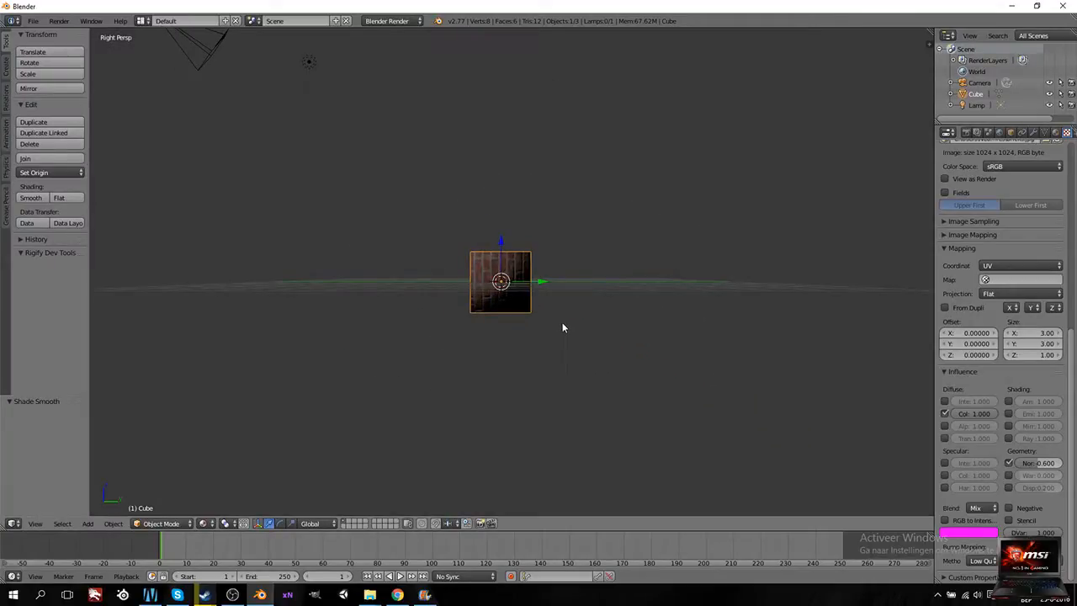
key("KP_5")
key("t")
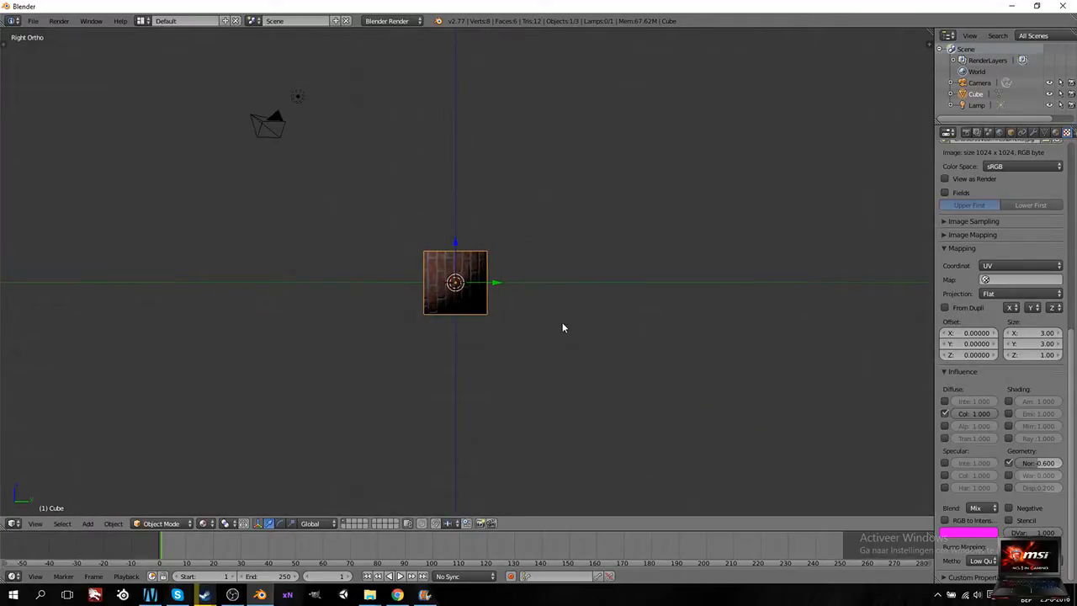
Step: Show the tool shelf again and rotate the brick cube by -90 degrees in the right view
type("tr")
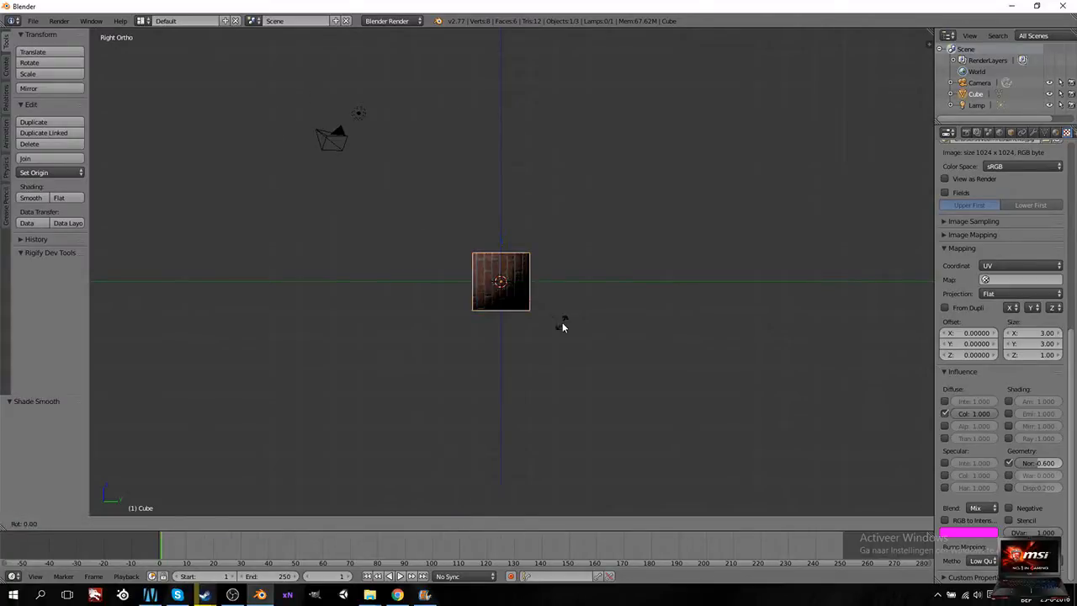
type("-90")
key("Return")
middle_click_drag(334, 286, 440, 309)
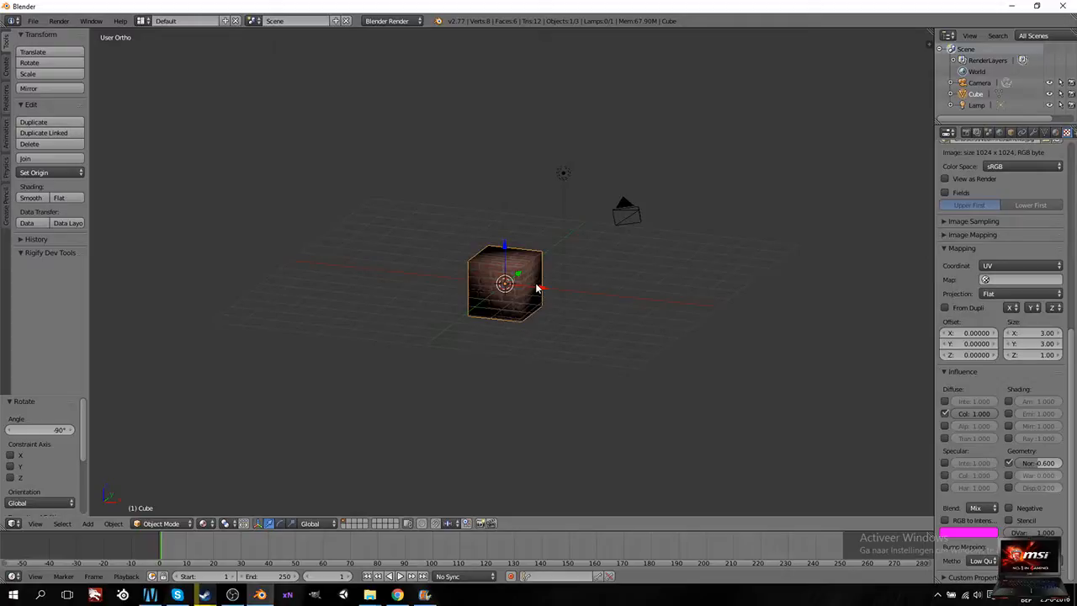
Step: Render the rotated cube, examine the brick relief up close on its faces and edges, and return to the scene
key("F12")
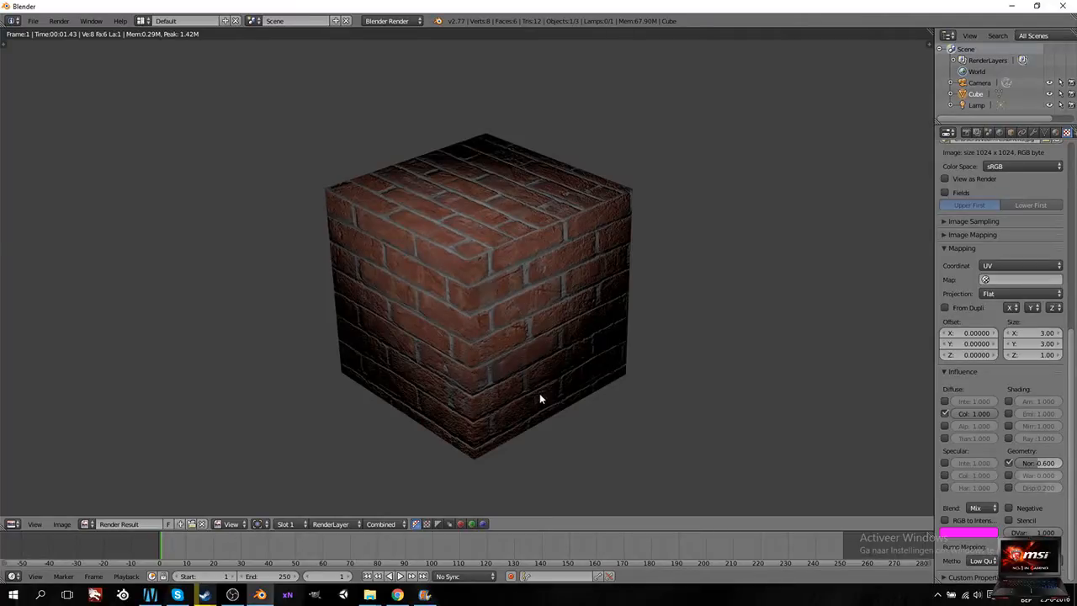
scroll(541, 392, "up", 5)
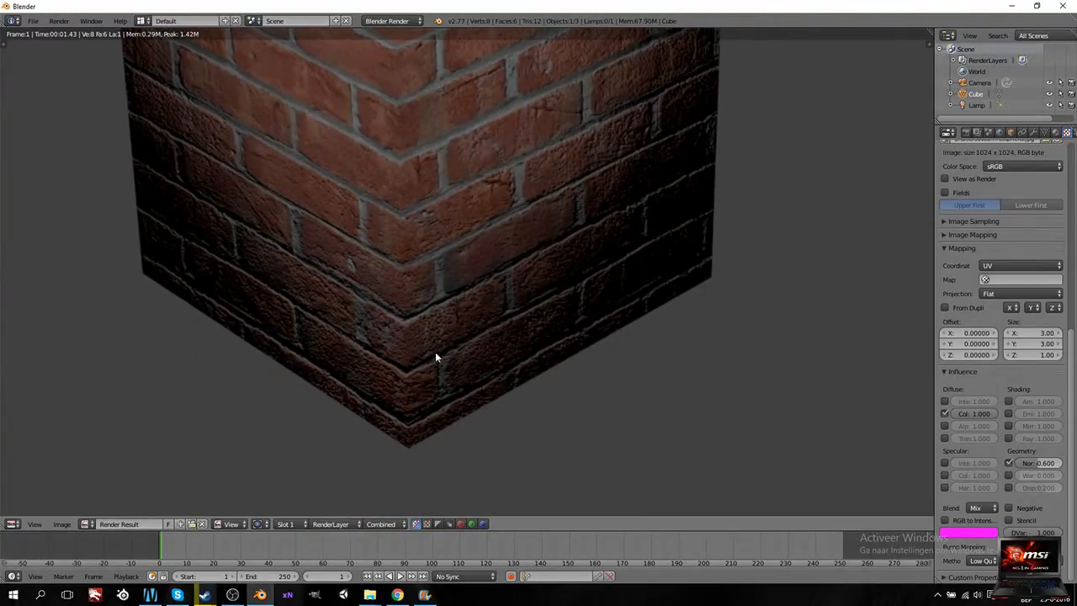
scroll(480, 269, "down", 2)
scroll(493, 287, "down", 3)
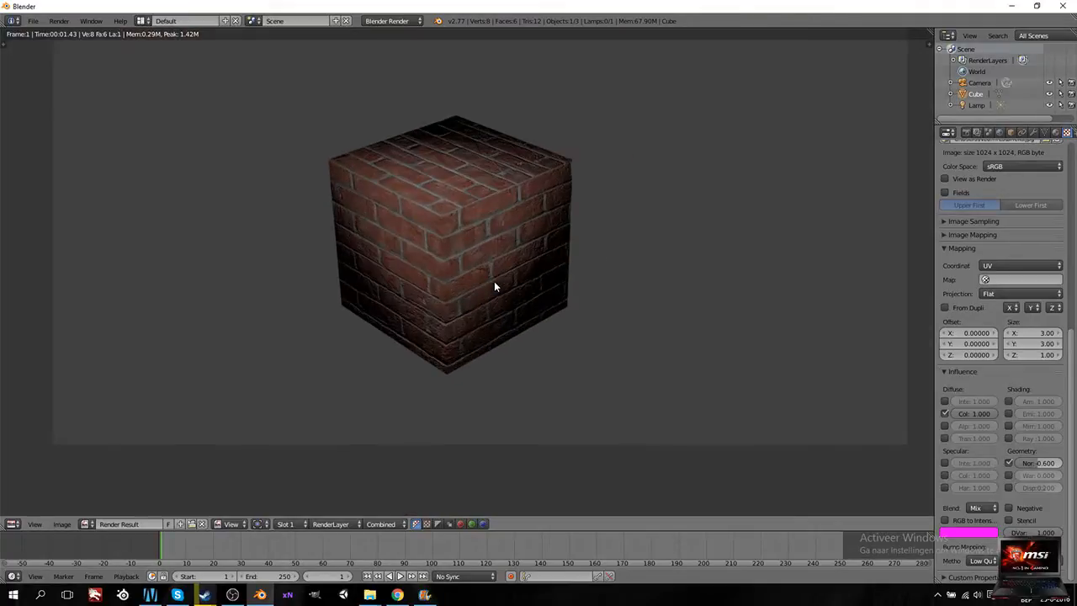
scroll(495, 287, "up", 7)
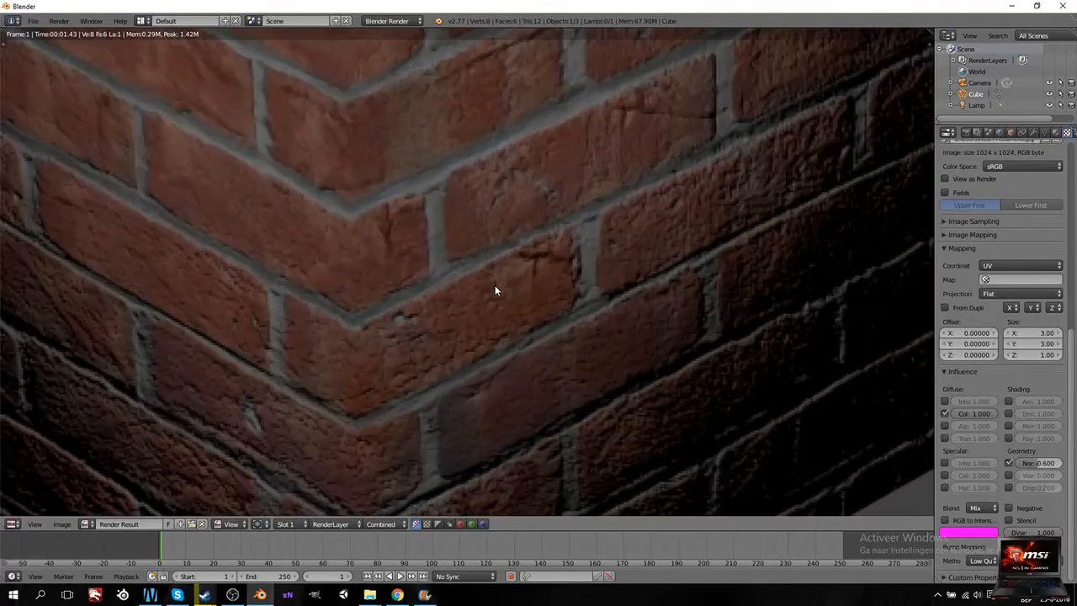
middle_click_drag(496, 350, 532, 192)
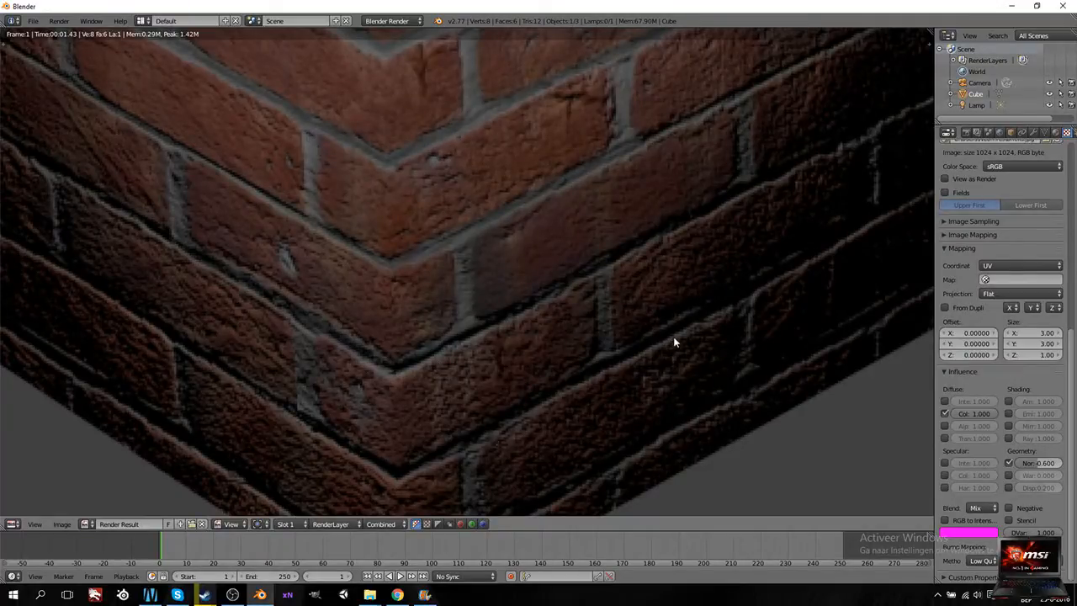
middle_click_drag(687, 149, 654, 305)
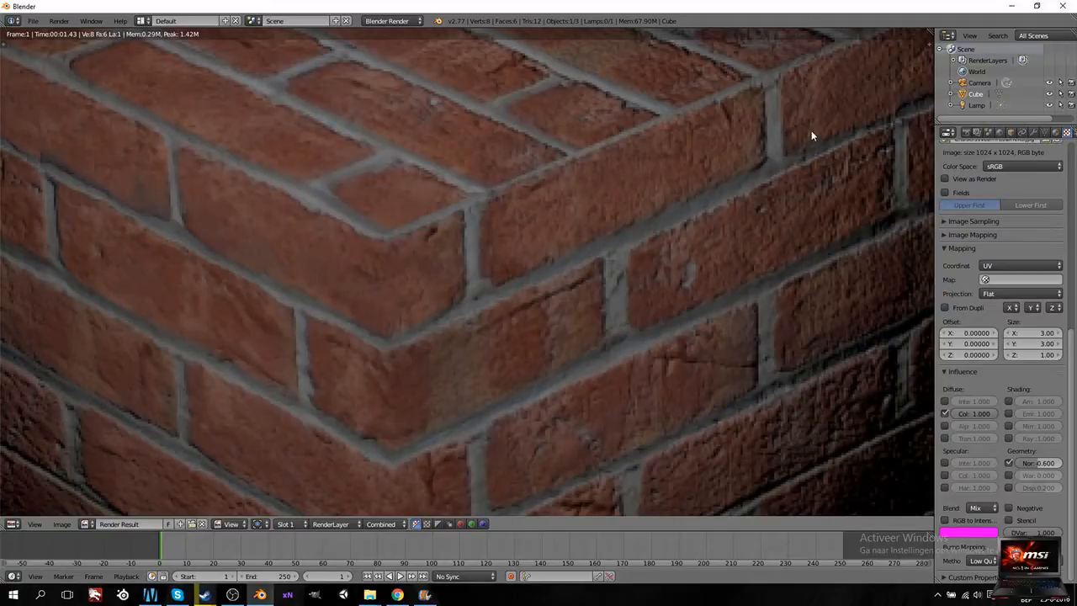
scroll(769, 92, "down", 5)
scroll(517, 291, "up", 1)
scroll(467, 302, "down", 1)
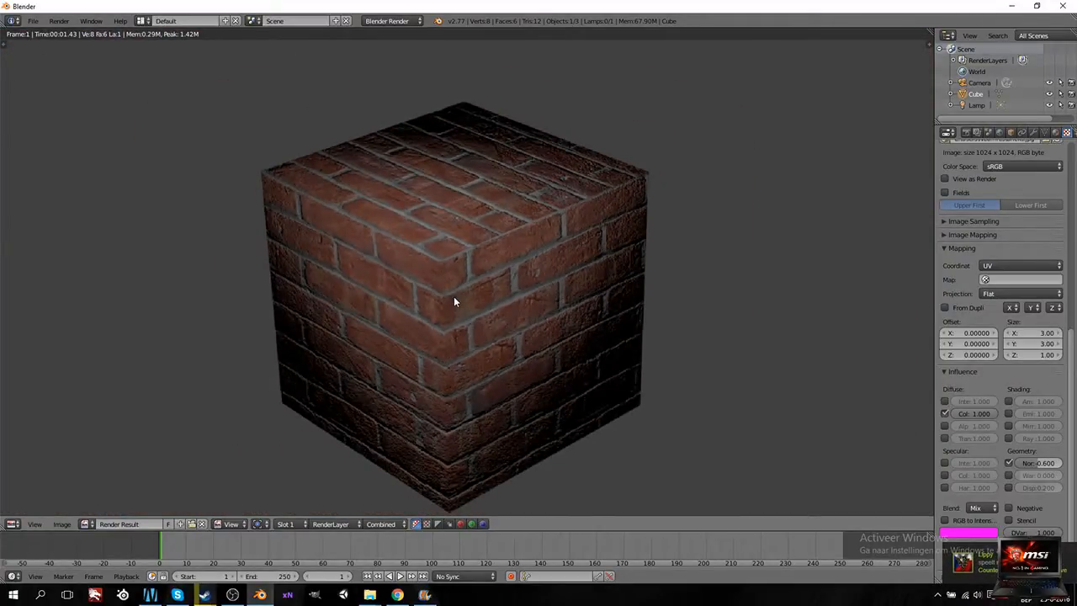
middle_click_drag(466, 306, 511, 296)
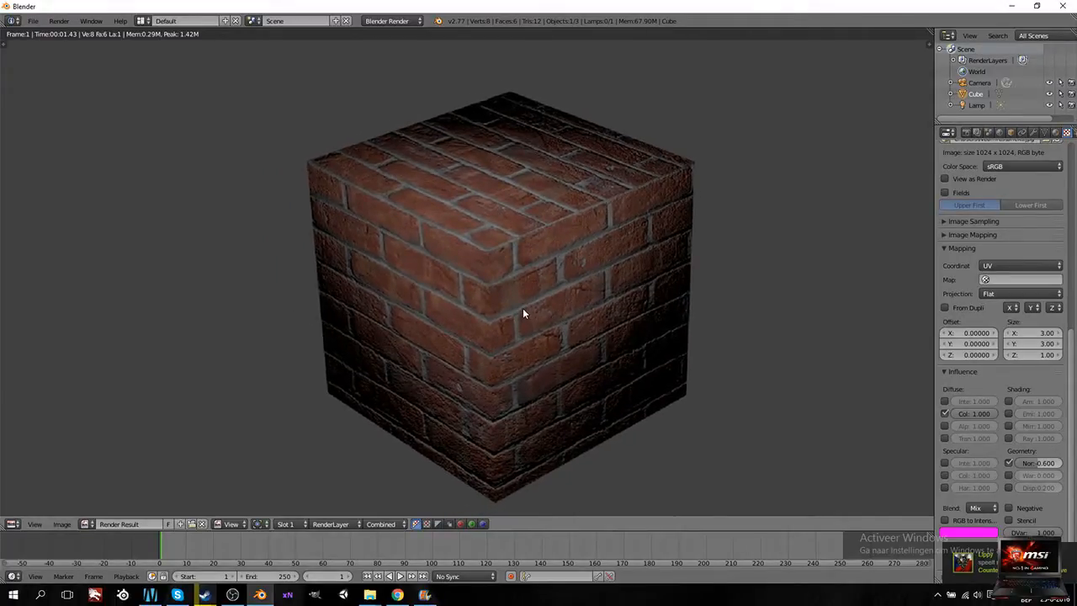
key("Escape")
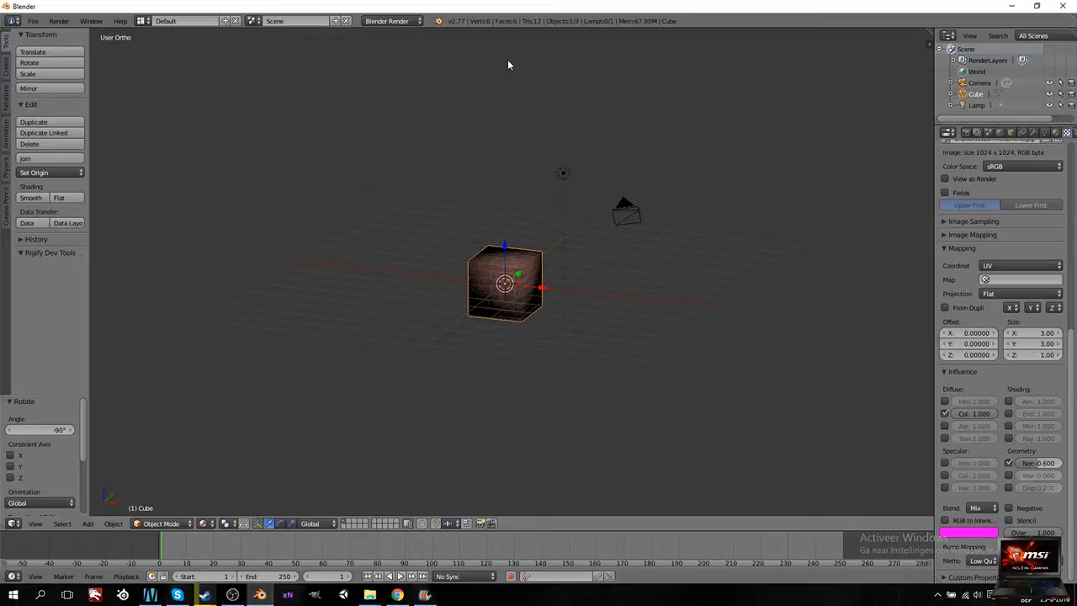
scroll(558, 187, "up", 3)
middle_click_drag(537, 161, 518, 186)
middle_click_drag(433, 260, 483, 241)
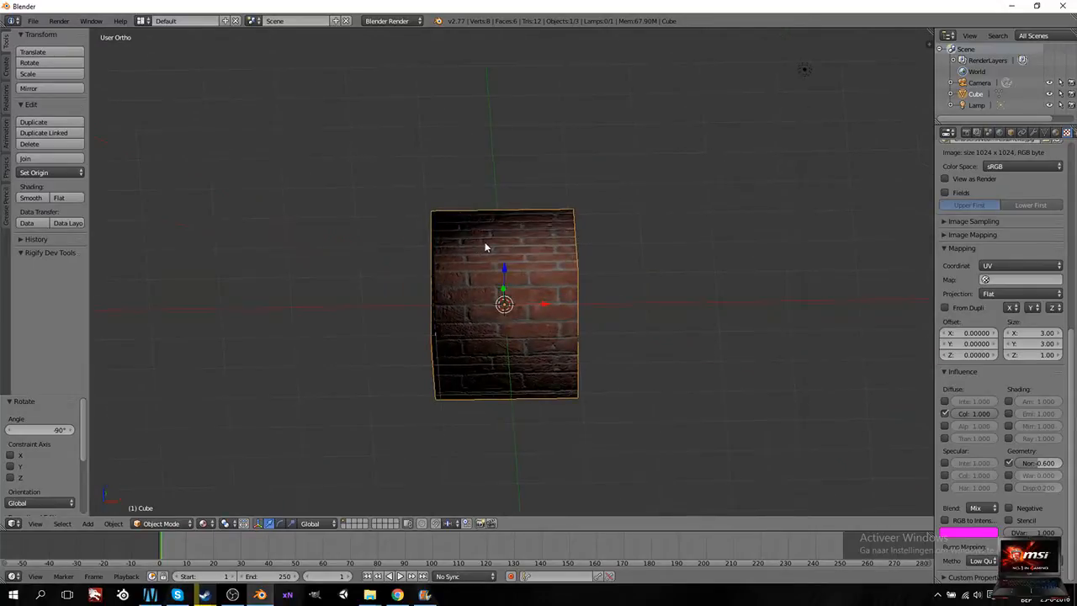
middle_click_drag(589, 276, 525, 283)
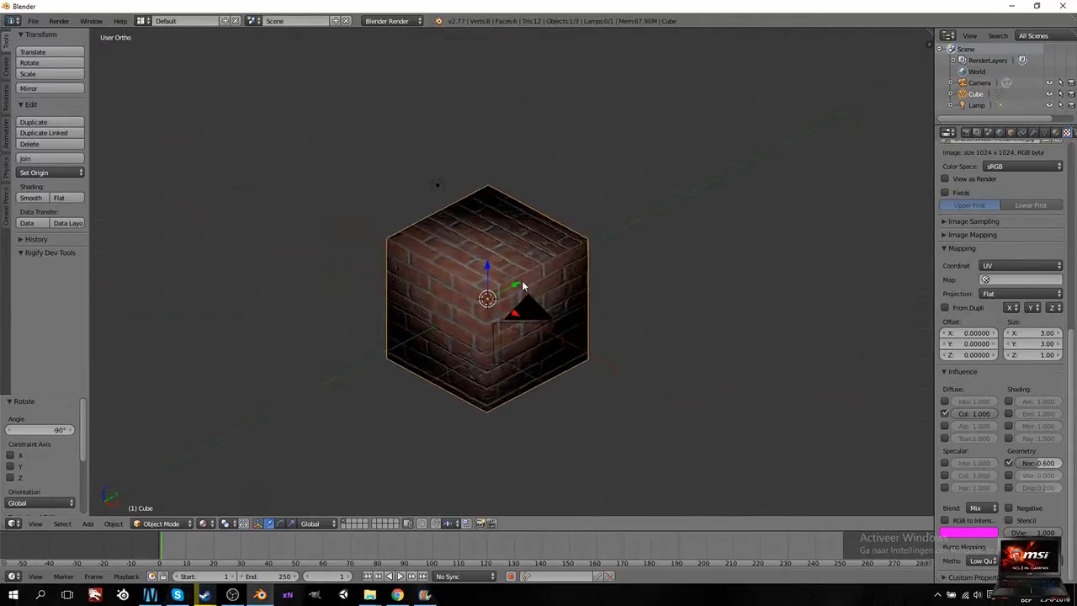
scroll(522, 191, "down", 4)
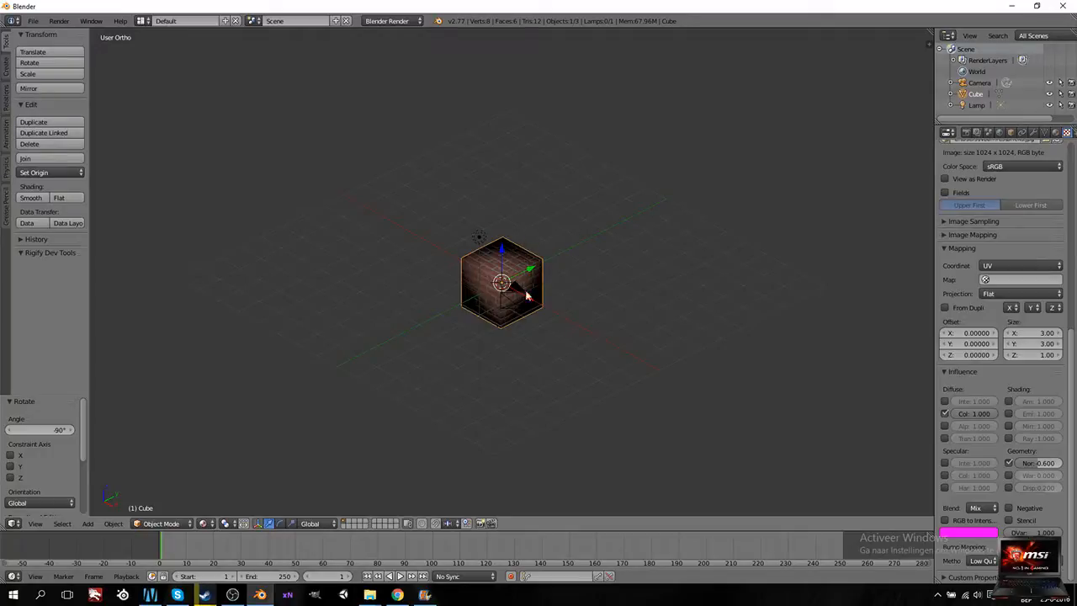
scroll(504, 322, "down", 2)
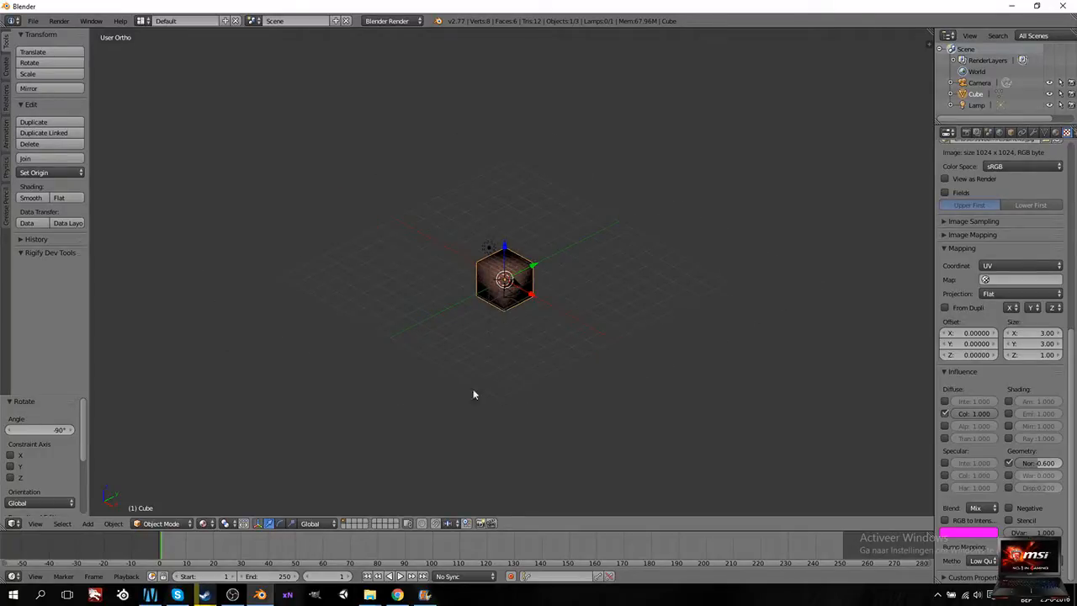
scroll(430, 389, "up", 5)
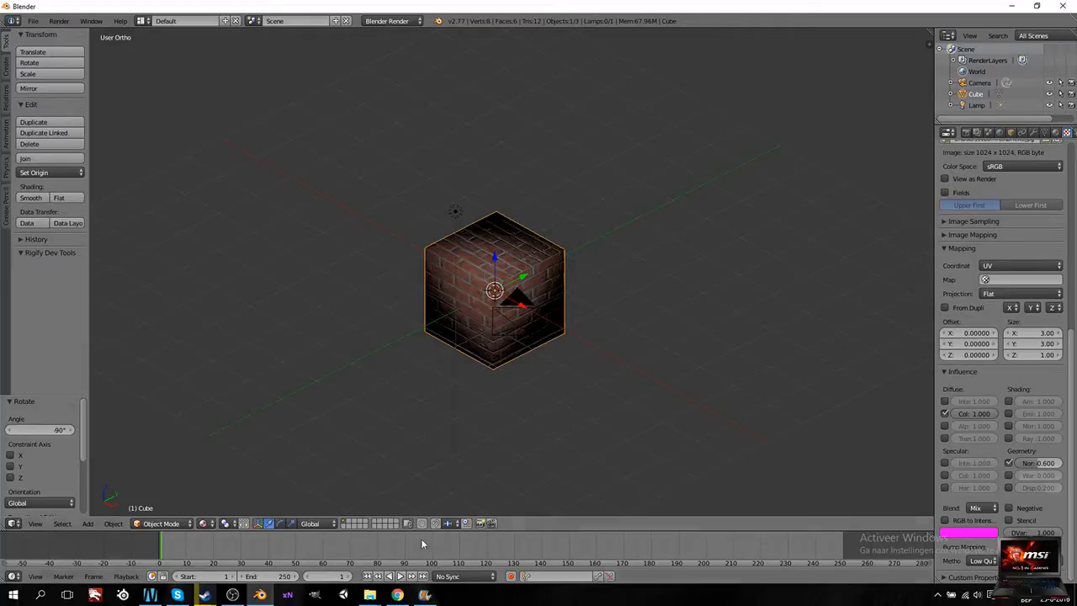
Step: Switch to Chrome and search the web for "blender3d movies"
left_click(397, 595)
left_click(588, 24)
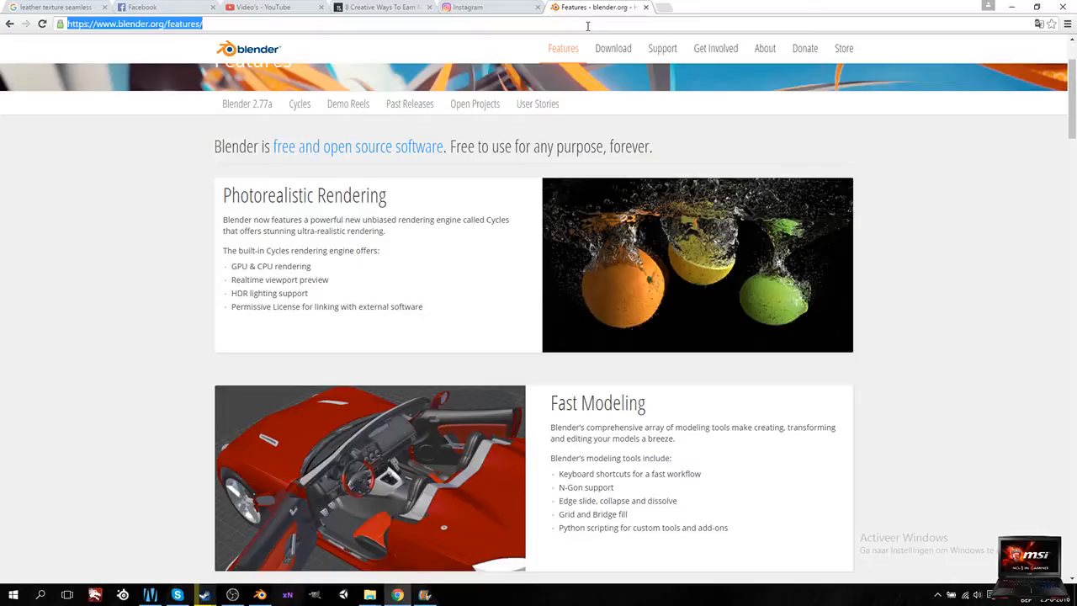
type("blender3d movies")
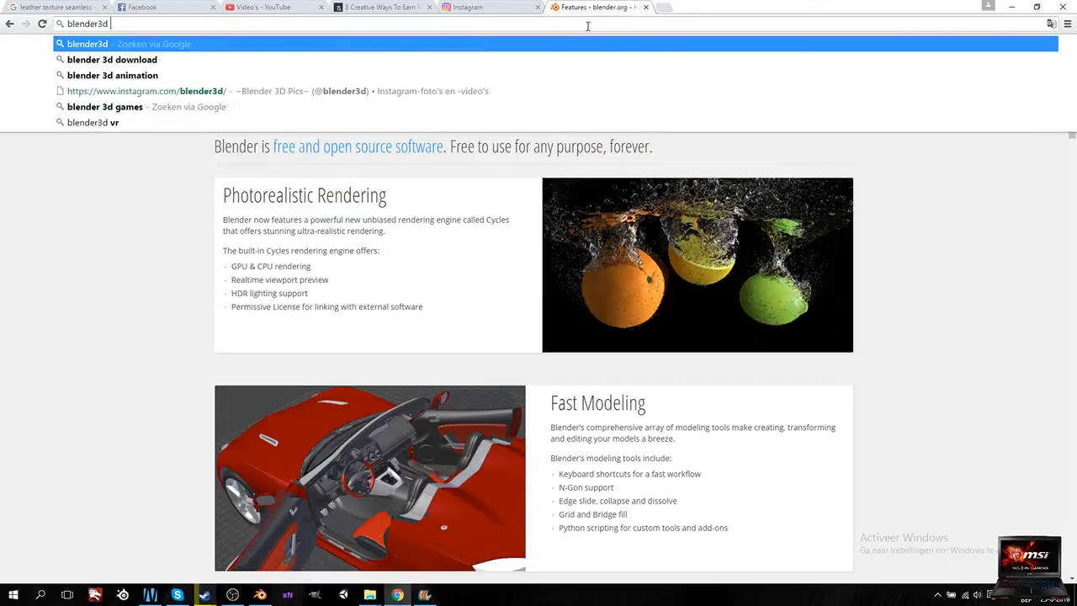
key("Return")
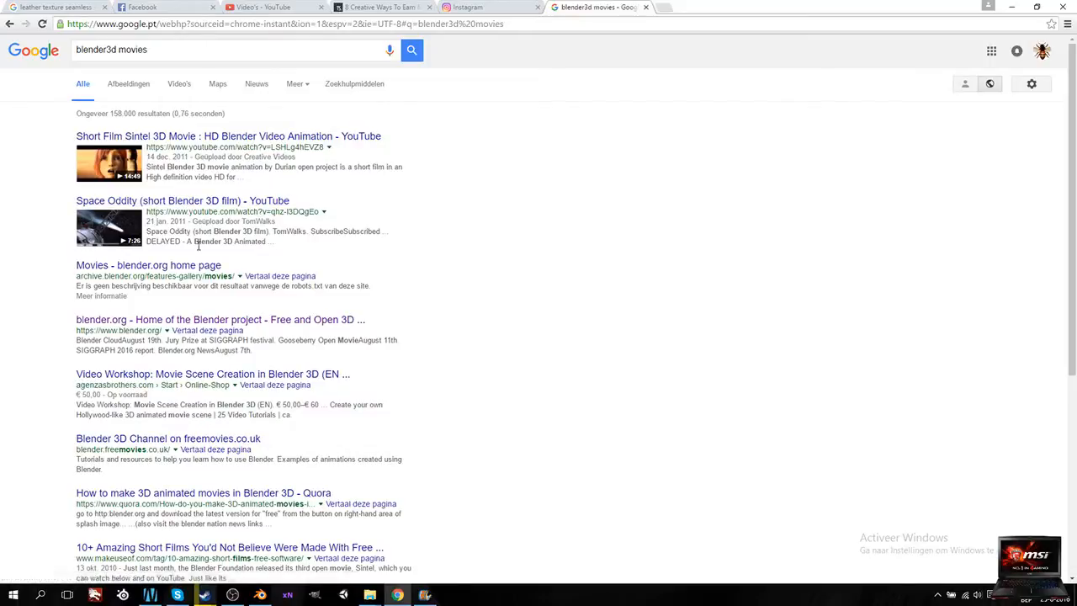
Step: Look through the search results on Blender movies and switch back to Blender
scroll(202, 252, "down", 2)
scroll(182, 221, "up", 2)
scroll(195, 158, "down", 1)
scroll(194, 157, "down", 2)
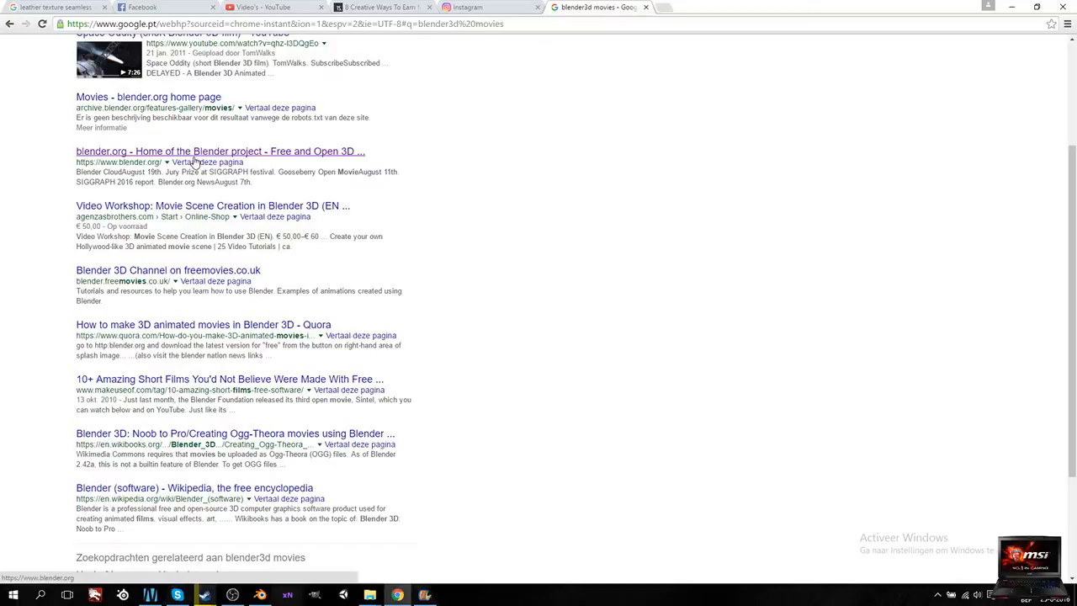
scroll(197, 160, "up", 3)
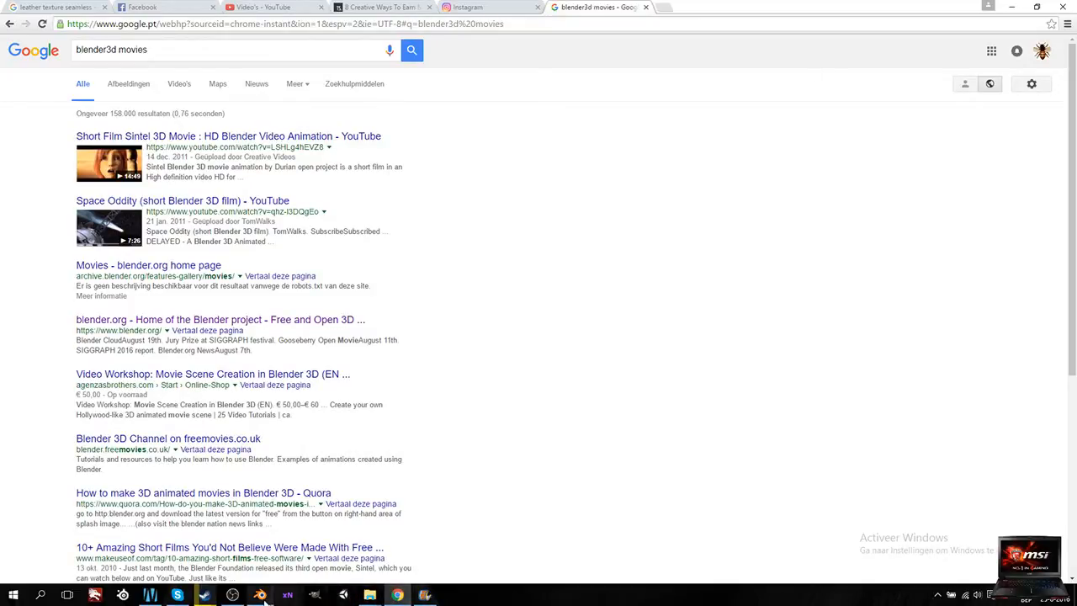
mouse_move(263, 596)
left_click(269, 570)
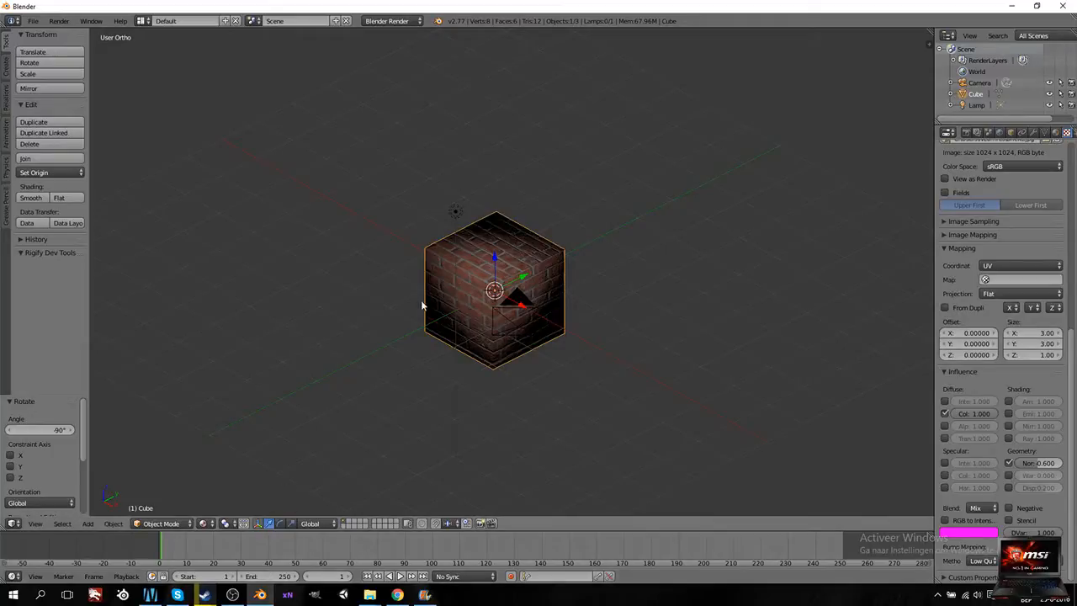
Step: Raise the cube 1 unit along Z in the front view and insert a RotScale keyframe at frame 1
key("KP_1")
left_click_drag(506, 249, 502, 201)
middle_click_drag(511, 217, 493, 374)
key("i")
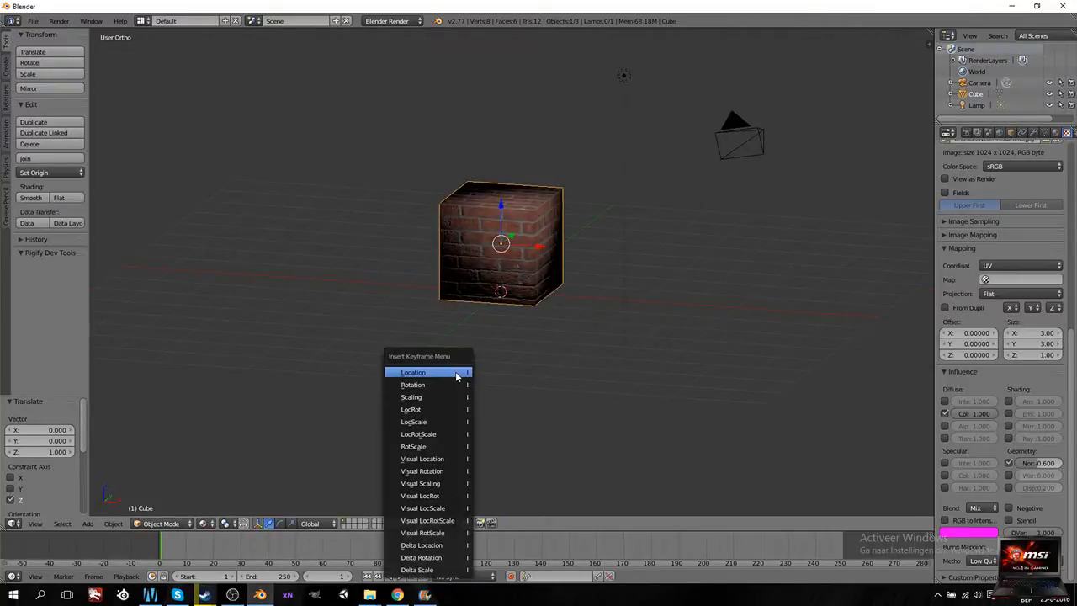
left_click(442, 446)
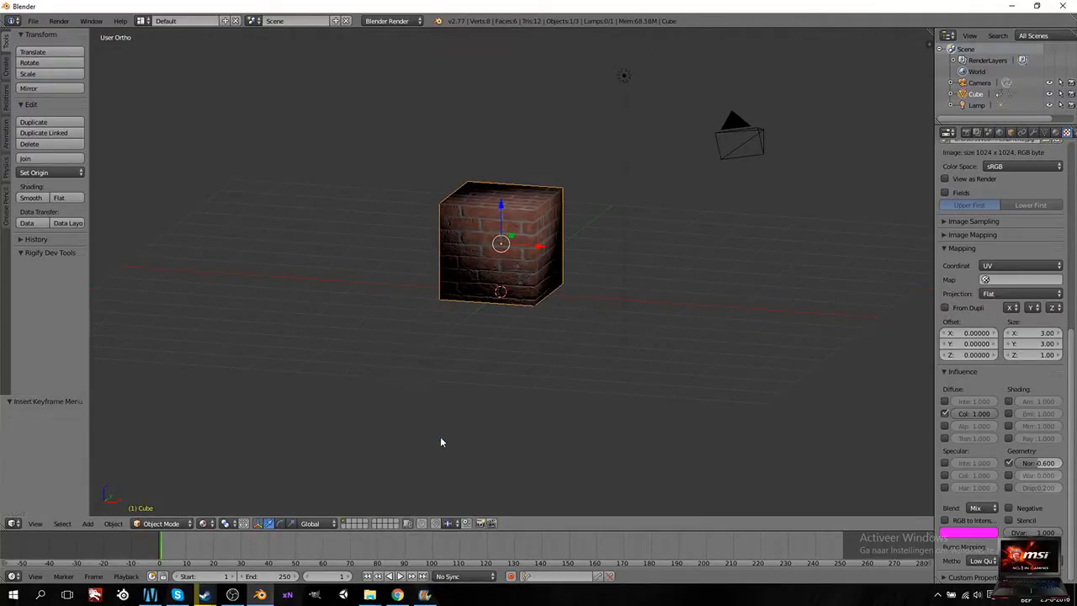
Step: Try scaling the cube by 0.573 in the front view, undo it, and turn on automatic keyframing
key("KP_1")
key("s")
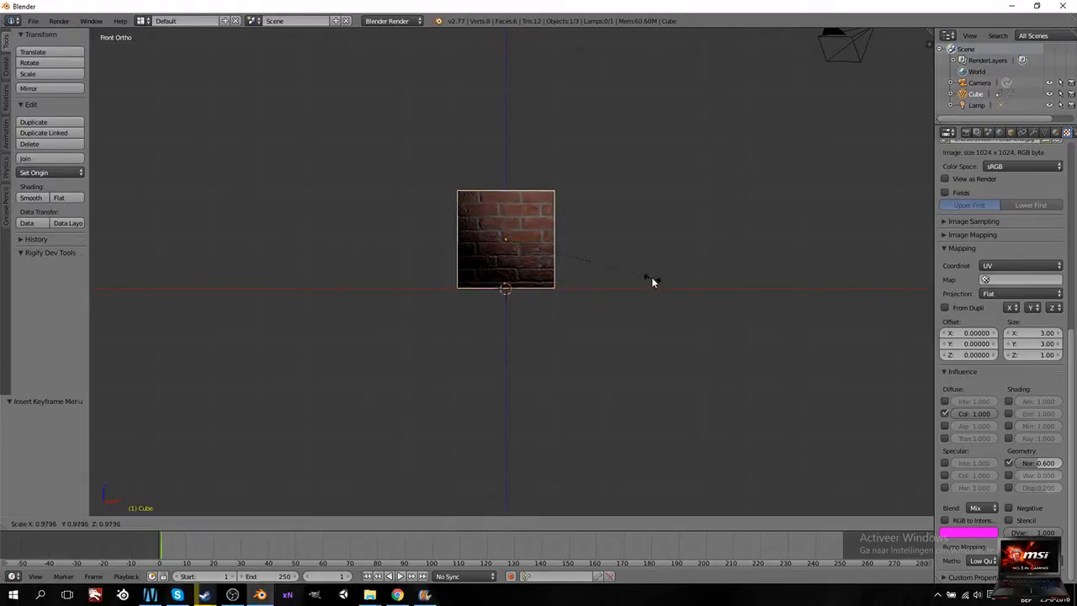
left_click(589, 274)
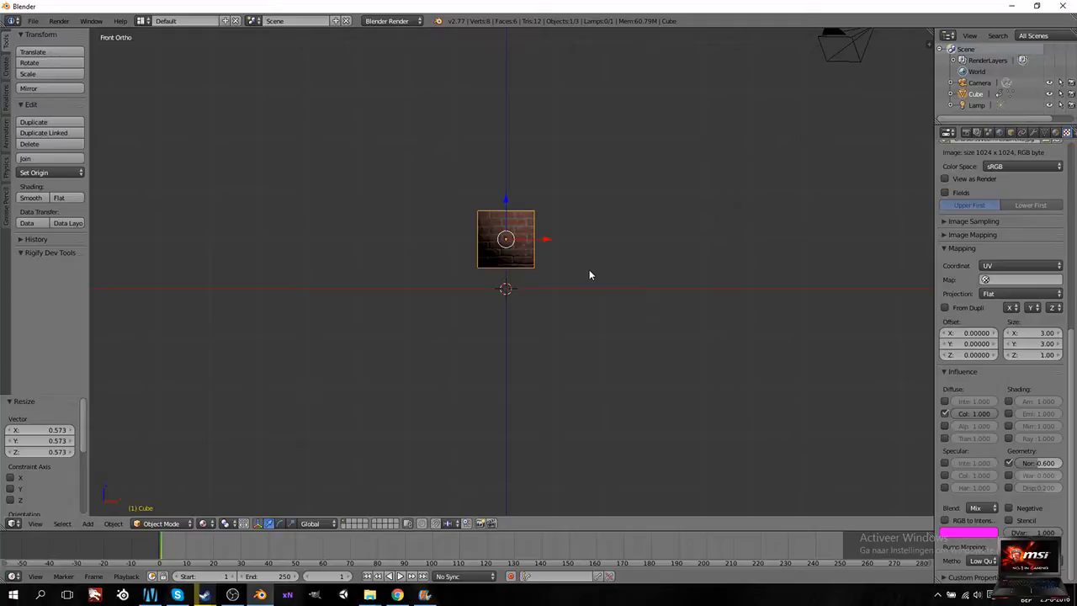
key("ctrl+z")
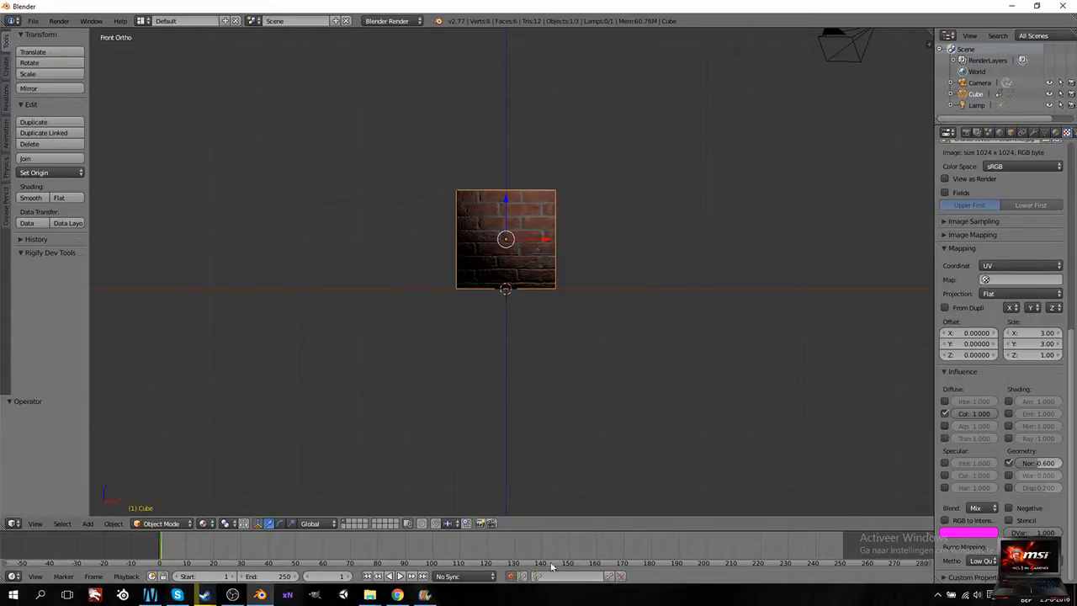
Step: Try animating the cube's size with a scale of 0.72 at frame 40 and about 1.64 at frame 80, and undo both
key("alt+a")
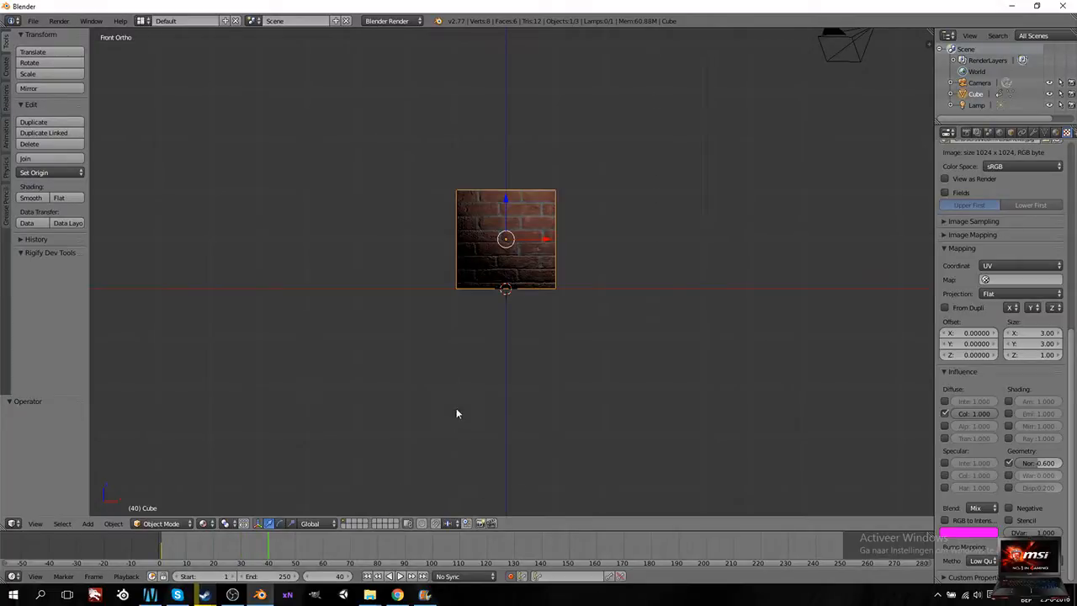
key("s")
left_click(628, 305)
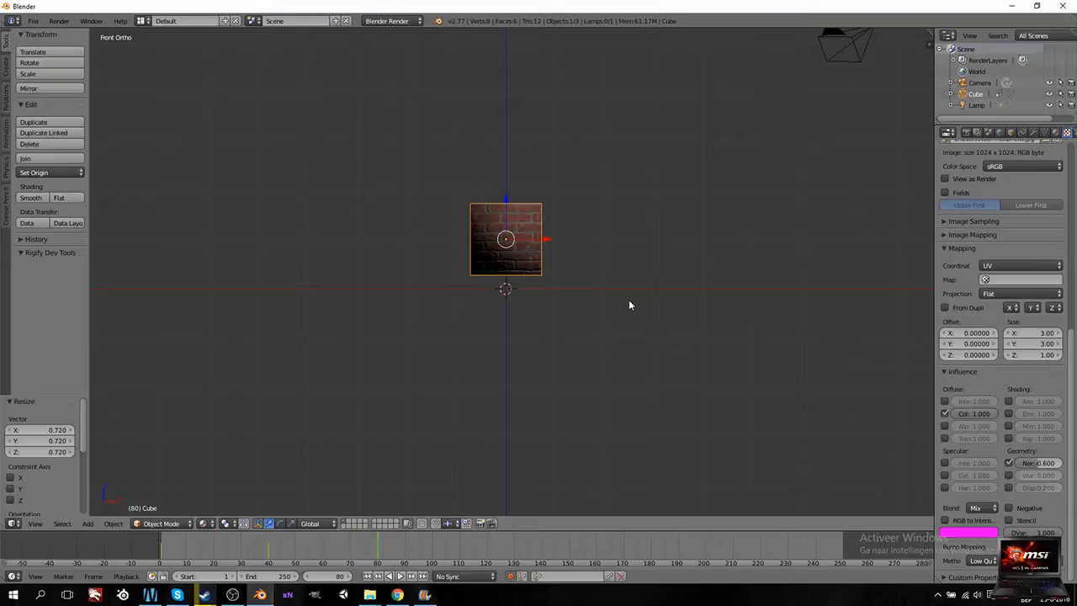
key("s")
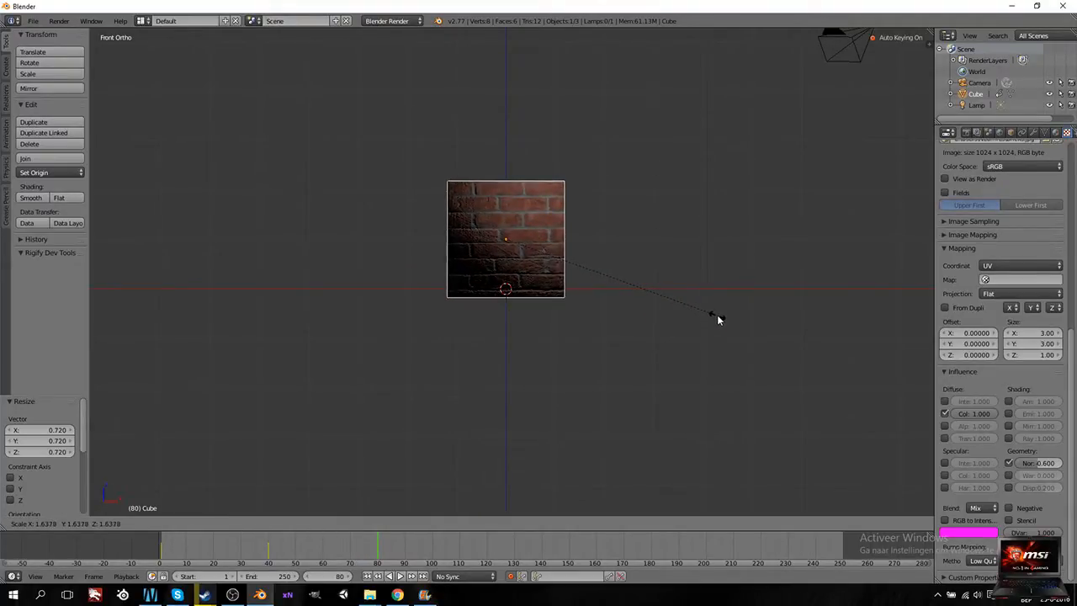
left_click(719, 320)
key("Right")
key("Right")
key("Right")
key("Right")
key("Right")
key("Right")
key("Right")
key("Right")
key("Right")
key("Right")
key("Right")
key("Right")
key("Right")
key("Right")
key("Right")
key("Right")
key("Right")
key("Right")
key("Right")
key("Right")
key("Right")
key("Right")
key("ctrl+z")
key("ctrl+z")
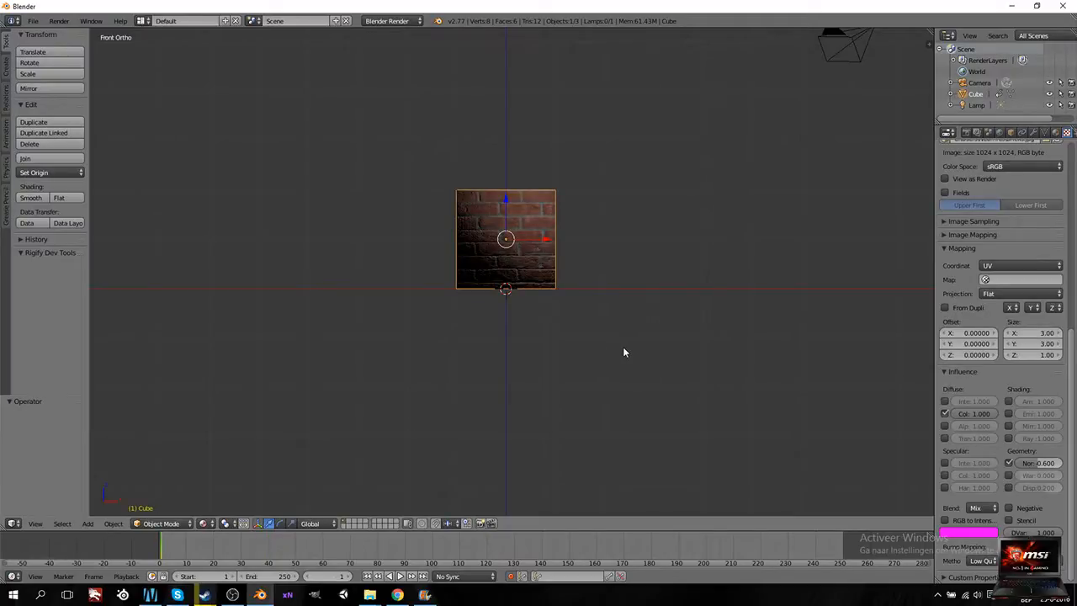
Step: Move to frame 40 and scale the cube by 0.757 with automatic keyframing
key("Right")
key("Right")
key("Right")
key("Right")
key("Right")
key("Right")
key("Right")
key("Right")
key("Right")
key("Right")
key("Right")
key("Right")
key("Right")
key("Right")
key("Right")
key("Right")
key("Right")
key("Right")
key("Right")
key("Right")
key("Left")
key("Left")
key("Left")
key("Left")
key("Left")
key("Left")
key("s")
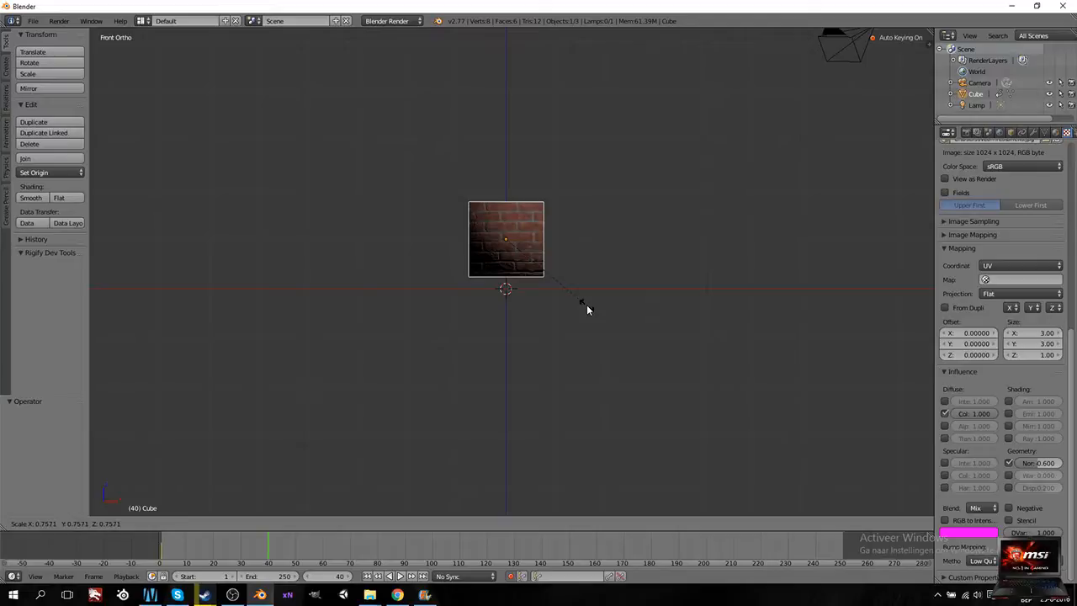
left_click(587, 304)
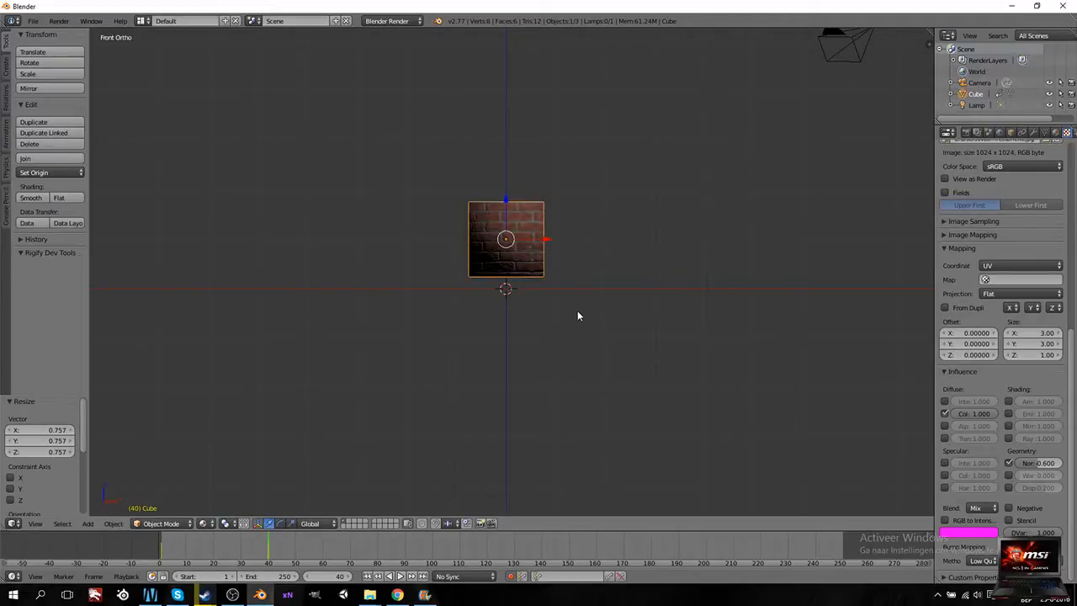
Step: Scale the cube by 1.695 at frame 80, and clear its location at frame 120
key("alt+a")
key("alt+a")
key("s")
left_click(652, 331)
key("alt+a")
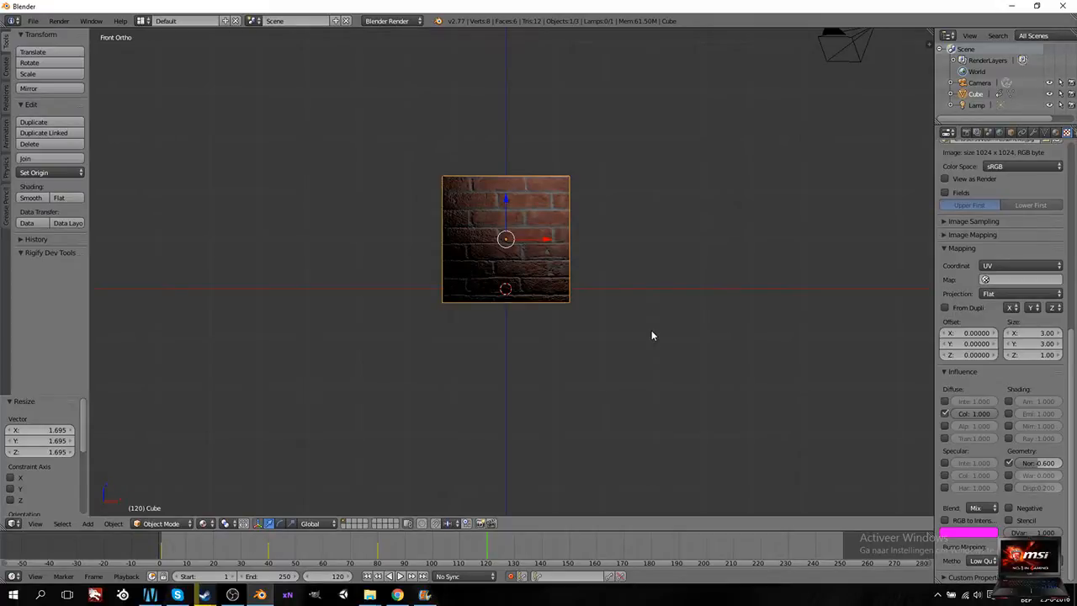
key("alt+g")
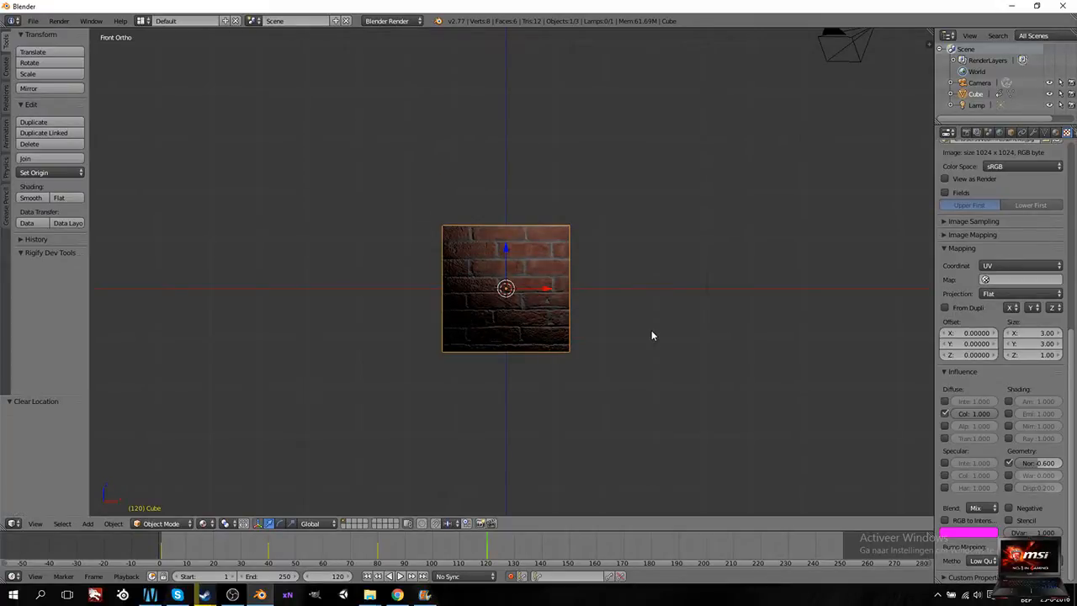
Step: Undo the location reset and clear the cube's scale at frame 120
key("Down")
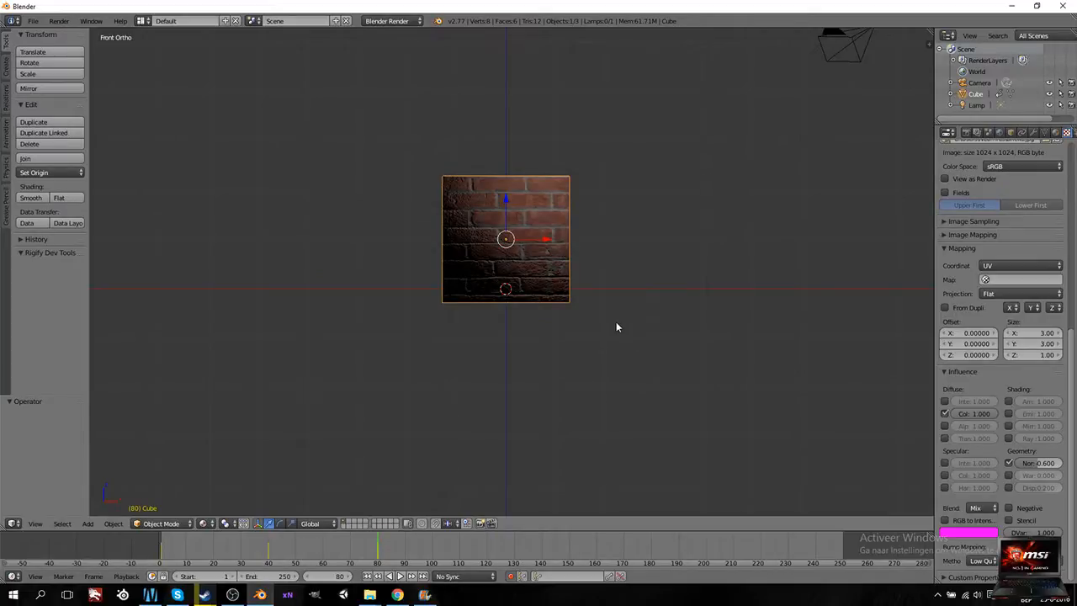
key("Right")
key("alt+s")
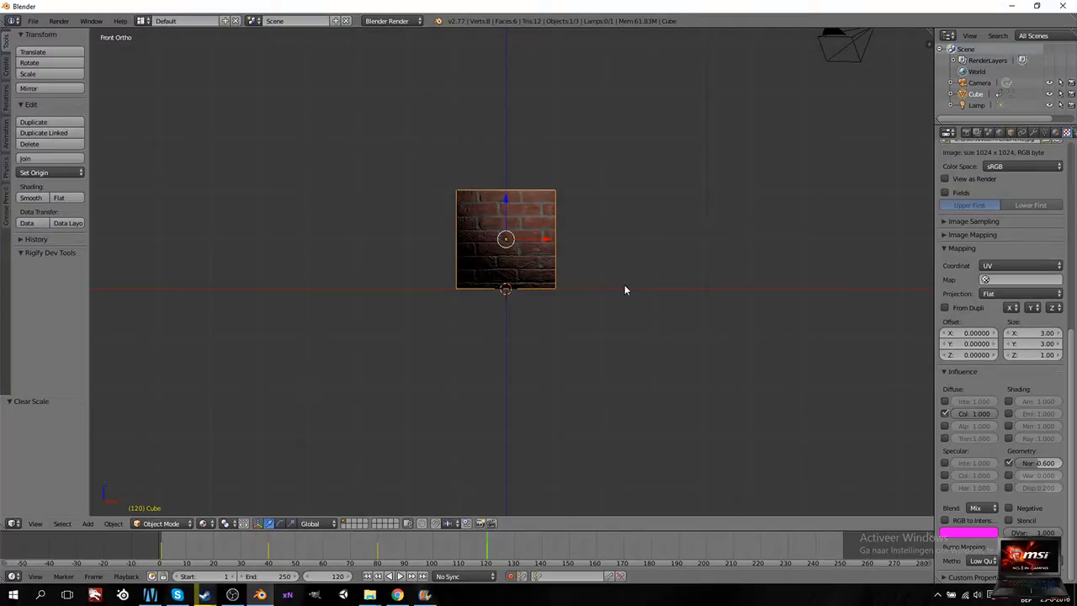
Step: Set the animation's end frame to 120 and play the cube's animation back
left_click(271, 577)
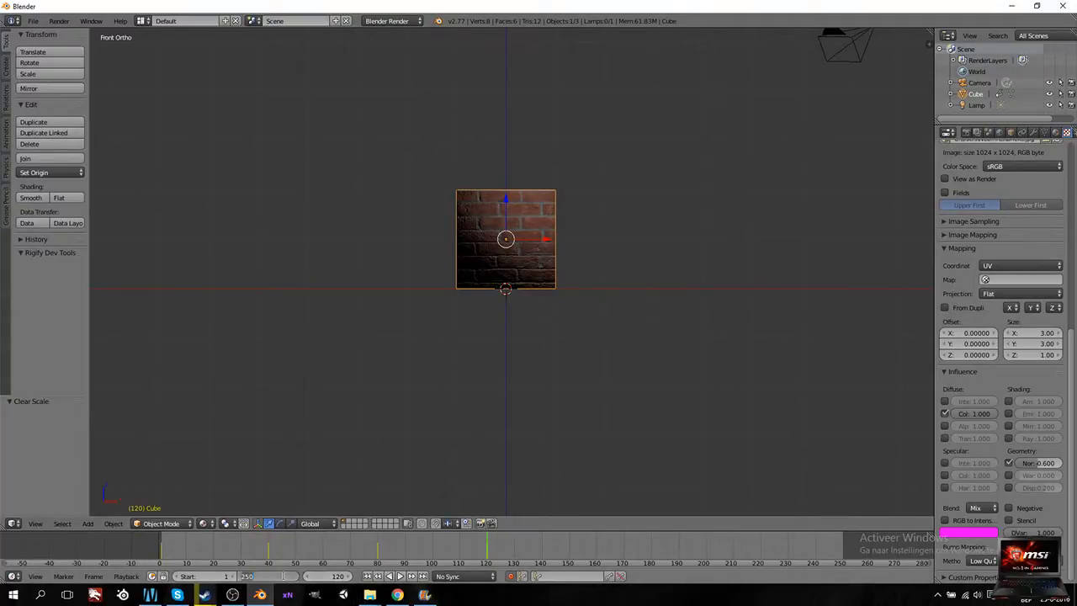
type("120")
key("Return")
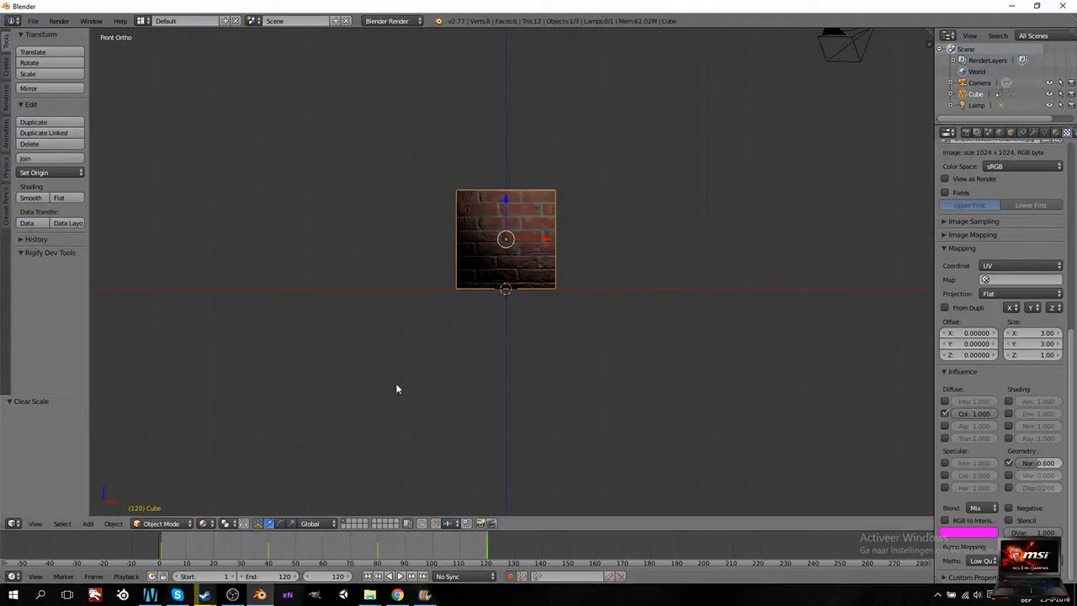
left_click(400, 577)
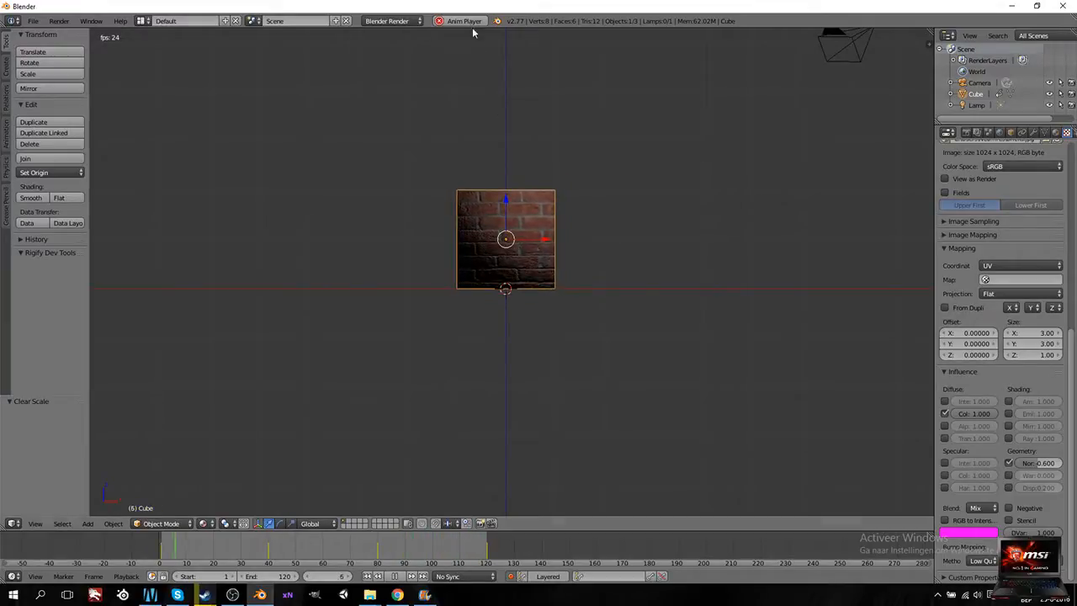
left_click(395, 575)
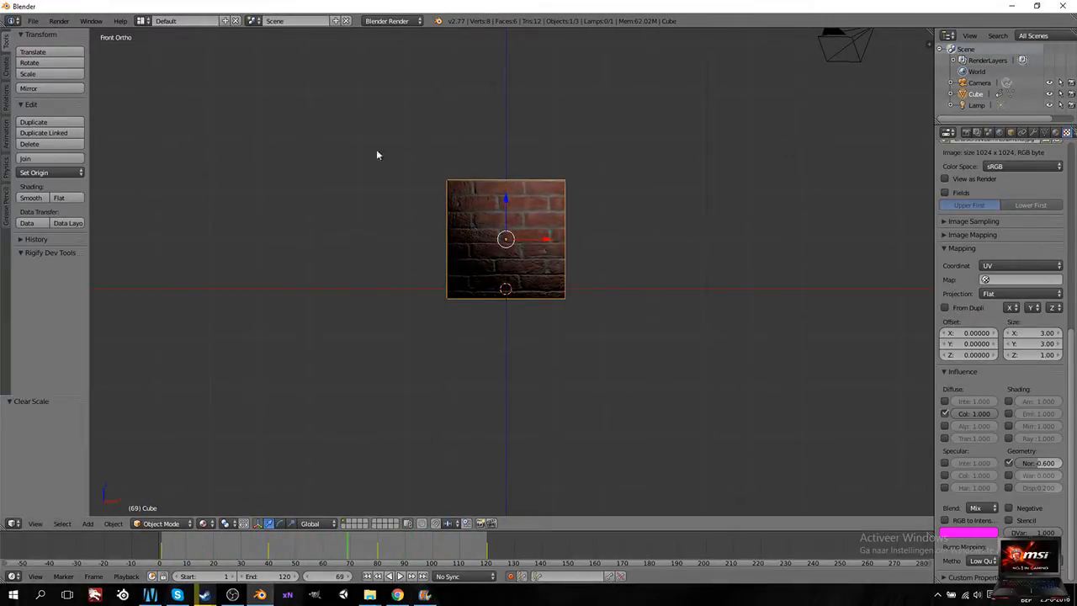
Step: Show the Compositing screen layout and switch to the Animation layout
left_click(142, 20)
left_click(169, 61)
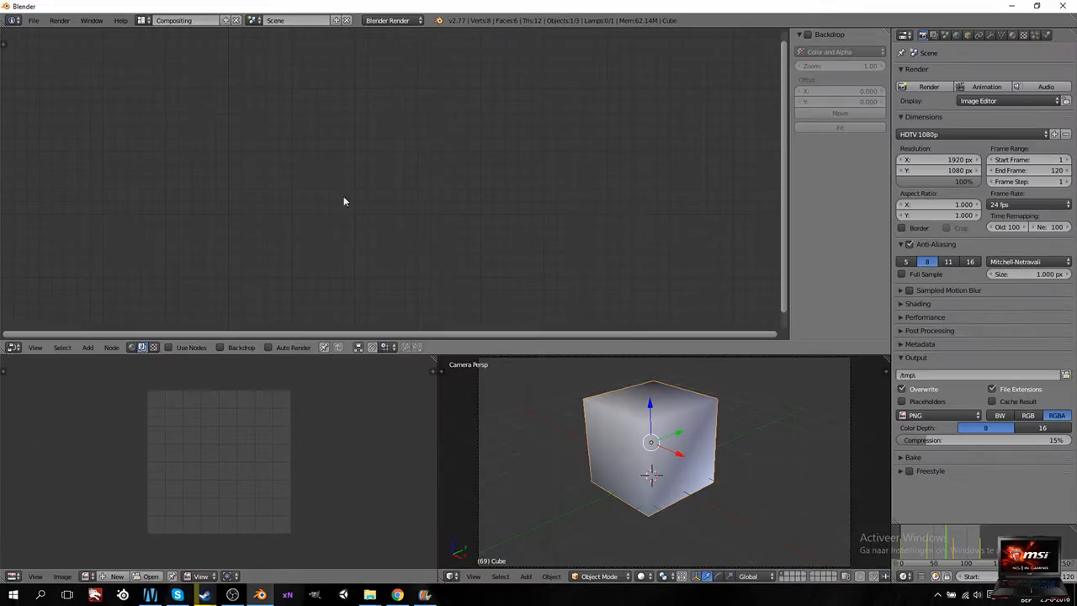
left_click(142, 20)
left_click(169, 50)
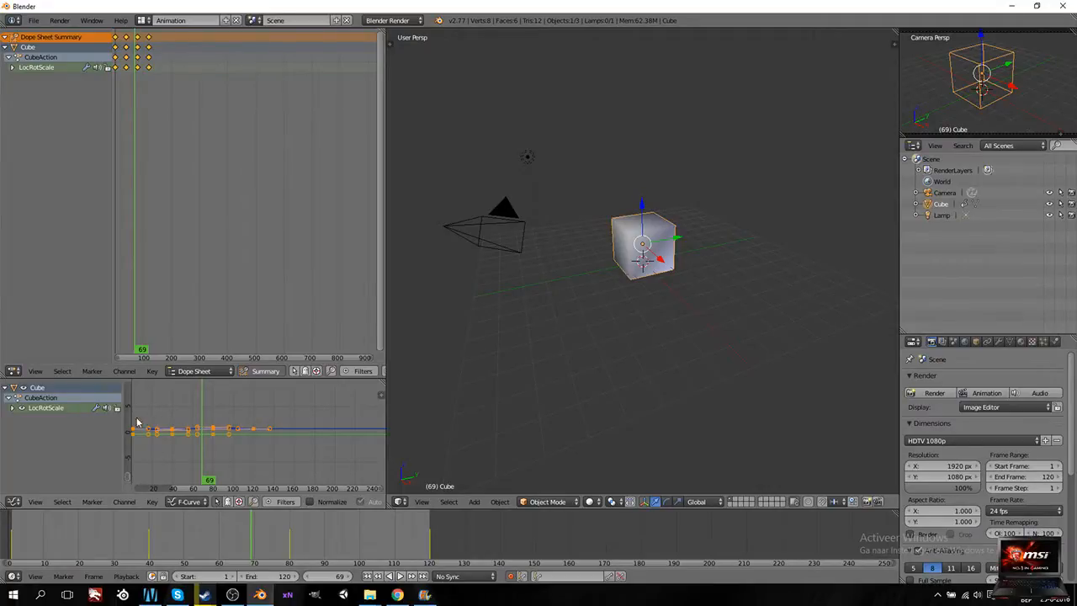
Step: Set the interpolation mode of the cube's keyframes to Linear and play the animation back
left_click(97, 373)
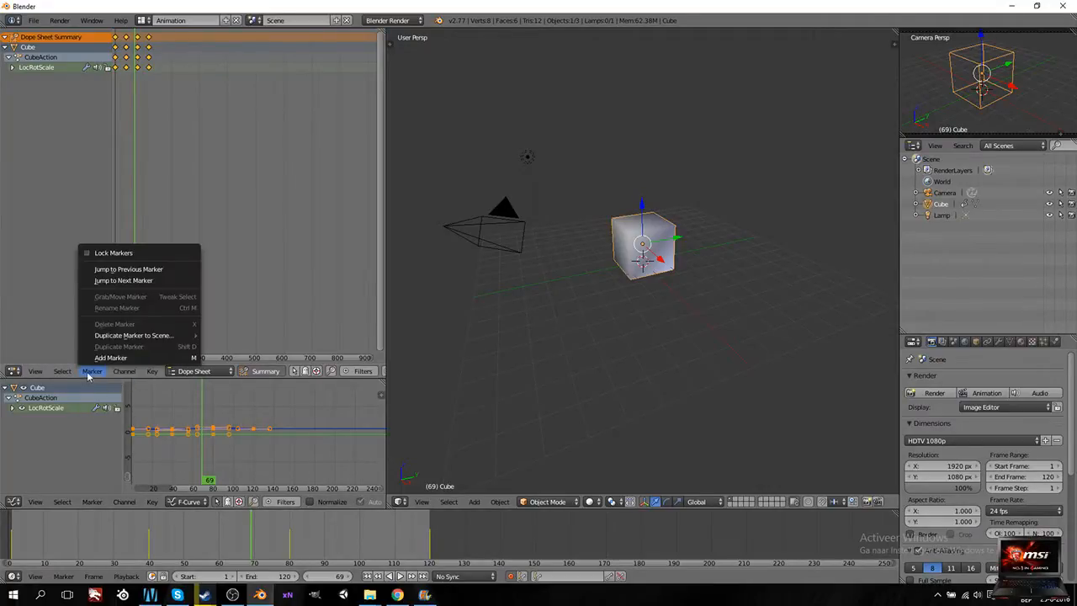
mouse_move(146, 378)
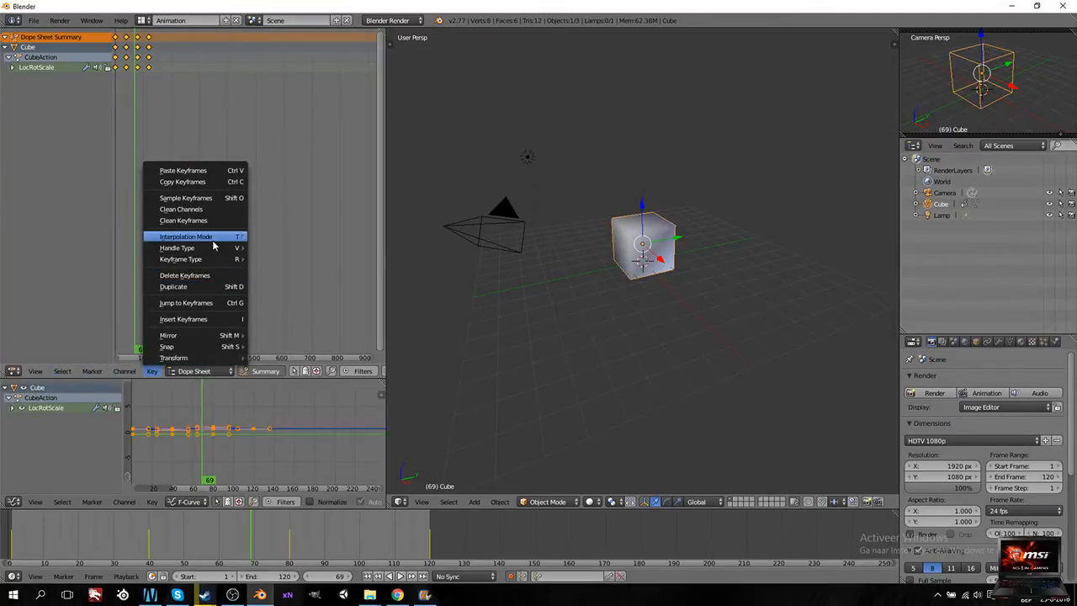
mouse_move(212, 240)
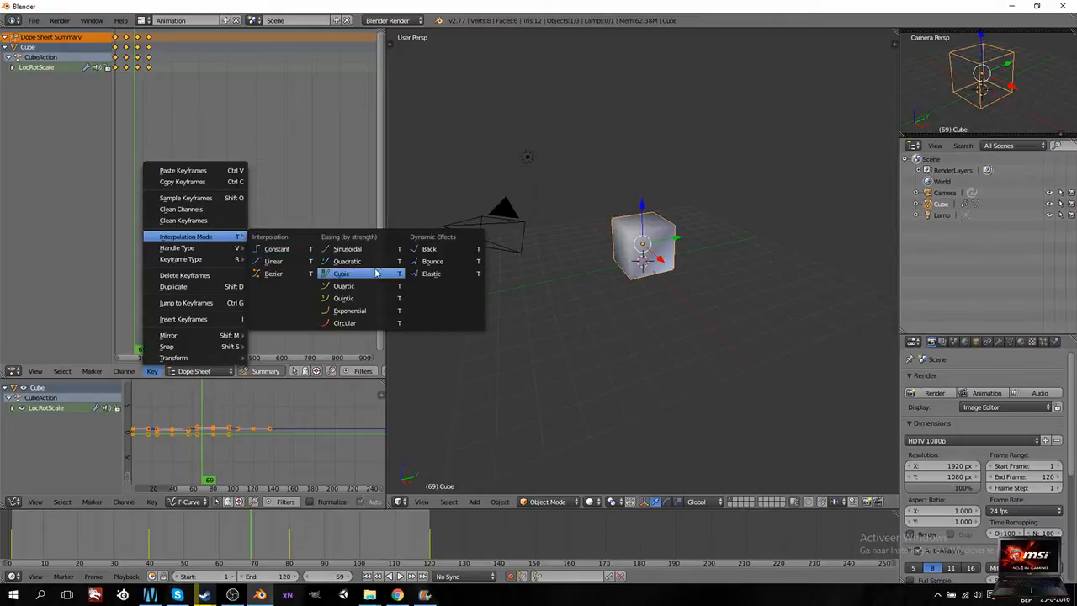
left_click(286, 264)
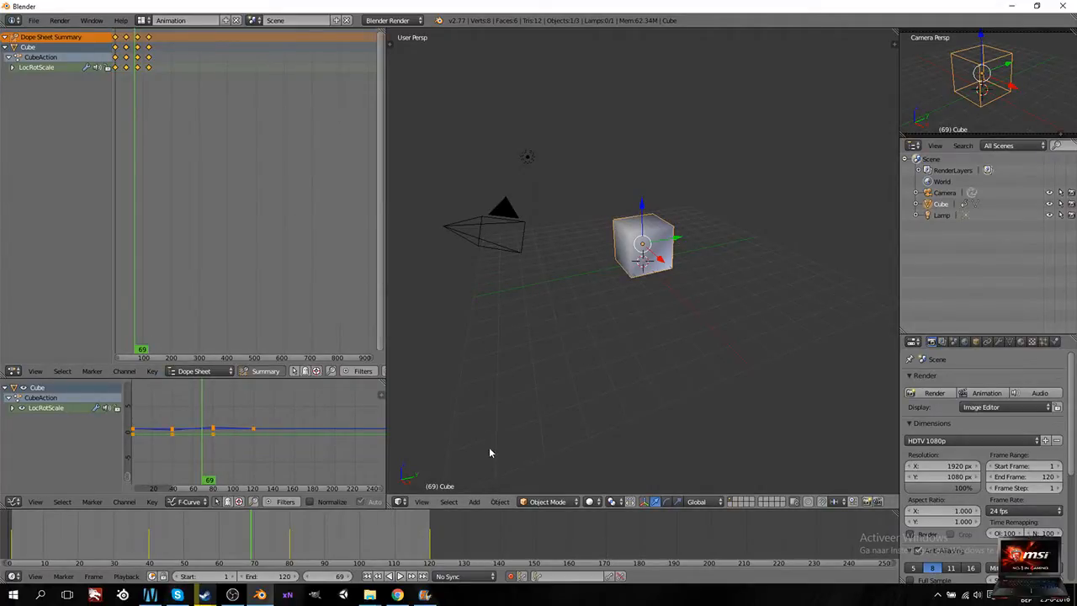
left_click(402, 576)
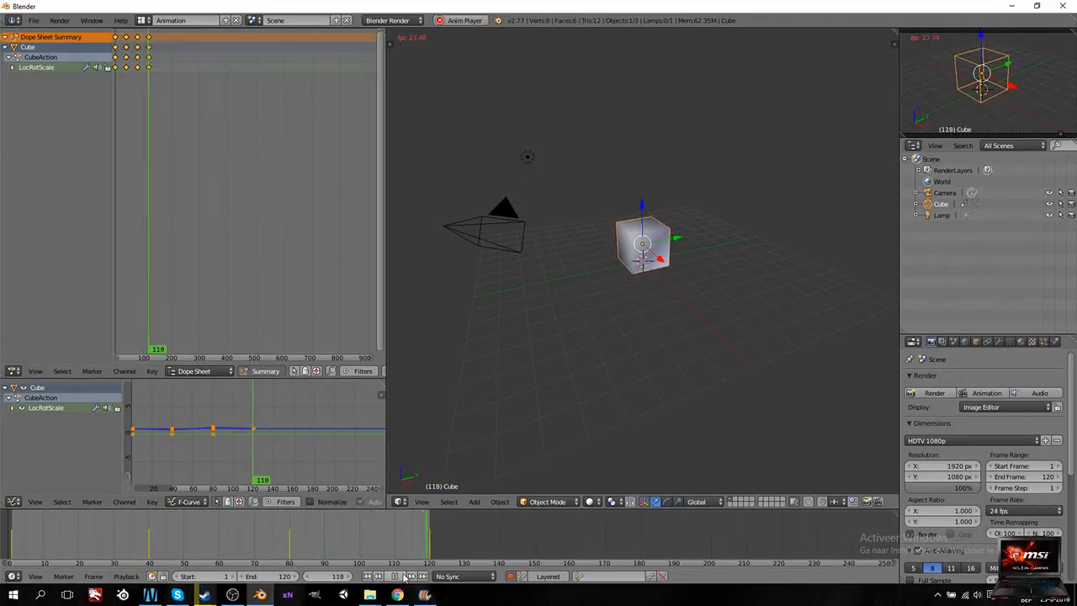
left_click(403, 578)
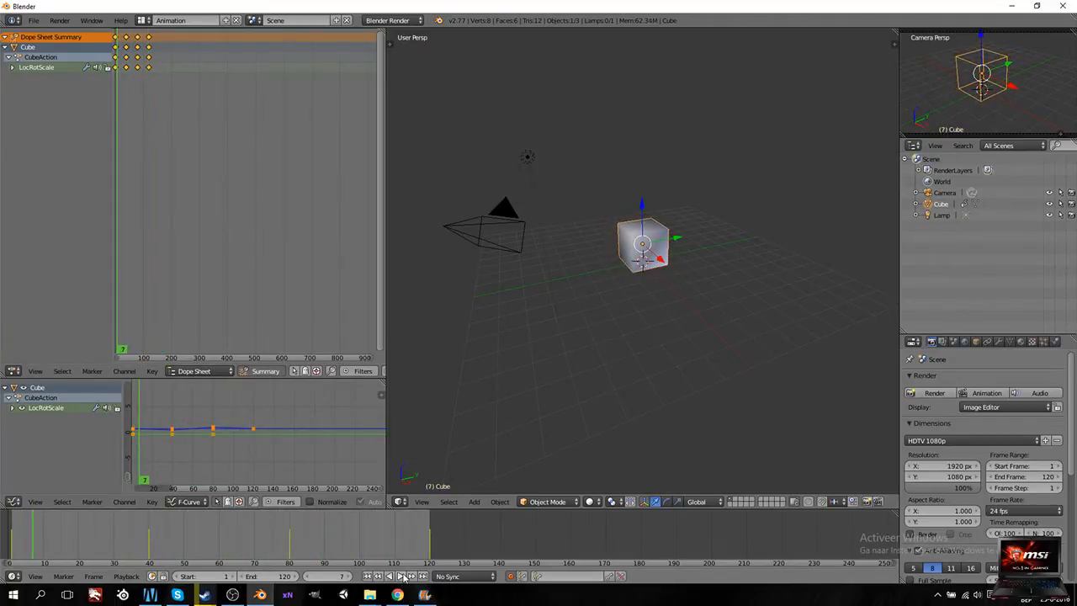
Step: Show the 3D View Full layout, return to the Default layout, and view the brick cube at an angle from above
left_click(142, 20)
left_click(162, 38)
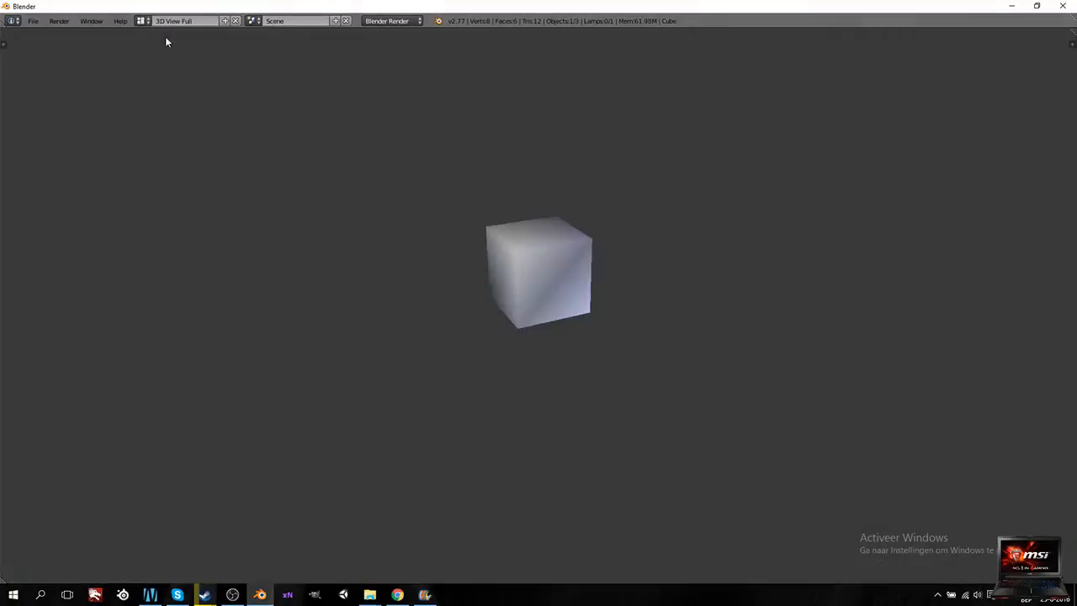
left_click(142, 20)
left_click(160, 70)
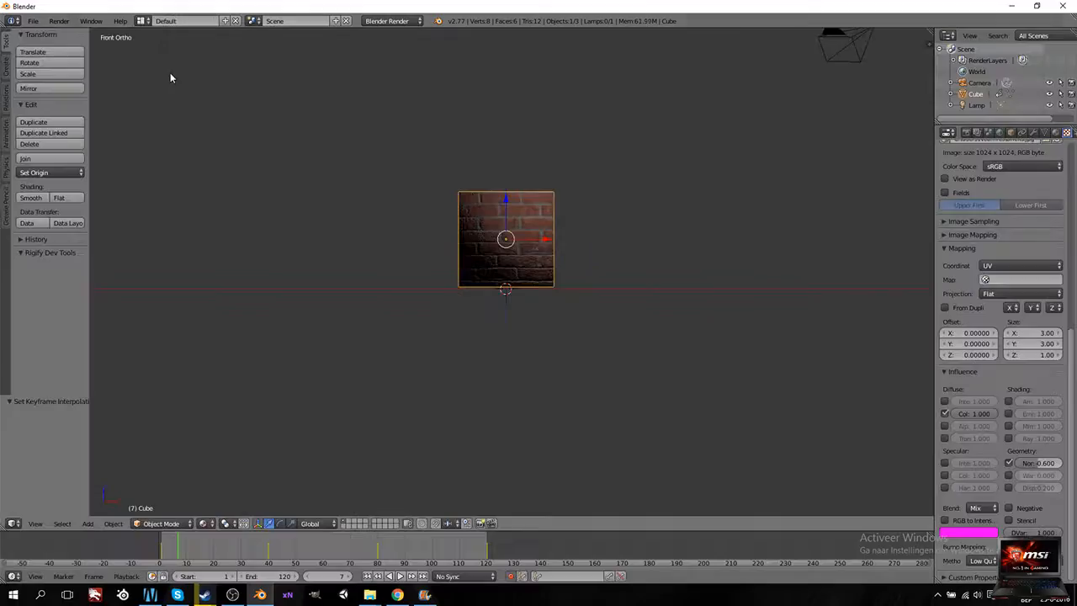
middle_click_drag(603, 339, 578, 327)
mouse_move(502, 328)
middle_mouse_down()
mouse_move(620, 319)
mouse_move(515, 329)
middle_mouse_up()
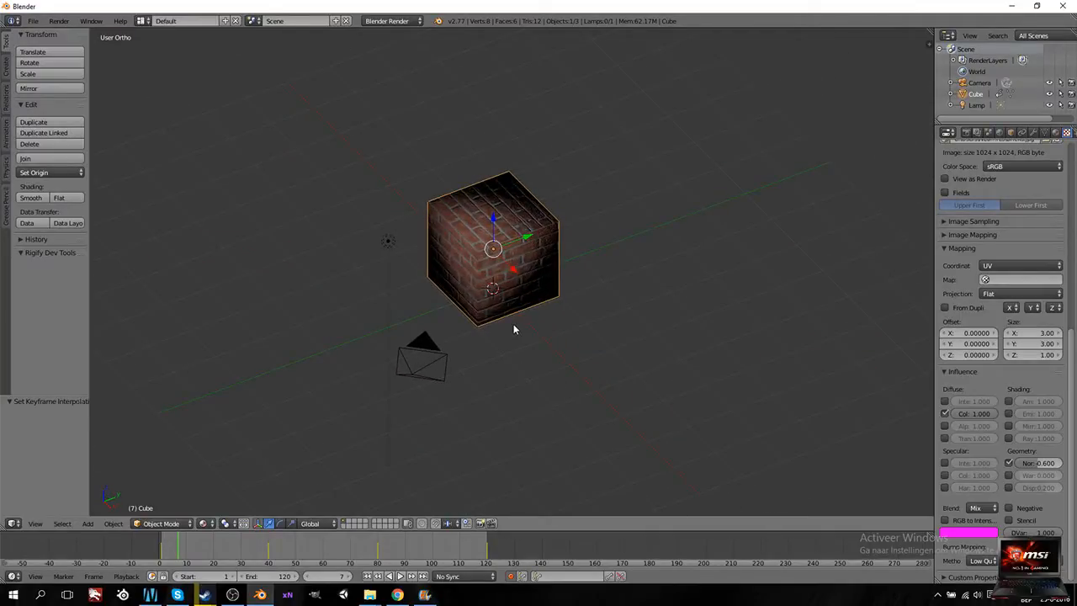
middle_click_drag(508, 335, 525, 331)
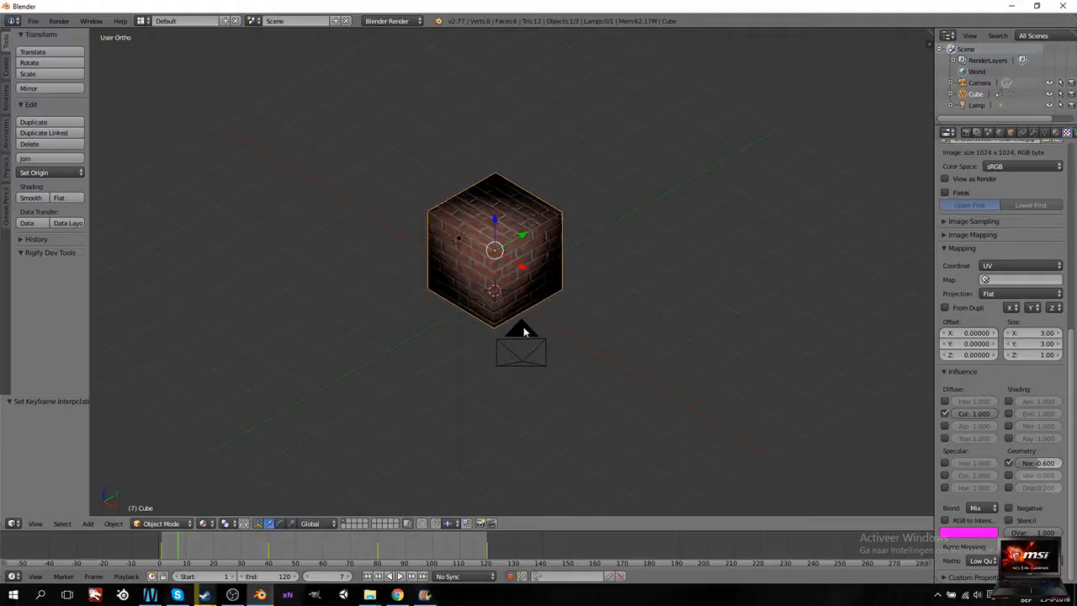
Step: Try extruding each of the cube's four top edges outward into flaps in Edit Mode
middle_click_drag(495, 288, 493, 272)
key("Tab")
right_click(494, 250)
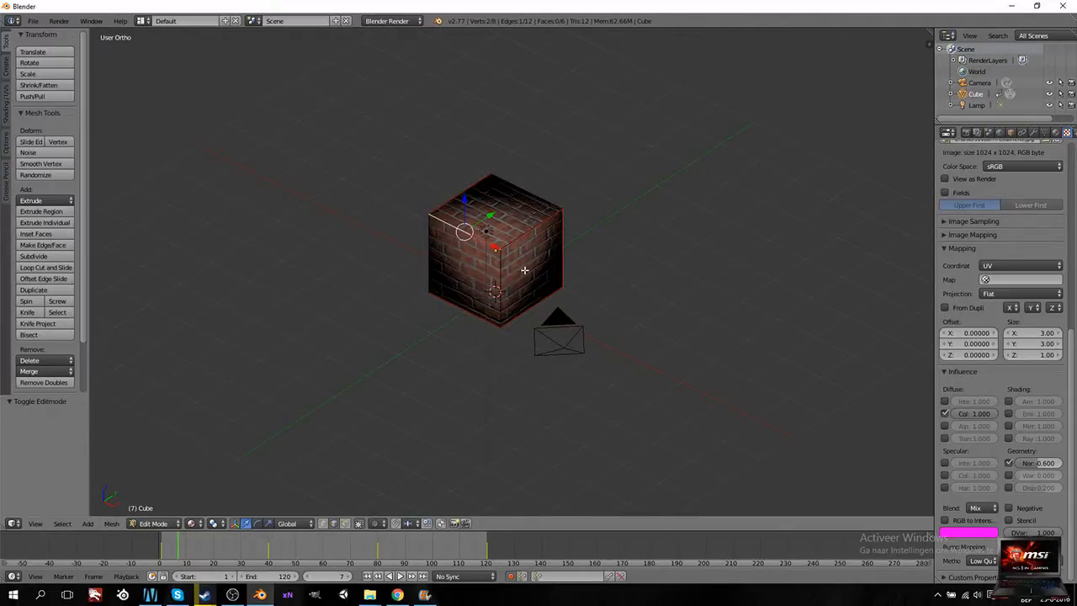
key("e")
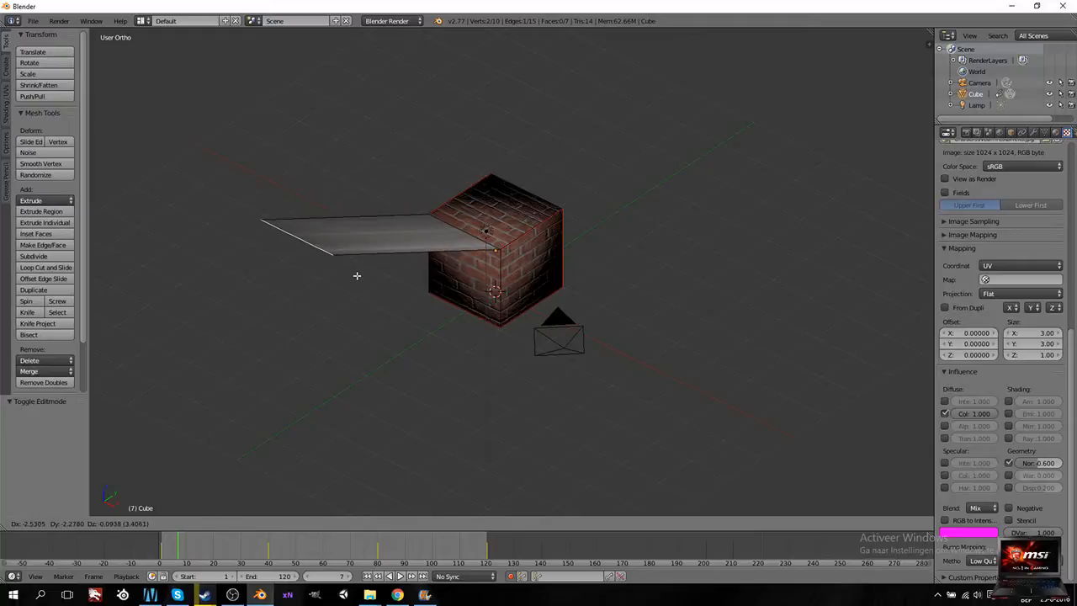
left_click(356, 274)
right_click(526, 187)
key("e")
left_click(610, 41)
right_click(560, 215)
key("e")
left_click(650, 194)
right_click(464, 198)
key("e")
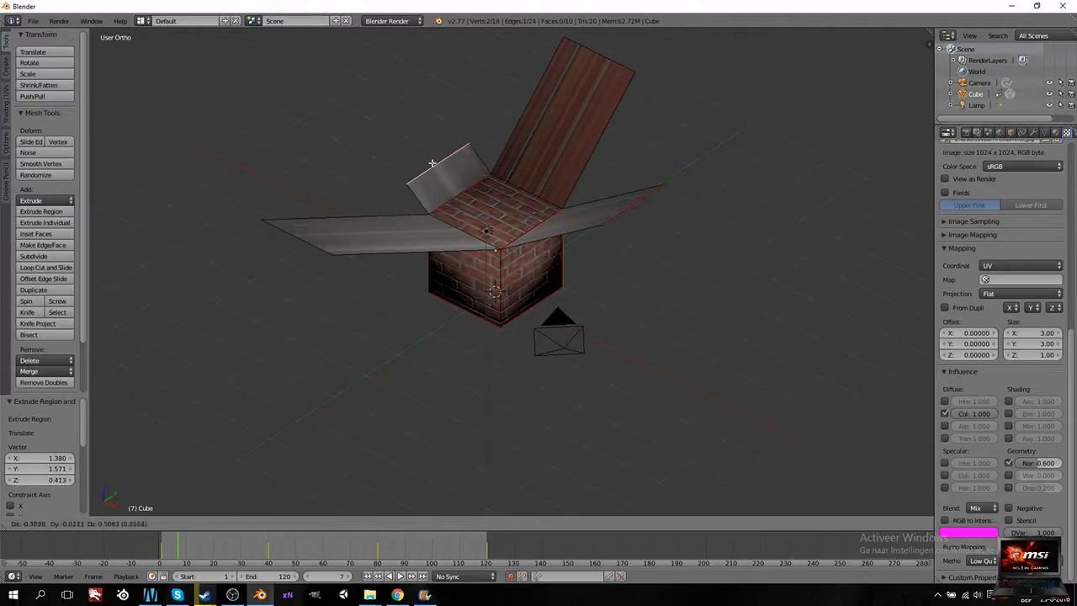
left_click(406, 127)
Step: Undo all the edge extrusions on the cube
mouse_move(452, 276)
middle_mouse_down()
mouse_move(547, 282)
mouse_move(632, 253)
mouse_move(401, 289)
mouse_move(446, 275)
middle_mouse_up()
key("ctrl+z")
key("ctrl+z")
key("ctrl+z")
key("ctrl+z")
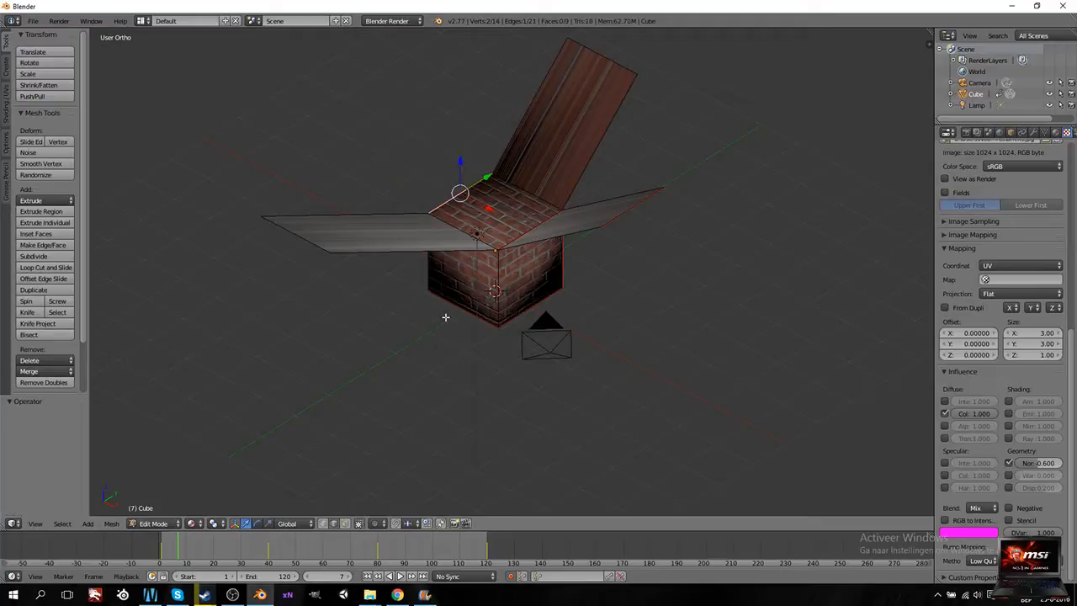
key("ctrl+z")
key("ctrl+z")
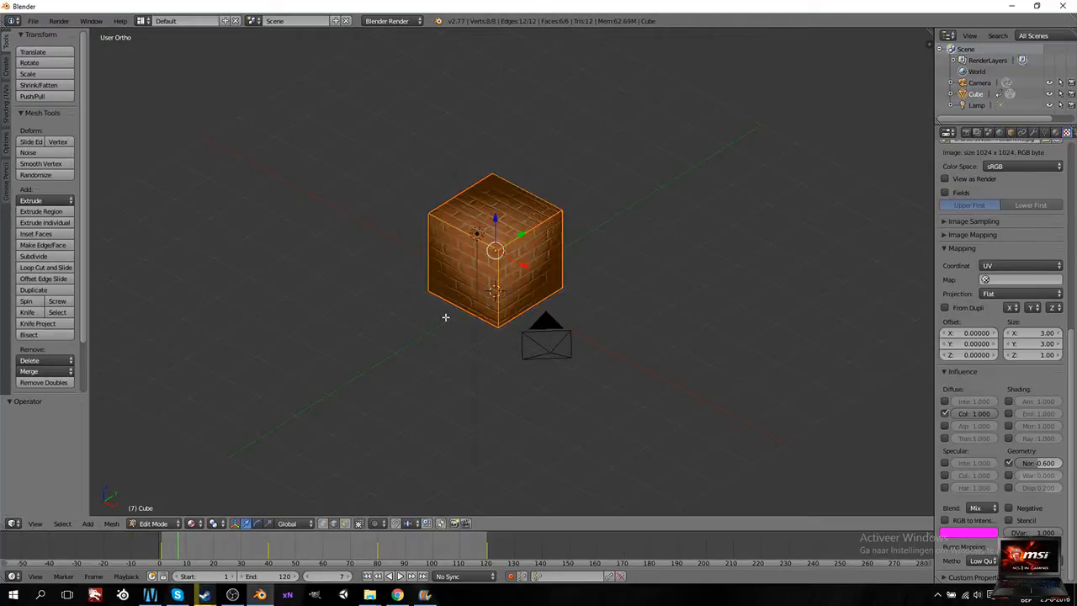
Step: Switch the cube to Sculpt Mode and enable dynamic topology, accepting the loss of its vertex data
left_click(153, 523)
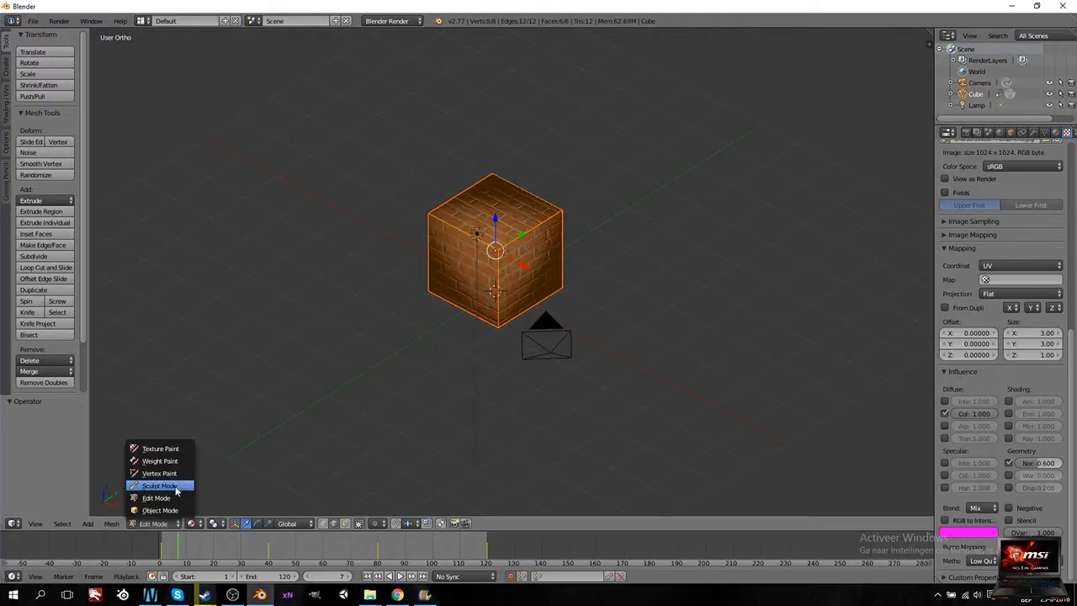
left_click(155, 445)
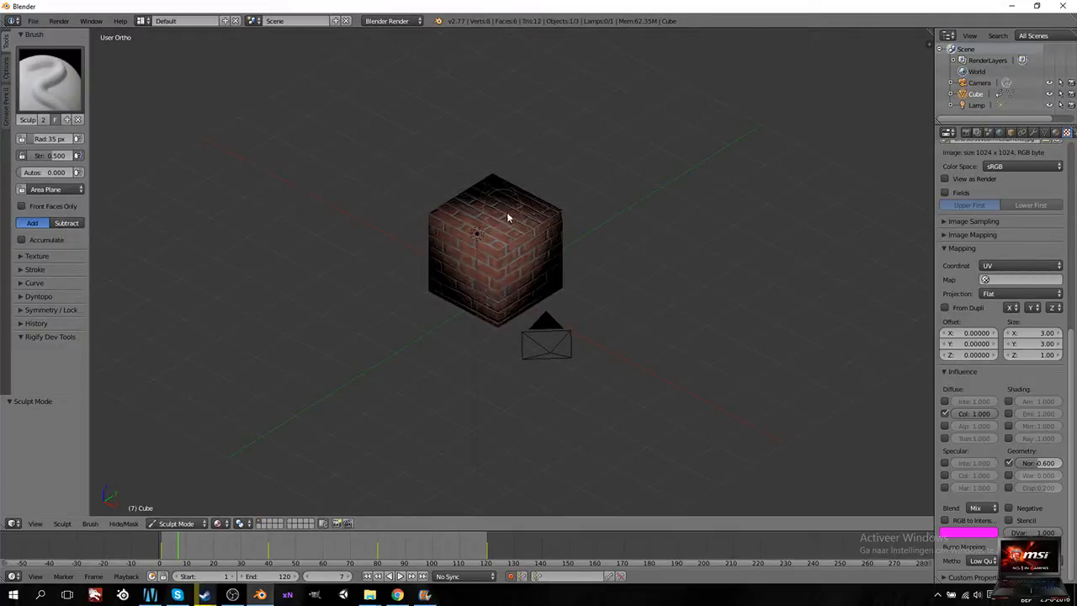
left_click(36, 283)
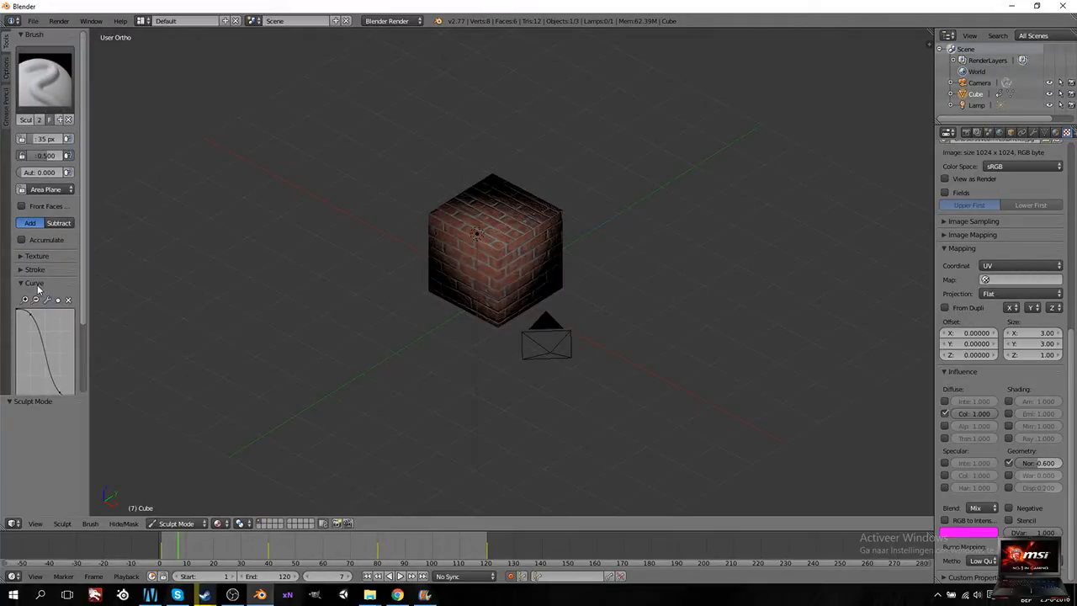
left_click(36, 284)
left_click(38, 296)
left_click(46, 314)
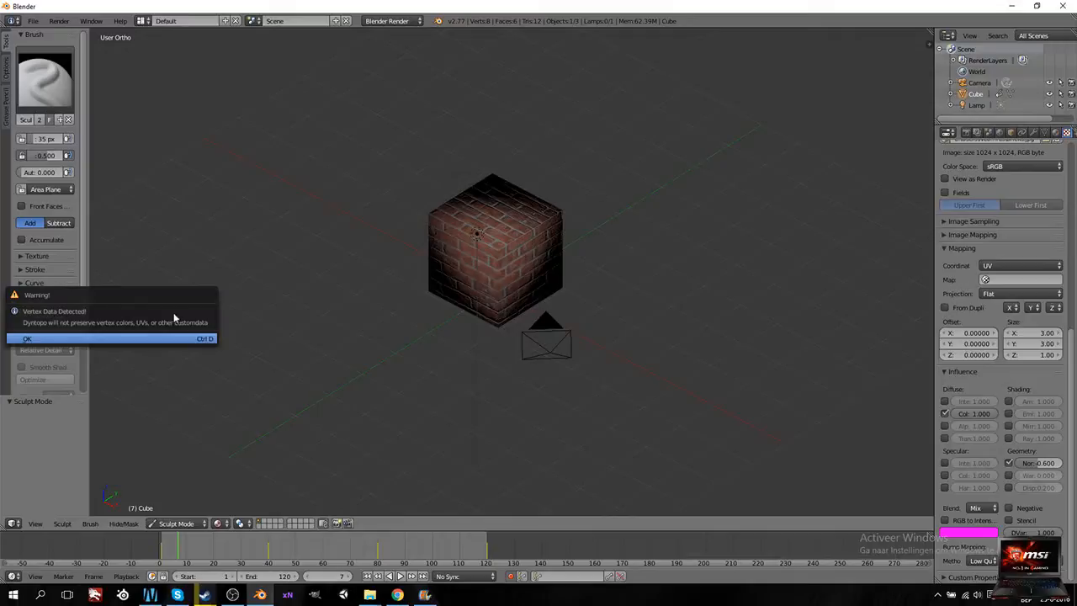
left_click(81, 339)
Step: Sculpt rough raised strokes over the cube's top surface and down its front-left face
scroll(495, 192, "up", 4)
mouse_move(496, 190)
left_mouse_down()
mouse_move(537, 214)
mouse_move(522, 180)
mouse_move(521, 200)
mouse_move(467, 230)
mouse_move(396, 309)
mouse_move(457, 236)
mouse_move(514, 197)
mouse_move(440, 154)
mouse_move(426, 227)
mouse_move(435, 197)
mouse_move(373, 151)
mouse_move(461, 179)
left_mouse_up()
Step: Try ambient occlusion in the viewport shading settings and turn it off again
key("n")
scroll(871, 399, "down", 3)
scroll(871, 399, "down", 3)
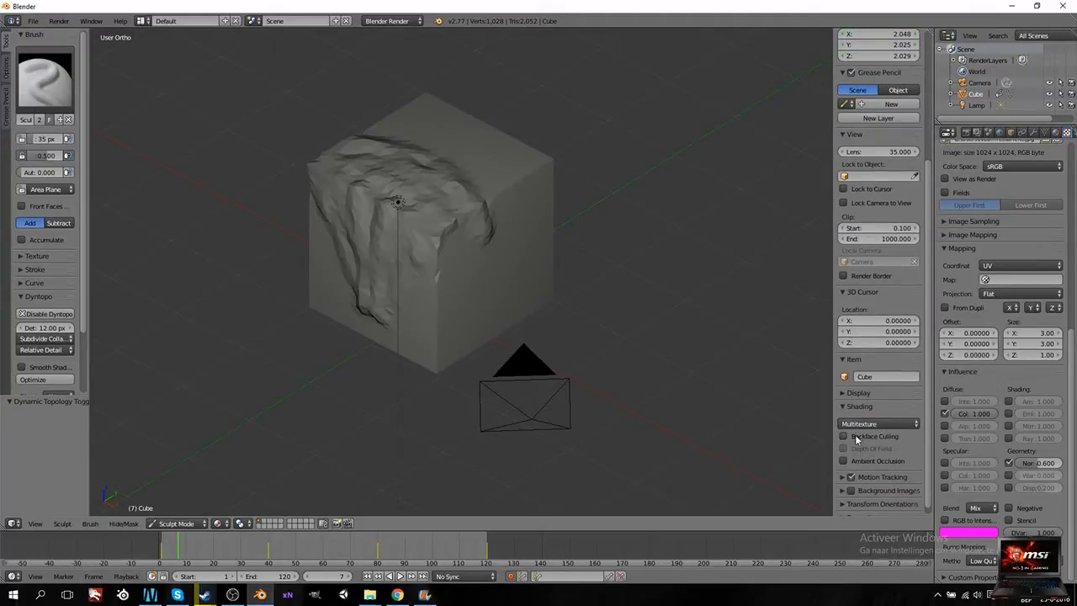
left_click(845, 461)
left_click(845, 462)
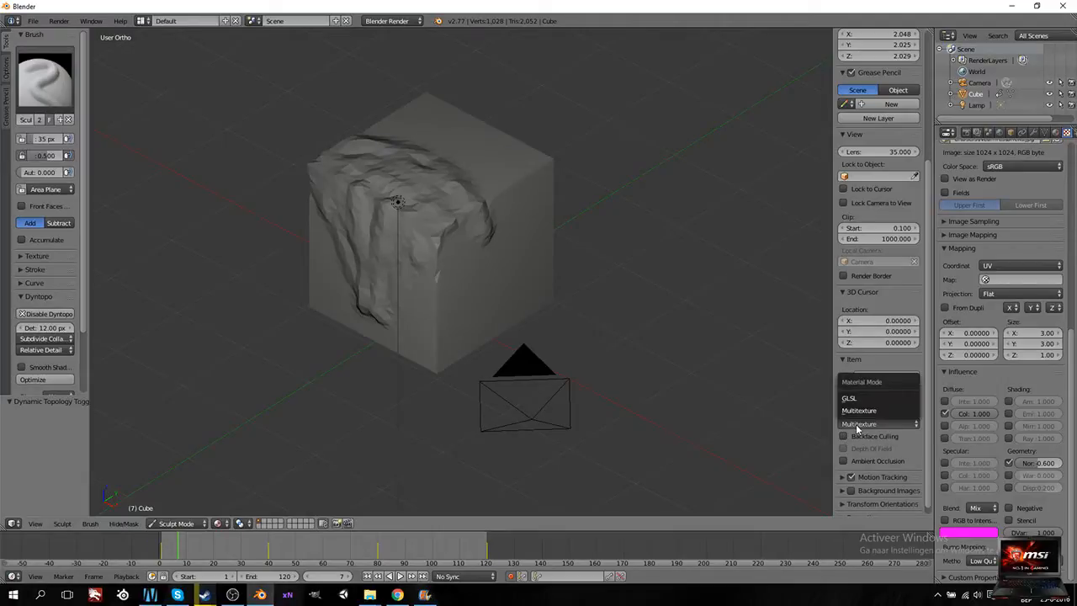
scroll(884, 455, "down", 1)
left_click(883, 455)
scroll(864, 459, "down", 2)
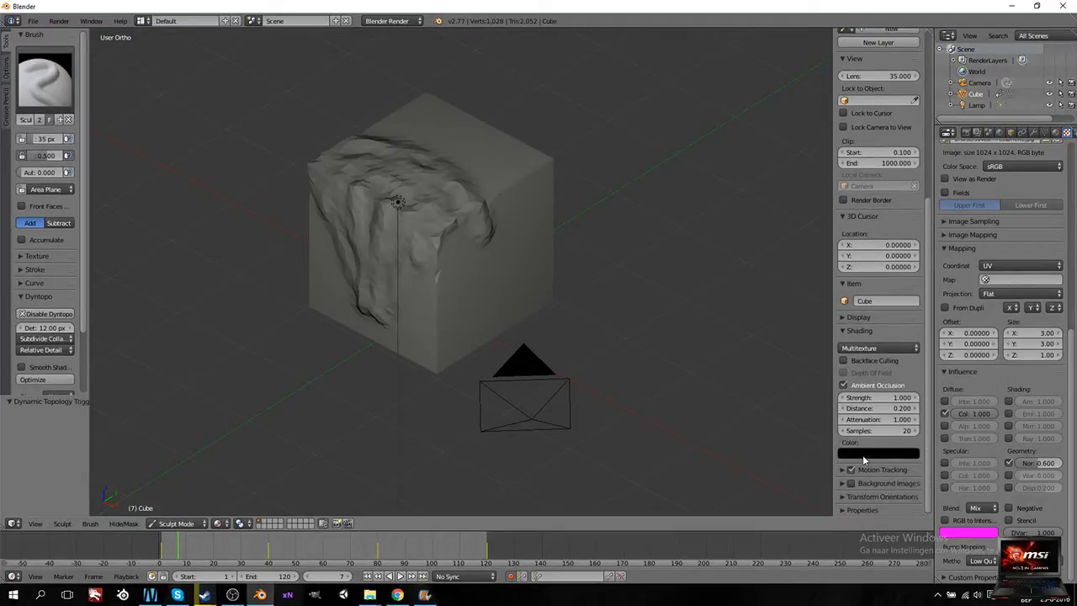
left_click(844, 385)
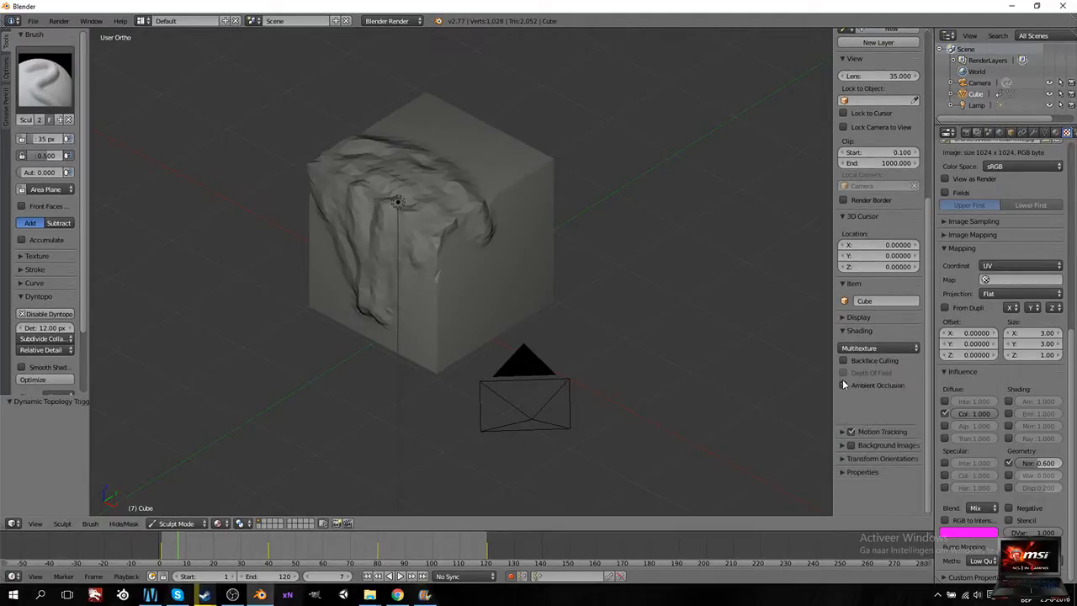
Step: Try the GLSL material mode for viewport shading and return to Multitexture
left_click(843, 317)
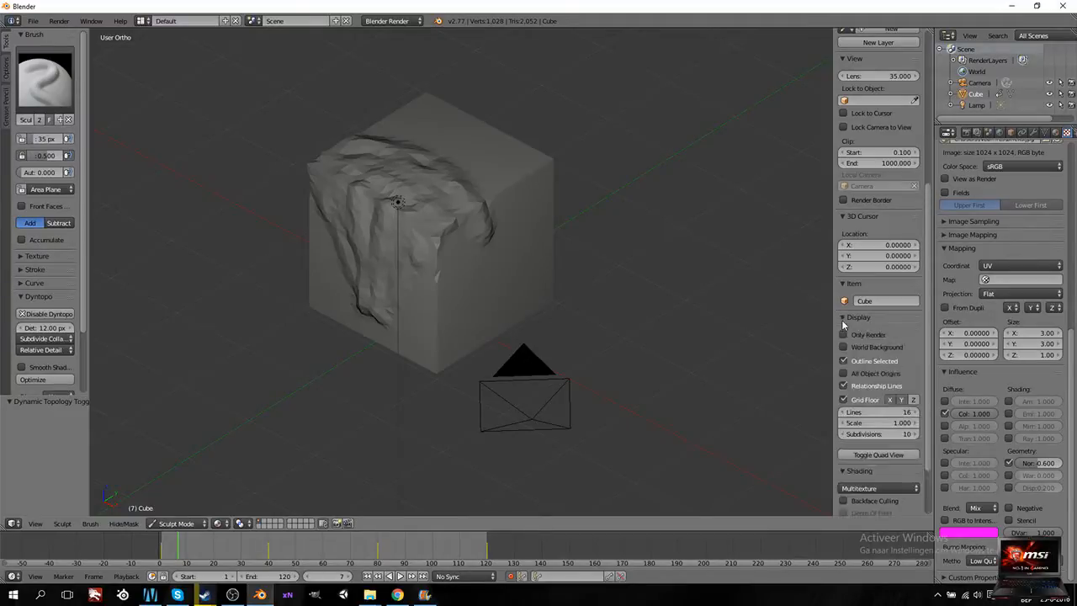
left_click(843, 319)
left_click(877, 348)
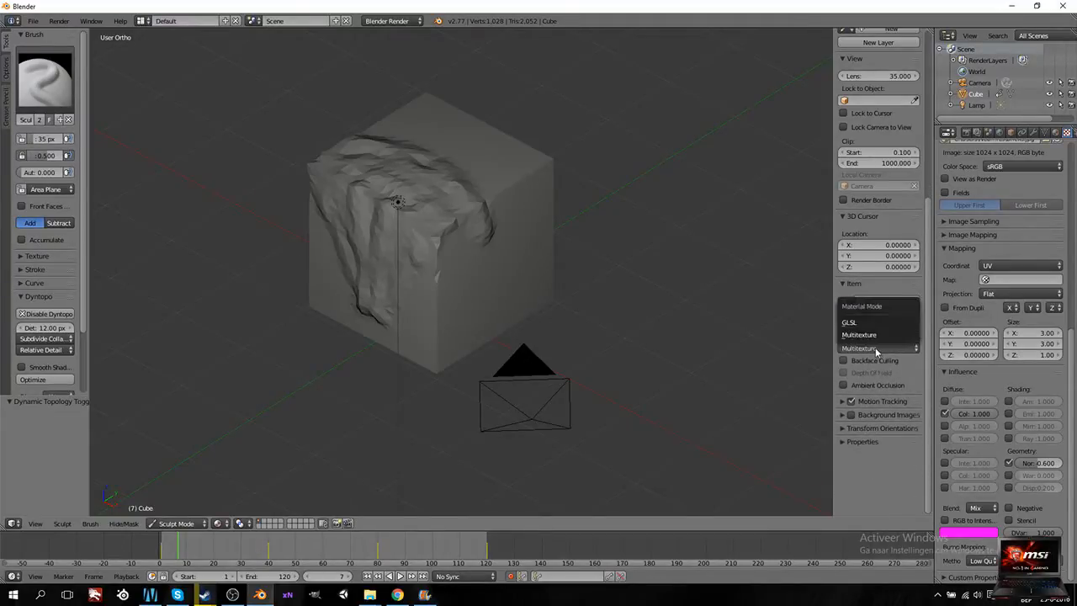
left_click(871, 325)
left_click(867, 348)
left_click(869, 335)
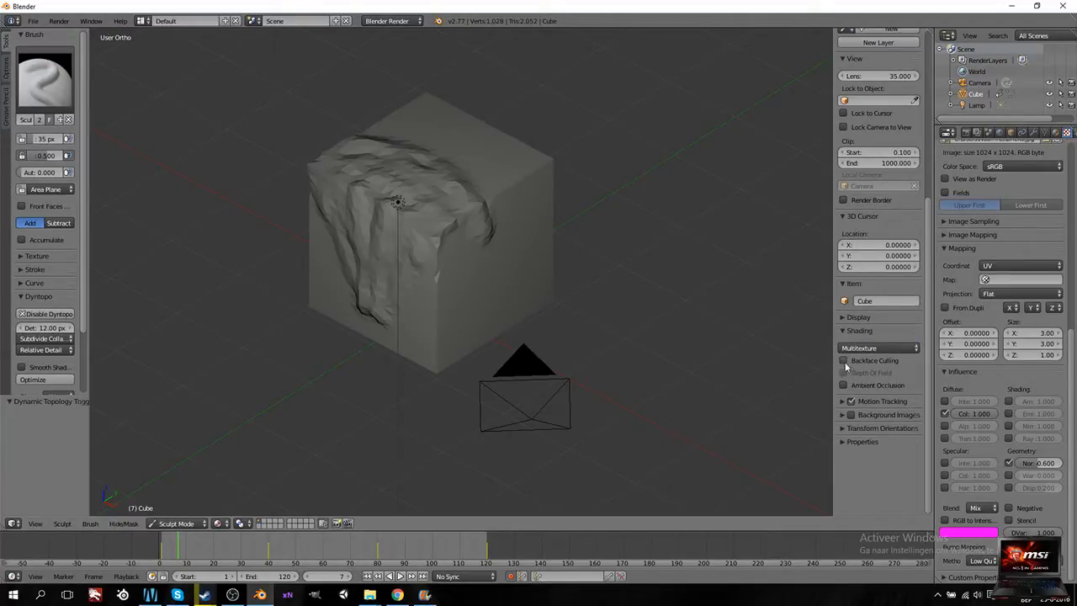
Step: Sculpt more raised strokes across the cube's right-hand face and its remaining edges
mouse_move(511, 193)
left_mouse_down()
mouse_move(437, 303)
mouse_move(500, 273)
left_mouse_up()
left_click_drag(487, 199, 458, 334)
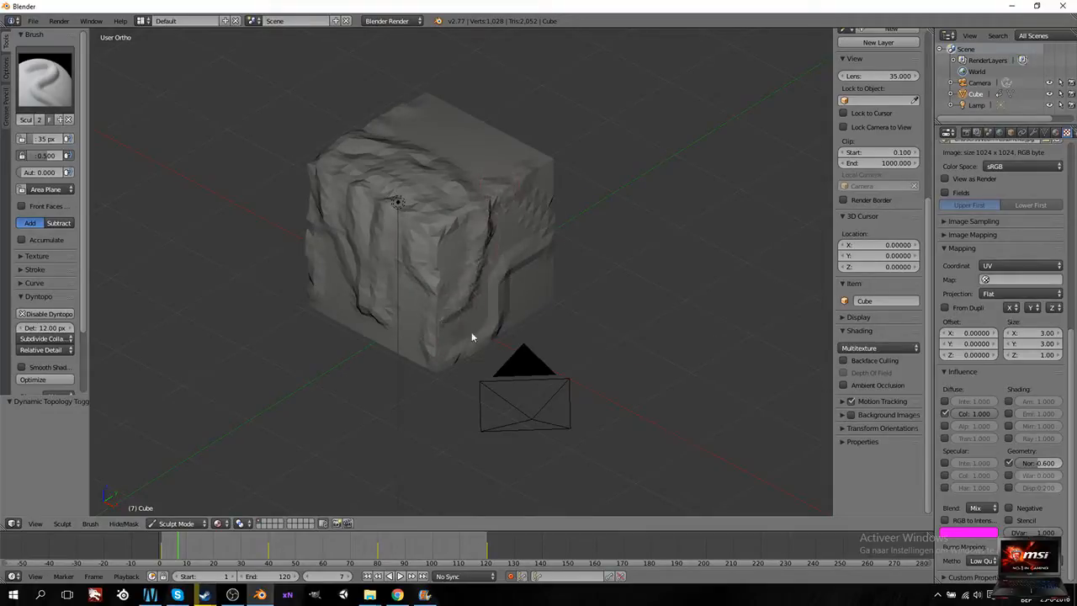
Step: Sculpt further raised strokes down the cube's right-hand face and over the vertical edge facing the viewer
mouse_move(497, 248)
left_mouse_down()
mouse_move(527, 276)
mouse_move(469, 357)
left_mouse_up()
mouse_move(510, 303)
middle_mouse_down()
mouse_move(421, 307)
mouse_move(487, 305)
middle_mouse_up()
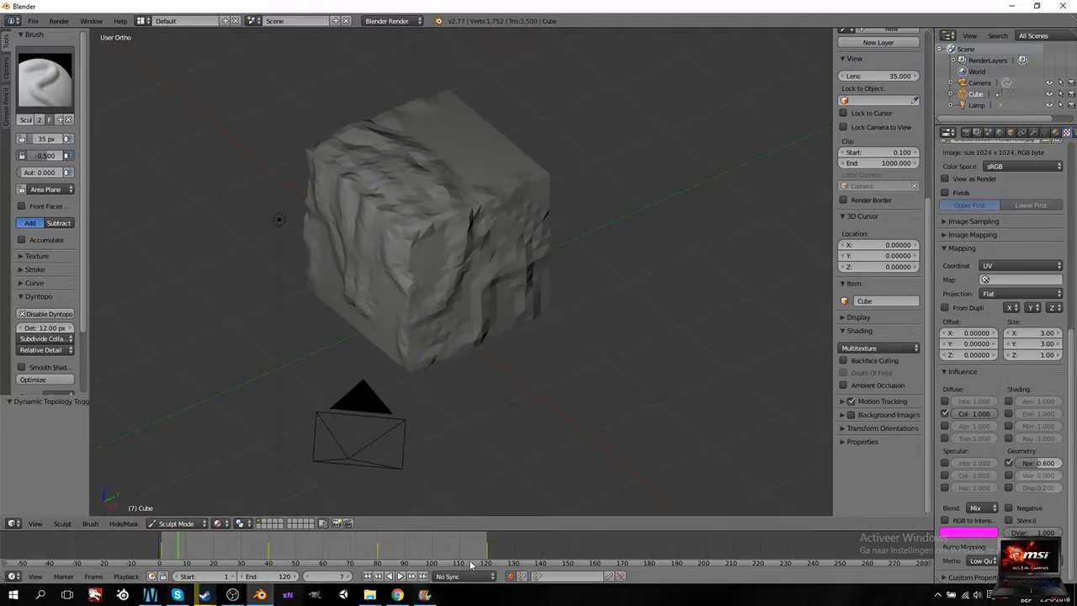
left_click(512, 577)
mouse_move(446, 202)
left_mouse_down()
mouse_move(423, 197)
mouse_move(385, 306)
left_mouse_up()
middle_click_drag(372, 287, 391, 296)
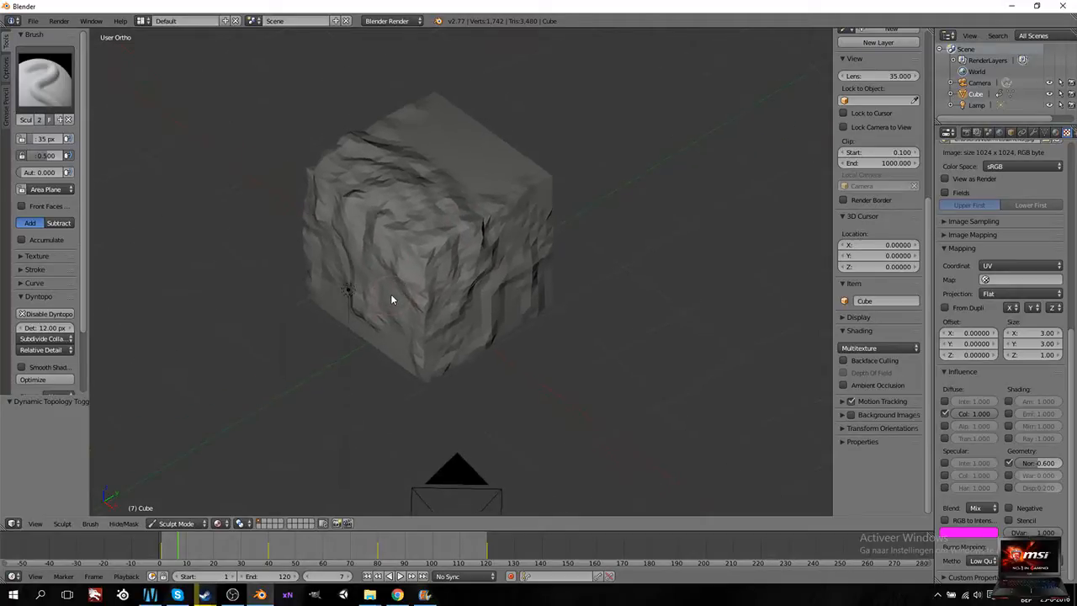
Step: Pull a spike out of the cube's top with the Grab brush and work its tip with the Fill/Deepen brush
left_click(44, 85)
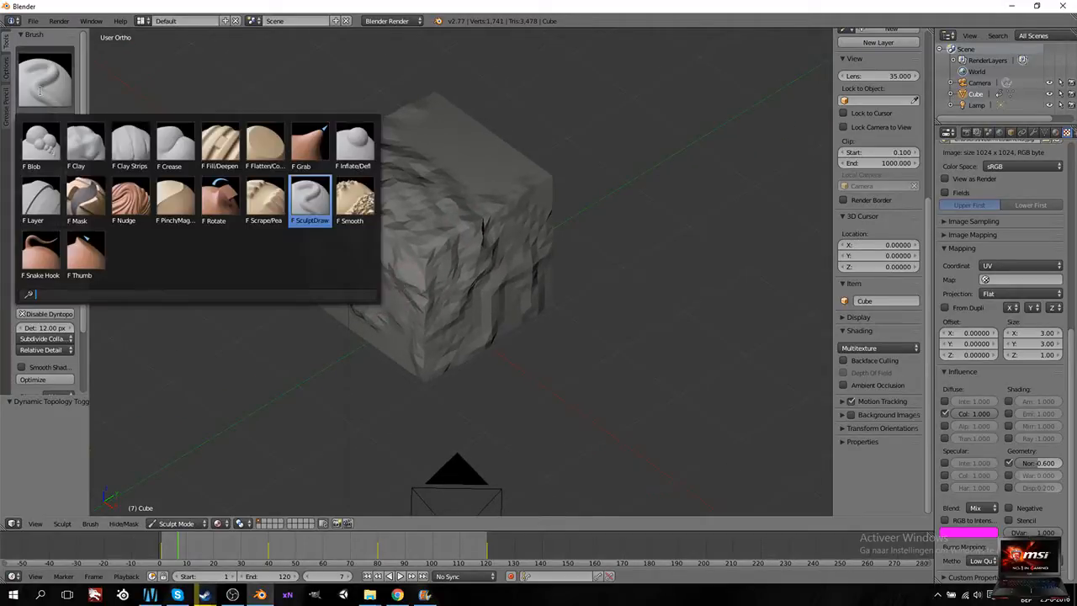
left_click(312, 144)
left_click_drag(421, 164, 450, 105)
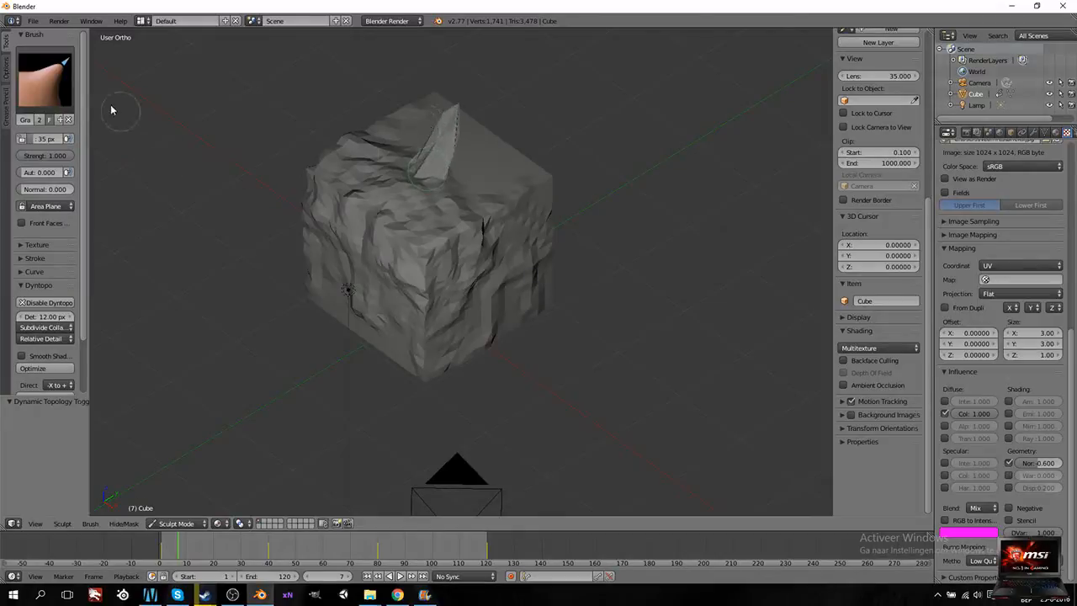
left_click(44, 80)
left_click(223, 147)
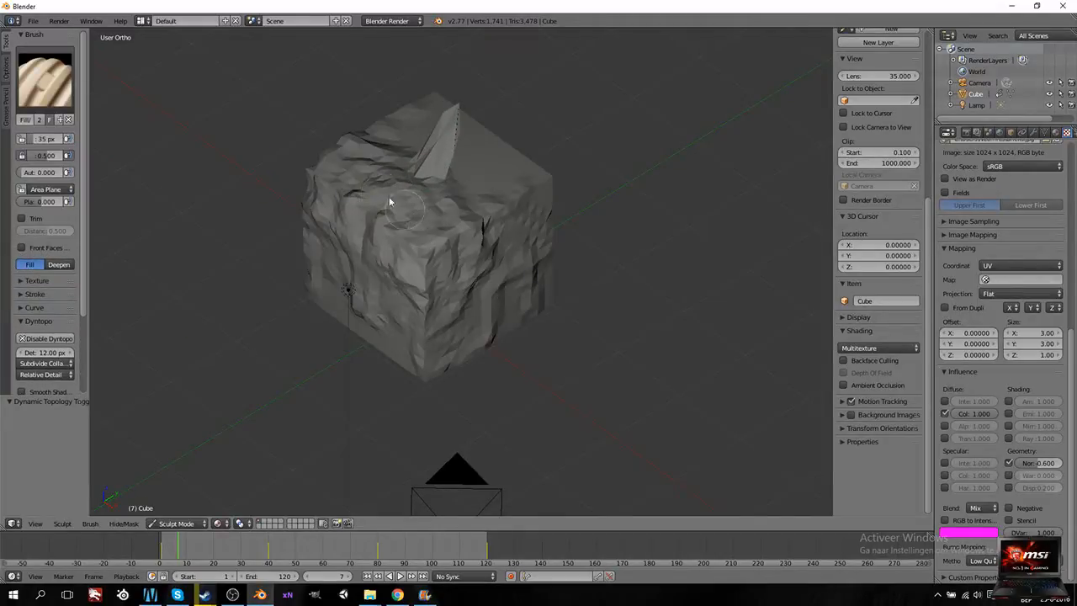
left_click_drag(451, 143, 445, 168)
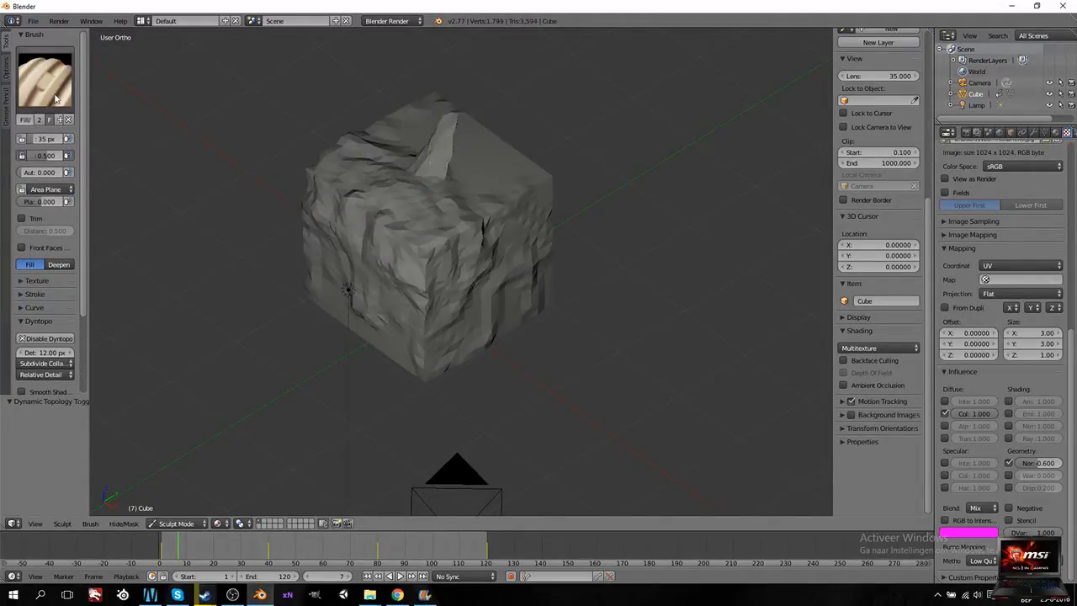
Step: Scrape the rough front part of the top surface and inflate a small area beside the spike
left_click(45, 95)
left_click(259, 200)
left_click_drag(330, 198, 413, 236)
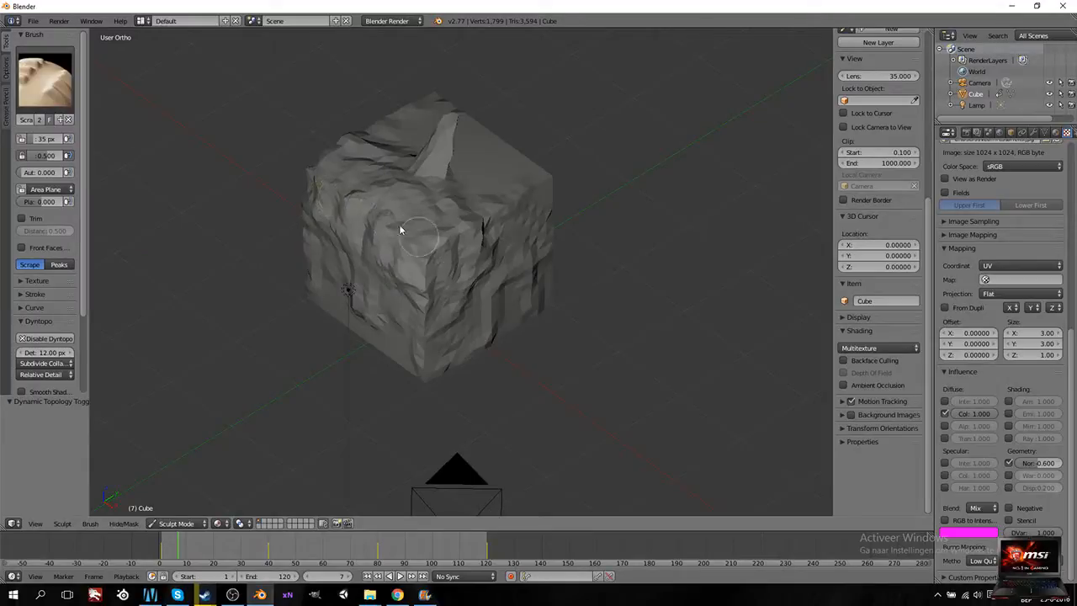
left_click(61, 81)
left_click(354, 145)
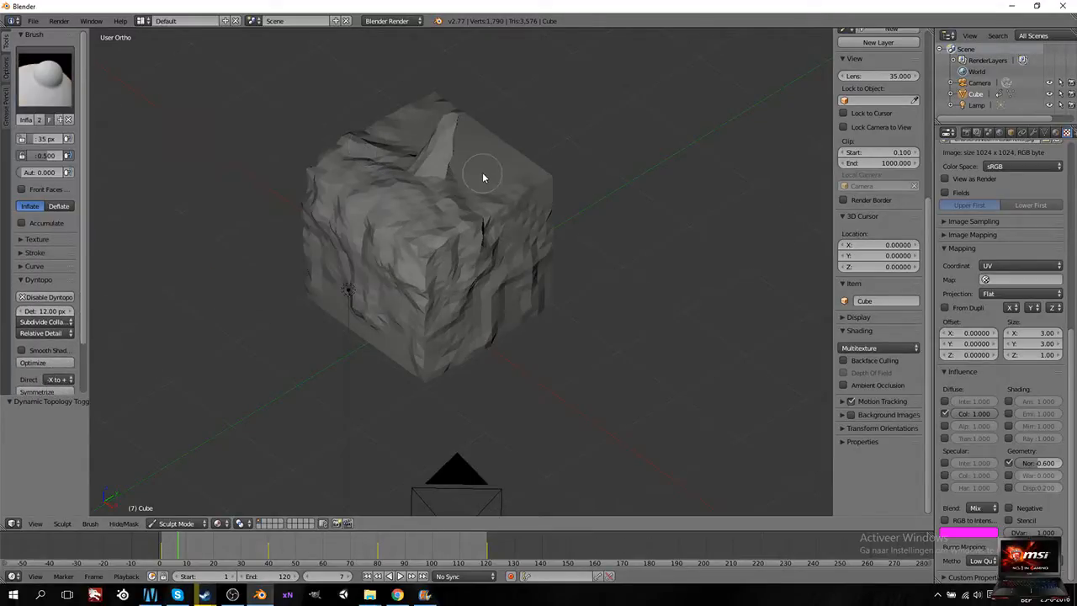
mouse_move(470, 166)
left_mouse_down()
mouse_move(488, 168)
mouse_move(474, 169)
mouse_move(482, 179)
left_mouse_up()
Step: Turn on smooth shading for the dynamic-topology sculpt
mouse_move(471, 248)
middle_mouse_down()
mouse_move(308, 252)
mouse_move(435, 247)
mouse_move(541, 293)
mouse_move(193, 337)
middle_mouse_up()
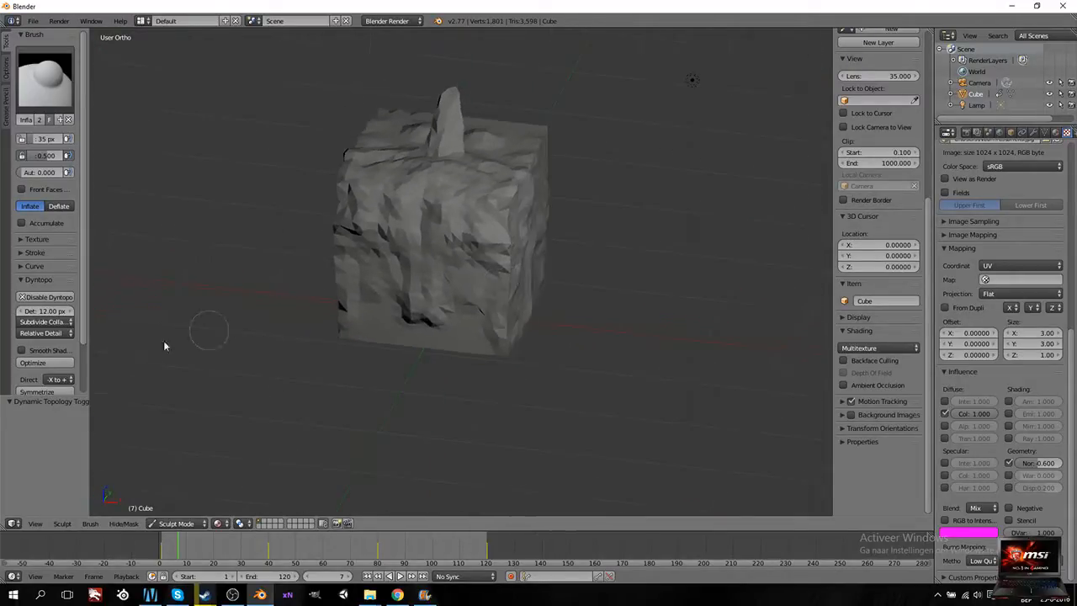
left_click(22, 351)
mouse_move(464, 269)
middle_mouse_down()
mouse_move(423, 269)
mouse_move(475, 269)
middle_mouse_up()
Step: Smooth the cube's rough faces and flatten the spike on top with the Smooth brush
left_click(71, 97)
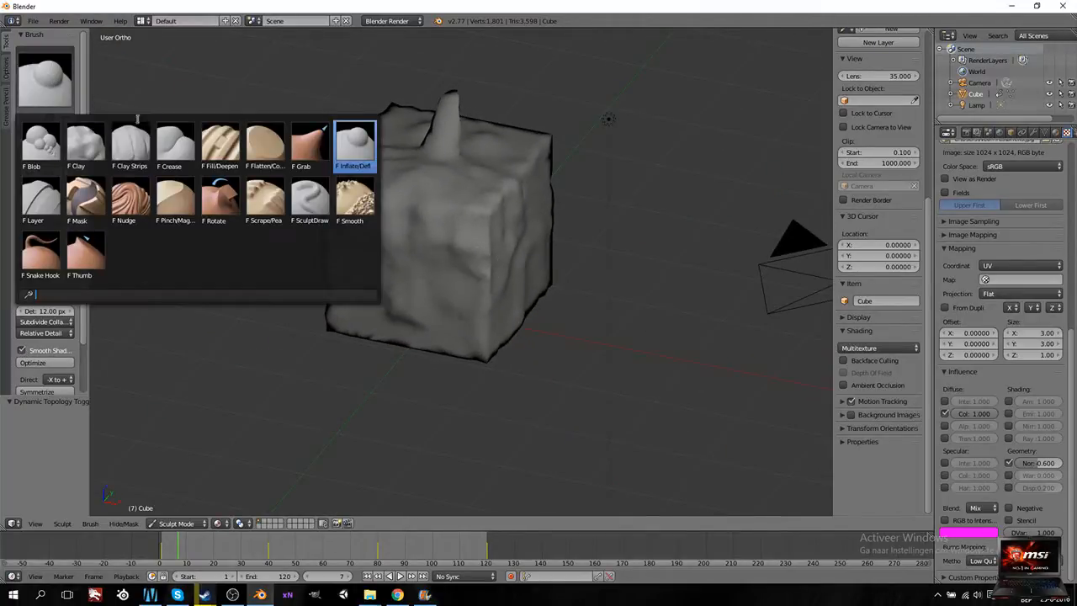
left_click(353, 187)
mouse_move(465, 213)
left_mouse_down()
mouse_move(483, 305)
mouse_move(490, 193)
left_mouse_up()
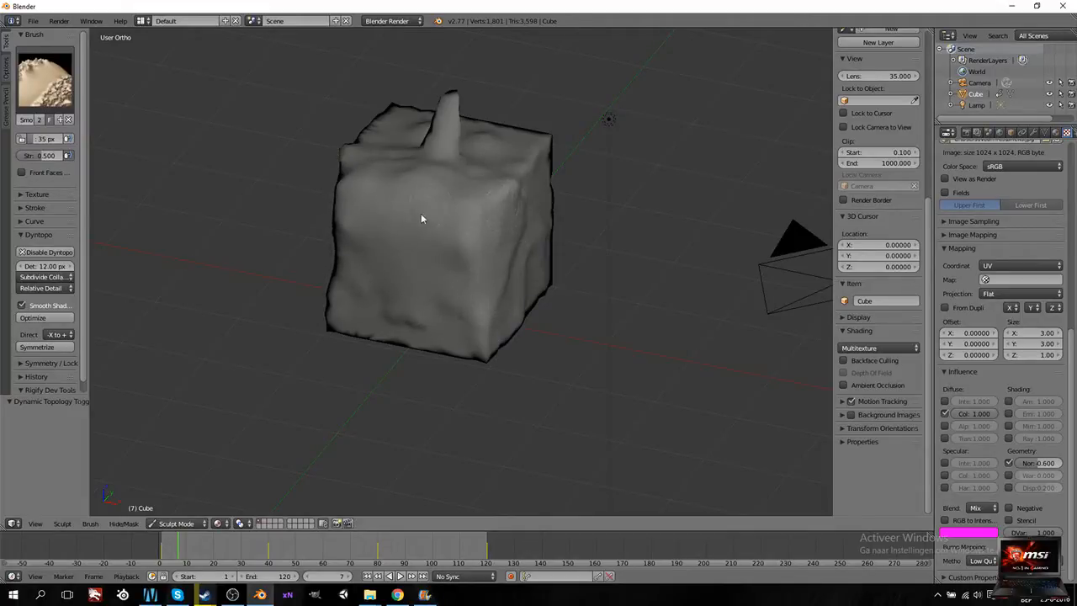
left_click_drag(471, 101, 440, 110)
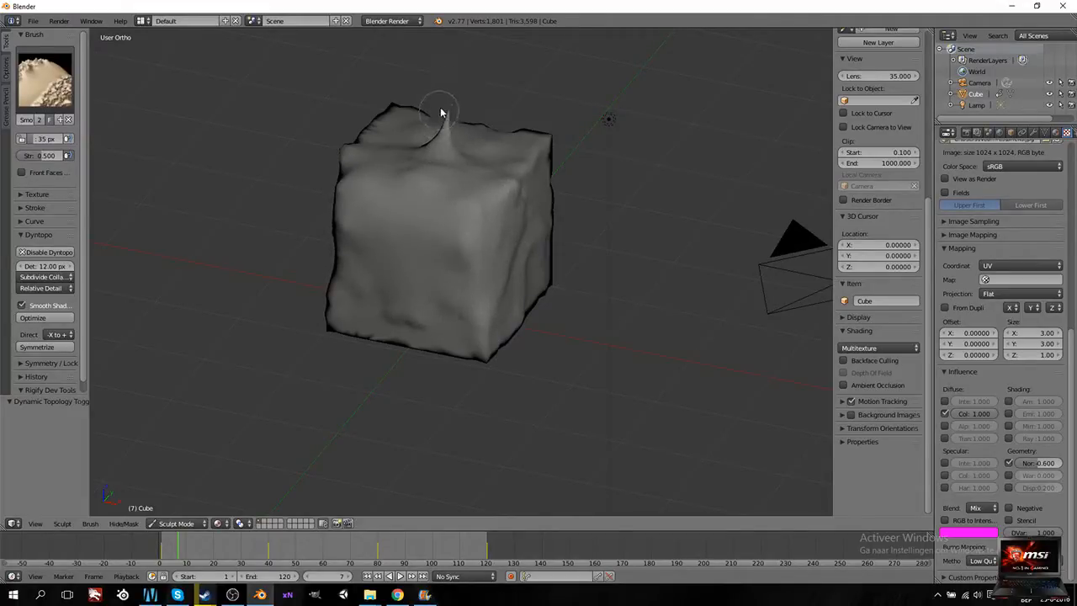
mouse_move(454, 128)
middle_mouse_down()
mouse_move(409, 196)
mouse_move(384, 209)
middle_mouse_up()
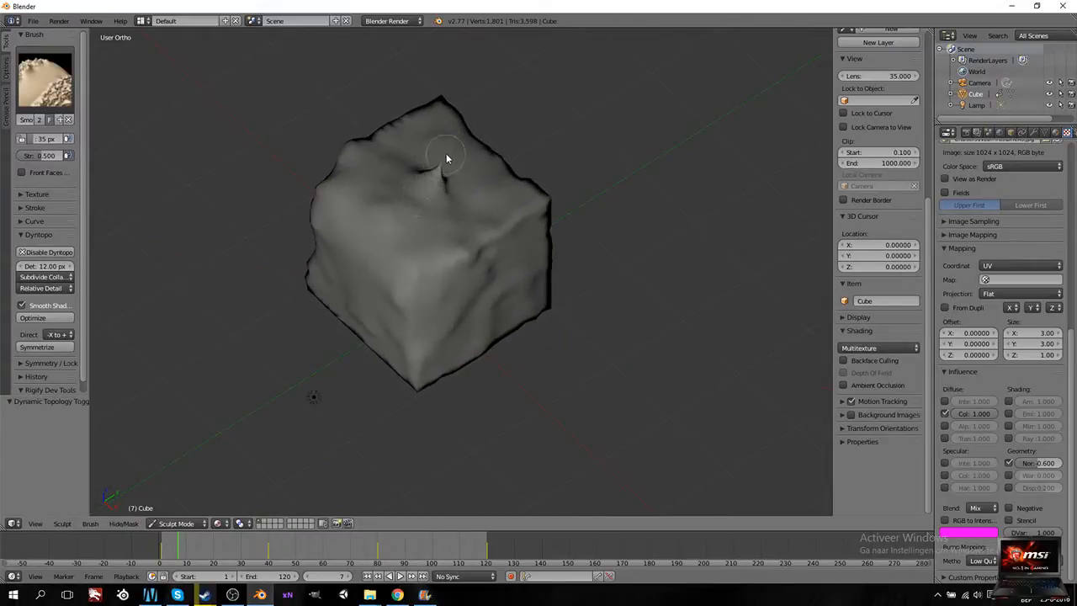
mouse_move(434, 172)
left_mouse_down()
mouse_move(435, 185)
mouse_move(448, 183)
left_mouse_up()
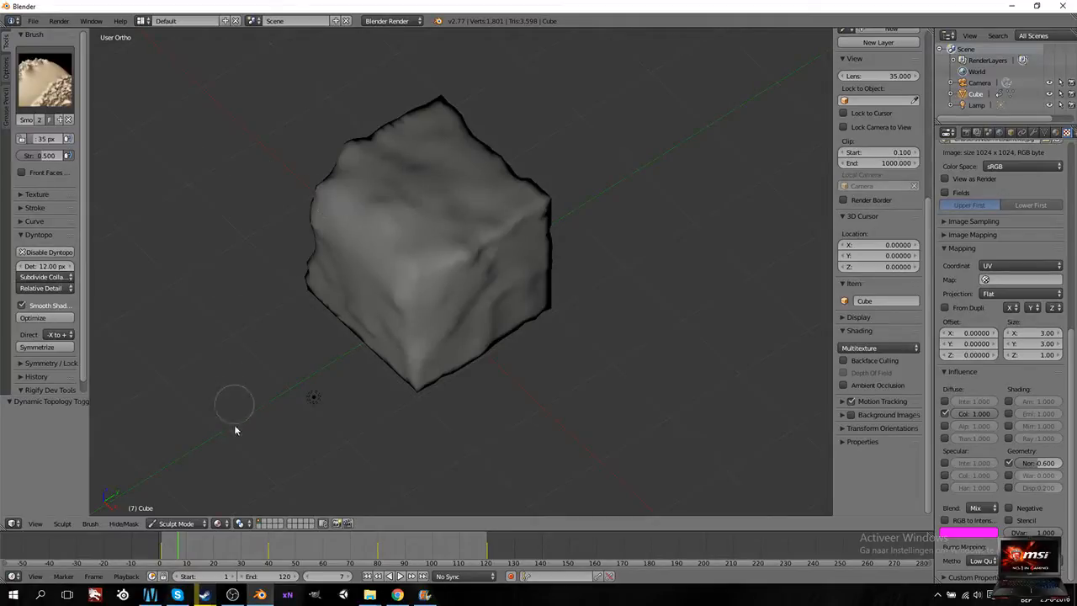
Step: Switch the viewport to Solid shading and apply the reddish-brown clay matcap
left_click(219, 527)
left_click(232, 487)
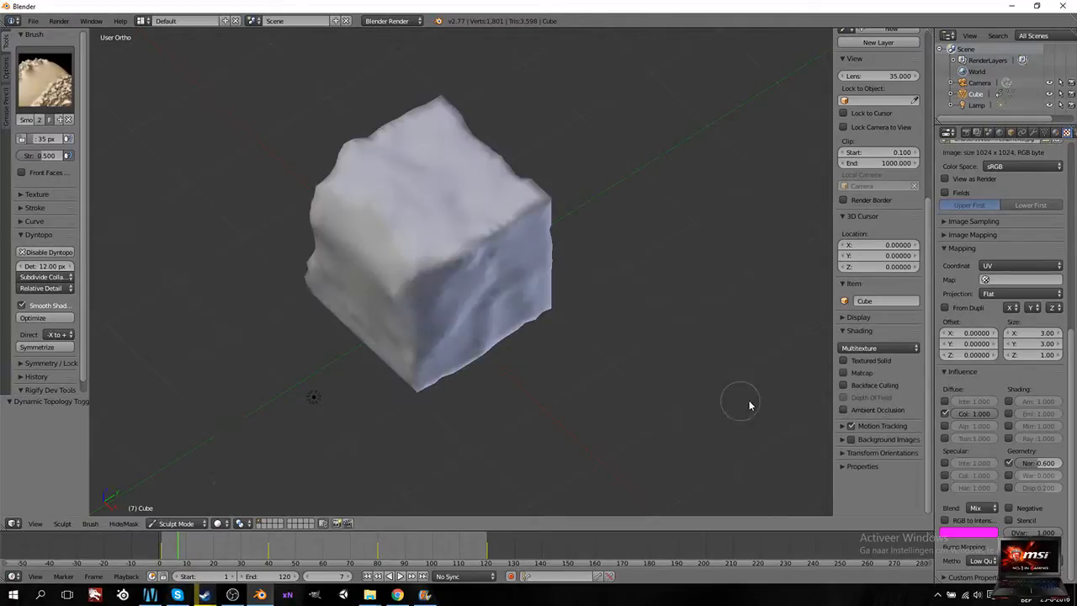
left_click(844, 373)
left_click(880, 429)
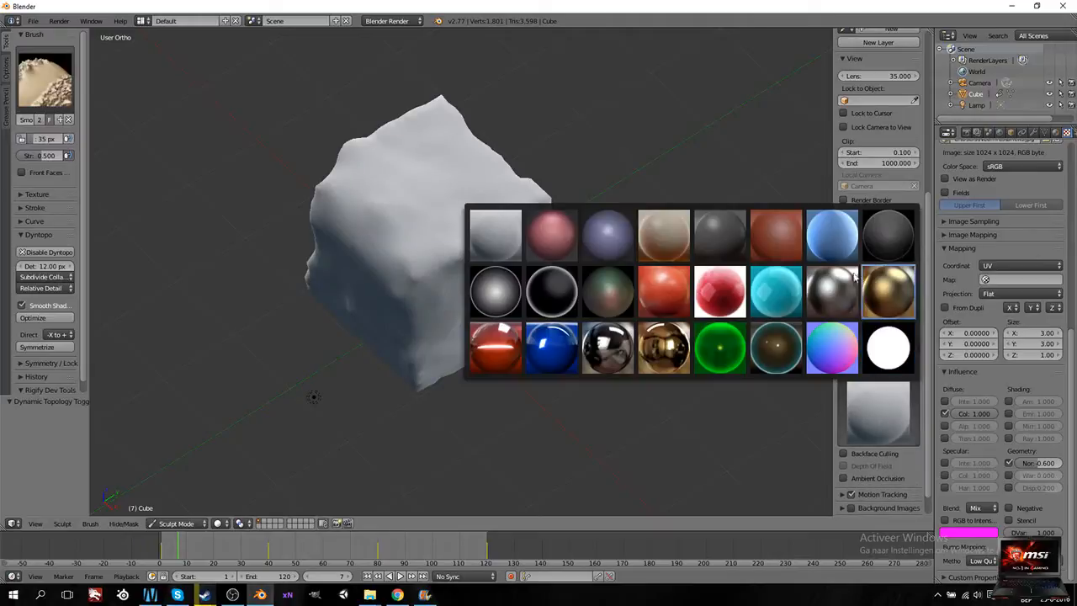
left_click(779, 235)
Step: Smooth the cube's upper corner and adjoining edges further, checking the sculpt from several sides
middle_click_drag(462, 295, 562, 228)
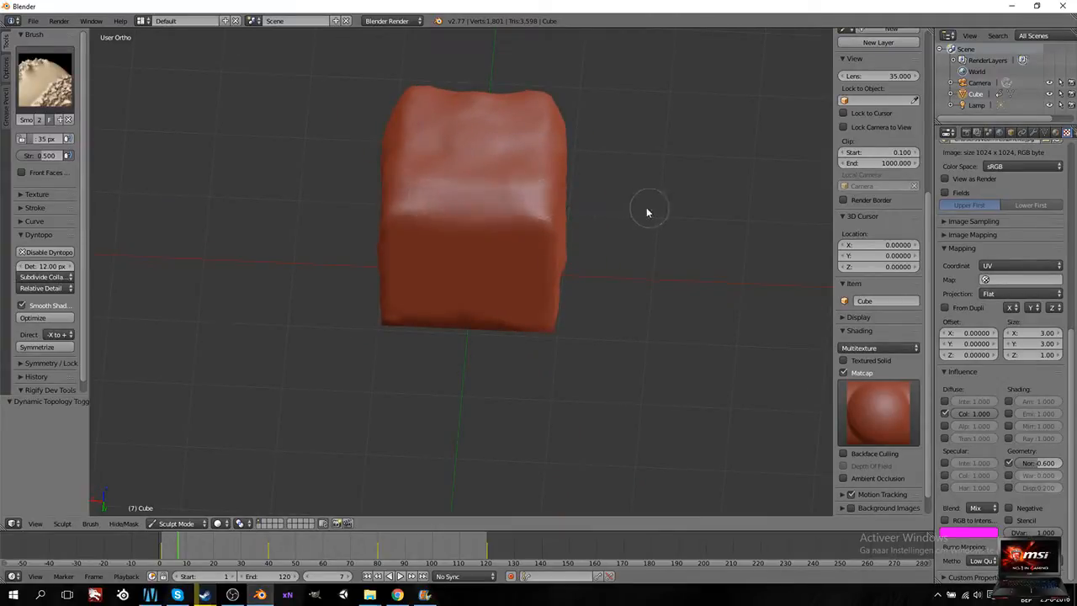
middle_click_drag(648, 209, 458, 231)
left_click_drag(494, 227, 497, 281)
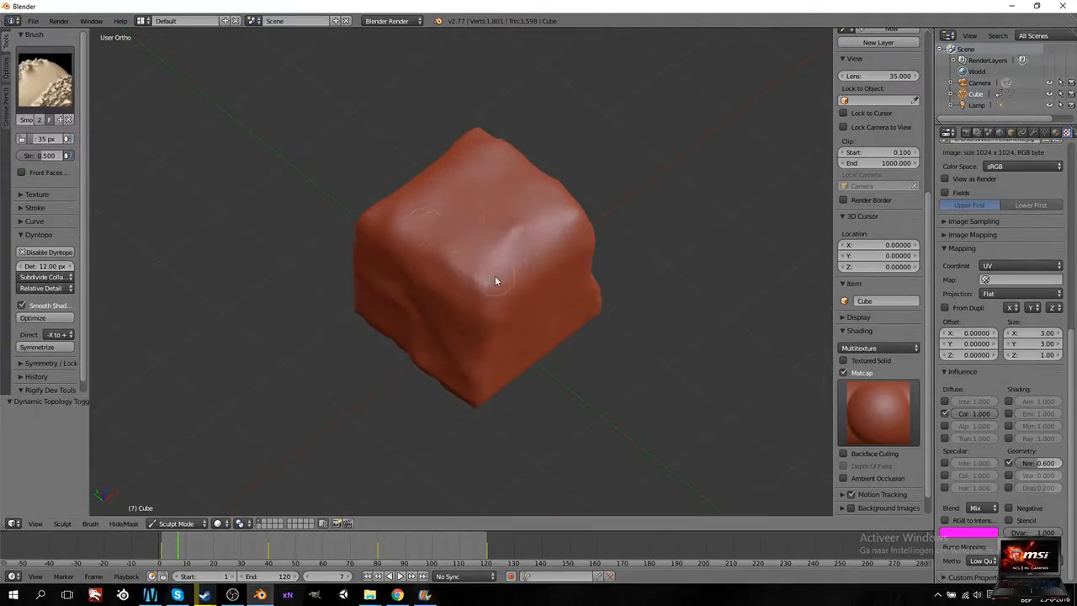
middle_click_drag(547, 317, 387, 286)
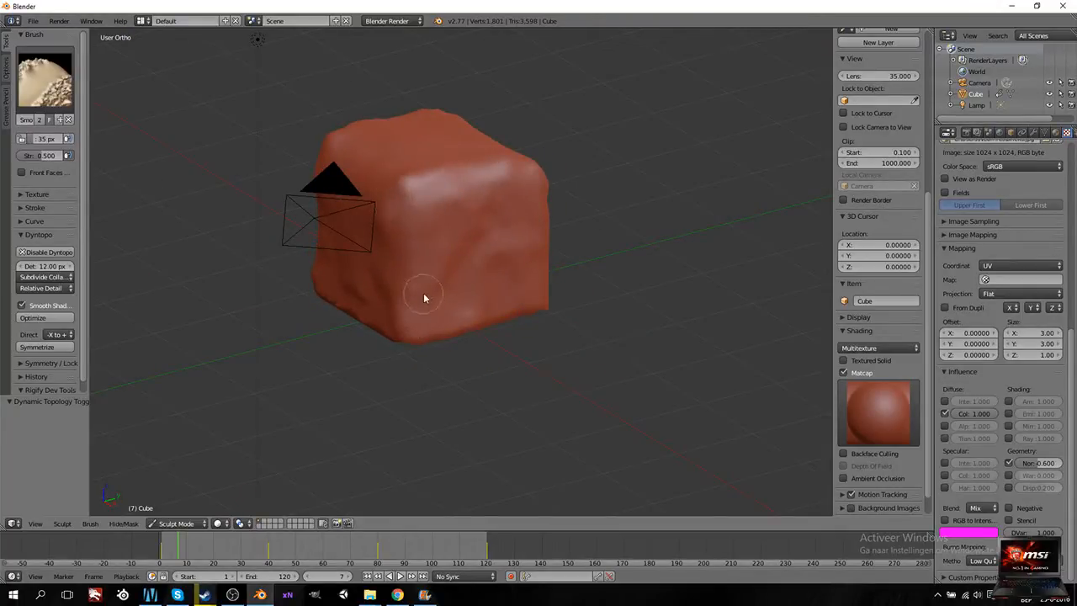
Step: Start a new file from the start-up scene with the default cube
left_click(33, 23)
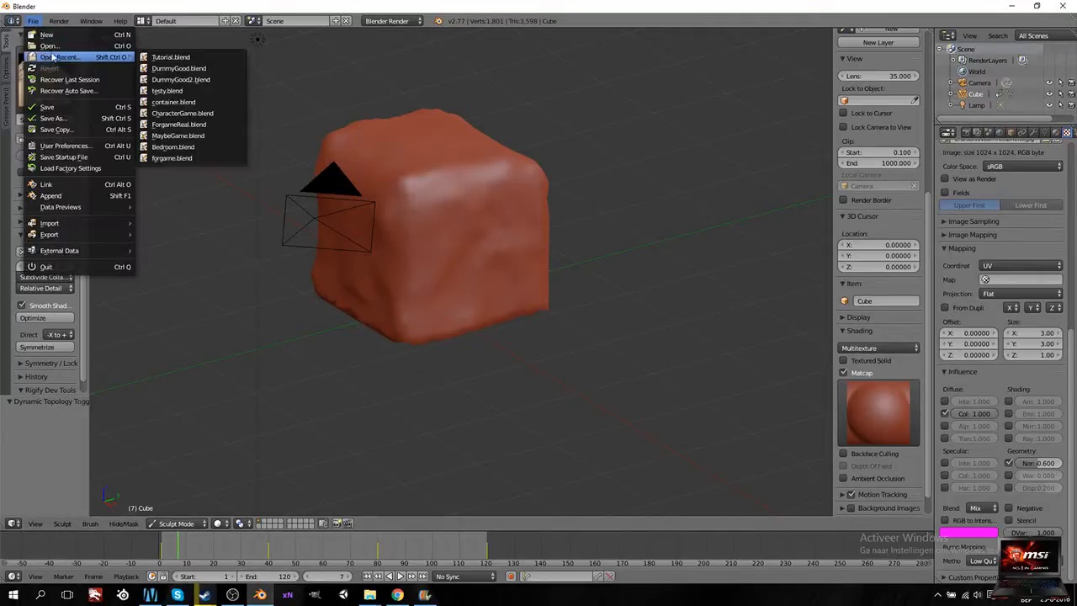
left_click(58, 37)
left_click(34, 21)
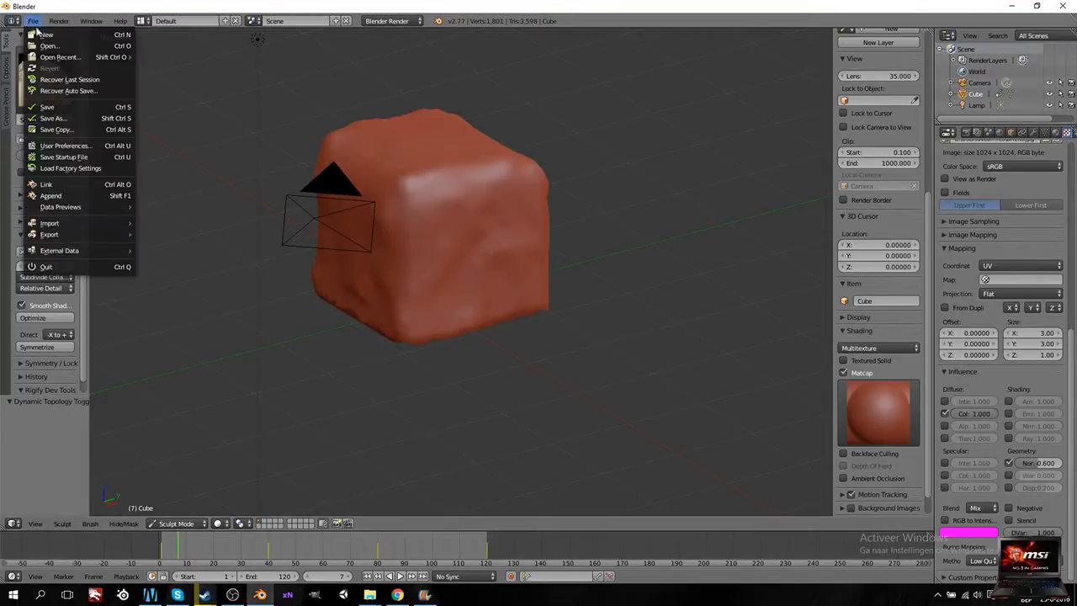
left_click(49, 34)
middle_click_drag(524, 319, 553, 330)
scroll(482, 315, "up", 3)
middle_click_drag(458, 306, 493, 306)
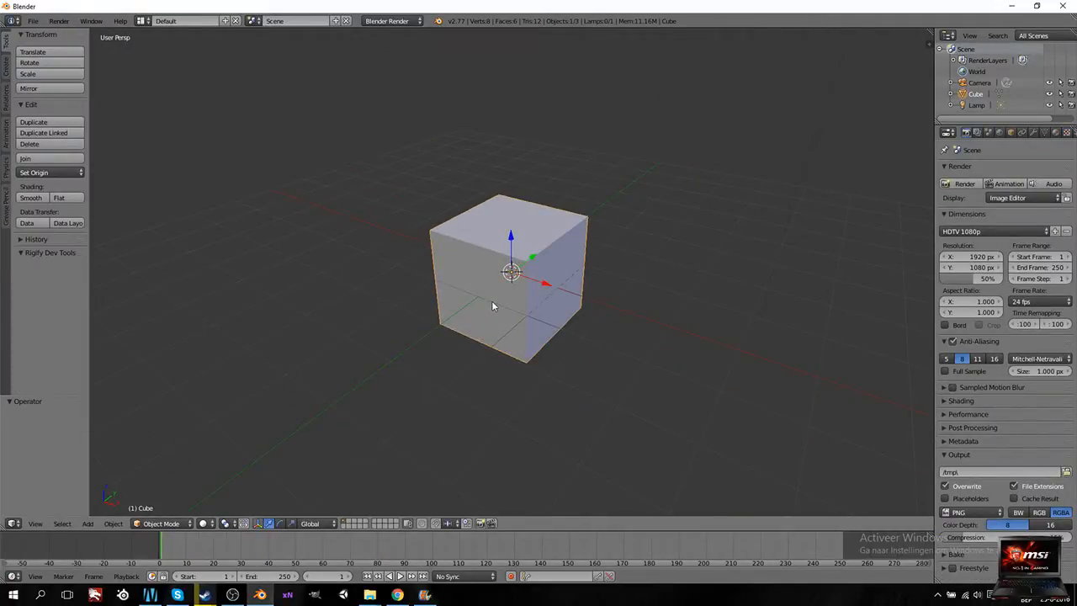
scroll(491, 300, "down", 4)
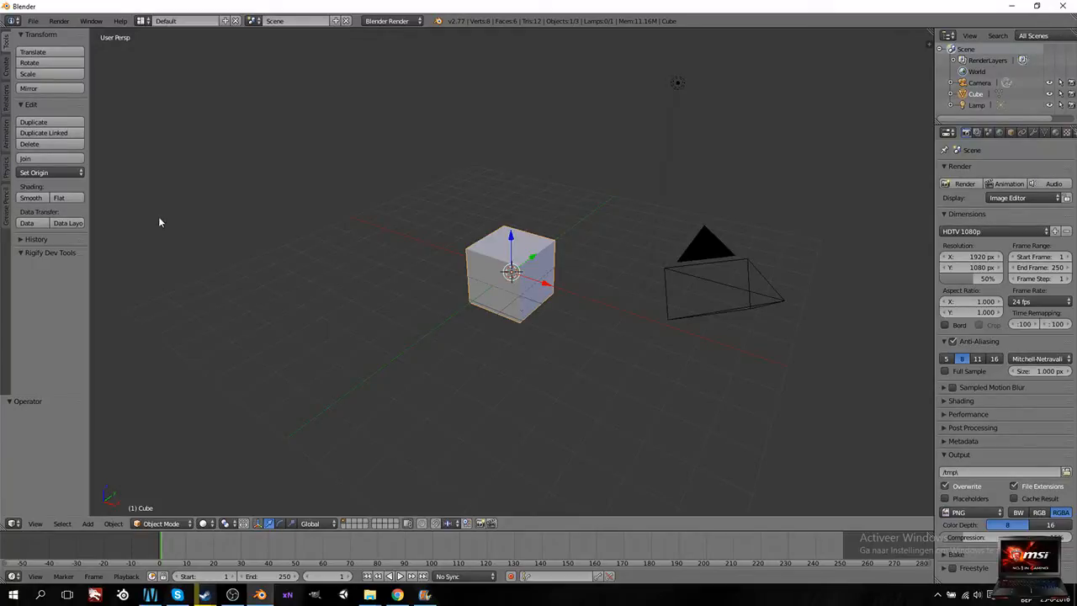
Step: Add an armature and move it along the X axis until it stands beside the cube
left_click(7, 71)
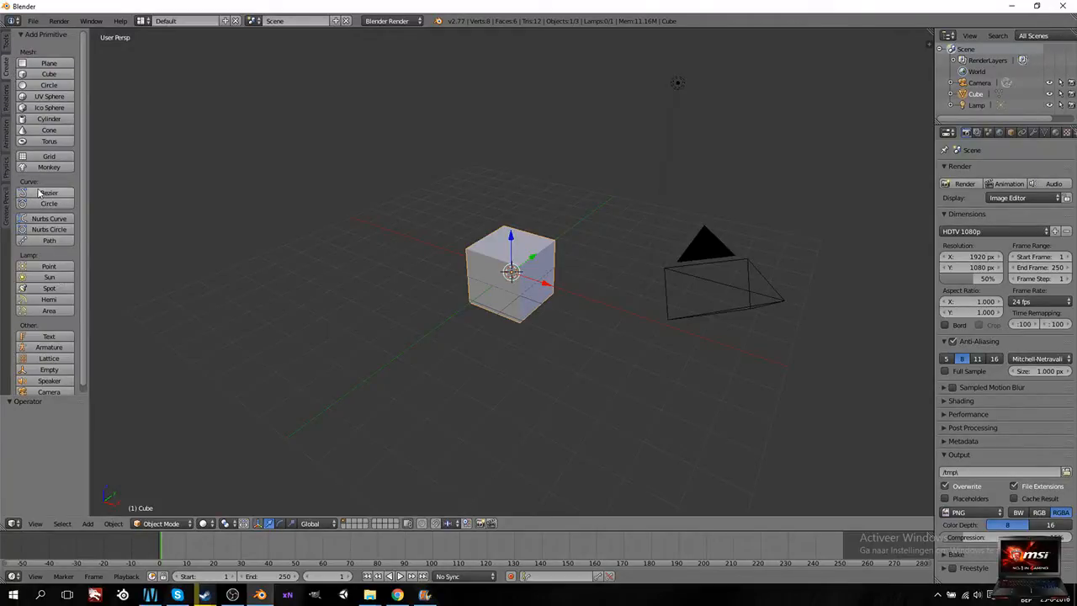
scroll(42, 197, "down", 1)
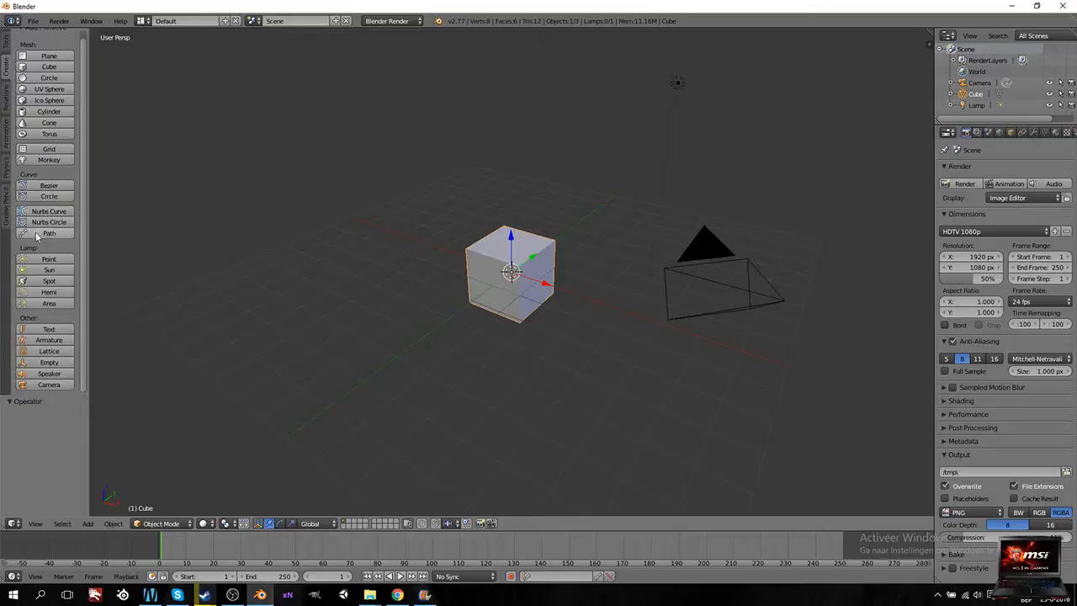
left_click(49, 339)
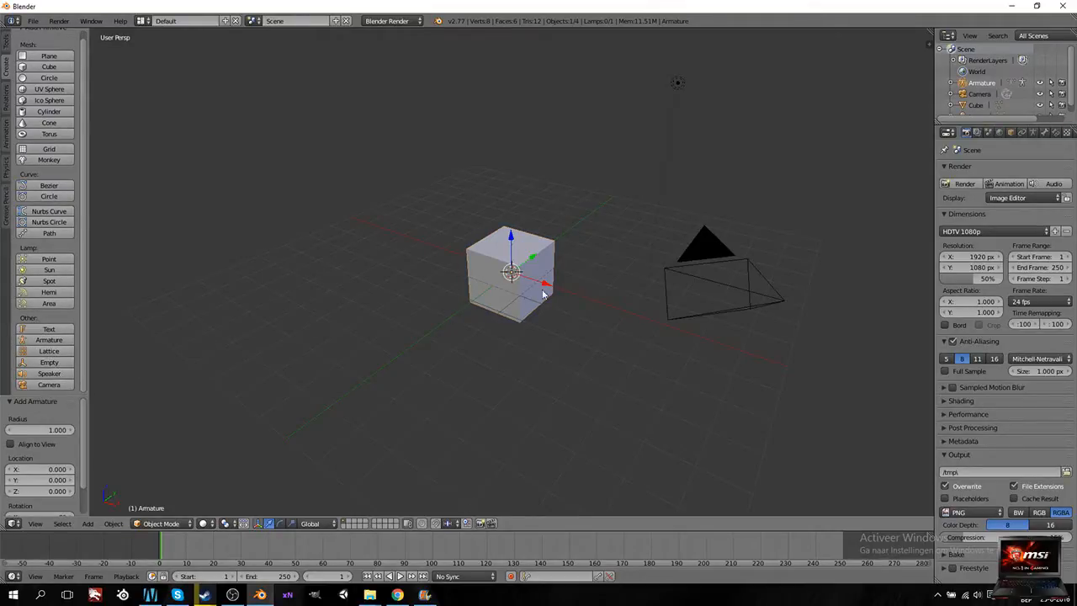
left_click_drag(547, 285, 627, 311)
Step: Extrude two more bones in a chain from the tip of the armature's bone in Edit Mode
scroll(640, 318, "up", 3)
key("Tab")
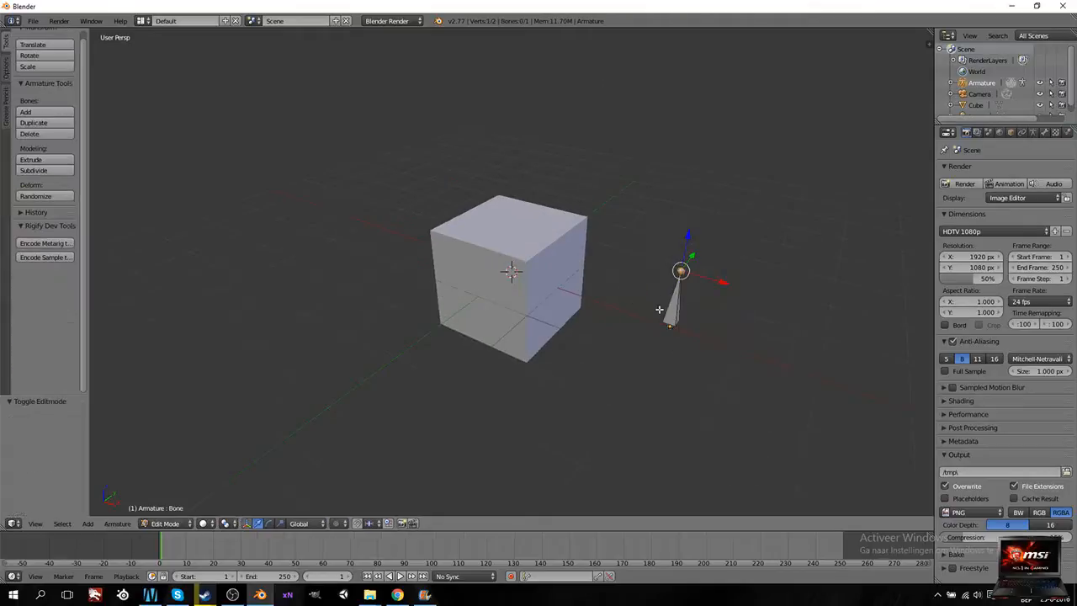
key("g")
right_click(650, 149)
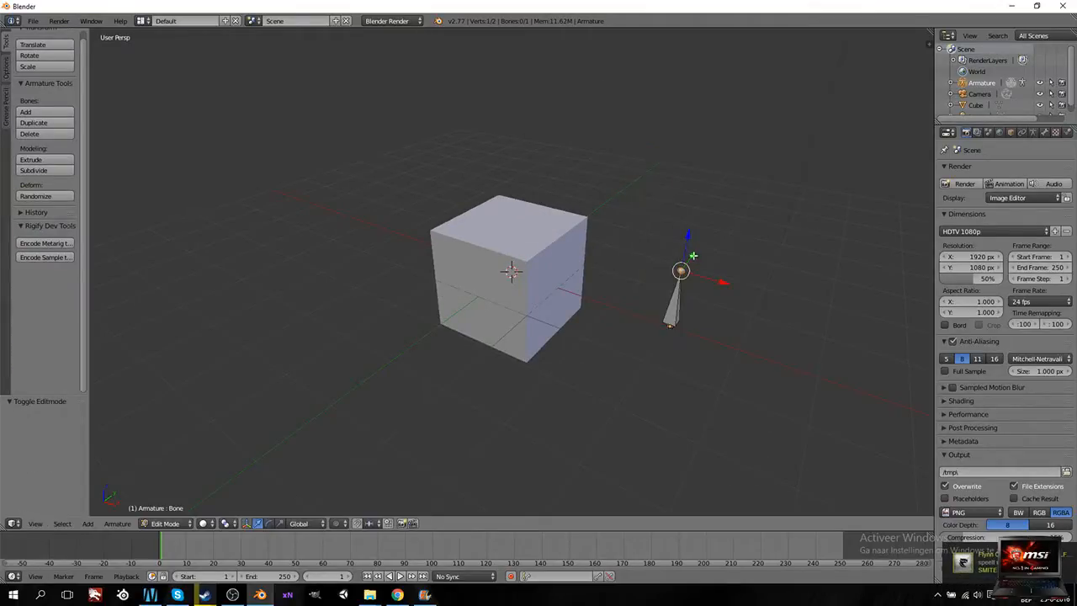
key("e")
left_click(646, 111)
key("e")
left_click(708, 475)
middle_click_drag(704, 415, 641, 229)
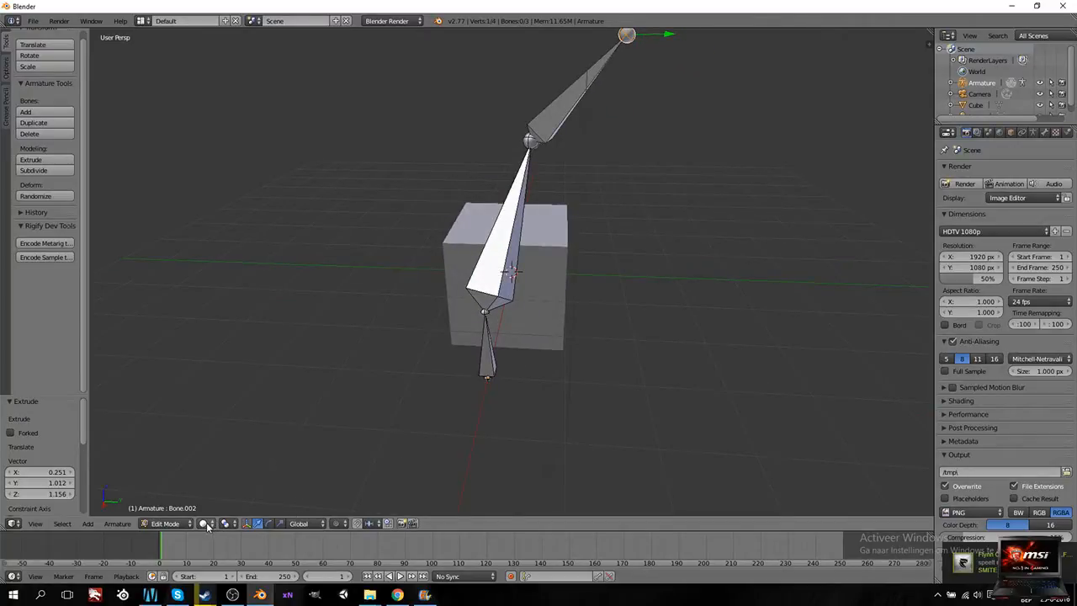
Step: Switch the armature to Pose Mode and try rotating the top bone
left_click(167, 523)
left_click(170, 496)
right_click(564, 99)
key("r")
right_click(628, 144)
Step: Try rotating the middle and bottom bones of the chain to demonstrate how connected bones follow
right_click(495, 257)
key("r")
left_click(486, 305)
right_click(487, 345)
key("r")
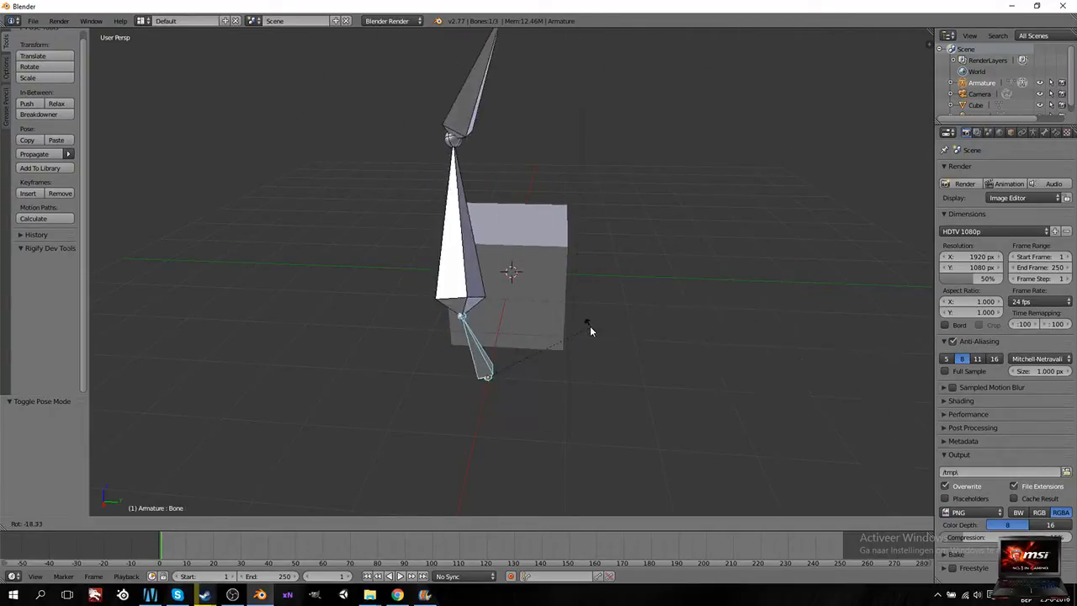
right_click(588, 325)
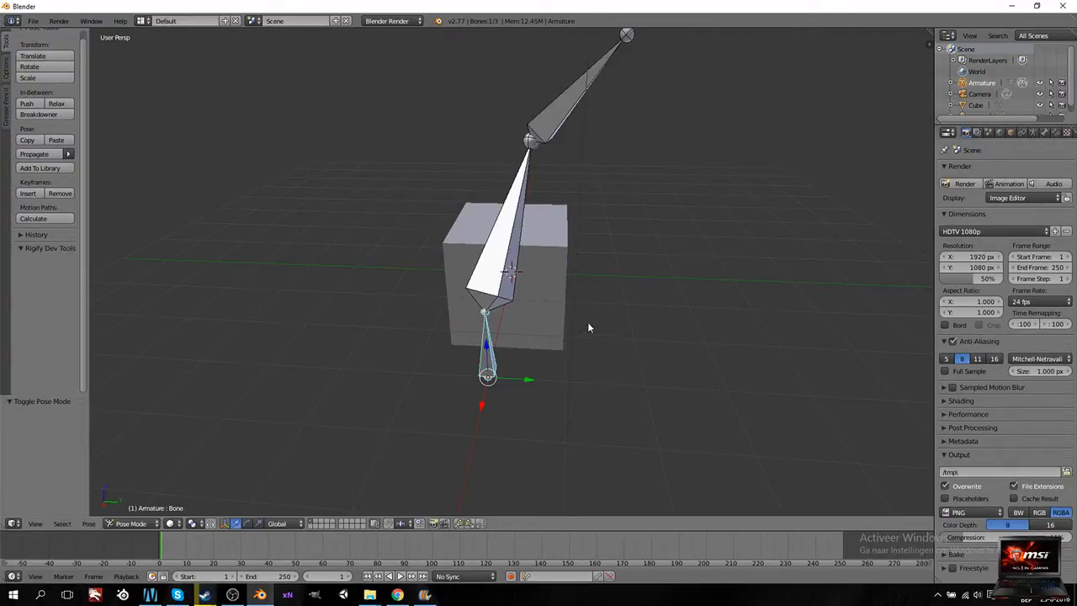
right_click(539, 238)
key("r")
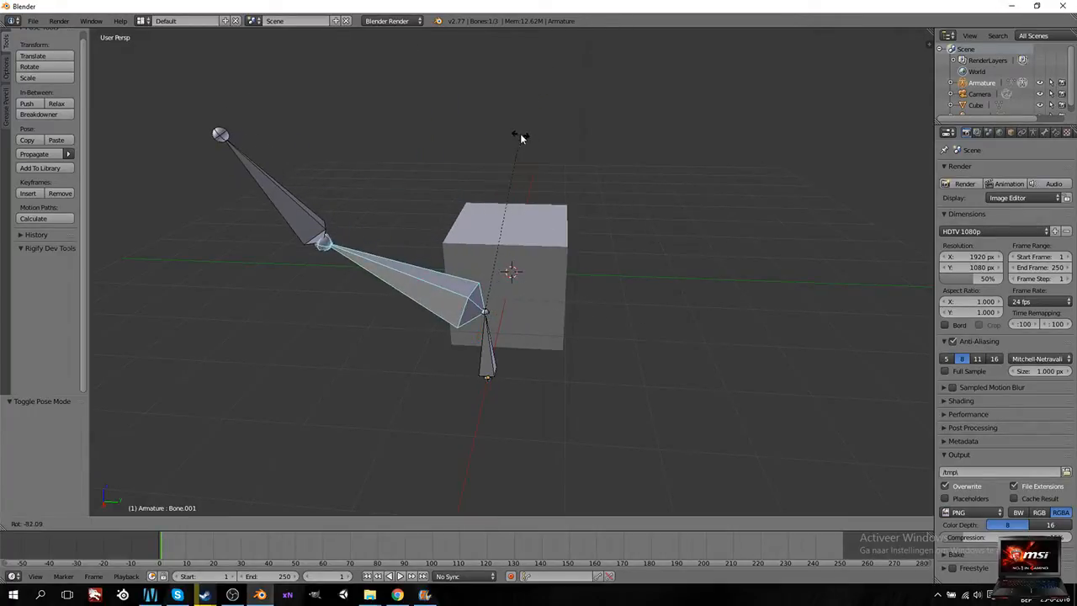
right_click(603, 250)
Step: Show the top bone's properties and expand its Transform Locks settings
right_click(591, 102)
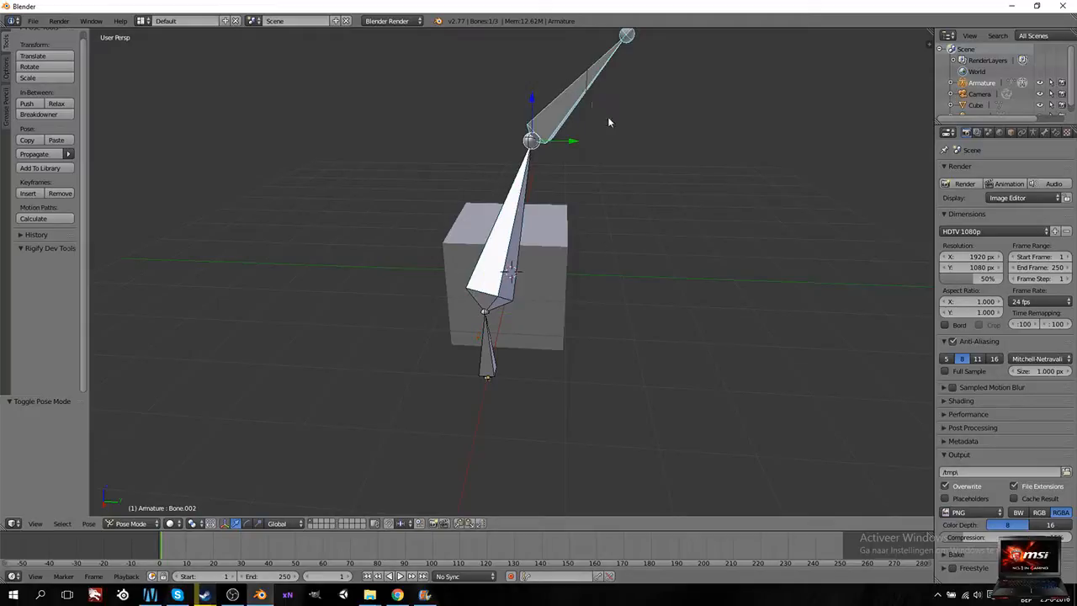
left_click(1044, 133)
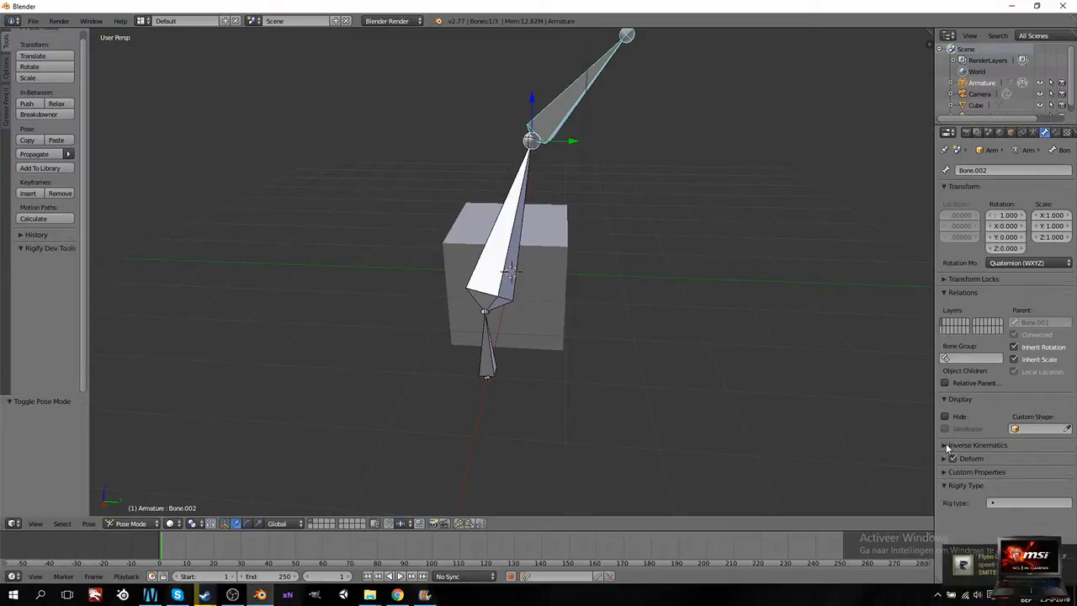
left_click(956, 279)
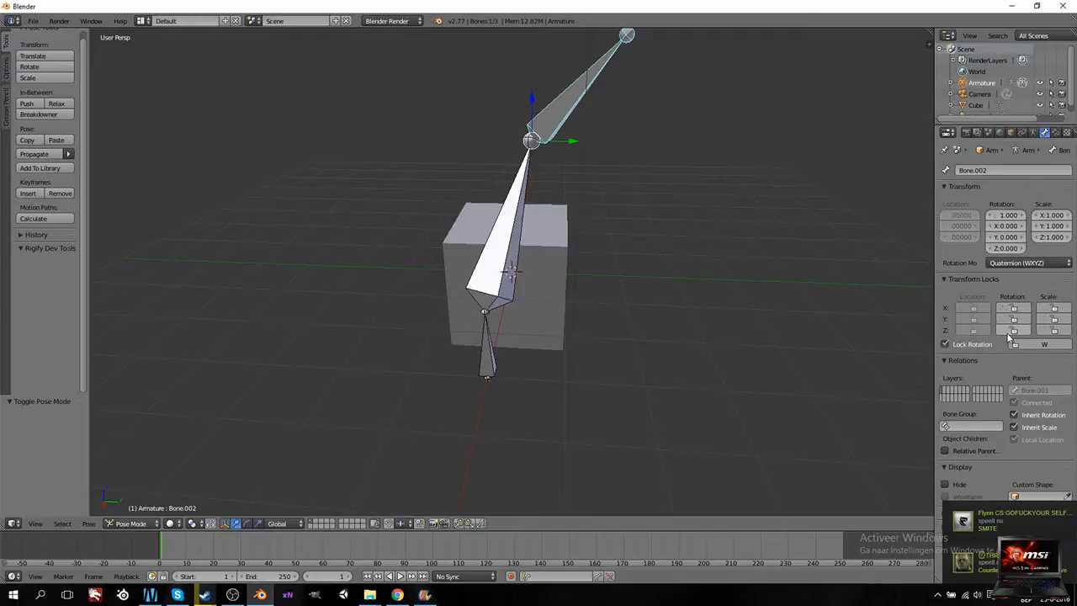
Step: Try rotating the top bone of the armature freely and around the global Z axis
key("r")
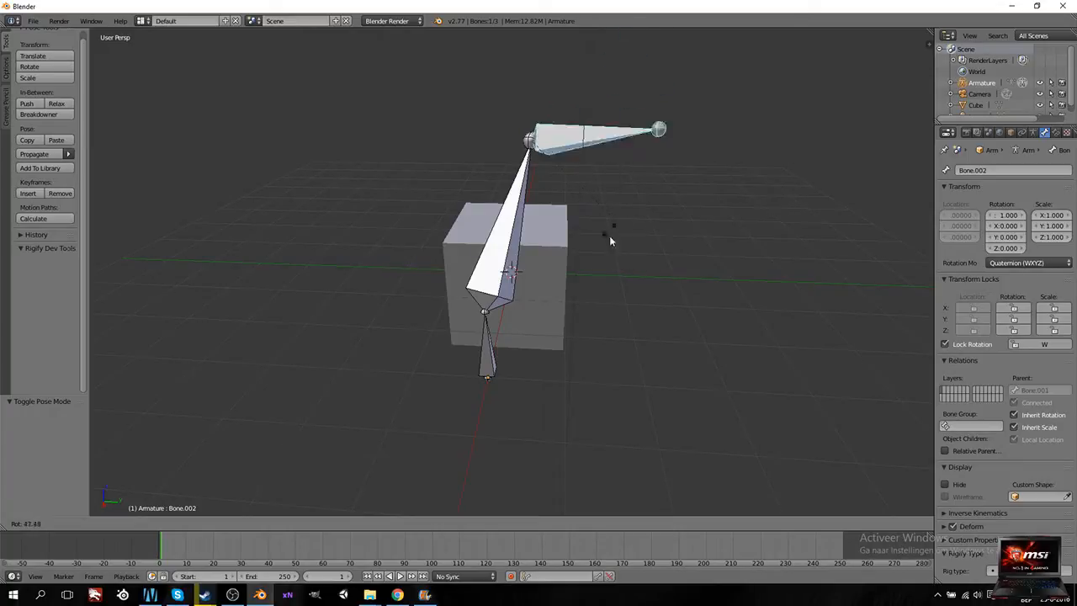
left_click(601, 257)
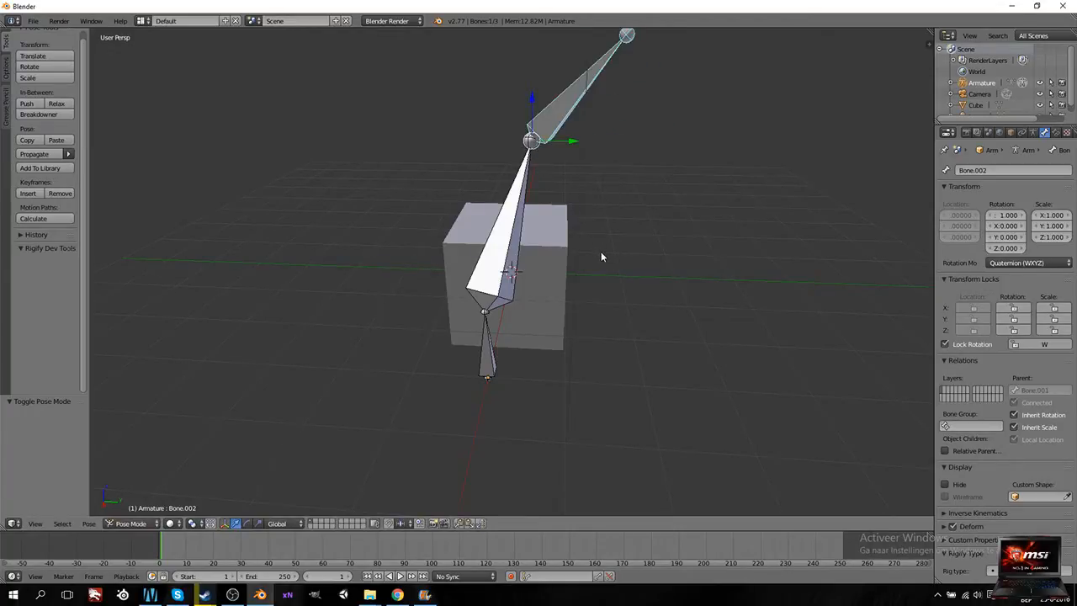
key("r")
key("z")
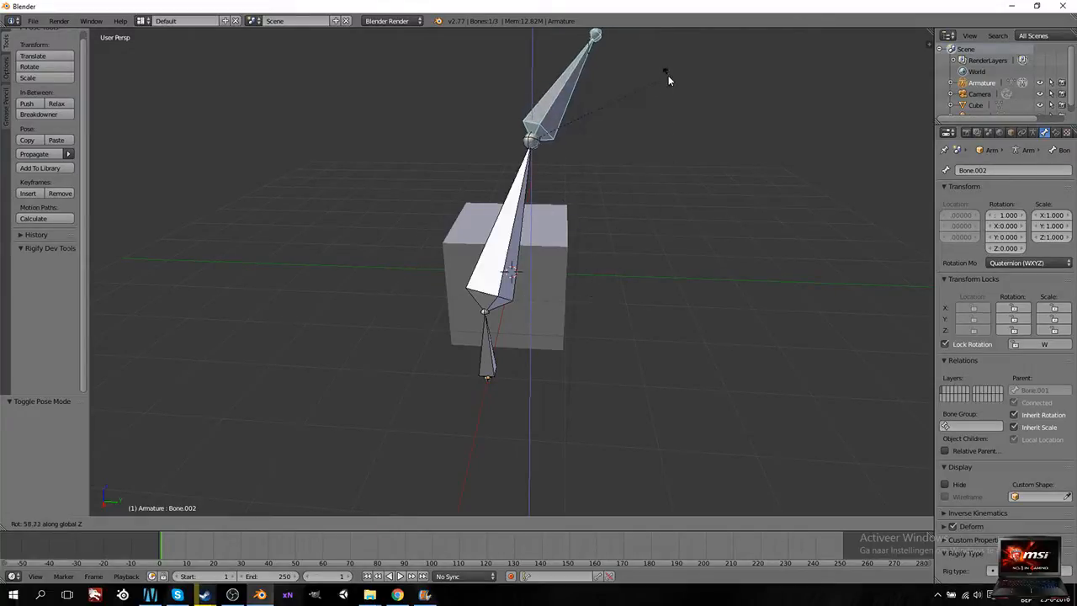
left_click(686, 152)
Step: View the armature from directly above and try rotating the top bone in that view
middle_click_drag(687, 153, 639, 363)
middle_click_drag(639, 471, 636, 332, "shift")
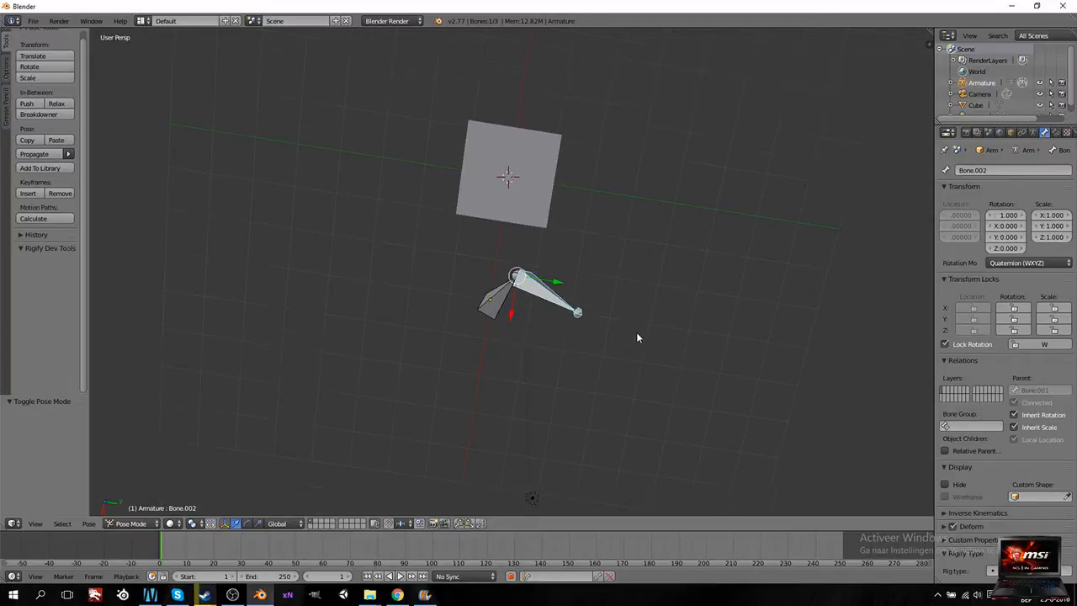
key("KP_7")
key("r")
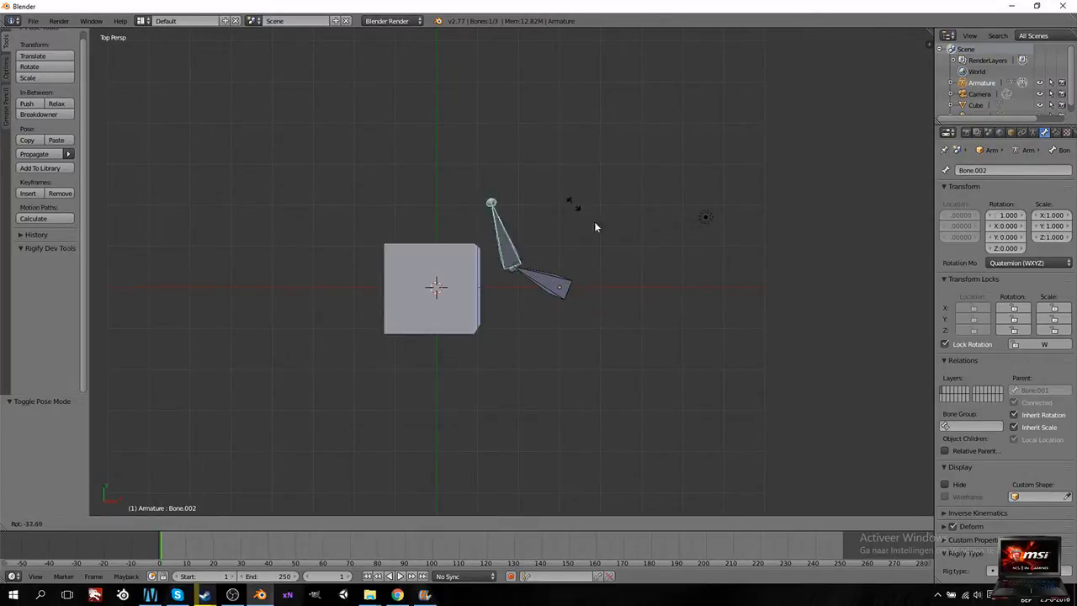
key("Escape")
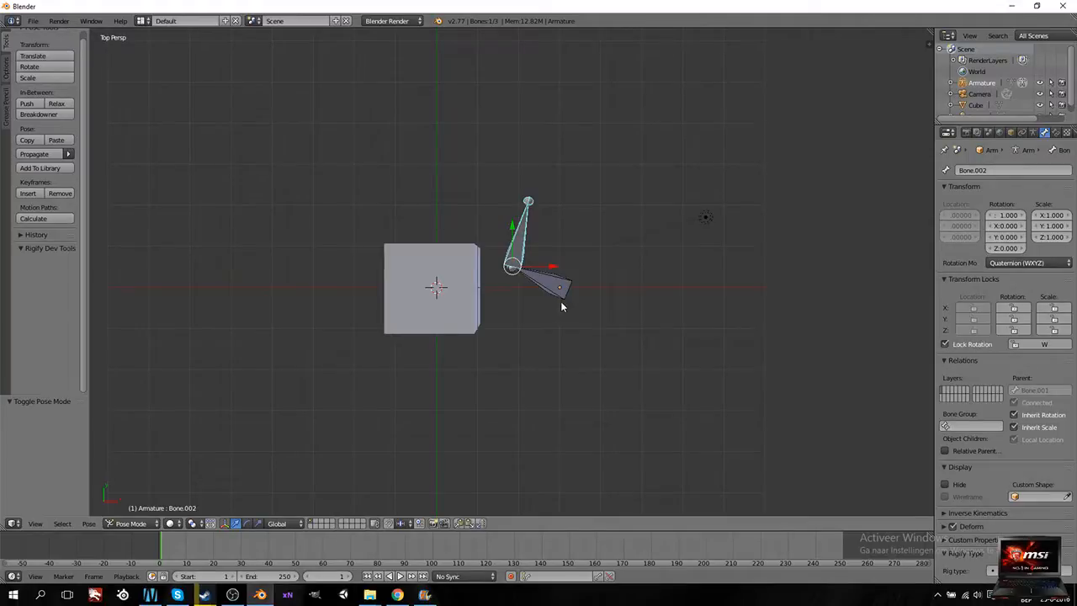
scroll(495, 323, "down", 3)
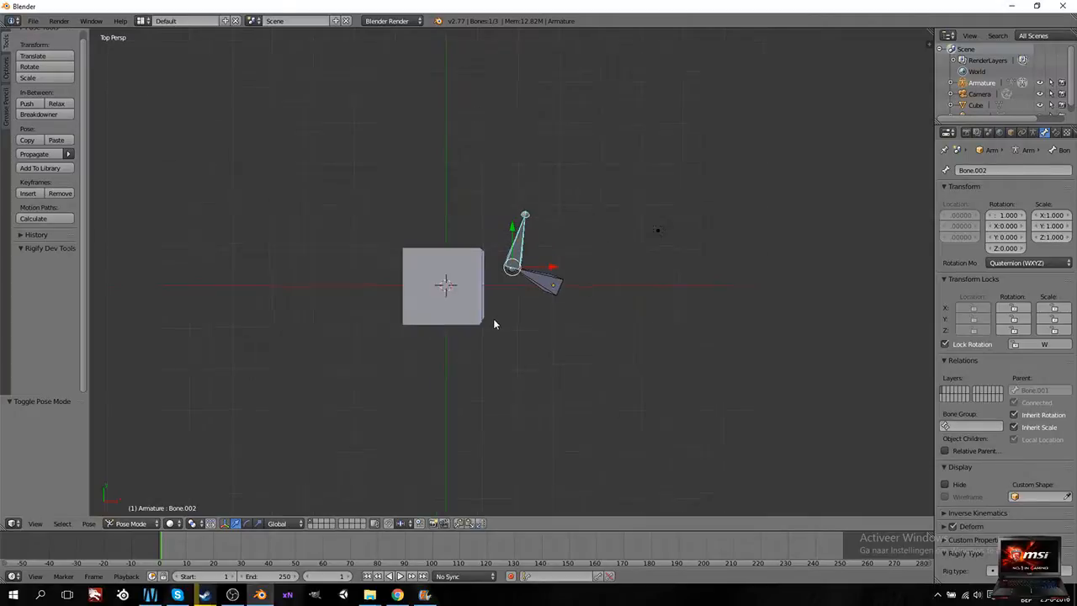
Step: Leave pose mode for Object Mode and delete the three-bone armature next to the cube
scroll(495, 324, "up", 3)
key("KP_3")
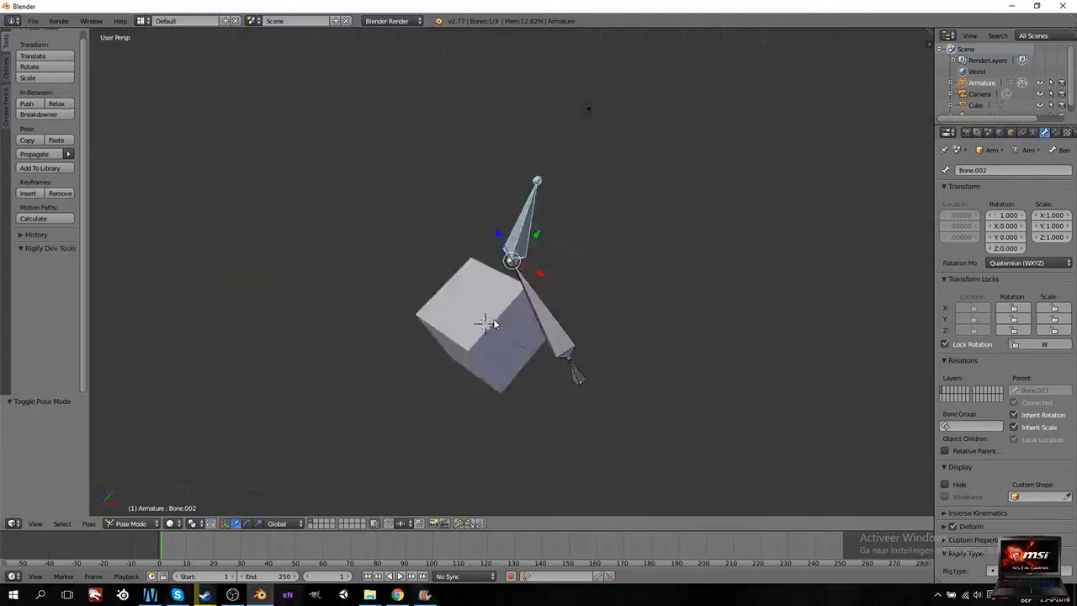
middle_click_drag(440, 374, 542, 382)
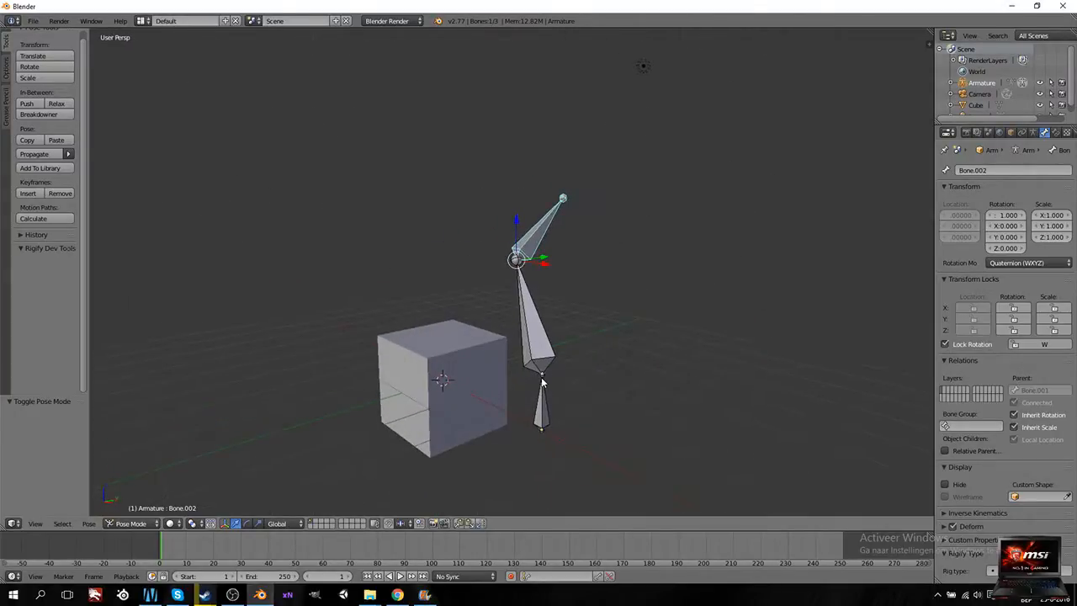
key("Tab")
key("Tab")
left_click(143, 523)
left_click(136, 510)
key("x")
left_click(555, 390)
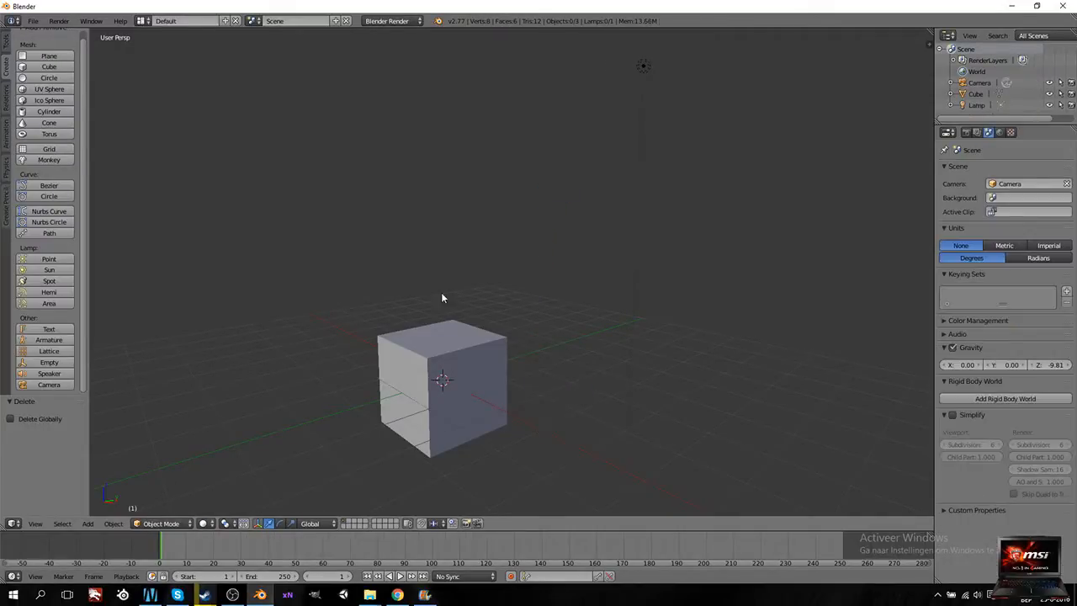
Step: Search the commands for "rigify" and try to run Rigify Generate Rig
key("space")
type("rigify")
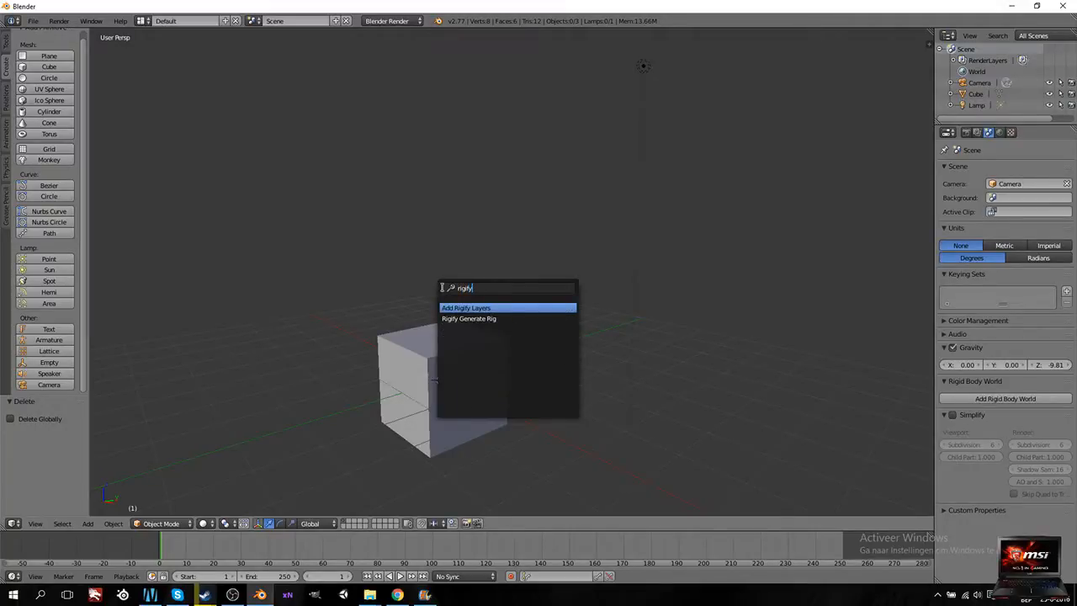
left_click(488, 318)
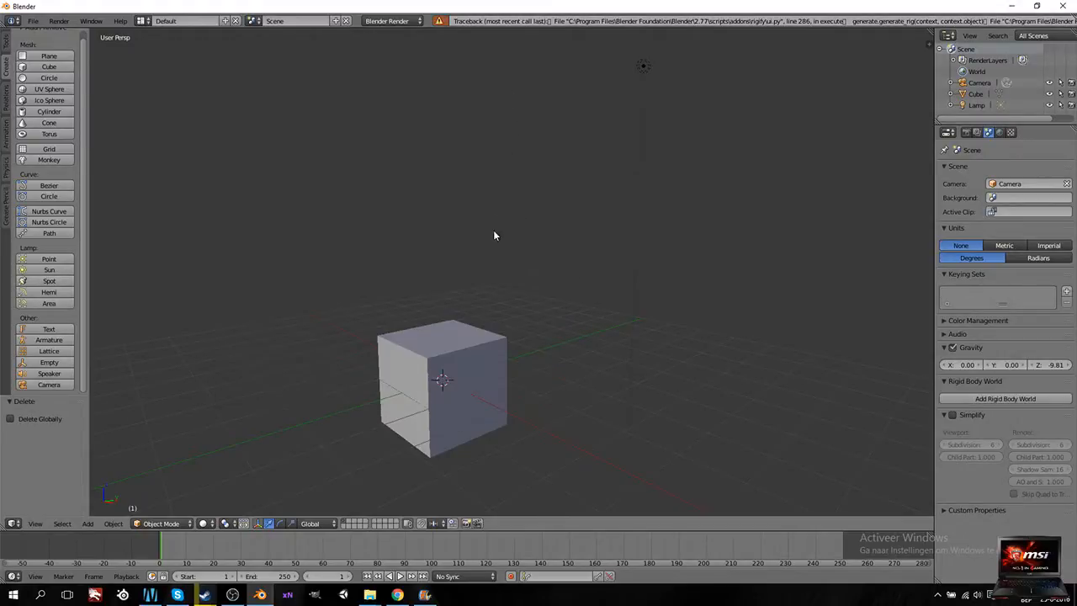
Step: Add a Pitchipoy human metarig and scale it up to about 3 times its size
key("space")
type("rig")
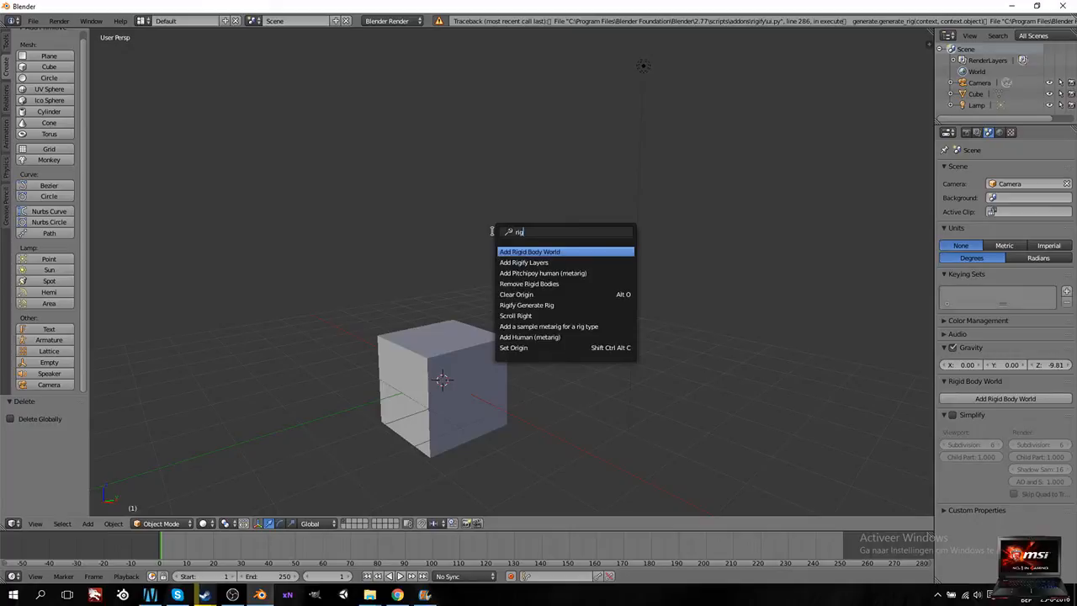
left_click(557, 274)
middle_click_drag(488, 356, 466, 400)
key("s")
left_click(582, 417)
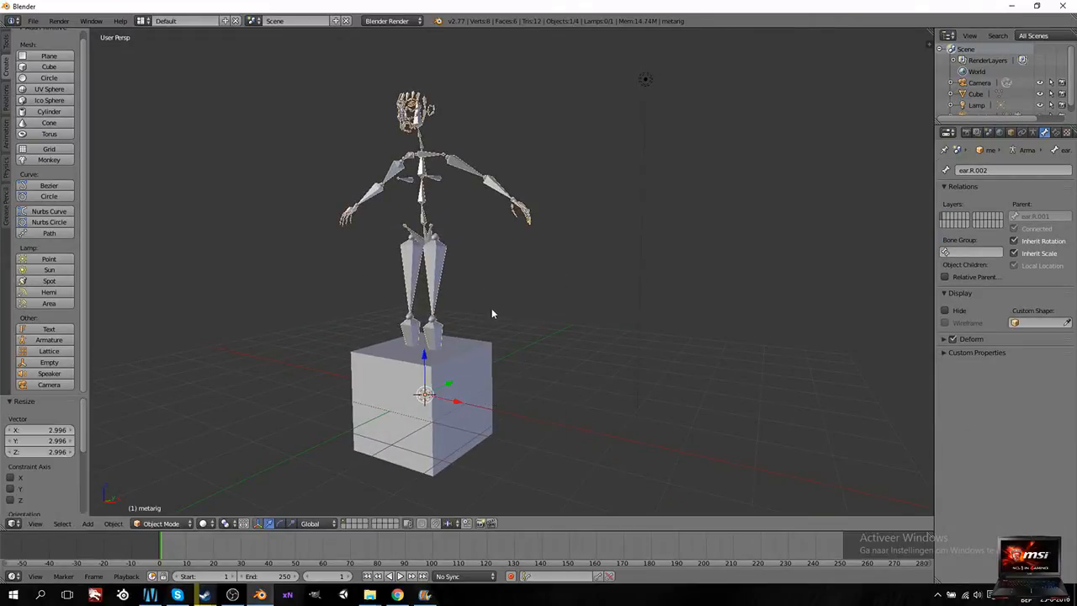
Step: Examine the human metarig's bones from several angles, from the feet up to the head
scroll(490, 307, "up", 5)
middle_click_drag(461, 350, 606, 378)
scroll(493, 268, "up", 2)
scroll(557, 379, "down", 5, "shift")
scroll(554, 375, "down", 5, "ctrl")
scroll(553, 375, "down", 3)
scroll(553, 374, "down", 5, "shift")
scroll(593, 355, "down", 20, "shift")
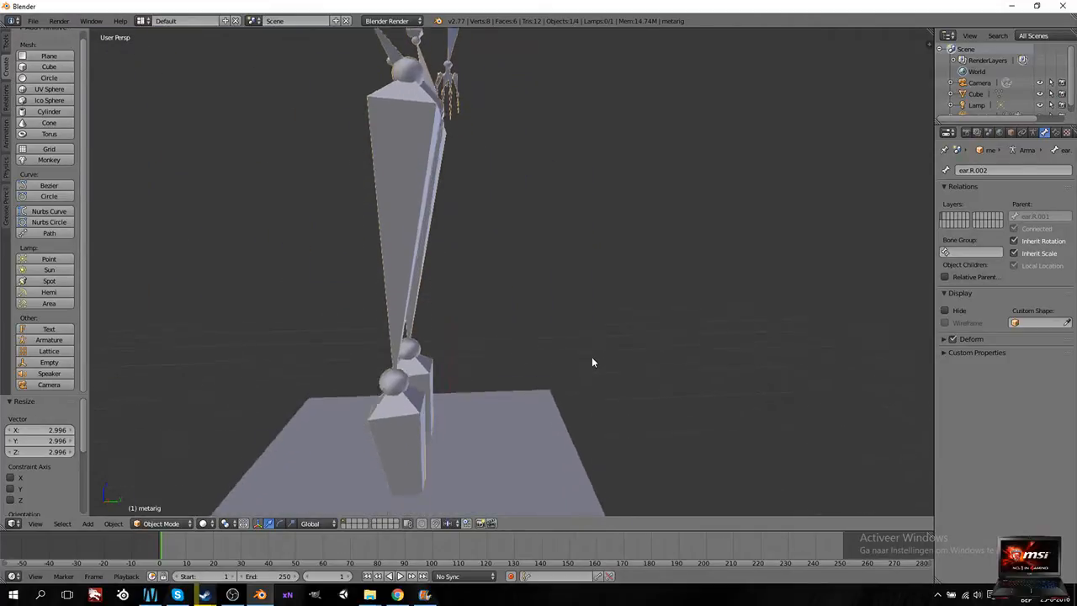
scroll(564, 367, "up", 3)
scroll(549, 365, "down", 3)
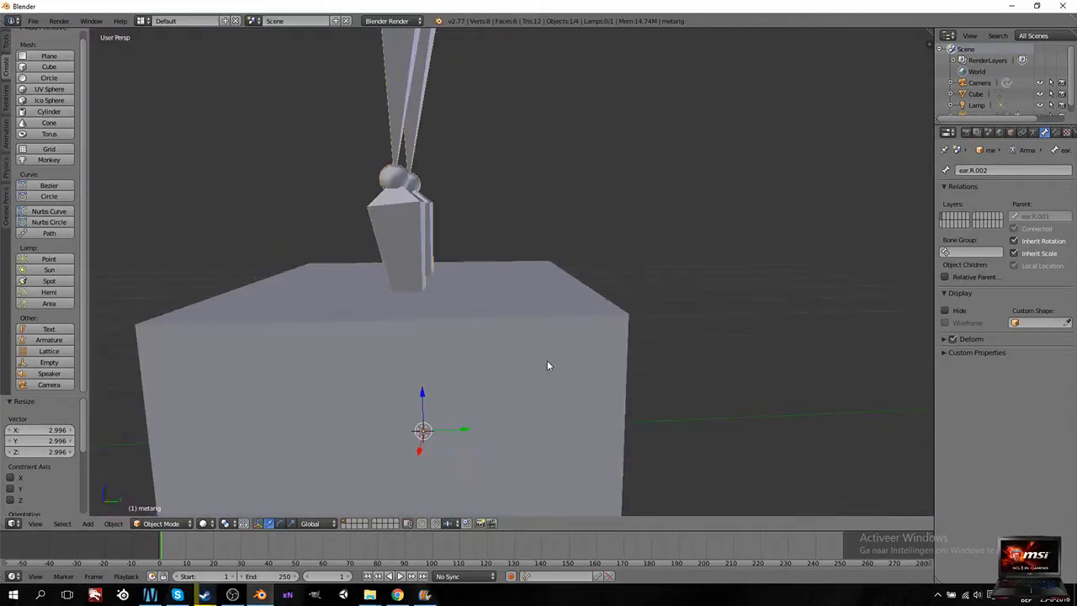
scroll(548, 365, "down", 5)
scroll(547, 361, "up", 7, "shift")
middle_click_drag(508, 371, 560, 383)
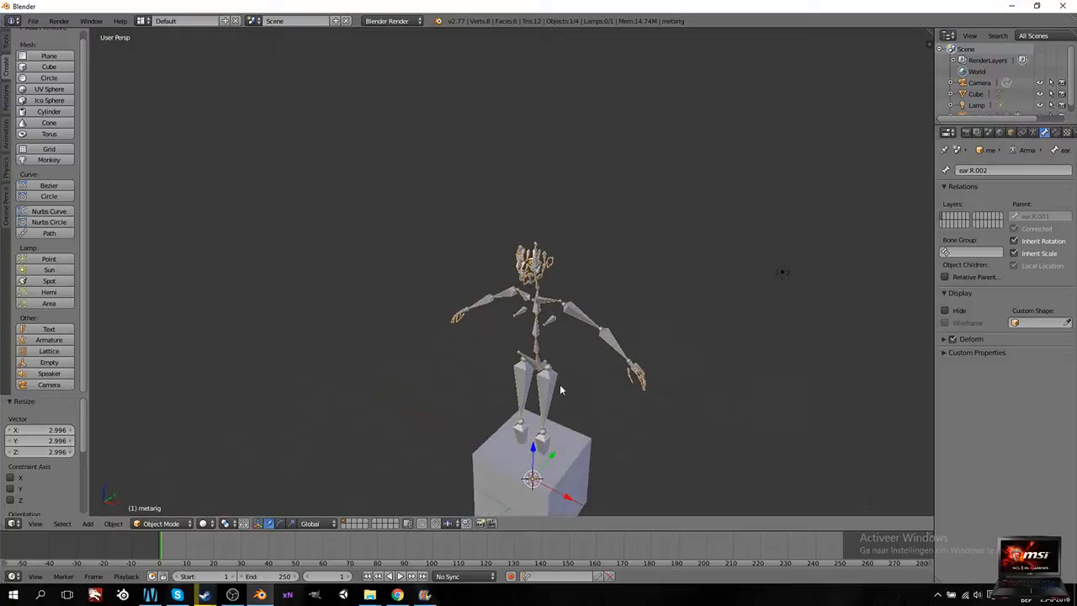
Step: Delete the human metarig from the scene
scroll(562, 383, "up", 4)
key("x")
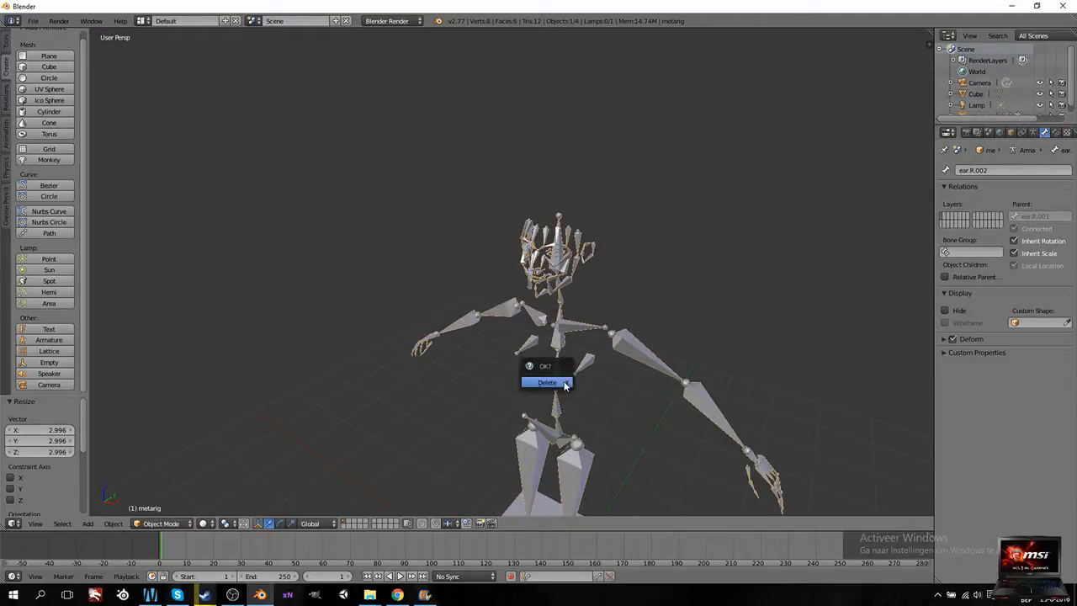
left_click(566, 382)
scroll(572, 386, "down", 3)
scroll(579, 388, "down", 3, "shift")
scroll(577, 388, "up", 5)
scroll(629, 375, "down", 3)
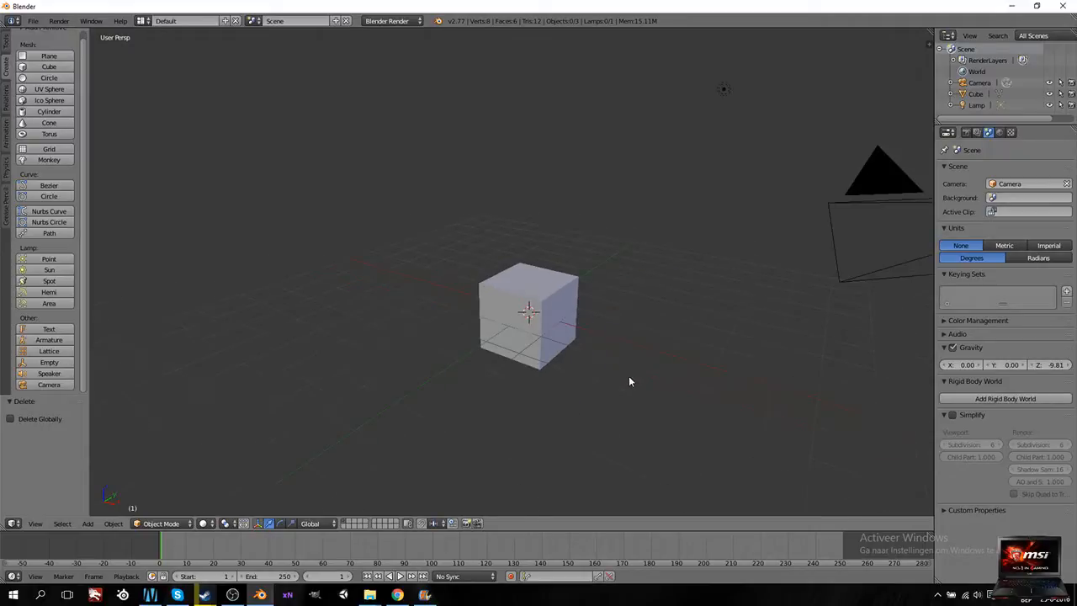
scroll(628, 375, "down", 1, "shift")
scroll(624, 373, "up", 3, "ctrl")
scroll(584, 359, "down", 4, "ctrl")
scroll(584, 358, "down", 3, "shift")
scroll(584, 359, "up", 3, "ctrl")
scroll(564, 370, "up", 5, "shift")
middle_click_drag(562, 368, 485, 287)
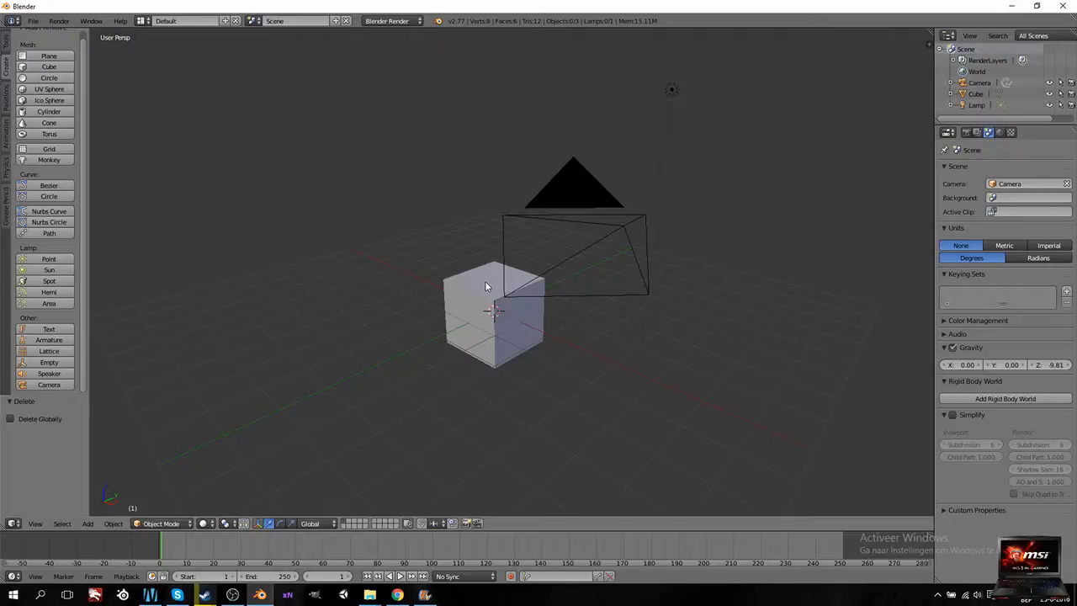
Step: Select the cube and duplicate it in place, keeping the copy at the same location
right_click(483, 296)
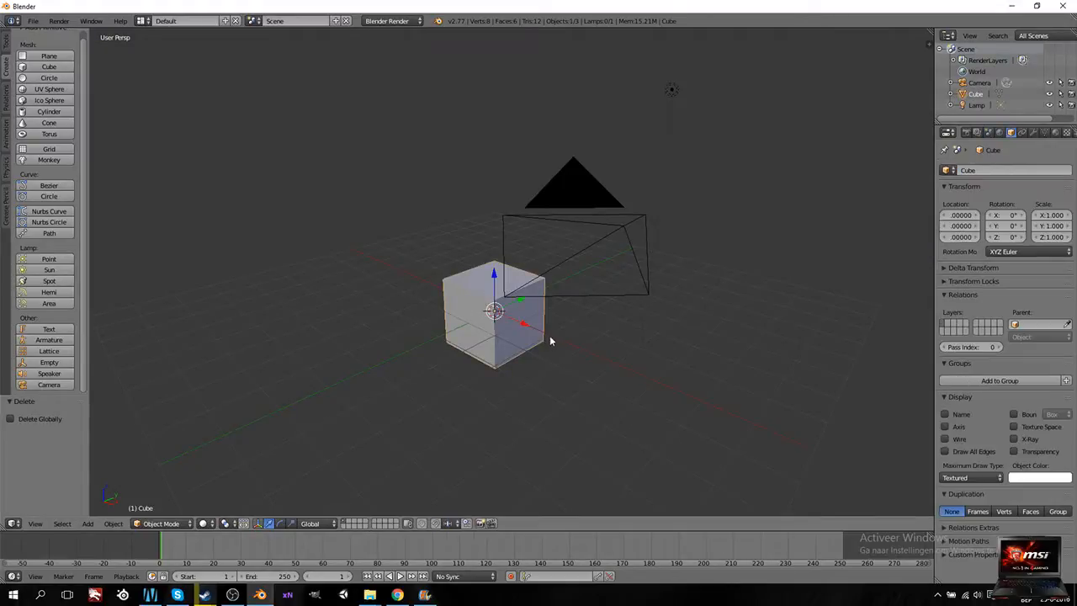
key("g")
right_click(514, 361)
key("shift+d")
right_click(533, 370)
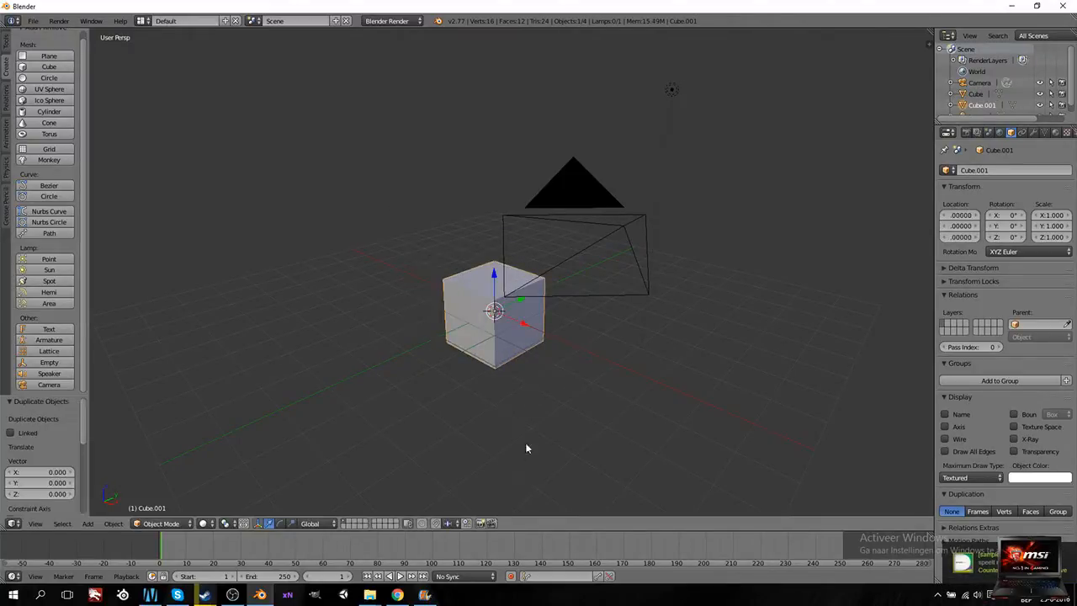
Step: Switch mesh editing from the duplicate to the original cube and add four evenly spaced loop cuts in one direction
scroll(507, 370, "up", 3)
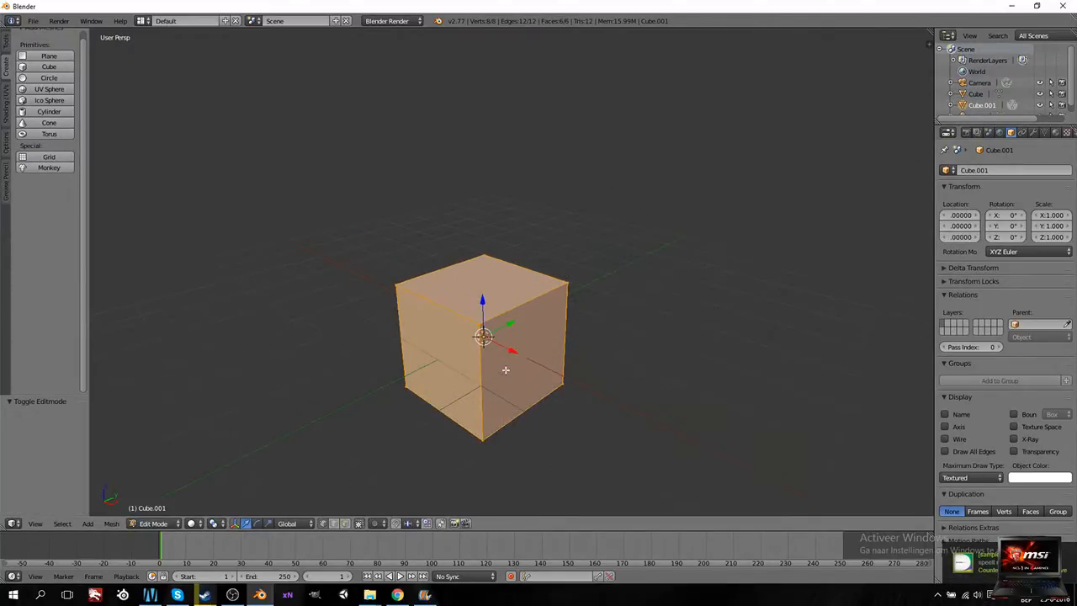
middle_click_drag(455, 355, 500, 338)
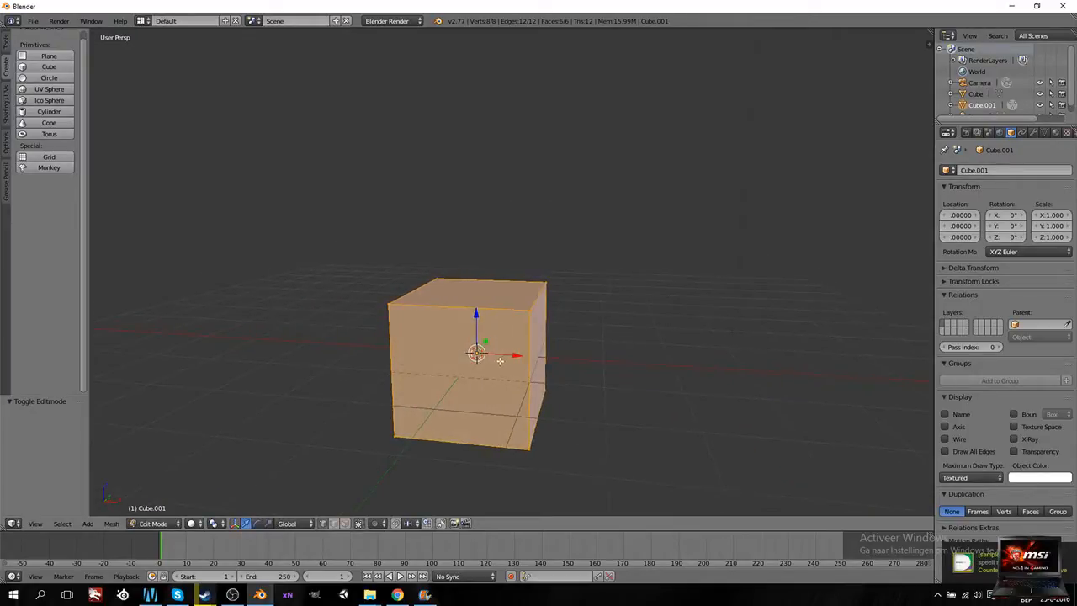
middle_click_drag(492, 329, 476, 317)
key("Tab")
right_click(476, 313)
key("Tab")
key("ctrl+r")
scroll(465, 315, "up", 3)
left_click(465, 316)
right_click(471, 310)
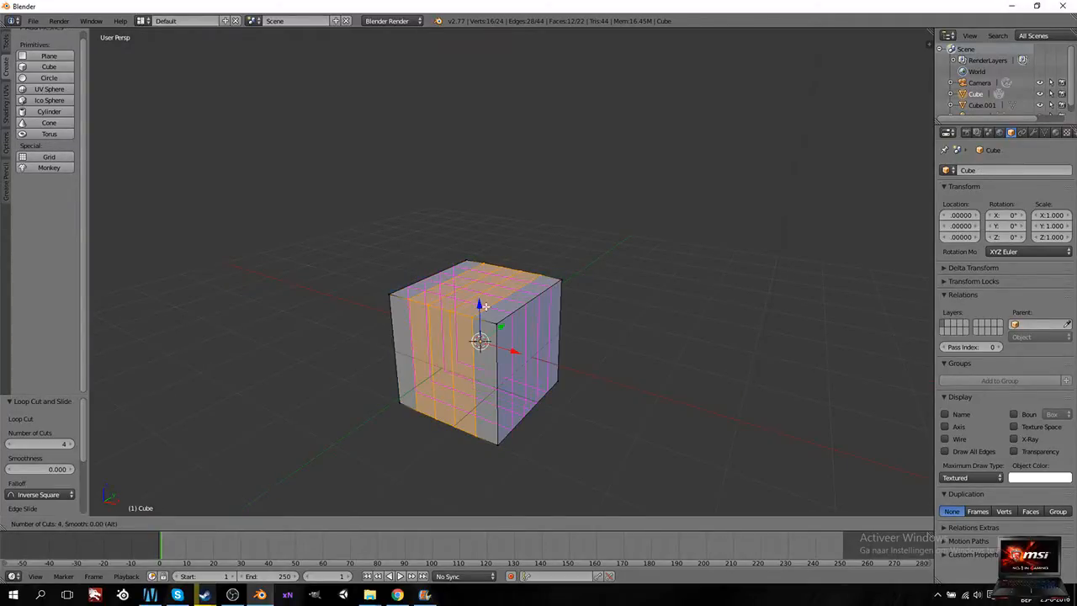
Step: Add four evenly spaced loop cuts in each of the original cube's two remaining directions
left_click(485, 306)
right_click(484, 306)
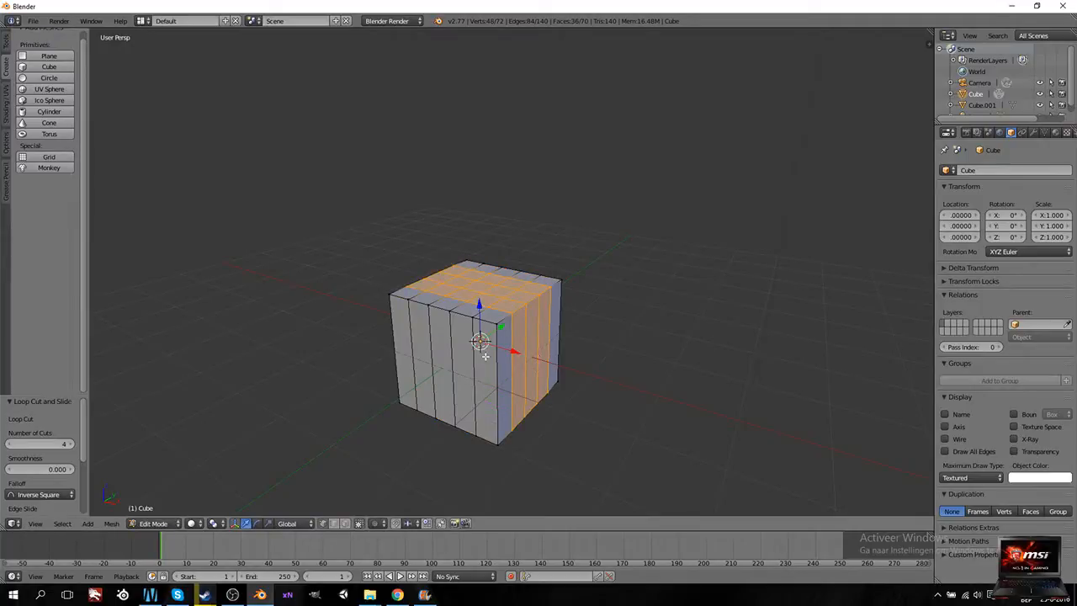
key("ctrl+r")
scroll(484, 356, "down", 1)
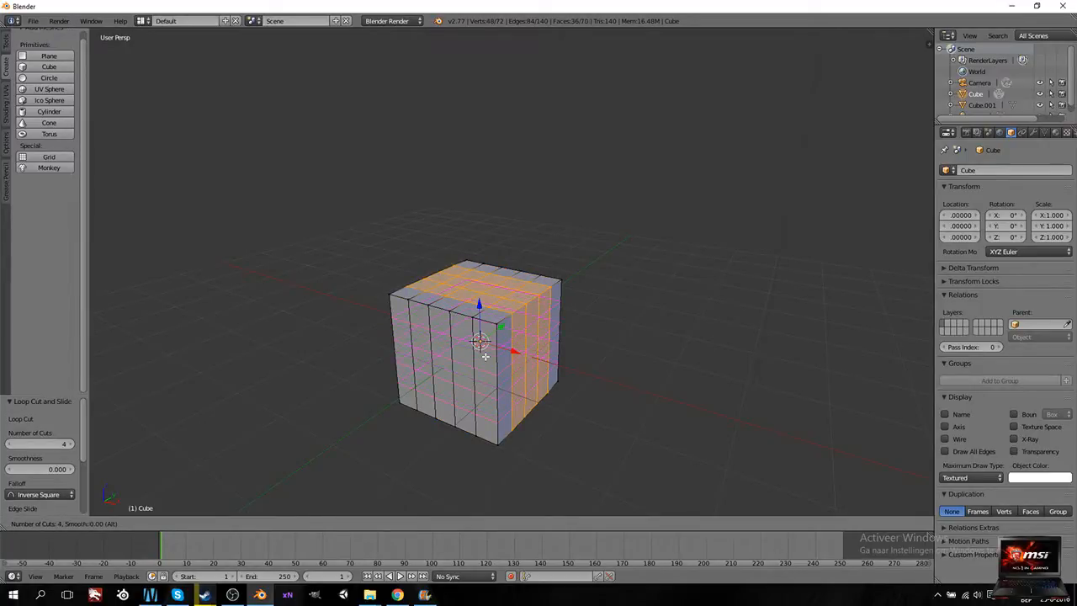
left_click(484, 356)
right_click(485, 356)
Step: Select the four top corner vertices of the subdivided cube and scale them slightly inward
right_click(497, 317)
right_click(392, 295, "shift")
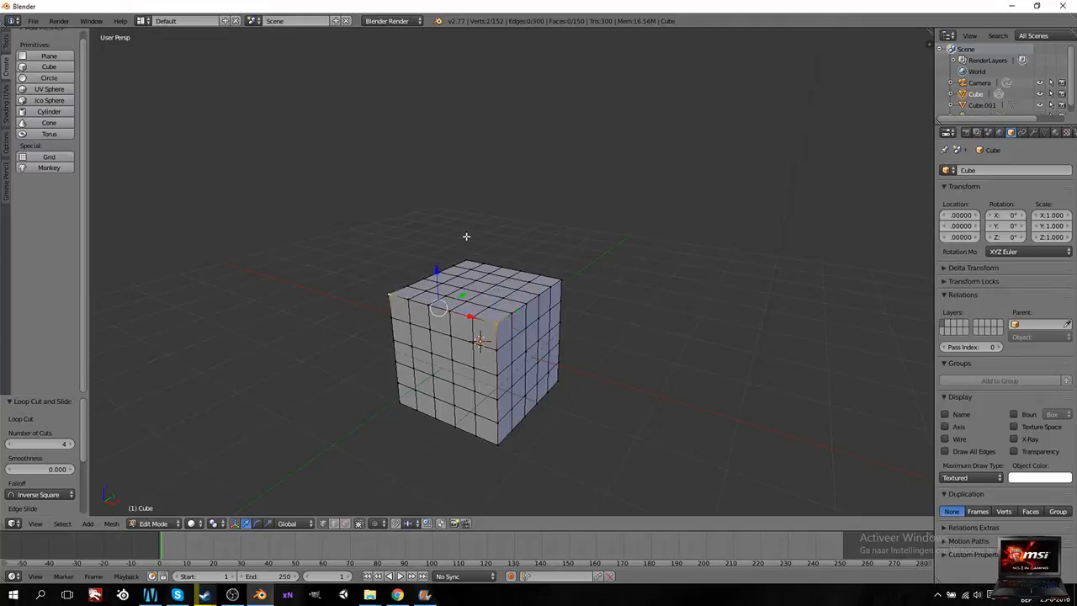
right_click(468, 262, "shift")
right_click(556, 278, "shift")
key("s")
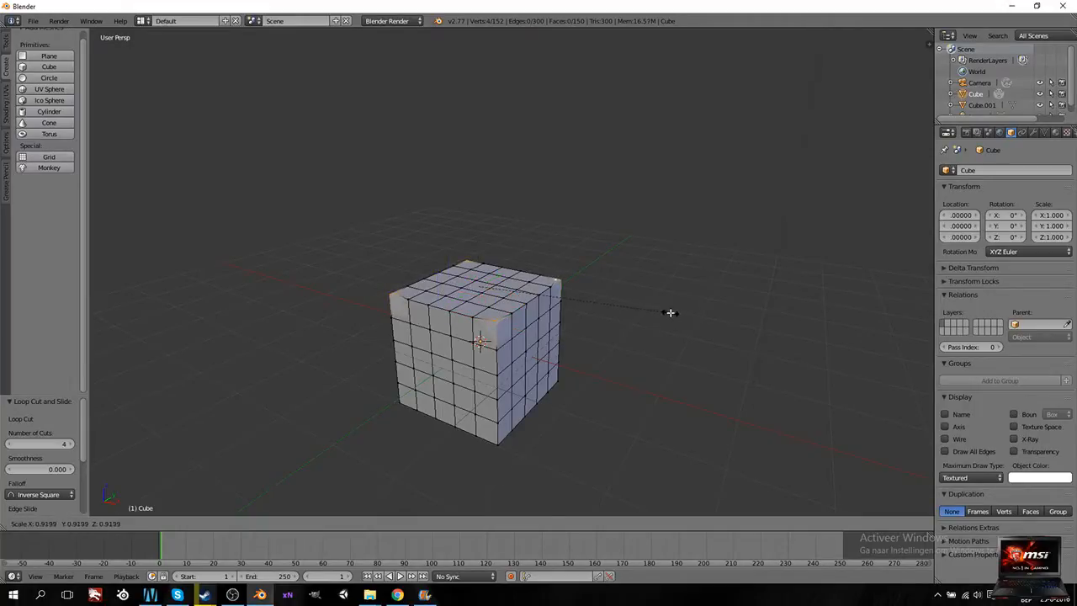
left_click(657, 309)
Step: Switch mesh editing to the duplicate cube and enable snapping to faces
key("Tab")
right_click(497, 333)
key("Tab")
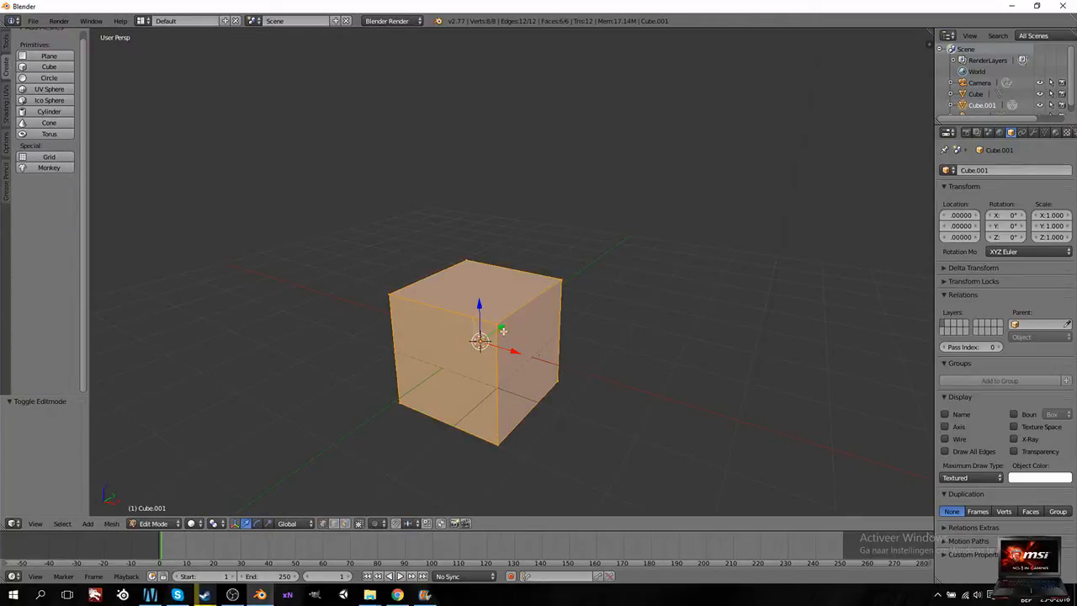
left_click(407, 524)
left_click(423, 473)
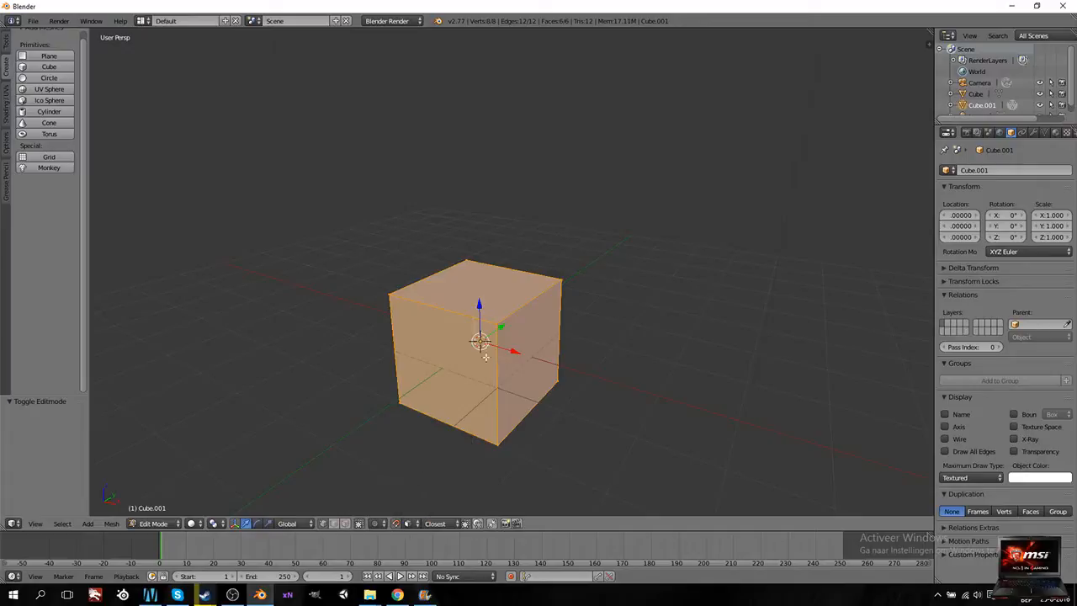
Step: Move the duplicate's front top corner vertex onto the original cube's surface and extrude further vertices around its cut corner
right_click(483, 371)
key("g")
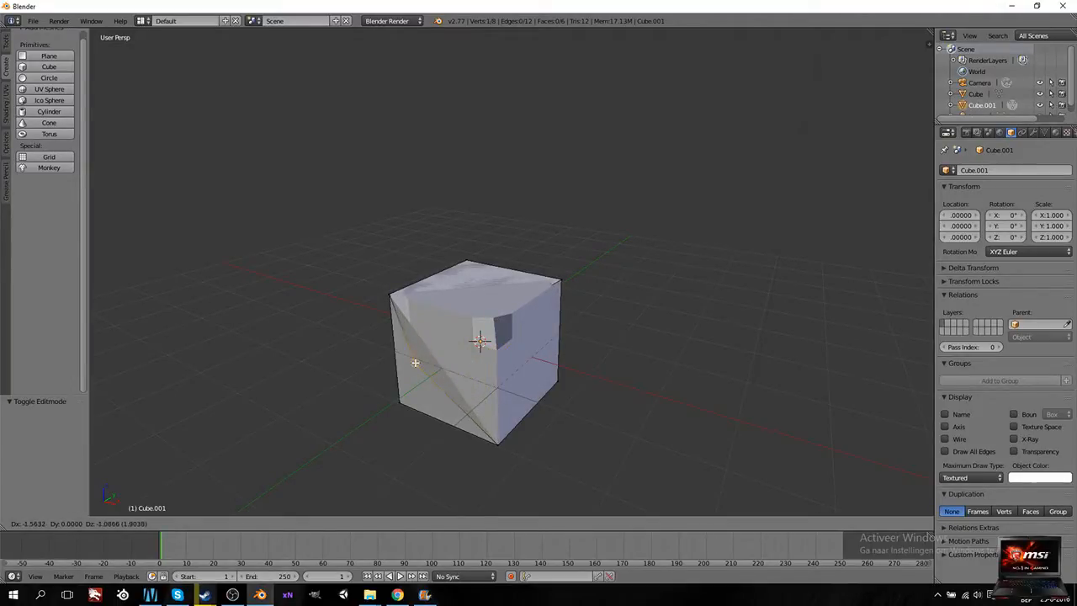
left_click(471, 345)
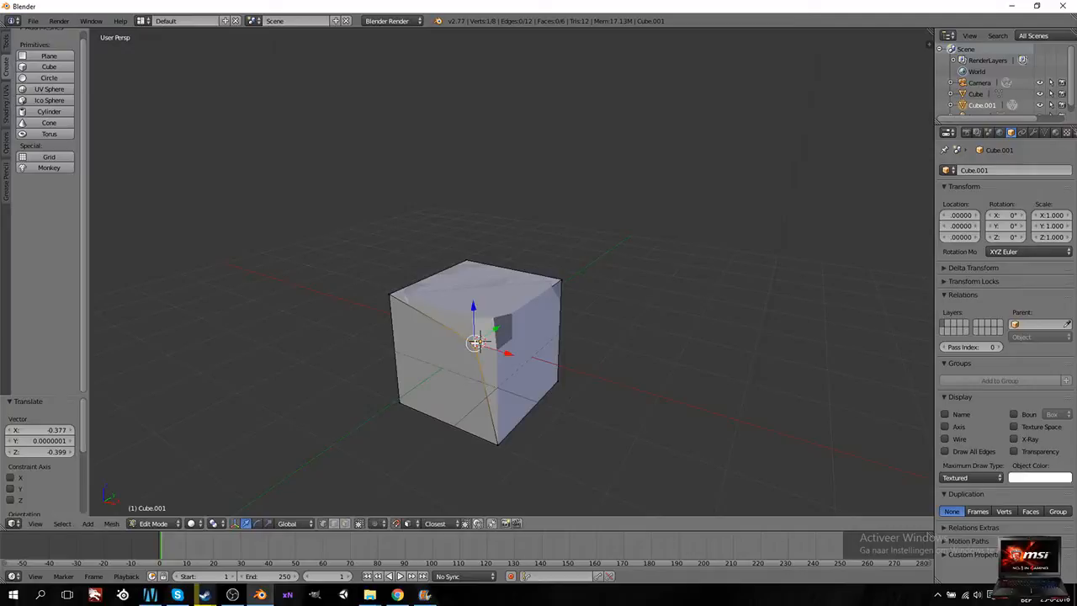
key("g")
left_click(496, 319)
key("e")
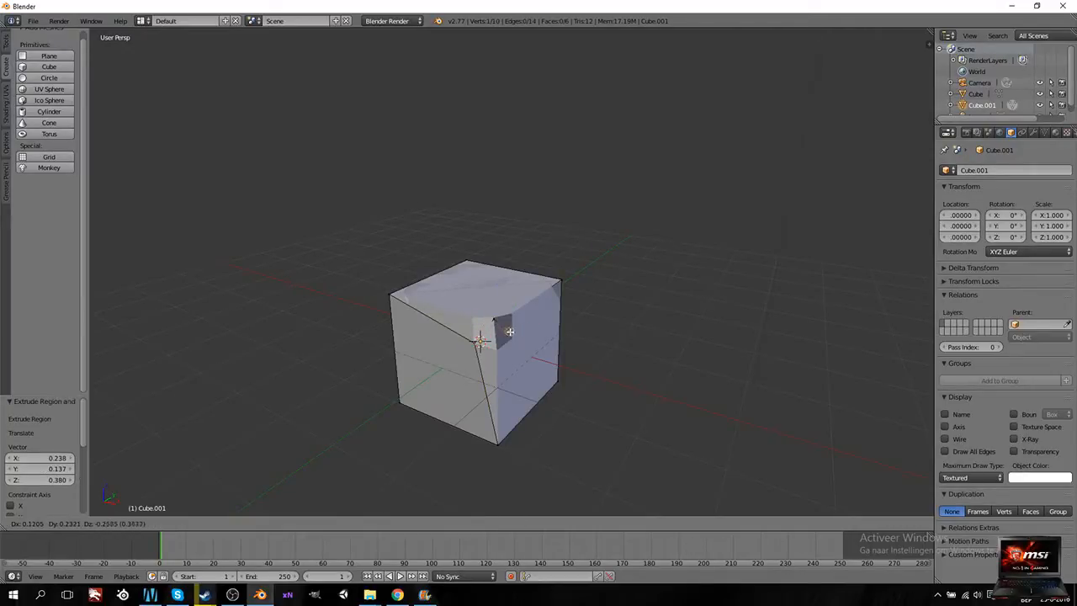
left_click(488, 345)
middle_click_drag(488, 345, 537, 370)
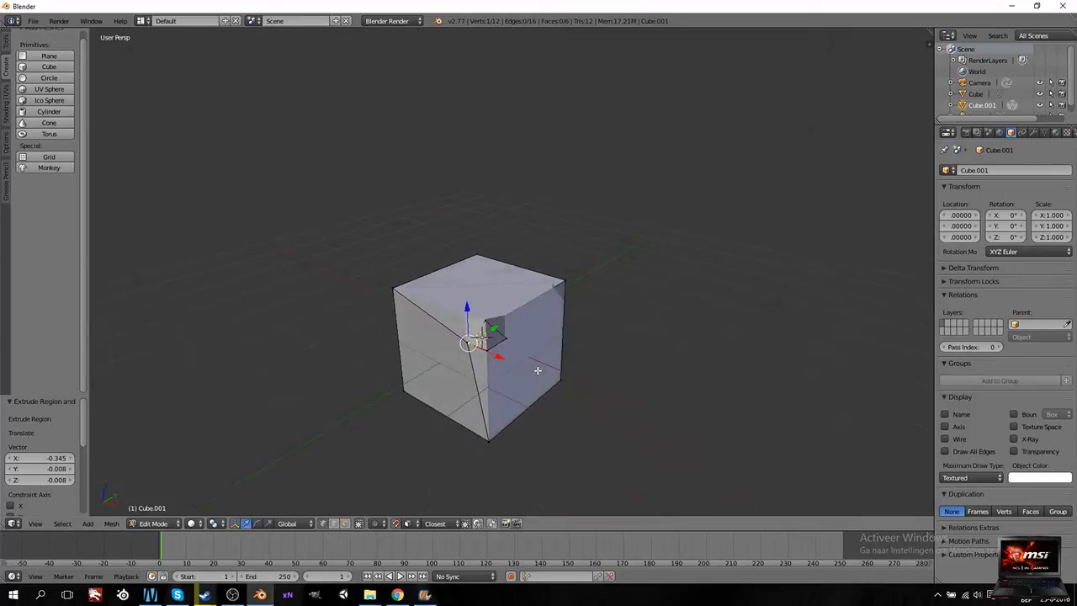
Step: Inspect the duplicate cube's extruded vertices in local view, then return to the full scene in Object Mode
key("KP_Divide")
right_click(581, 117, "shift")
middle_click_drag(600, 214, 411, 223)
scroll(527, 223, "down", 5)
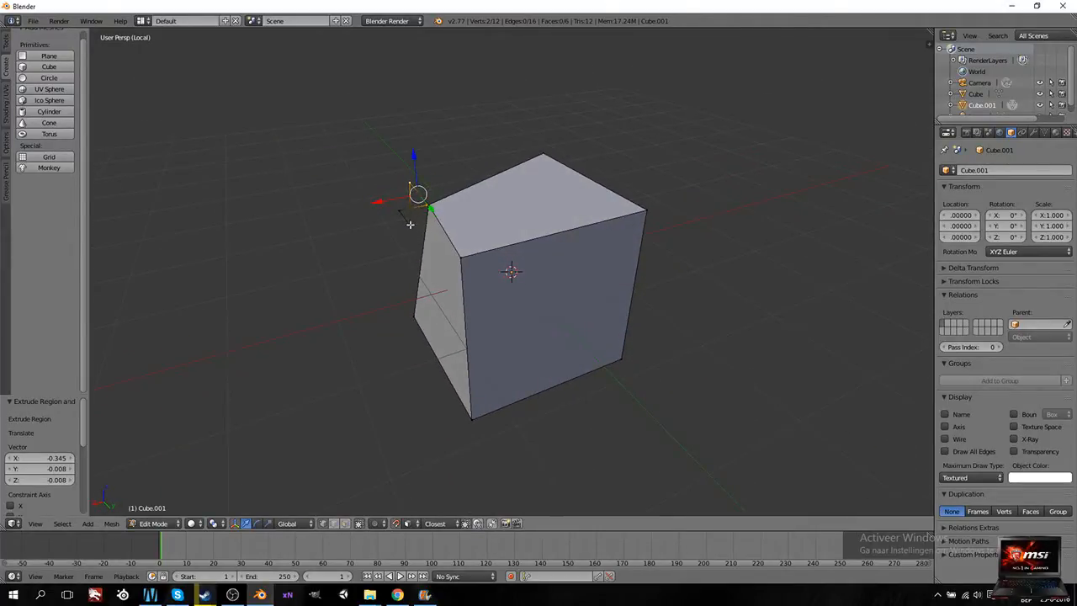
key("KP_Divide")
key("Tab")
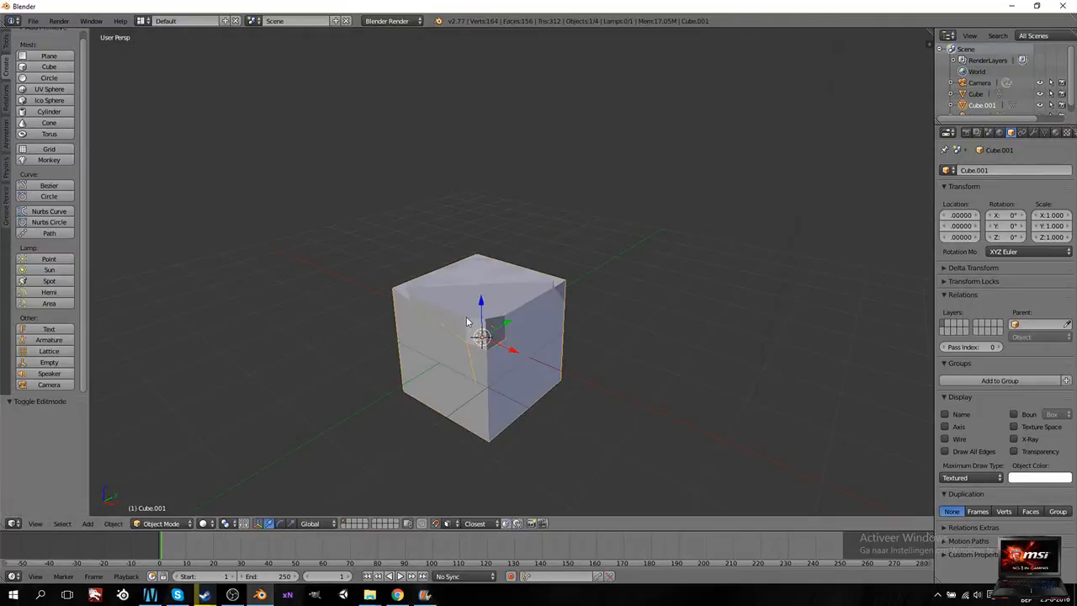
Step: Move the duplicate cube about -3.77 units along the X axis, clear of the original
key("g")
key("x")
left_click(381, 301)
middle_click_drag(381, 302, 428, 329)
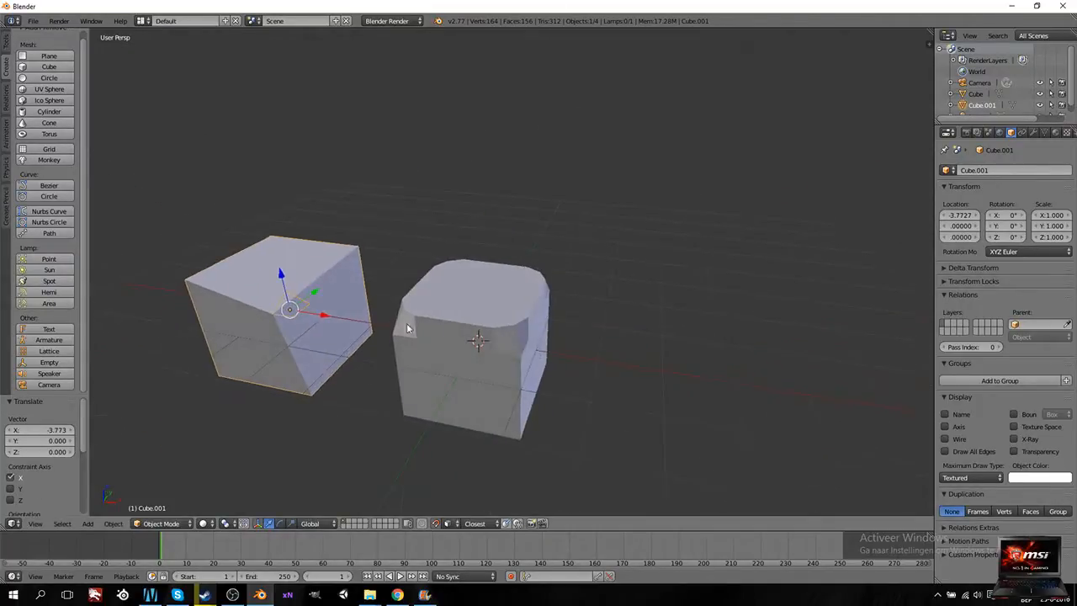
Step: Try to move the duplicate cube along X with face snapping, then set the snap element to Increment
left_click_drag(321, 316, 508, 353)
right_click(507, 353)
left_click(447, 523)
left_click(462, 511)
Step: Try to move the duplicate cube along X with increment snapping, then clear its location
left_click_drag(337, 324, 510, 354)
right_click(510, 354)
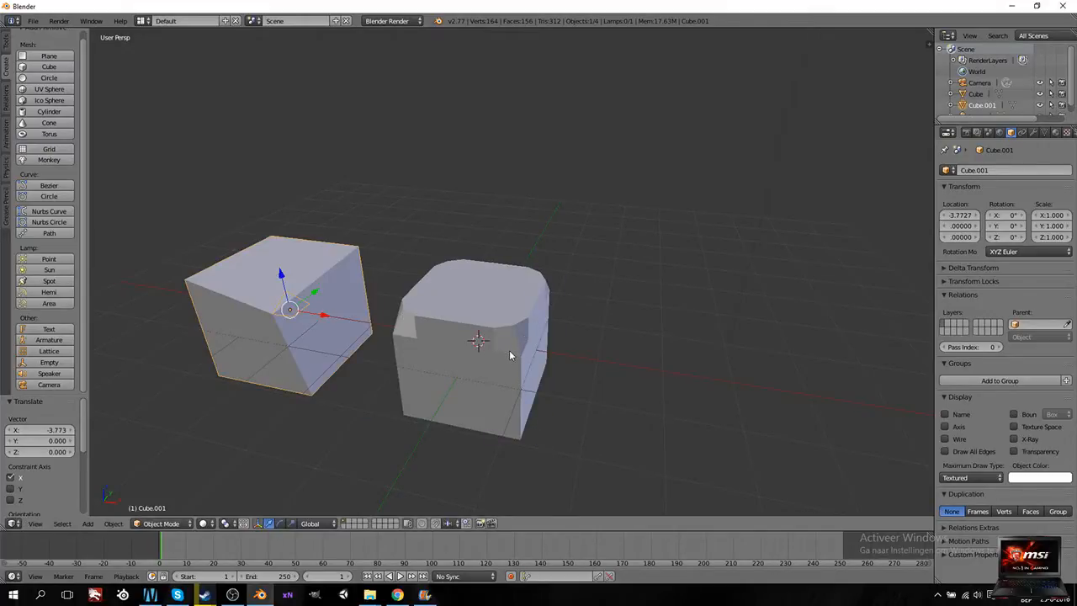
key("alt+g")
mouse_move(511, 353)
middle_mouse_down()
mouse_move(525, 372)
mouse_move(498, 371)
middle_mouse_up()
scroll(498, 371, "down", 3)
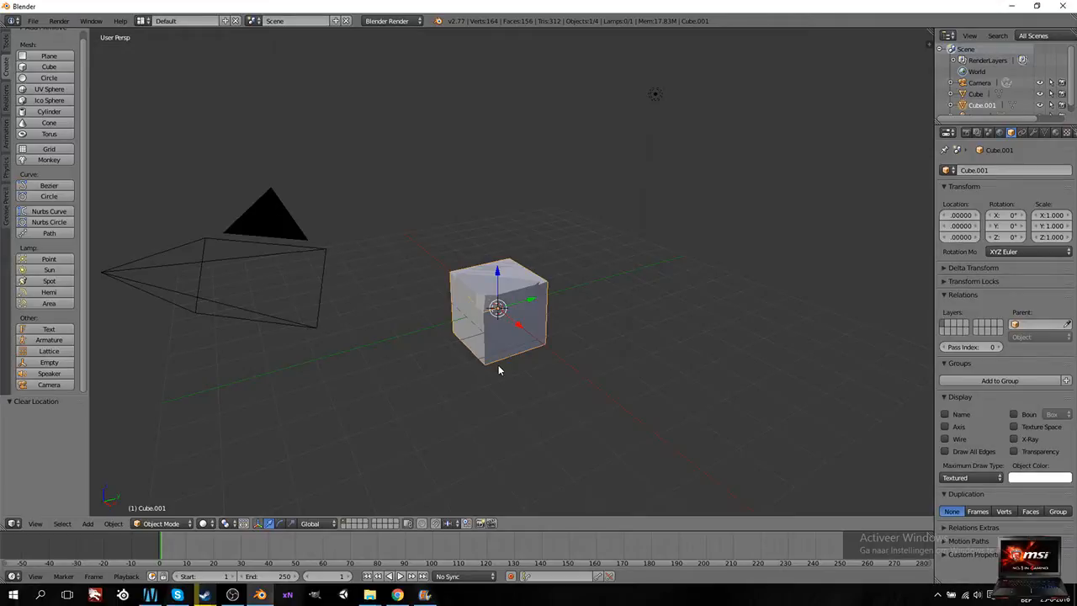
Step: Add a Subdivision Surface modifier to the duplicate cube in Edit Mode
middle_click_drag(439, 380, 494, 393)
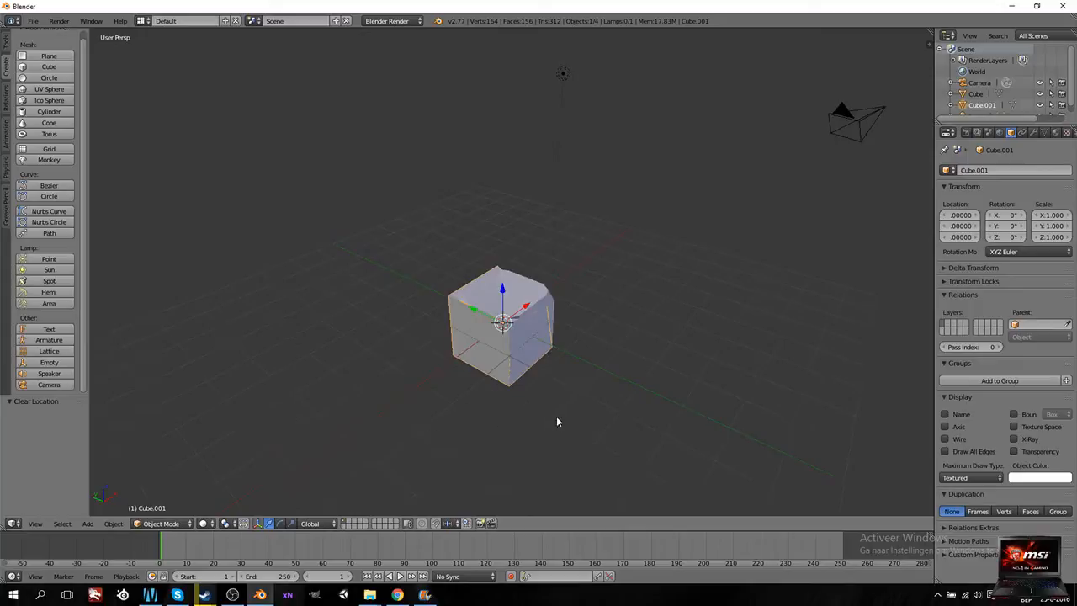
middle_click_drag(554, 422, 471, 421)
left_click(160, 523)
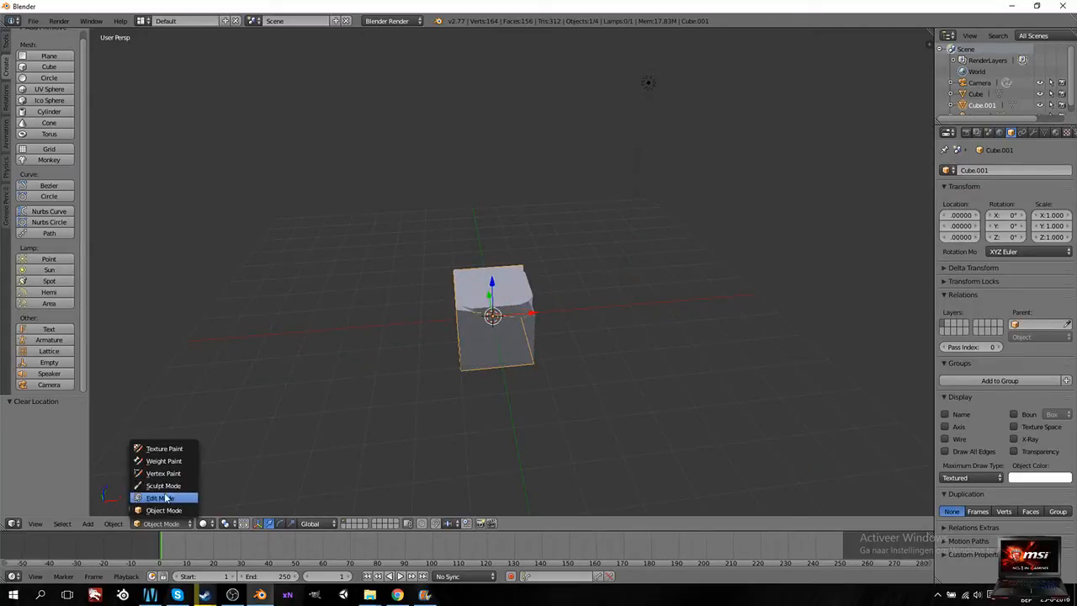
left_click(165, 498)
left_click(1034, 133)
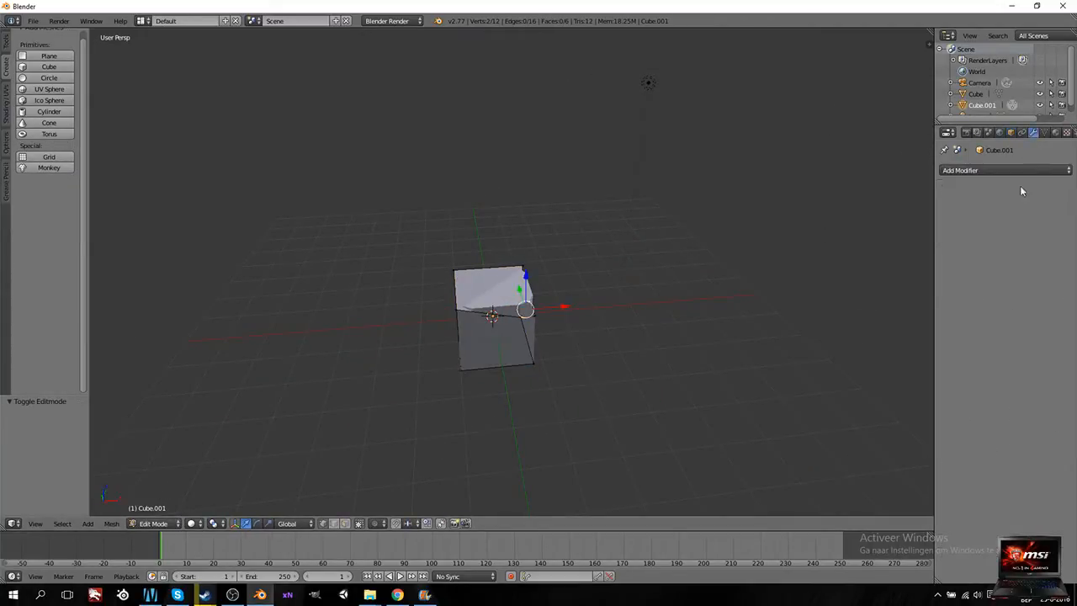
left_click(1003, 171)
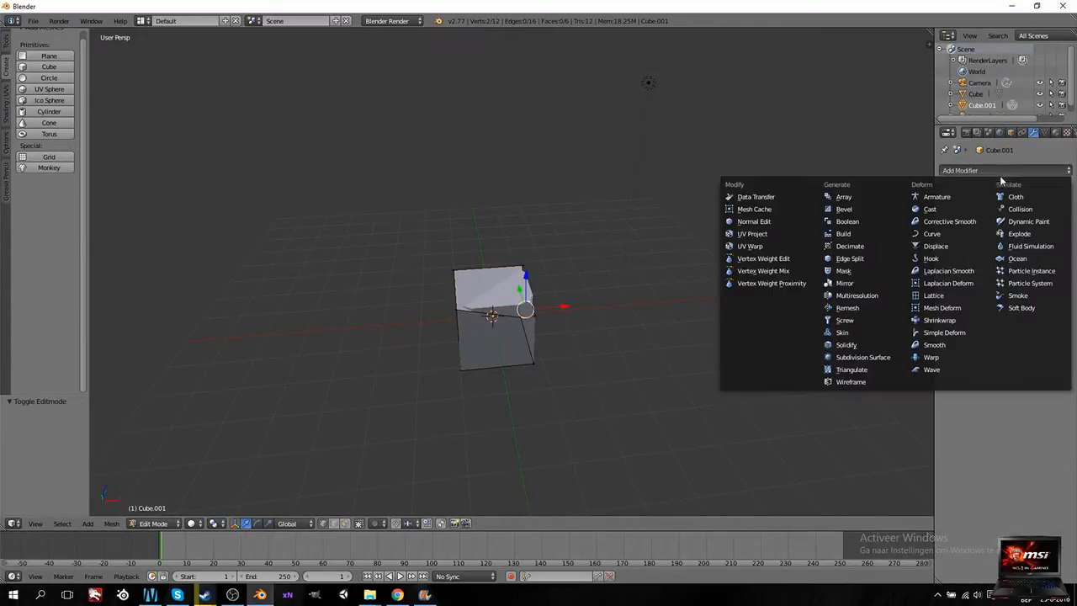
left_click(862, 359)
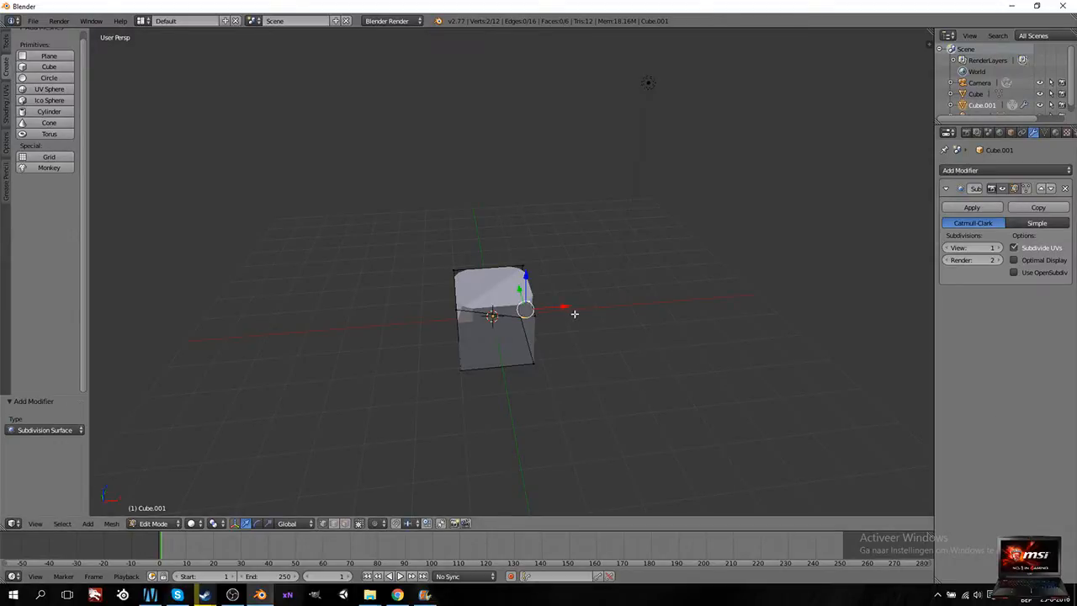
Step: In Object Mode, move the duplicate cube -4 units along the X axis, clear of the original
key("Tab")
key("g")
key("x")
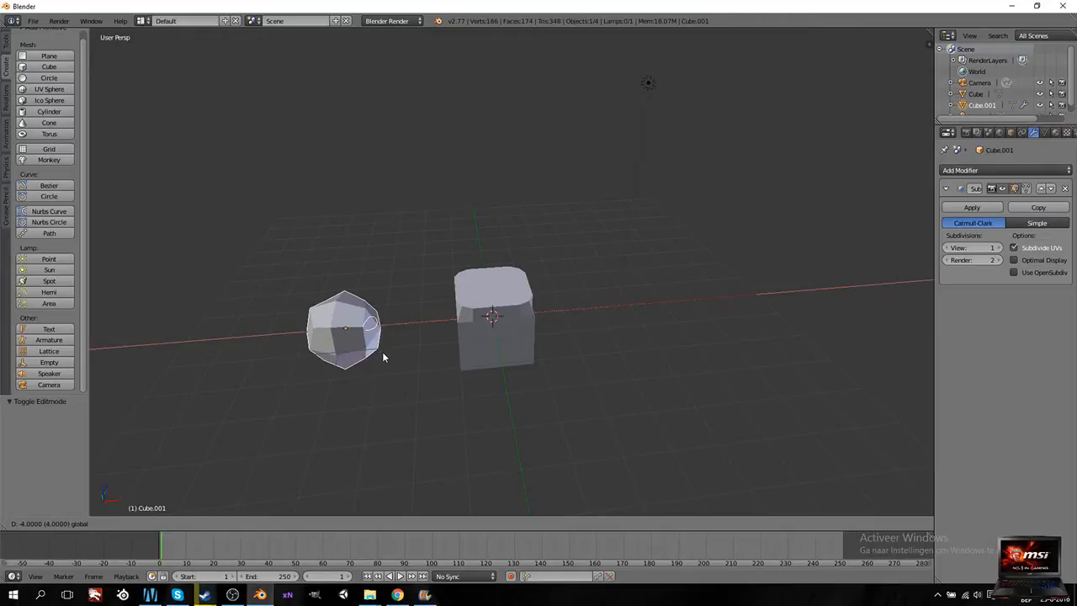
left_click(382, 352)
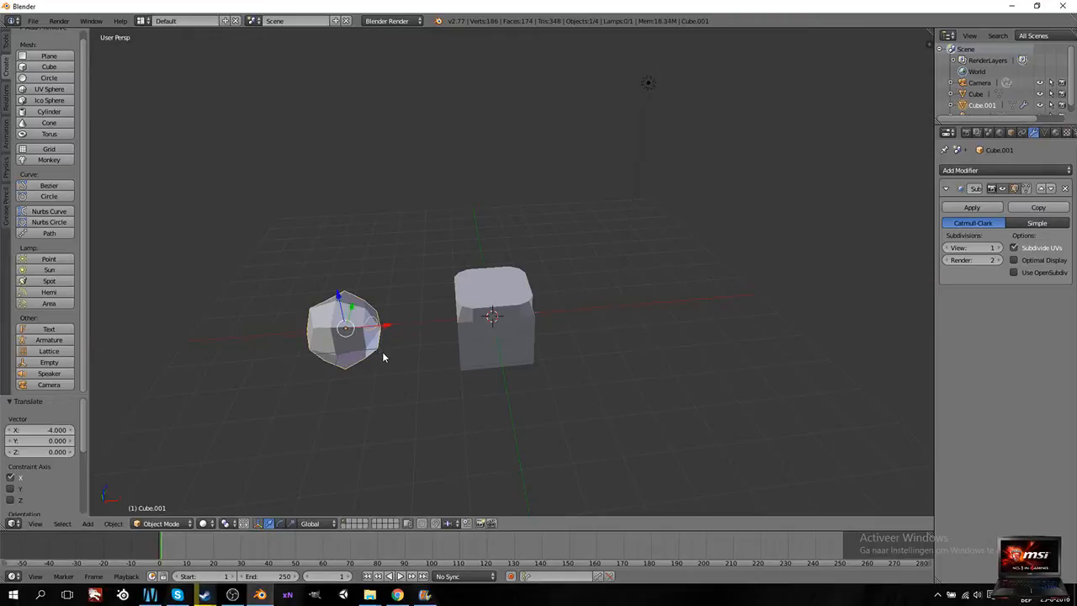
Step: Set the Subdivision Surface modifier's view level to 4 on the duplicate cube
left_click(1001, 248)
left_click(1001, 248)
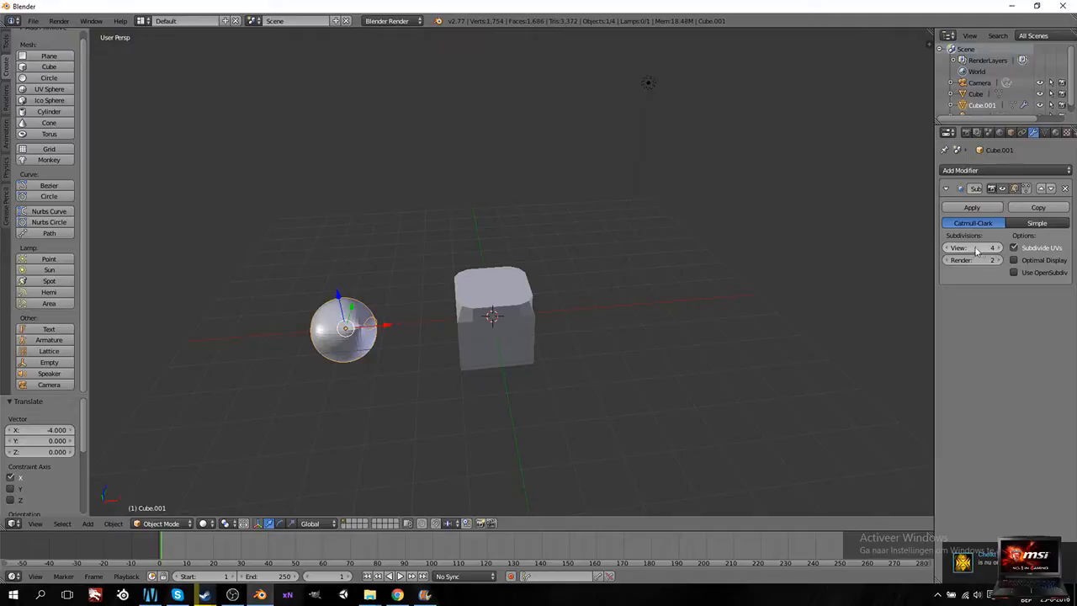
left_click(1001, 248)
Step: Add two edge loops to the duplicate cube, sliding one close to each X end to tighten the subdivided shape
key("Tab")
scroll(289, 328, "up", 1)
key("ctrl+r")
left_click(289, 328)
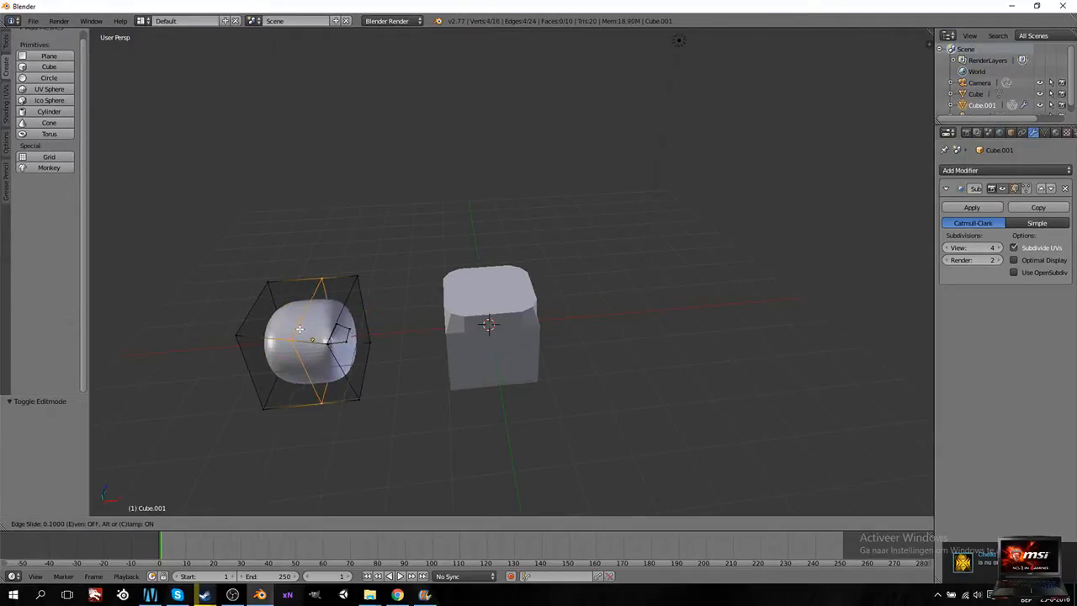
left_click(288, 339)
left_click(288, 339)
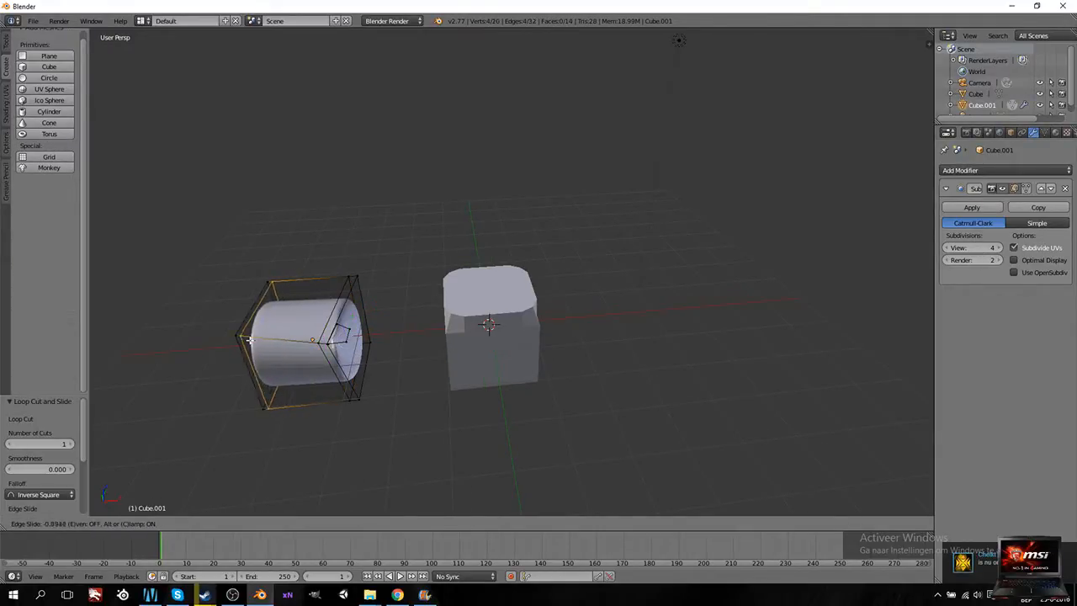
left_click(253, 334)
Step: Add further edge loops near the duplicate cube's remaining edges to sharpen its rounded corners, and return to Object Mode
key("ctrl+r")
left_click(253, 320)
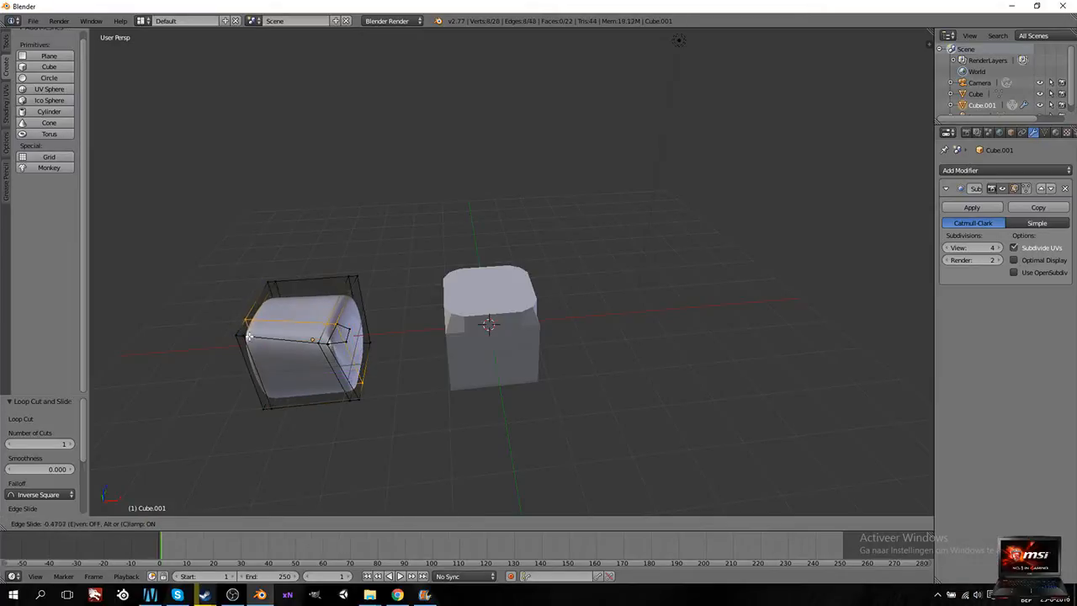
left_click(263, 335)
key("ctrl+r")
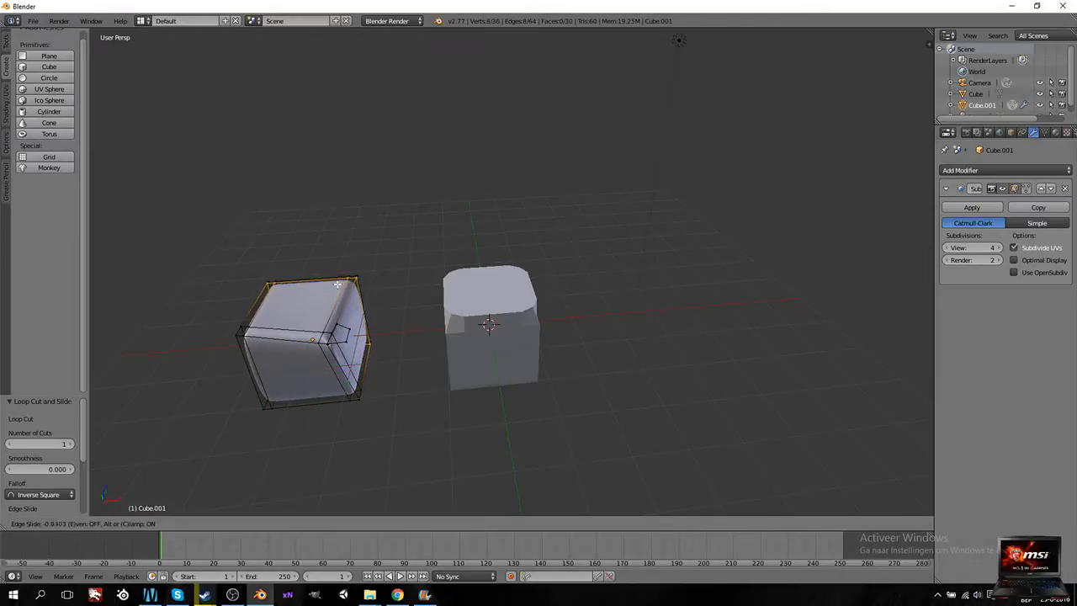
key("Escape")
key("Tab")
middle_click_drag(328, 350, 432, 353)
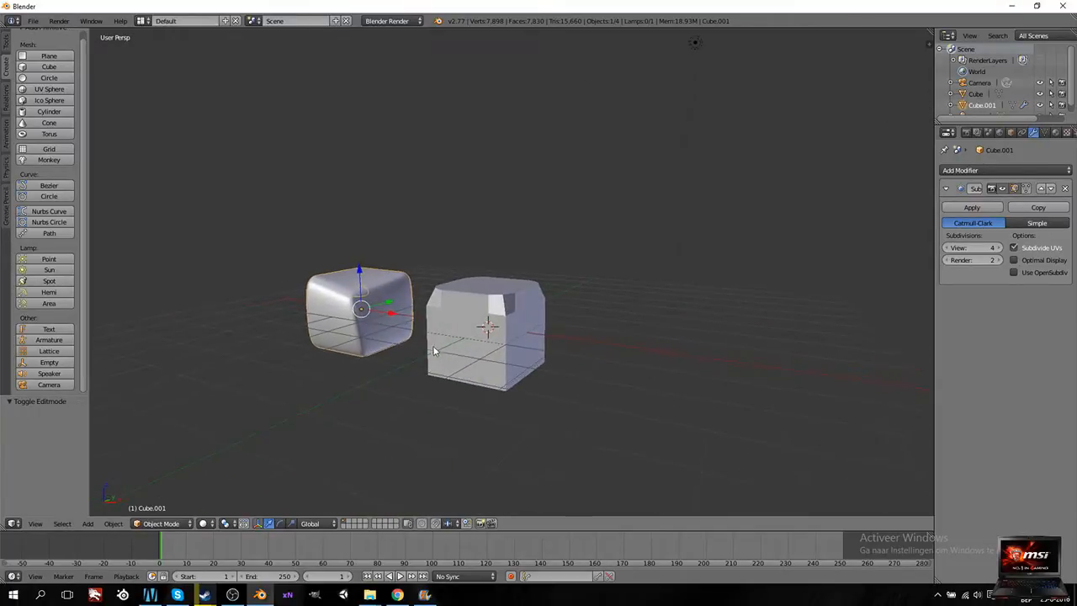
Step: Delete both the subdivided duplicate cube and the original cube from the scene
key("x")
left_click(362, 313)
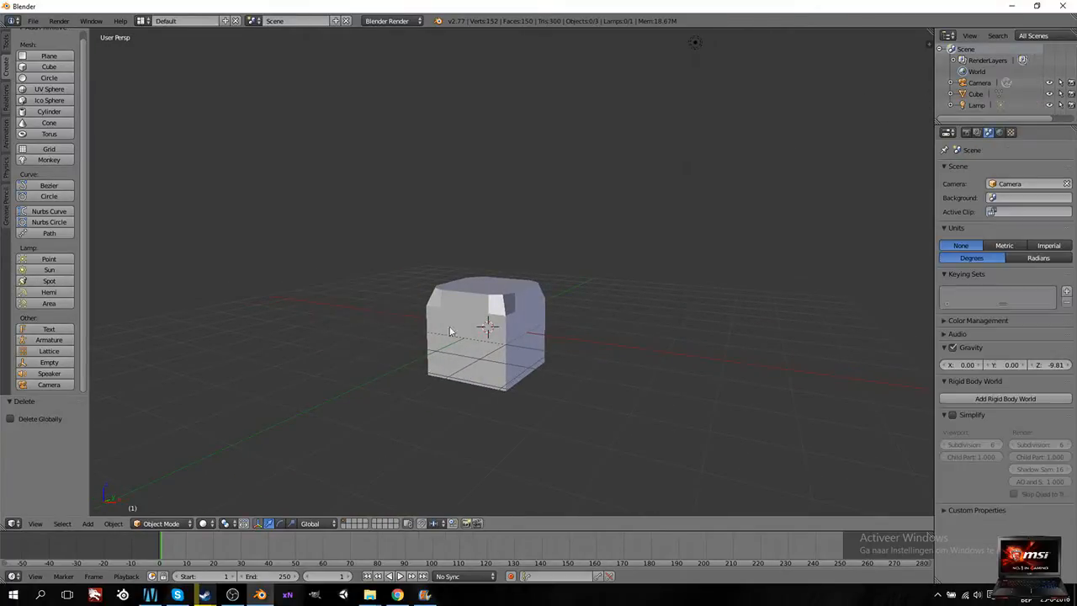
right_click(511, 329)
key("x")
left_click(515, 330)
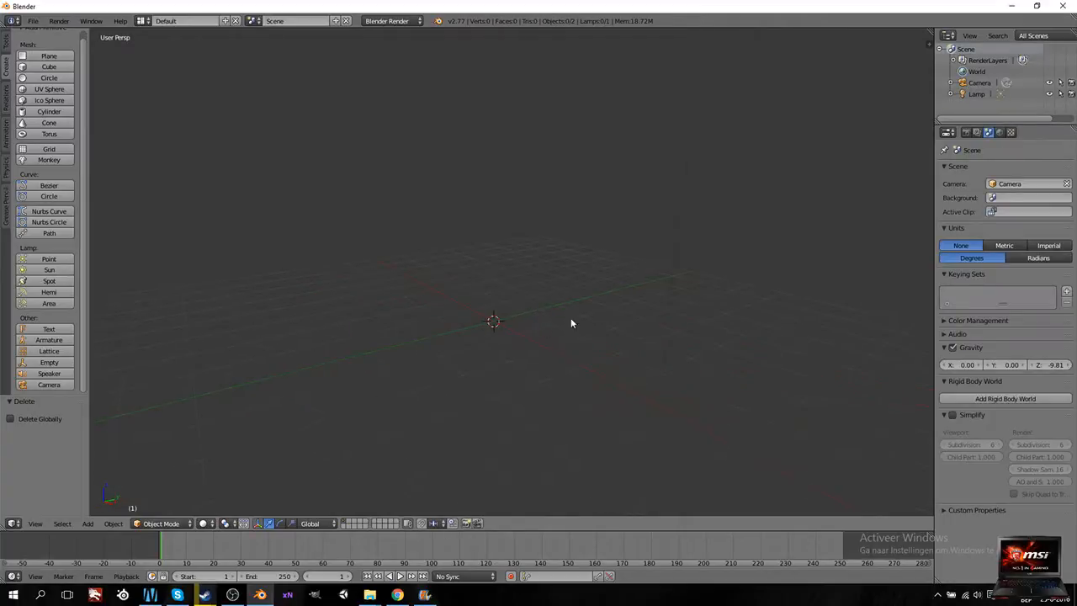
Step: Add a new cube mesh with radius 1 at the scene origin
left_click(49, 66)
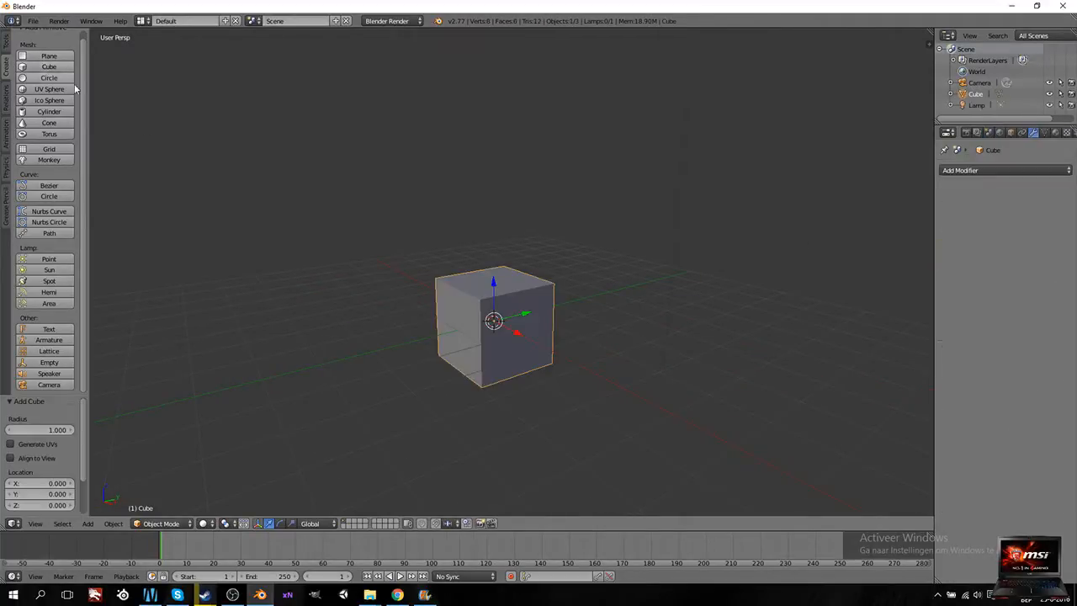
scroll(584, 356, "down", 5)
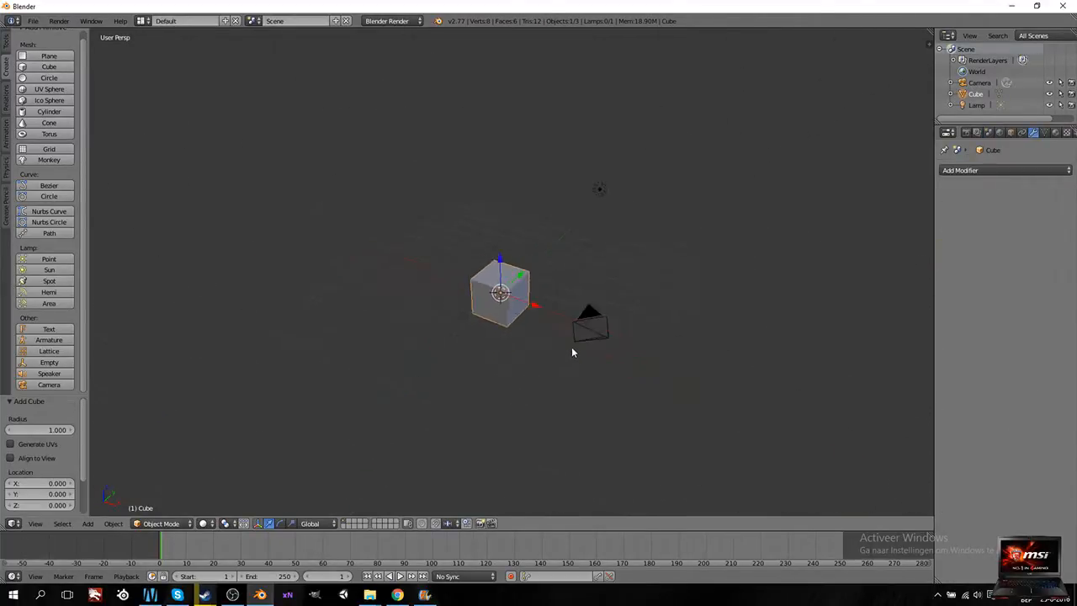
scroll(540, 352, "up", 4)
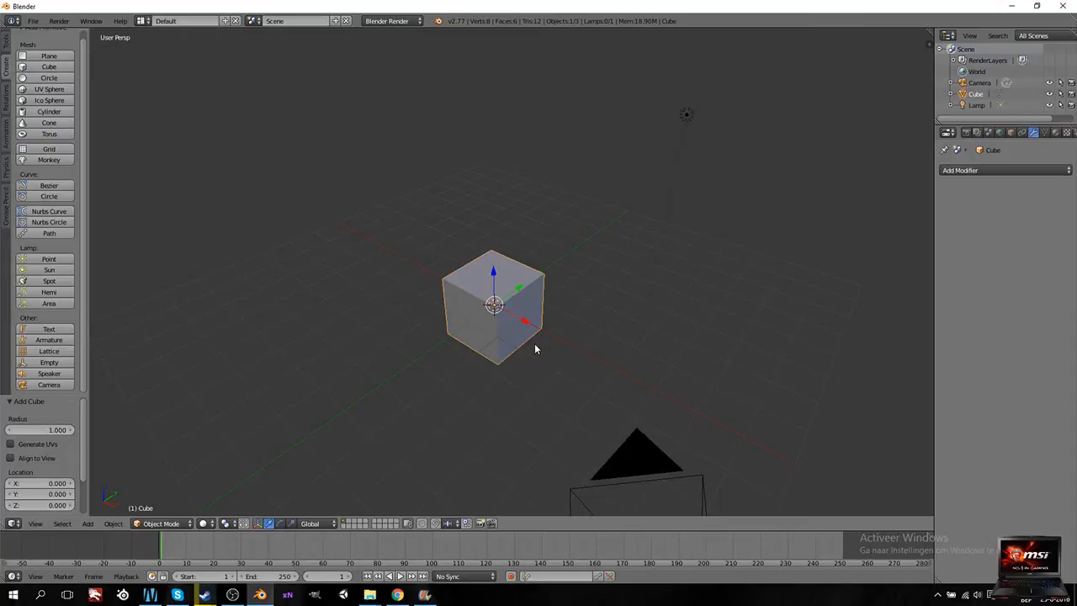
Step: Look at the export options and open the Add-ons section of the User Preferences
left_click(32, 20)
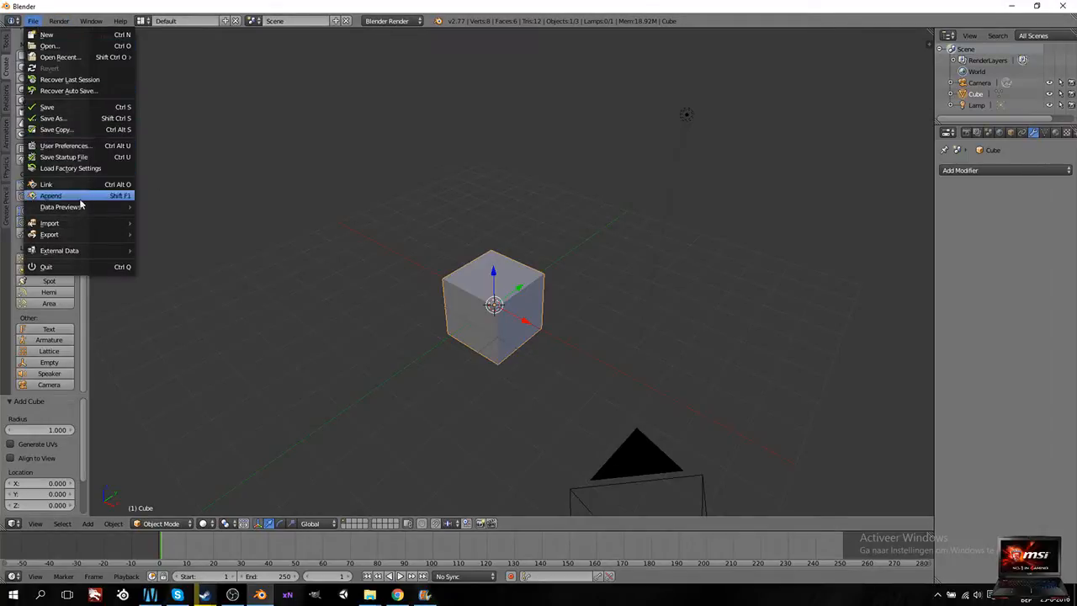
mouse_move(72, 235)
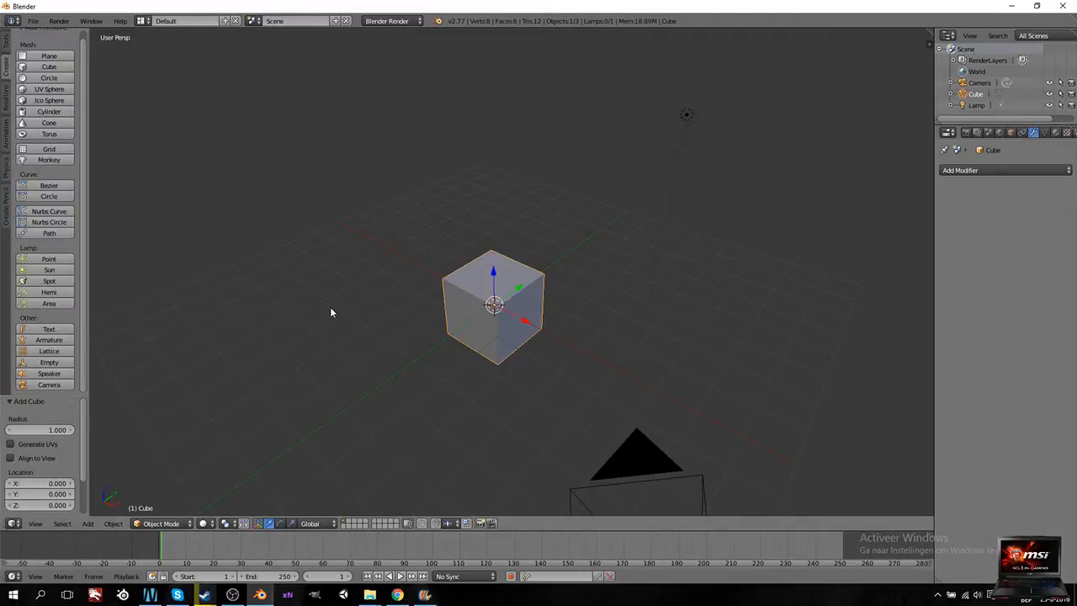
left_click(32, 21)
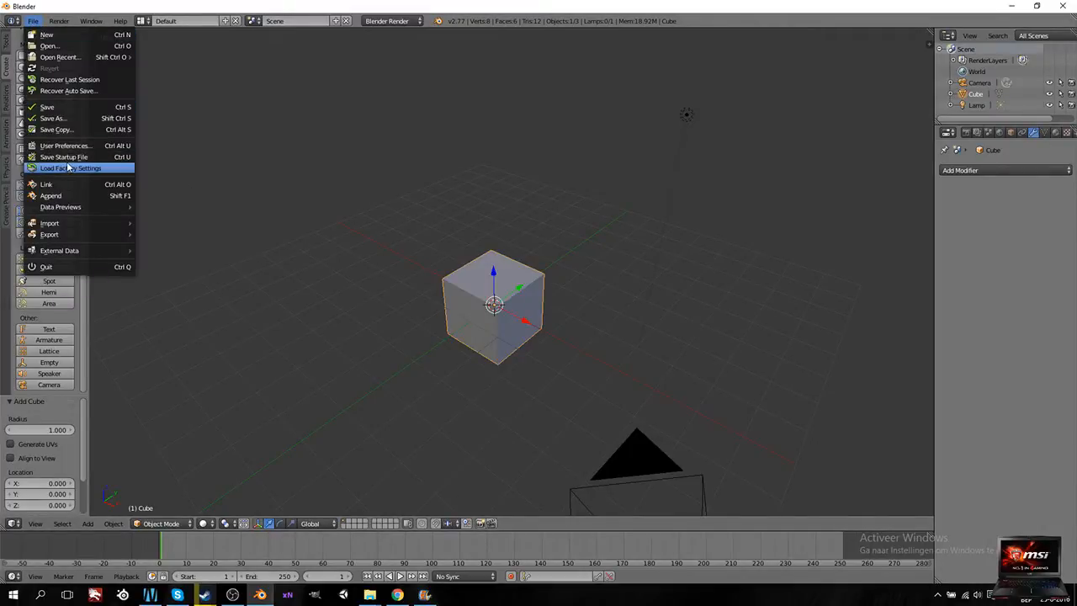
left_click(69, 150)
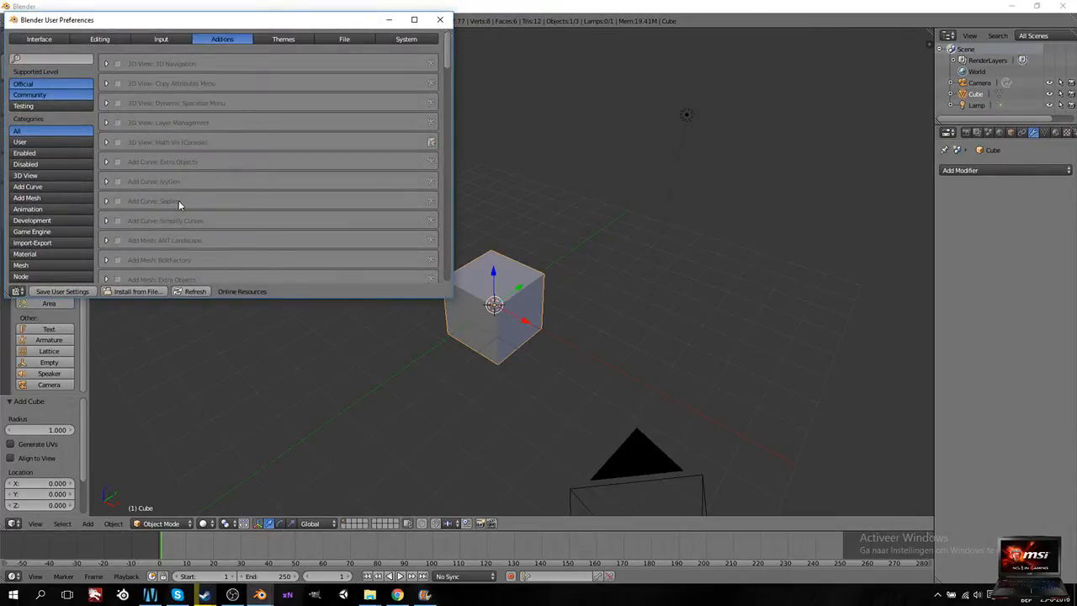
Step: Examine the Import-Export add-ons in the add-on list, then close the User Preferences
scroll(179, 205, "down", 15)
scroll(183, 218, "down", 3)
scroll(182, 201, "up", 2)
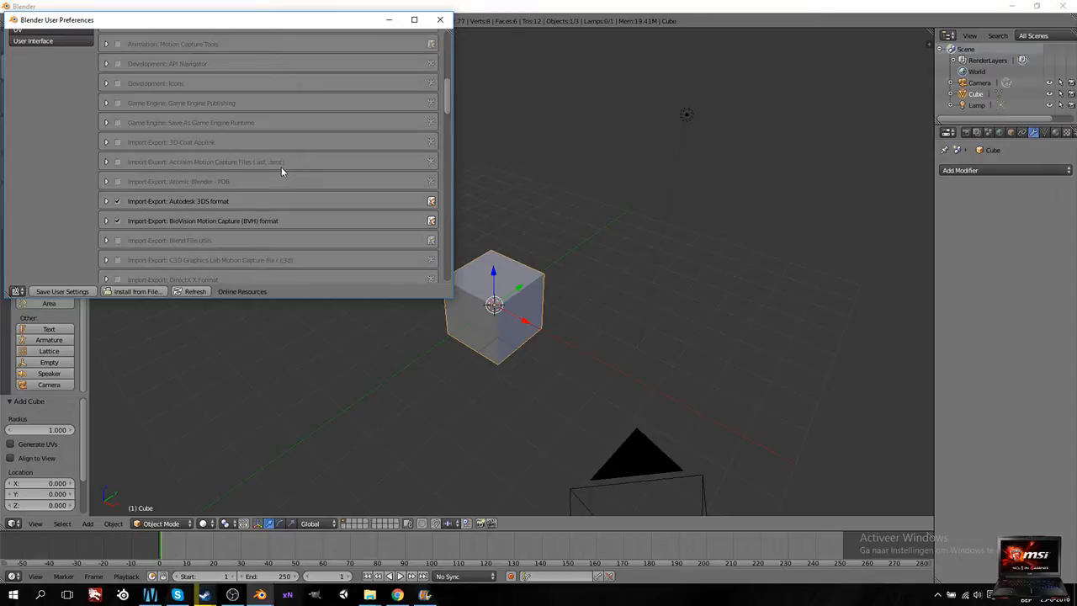
scroll(210, 143, "up", 5)
scroll(177, 86, "up", 4)
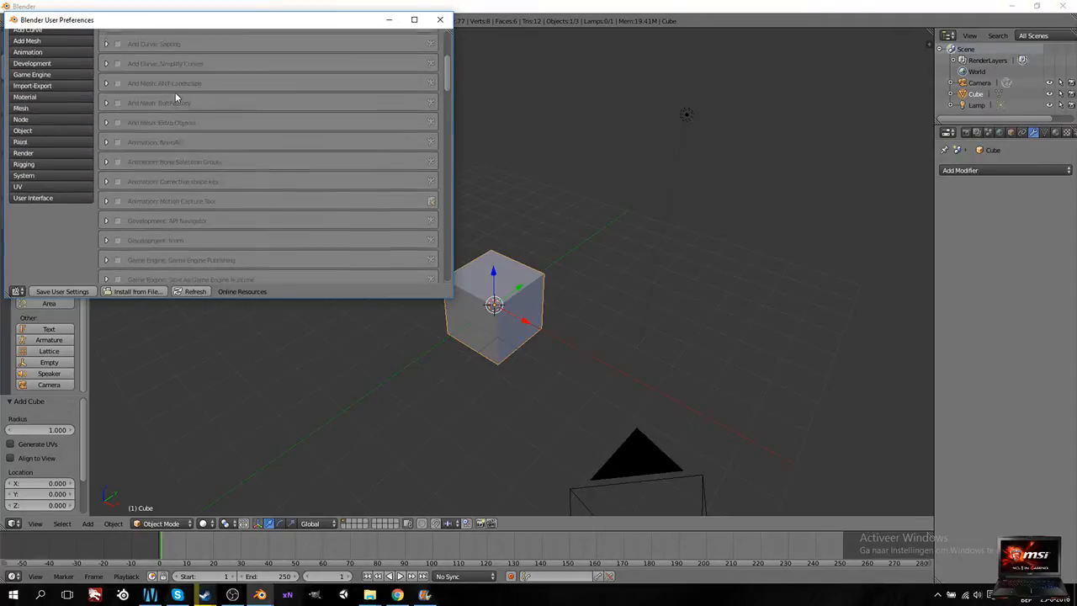
scroll(175, 91, "down", 5)
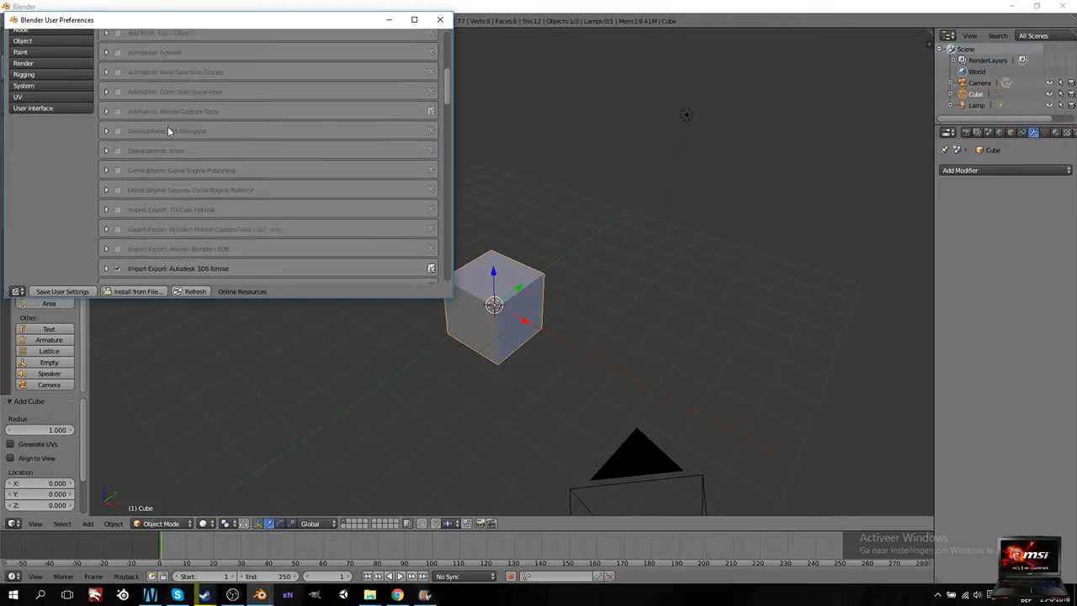
scroll(168, 130, "down", 3)
scroll(168, 134, "down", 6)
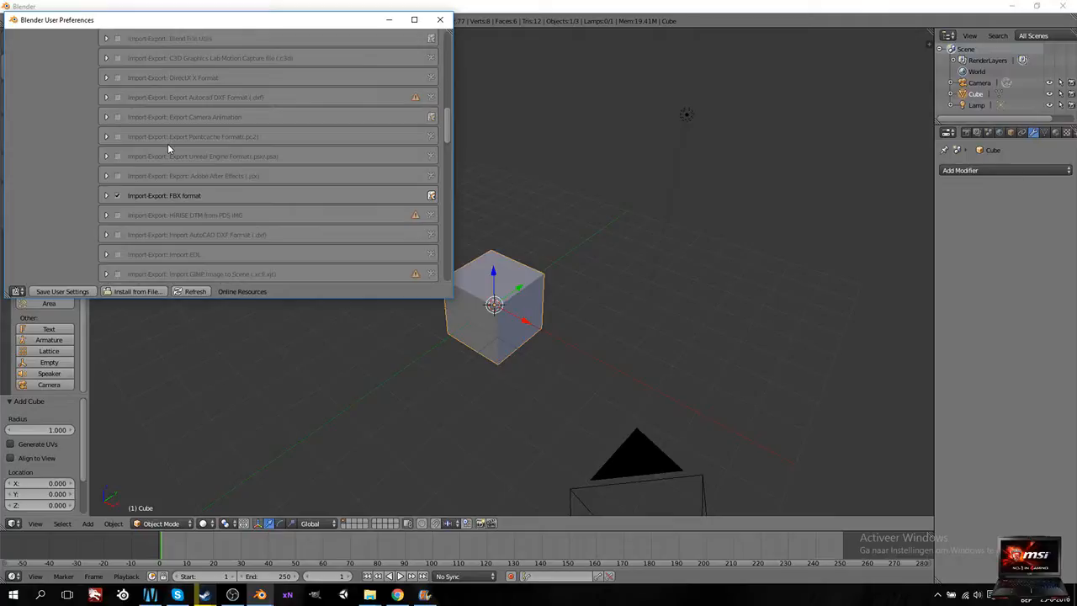
scroll(168, 143, "down", 2)
scroll(167, 143, "down", 2)
scroll(168, 148, "down", 2)
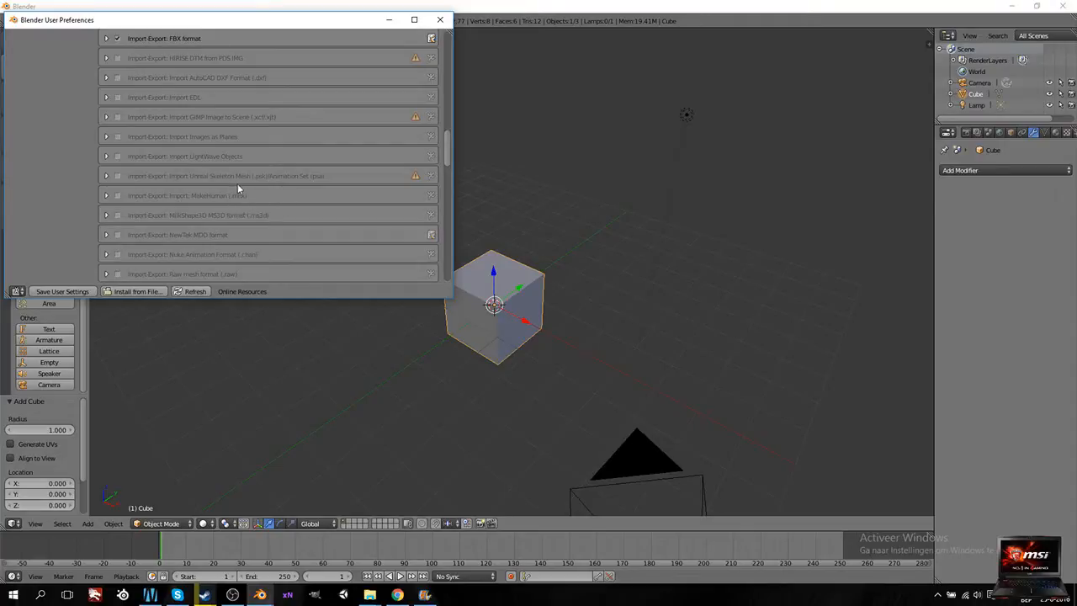
scroll(247, 194, "up", 2)
scroll(256, 155, "up", 20)
scroll(209, 146, "up", 1)
scroll(206, 142, "down", 5)
left_click_drag(449, 71, 437, 33)
left_click(438, 19)
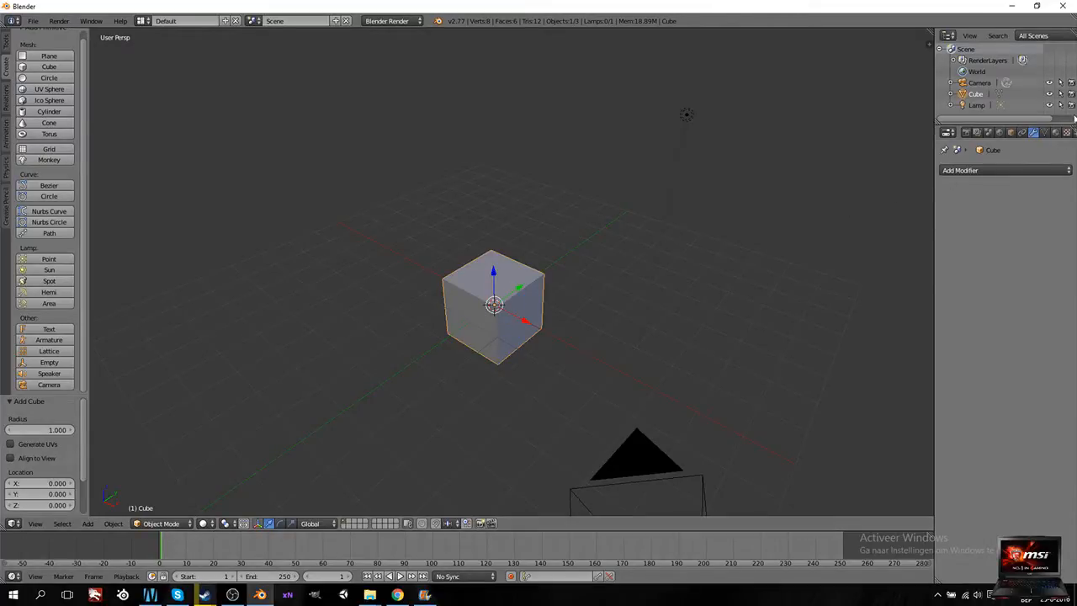
Step: Assign the existing material named Material to the new cube
left_click(1056, 132)
left_click(945, 207)
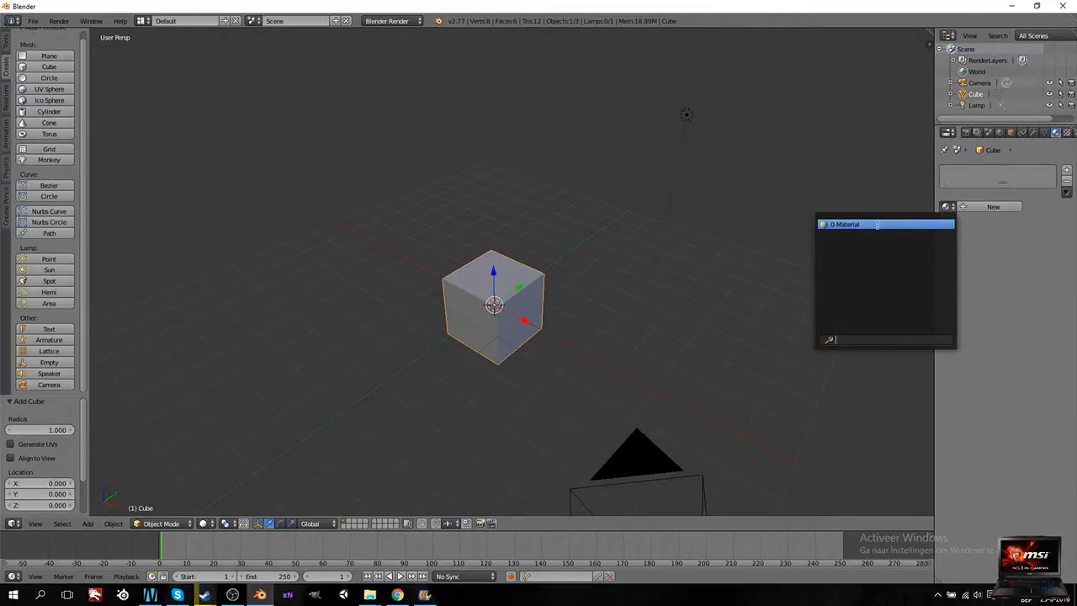
left_click(877, 224)
Step: Replace the material's Tex texture with a new image texture using Bricks.jpg from the textures folder
left_click(1067, 132)
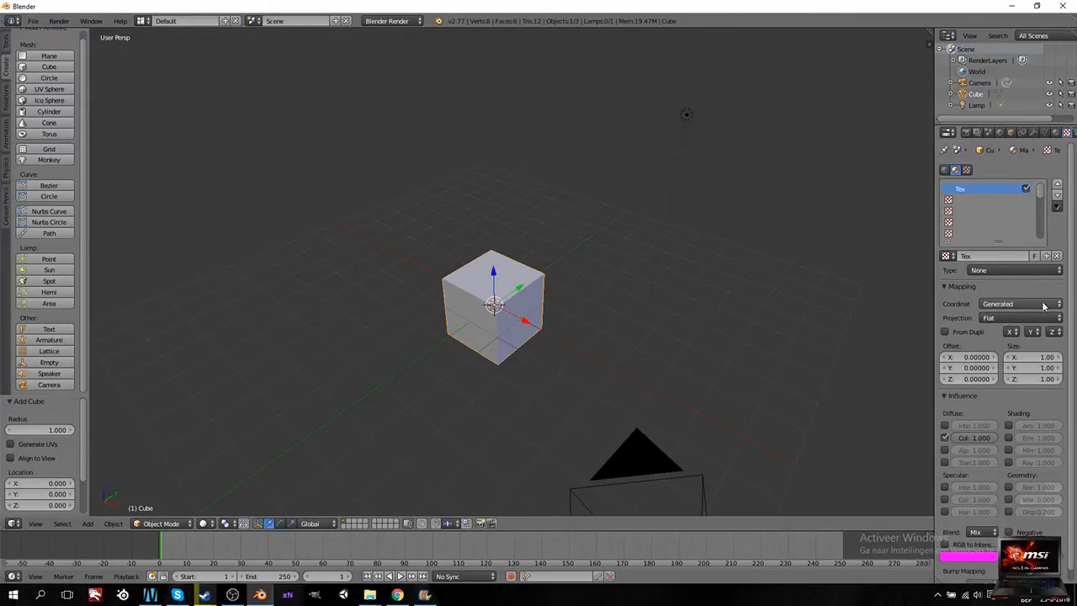
left_click(1057, 256)
left_click(1040, 257)
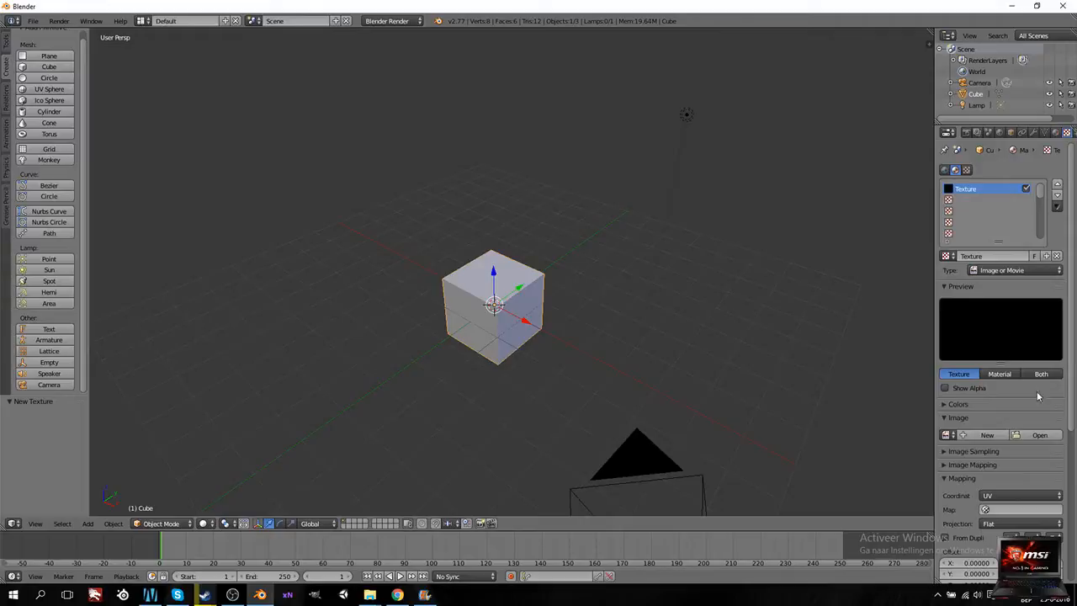
left_click(1041, 434)
left_click(36, 256)
left_click(189, 36)
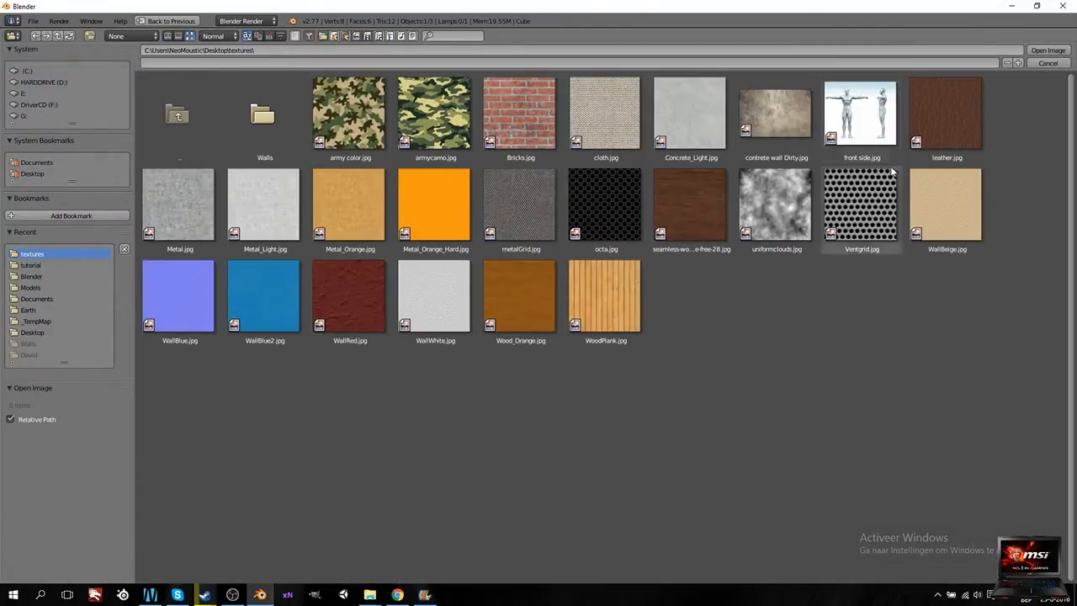
double_click(492, 105)
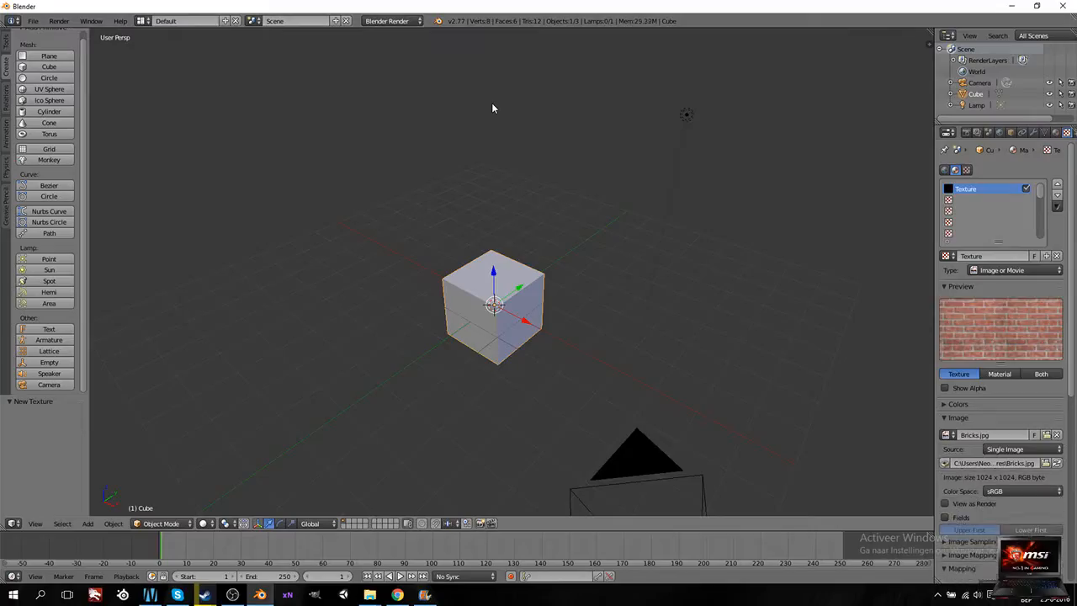
Step: In Edit Mode, select seven of the cube's edges that let it unfold flat and mark them as seams
middle_click_drag(581, 331, 527, 341)
key("Tab")
scroll(515, 344, "up", 4)
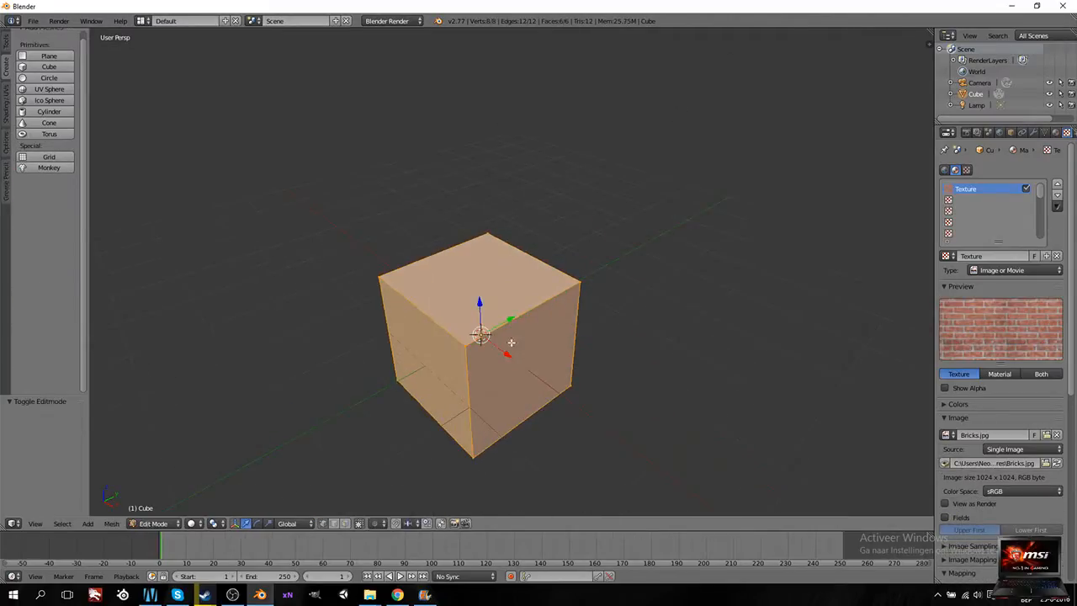
scroll(514, 343, "down", 4, "shift")
left_click(334, 524)
right_click(462, 327)
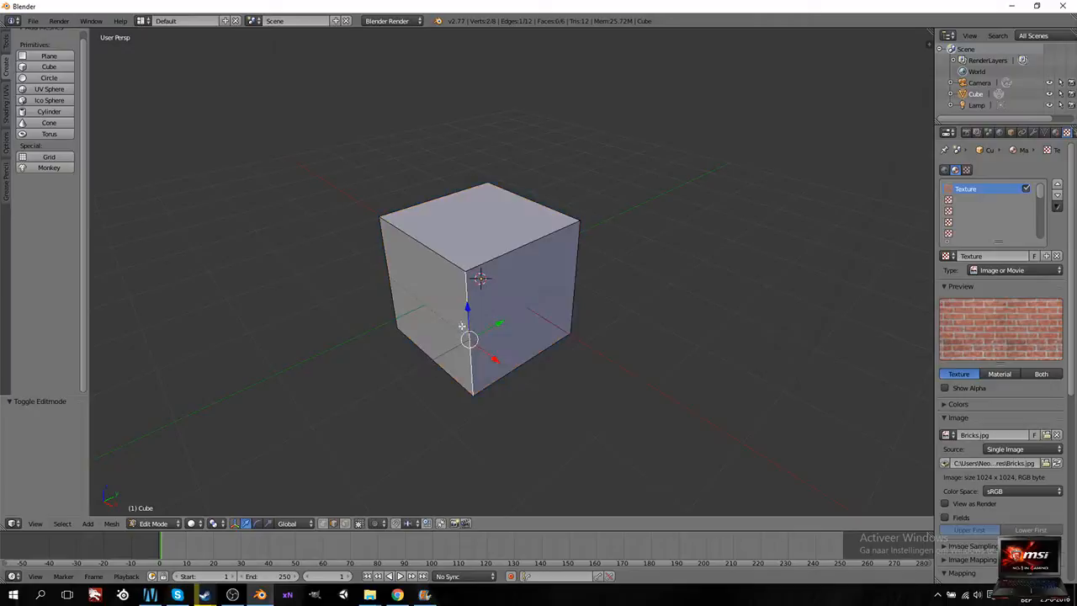
right_click(381, 277, "shift")
right_click(521, 368, "shift")
middle_click_drag(604, 329, 500, 350)
right_click(567, 349, "shift")
right_click(680, 298, "shift")
middle_click_drag(745, 338, 593, 361)
middle_click_drag(583, 411, 566, 344)
right_click(509, 255, "shift")
right_click(449, 196, "shift")
right_click(491, 257, "shift")
middle_click_drag(586, 301, 557, 301)
right_click(500, 188, "shift")
middle_click_drag(477, 288, 648, 303)
middle_click_drag(361, 472, 505, 457)
right_click(476, 434, "shift")
middle_click_drag(375, 413, 431, 410)
key("ctrl+e")
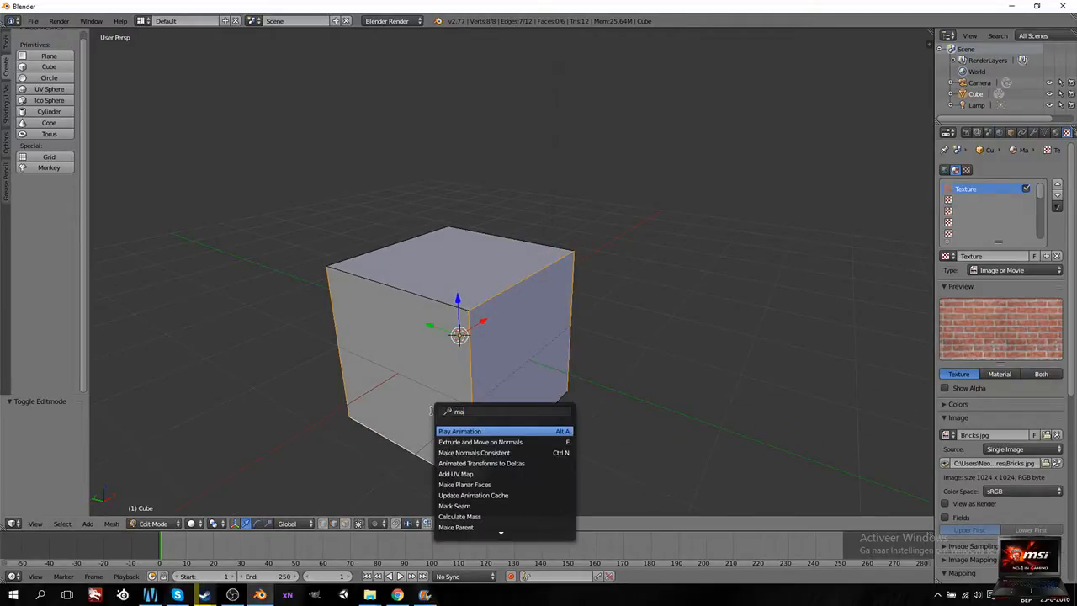
left_click(432, 411)
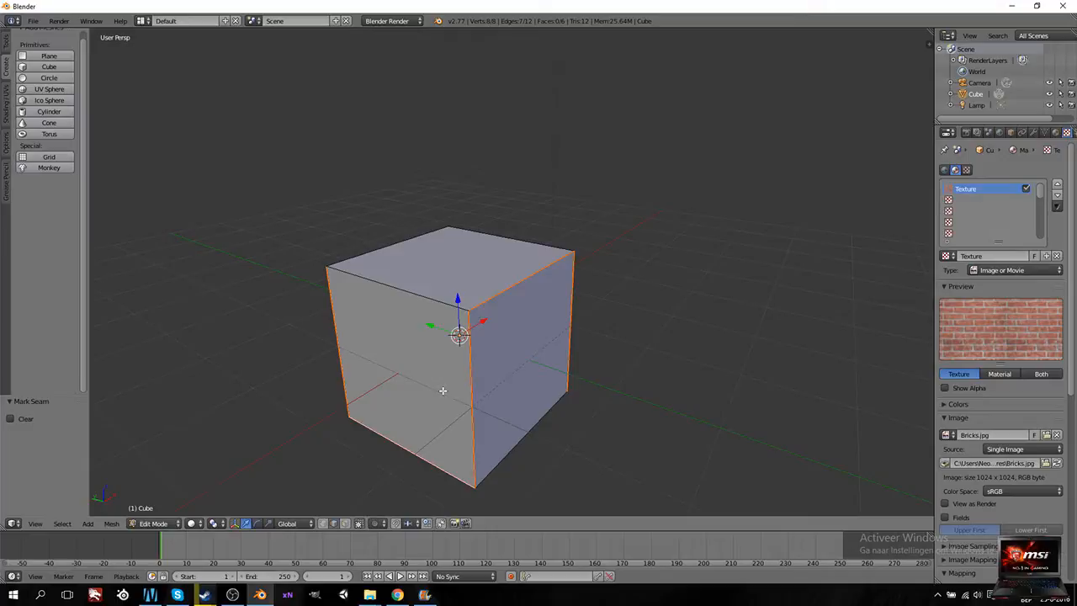
Step: Set the viewport shading to Texture while staying in Edit Mode
middle_click_drag(629, 355, 500, 317)
scroll(527, 327, "down", 5)
scroll(499, 319, "up", 2)
key("Tab")
key("Tab")
left_click(195, 523)
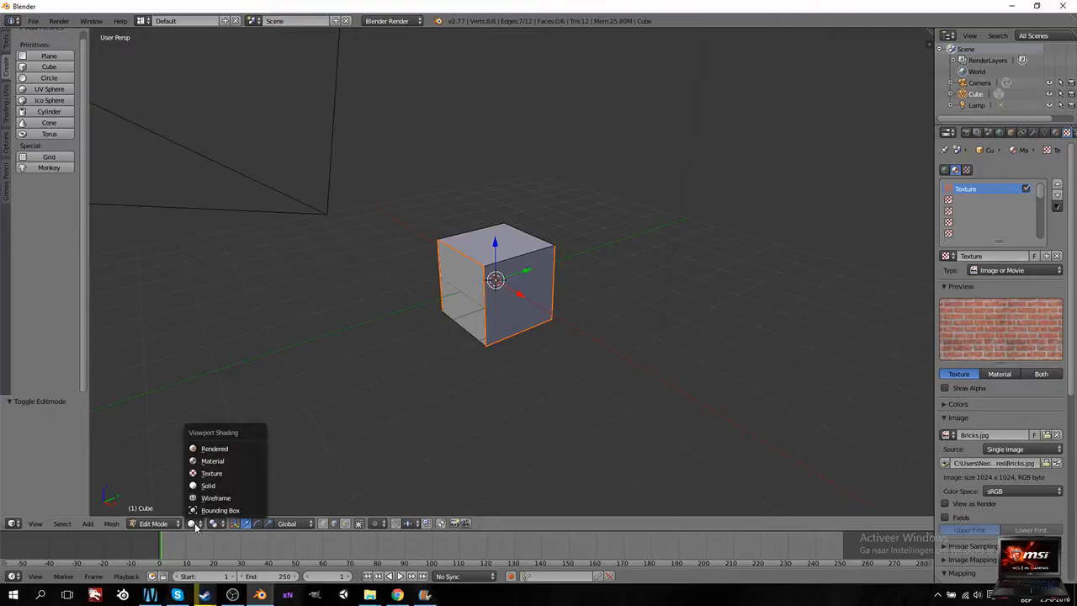
left_click(211, 473)
scroll(528, 290, "up", 4)
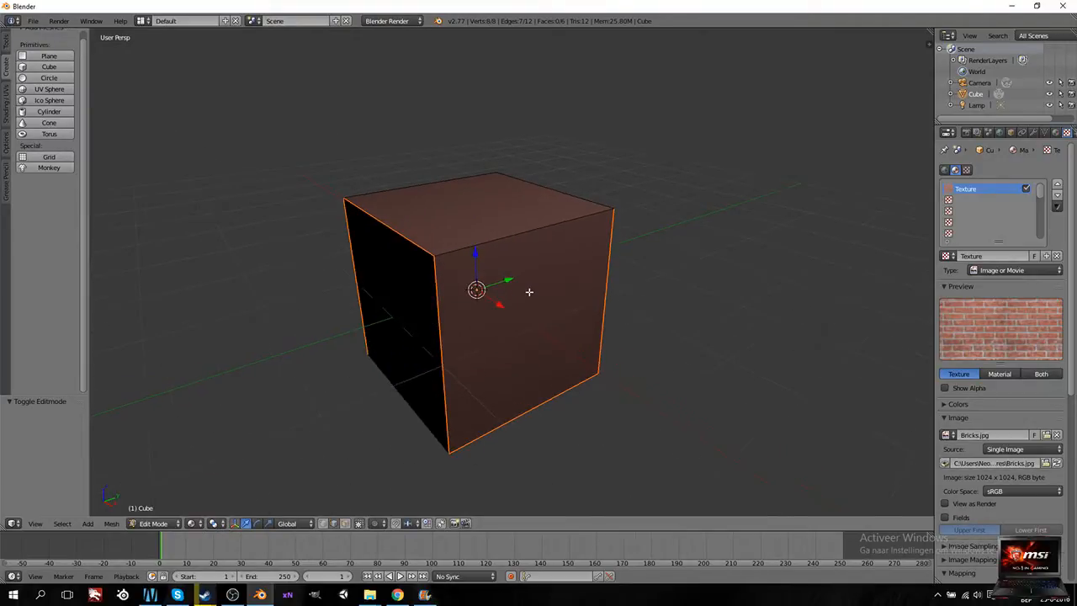
Step: Select the entire cube mesh and unwrap it along the marked seams
key("a")
key("a")
key("u")
left_click(528, 292)
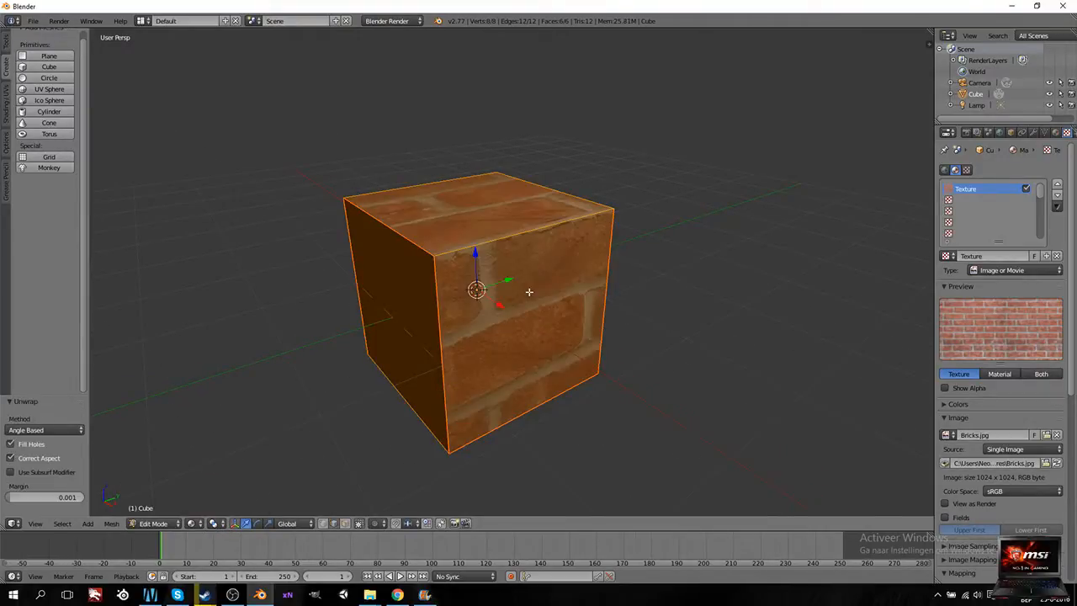
Step: Increase the brick texture's mapping size so the bricks repeat smaller across the cube's faces
scroll(528, 292, "down", 2)
scroll(1042, 520, "down", 4)
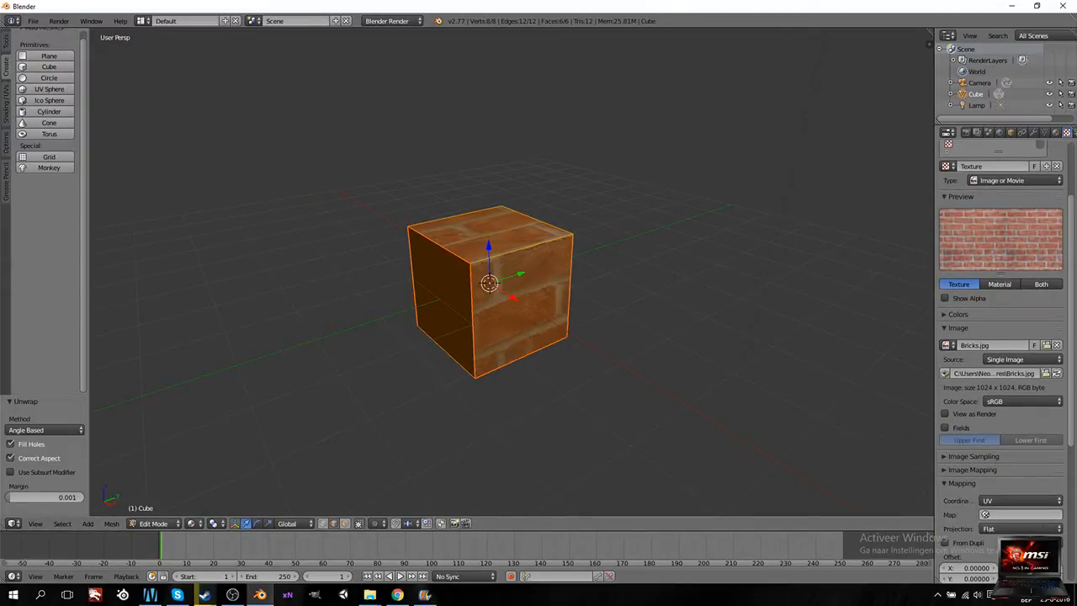
left_click_drag(1031, 568, 1051, 568)
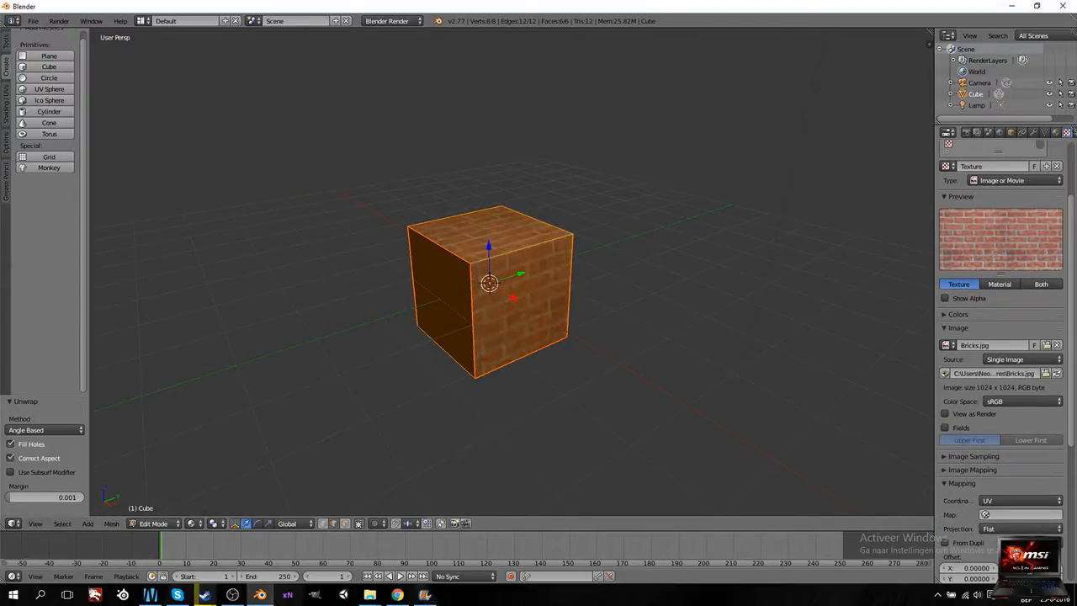
Step: Split the 3D viewport into two side-by-side areas
middle_click_drag(390, 277, 440, 284)
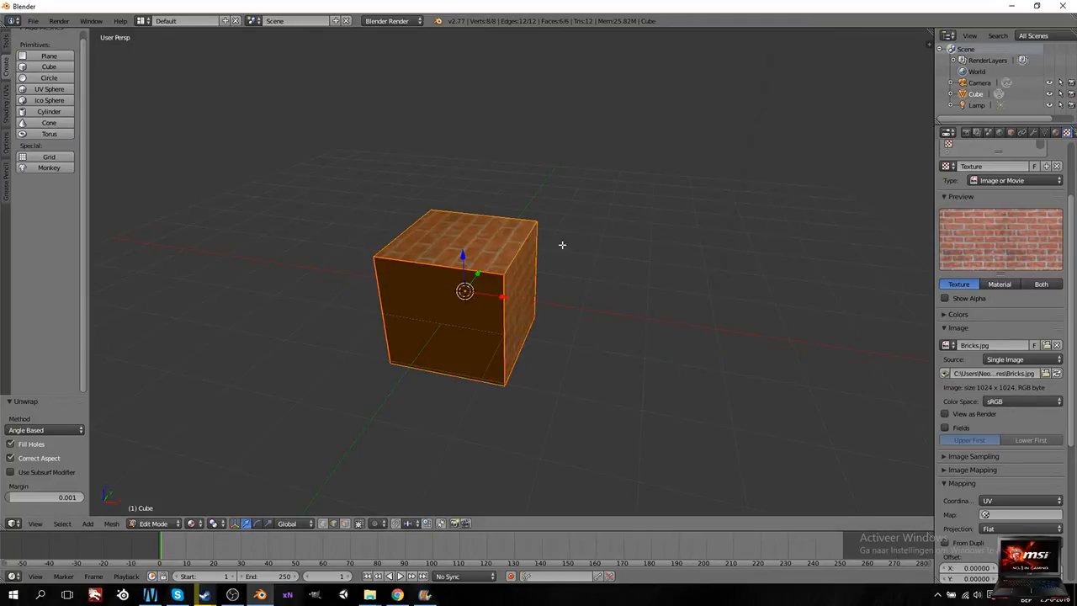
middle_click_drag(565, 243, 565, 226)
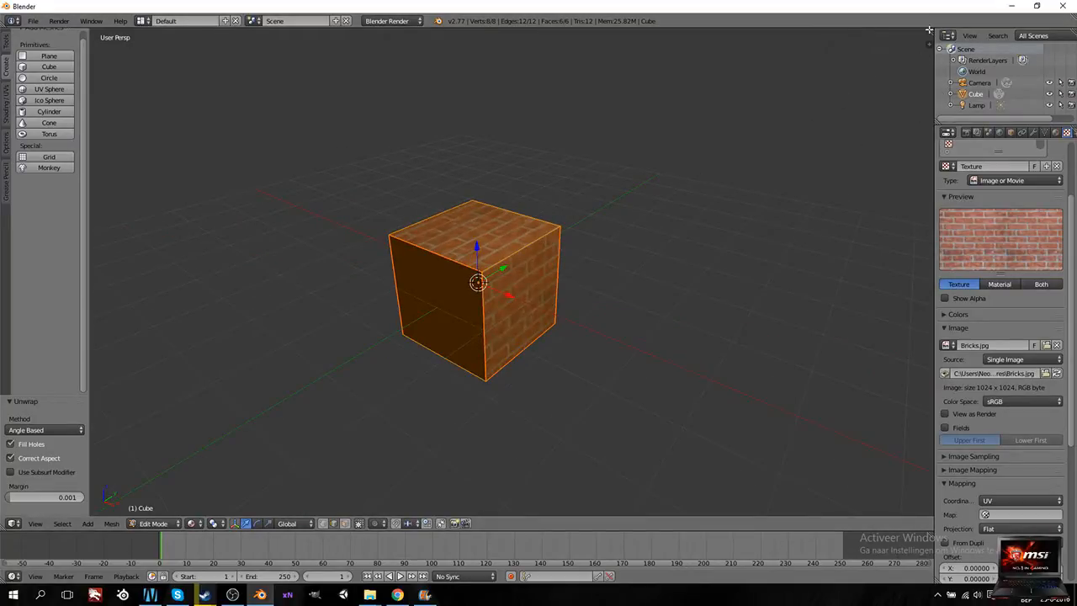
left_click_drag(930, 31, 484, 282)
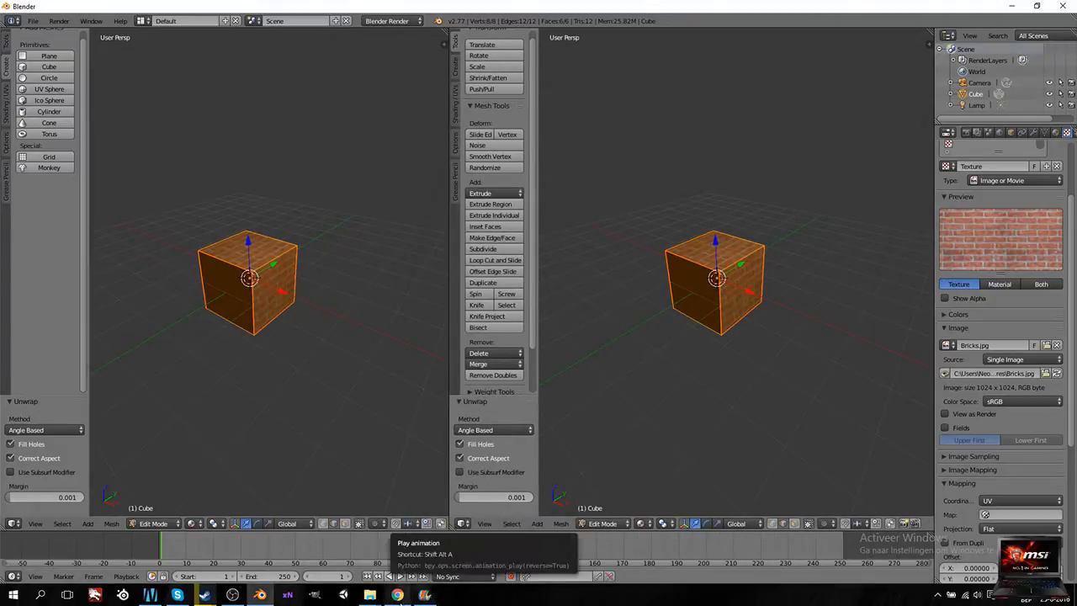
Step: Switch to Chrome and look through the blender.org Features page down to the Flexible Interface section
left_click(398, 595)
scroll(430, 378, "down", 2)
scroll(435, 348, "up", 2)
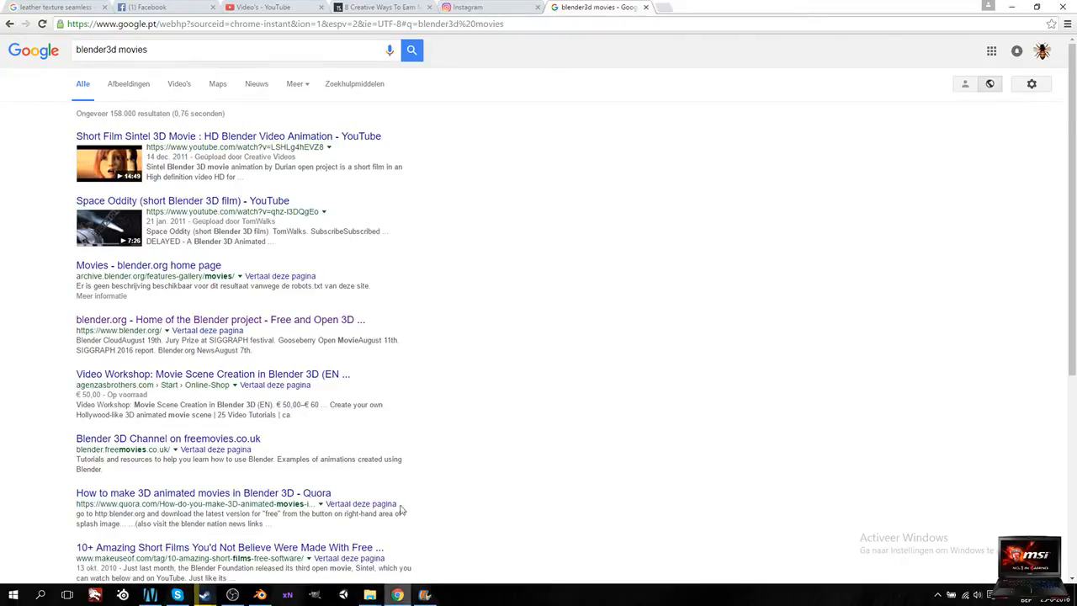
left_click(9, 24)
scroll(452, 345, "down", 7)
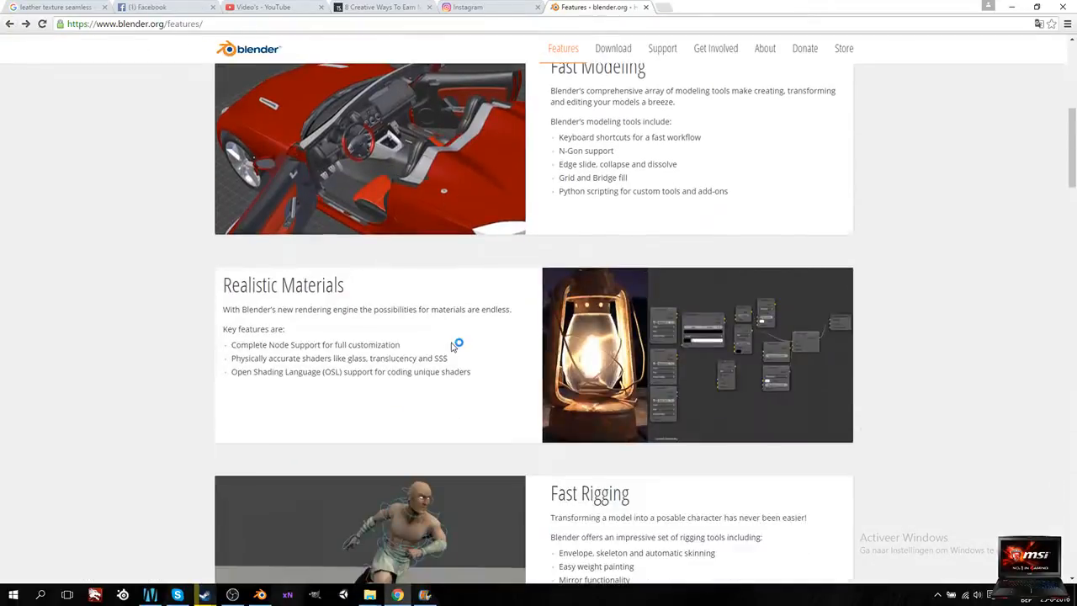
scroll(452, 347, "down", 20)
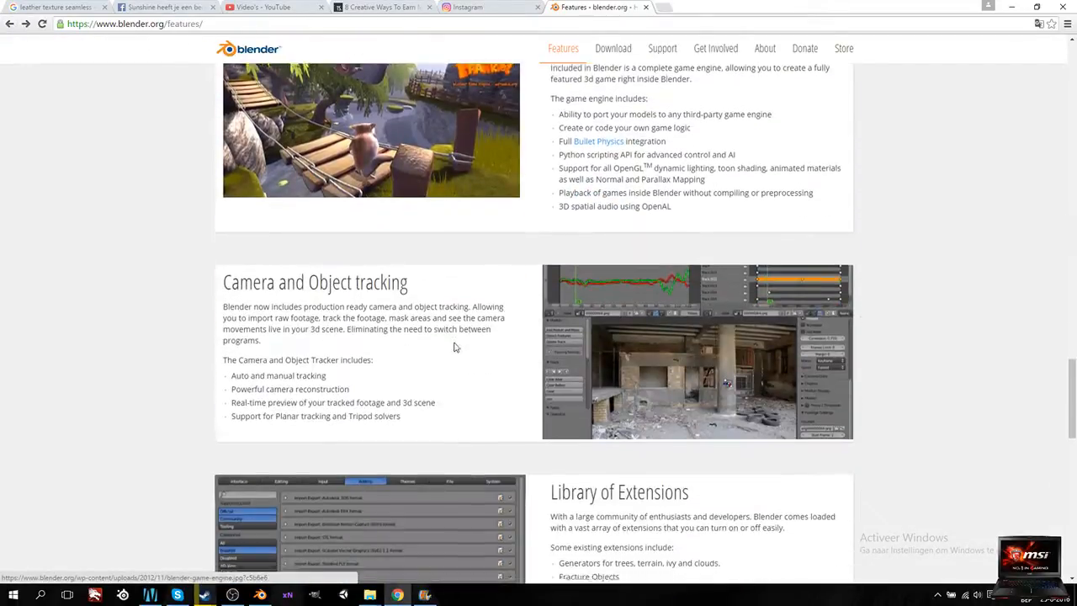
scroll(455, 347, "down", 6)
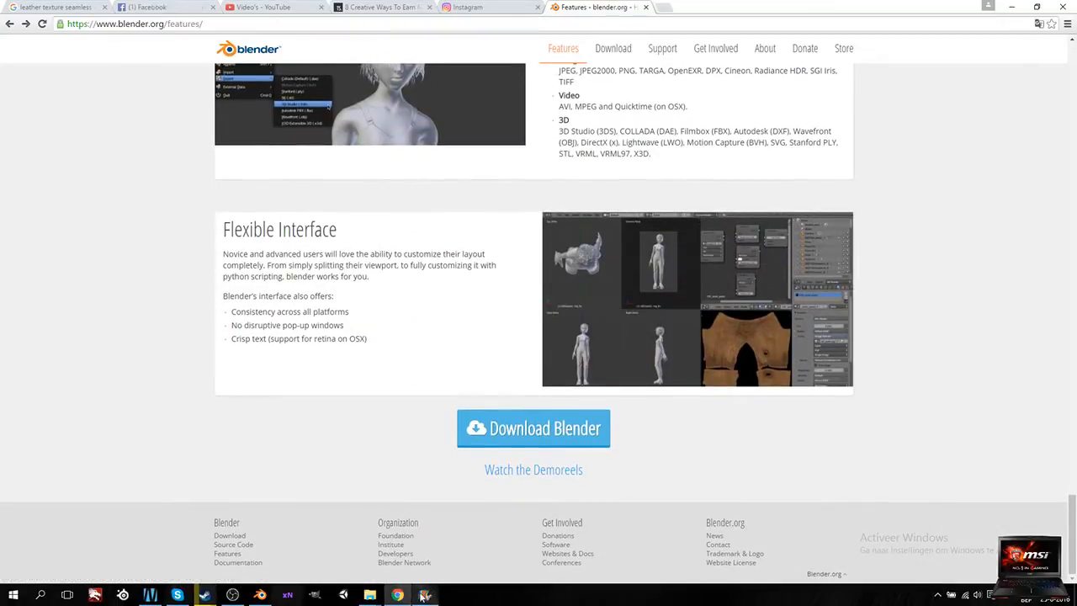
Step: Return to Blender and split both viewports horizontally to make a four-view layout
left_click(260, 595)
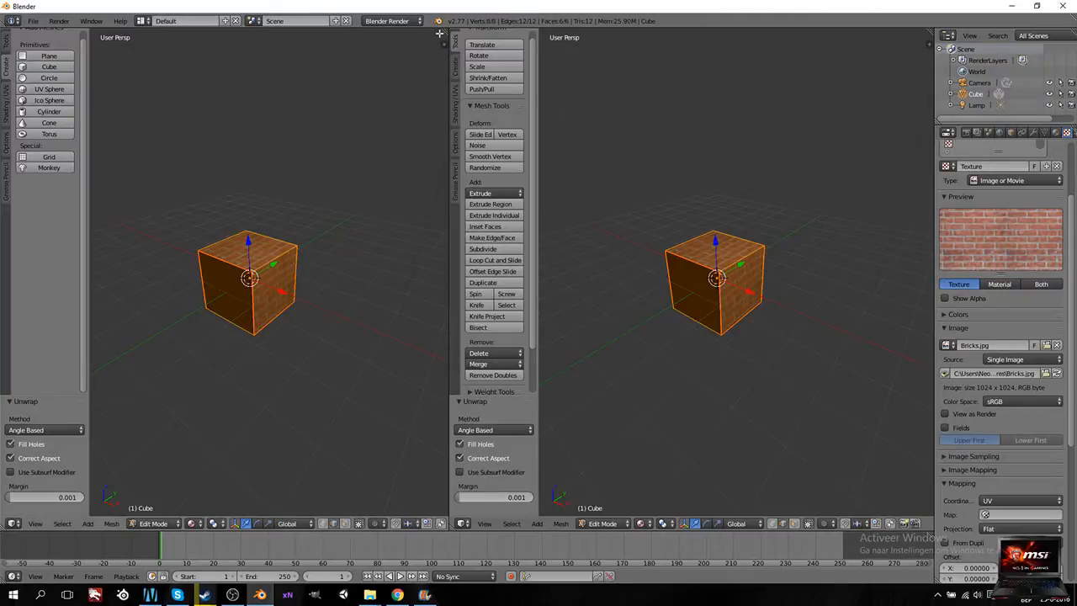
left_click_drag(446, 31, 422, 300)
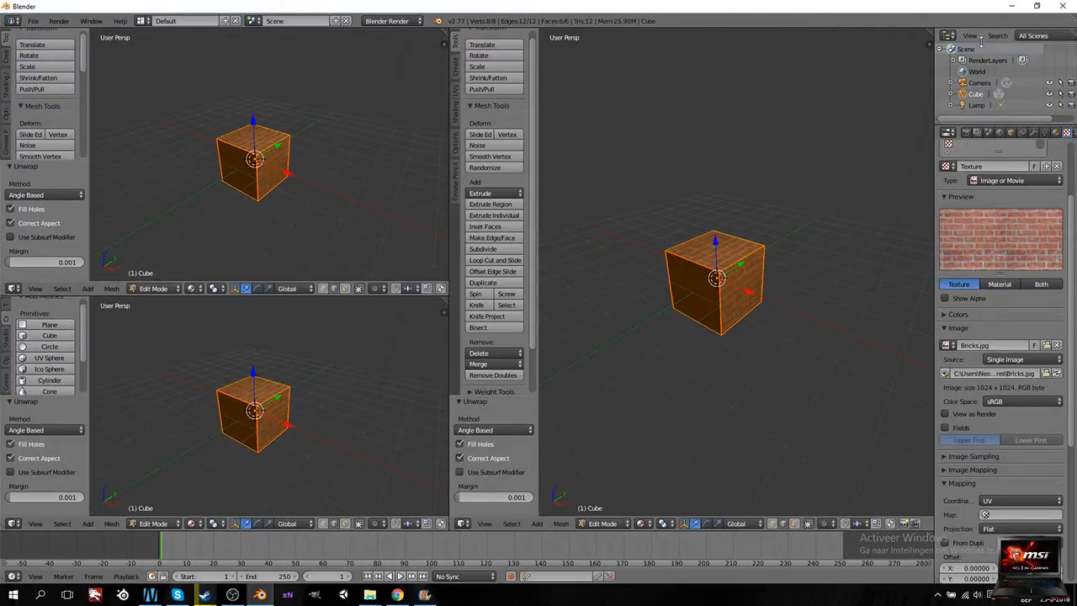
left_click_drag(930, 32, 915, 294)
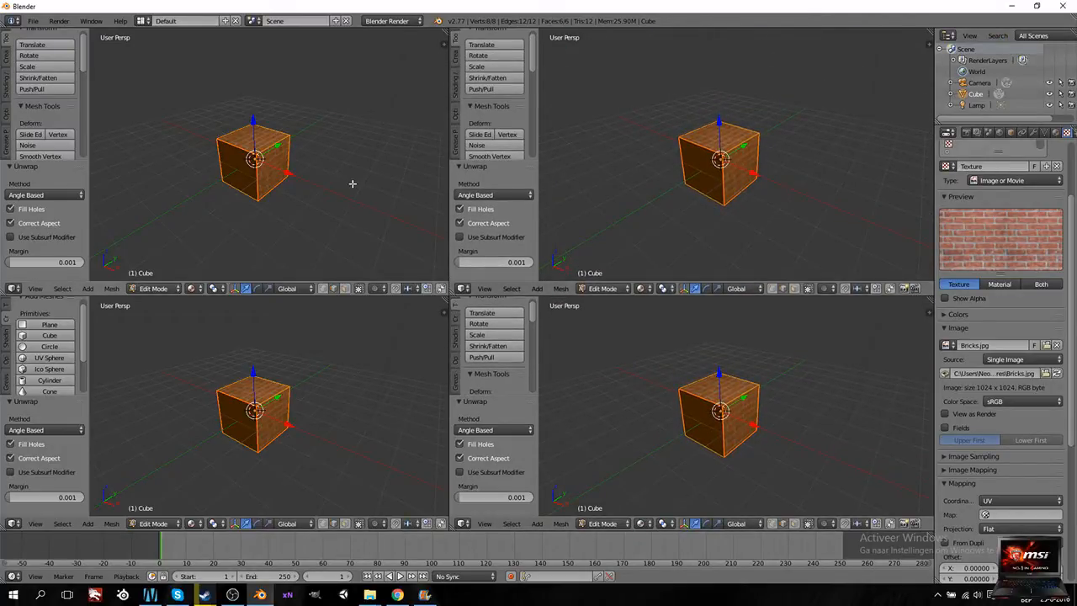
Step: Set the four viewports to front, right, top and camera views, and enlarge the camera view
key("KP_1")
key("KP_3")
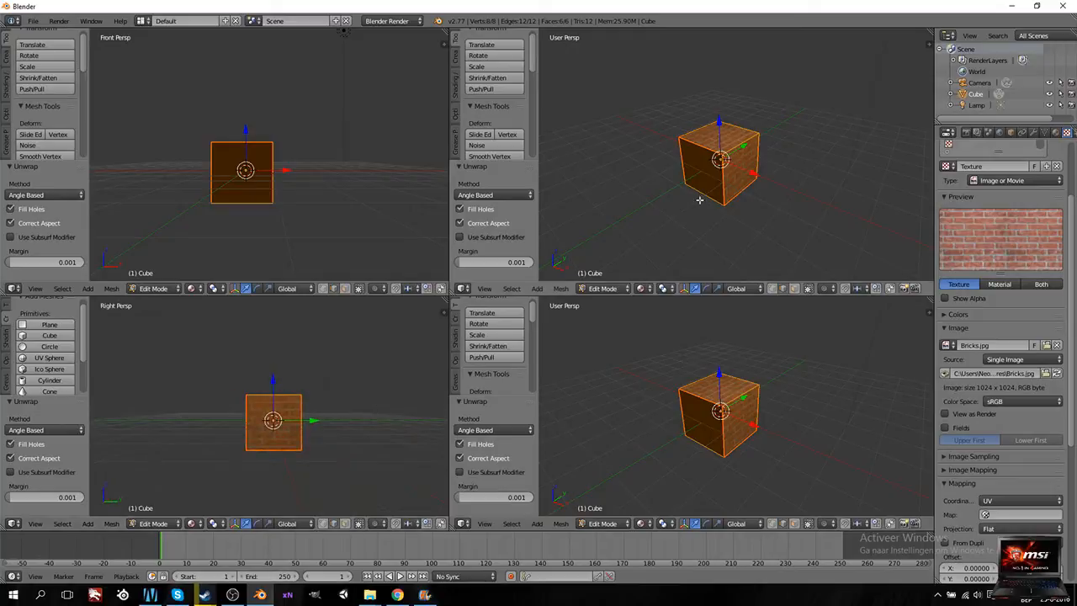
key("KP_7")
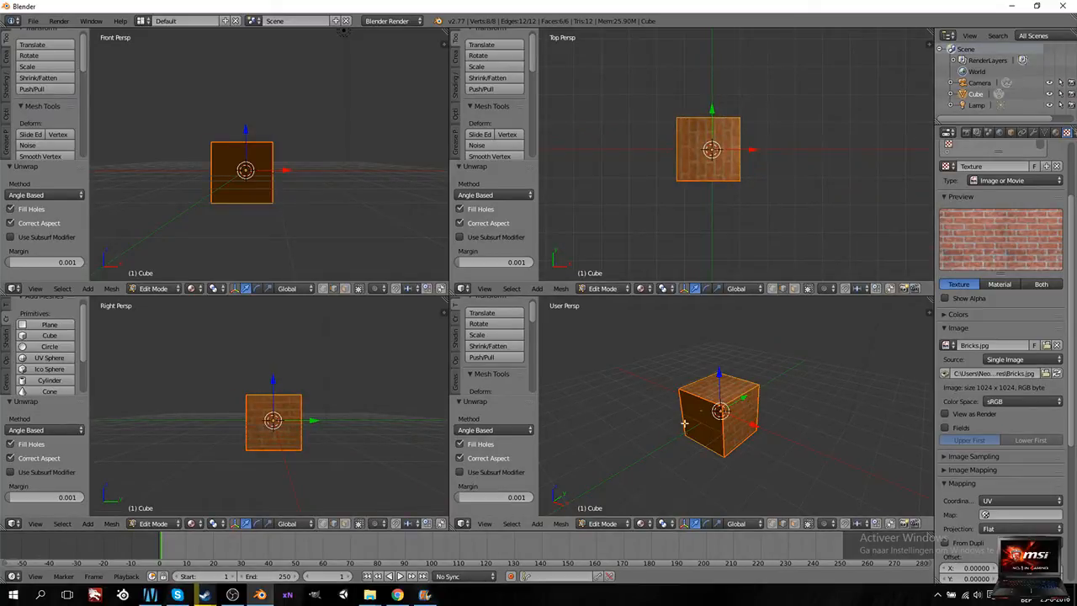
key("KP_0")
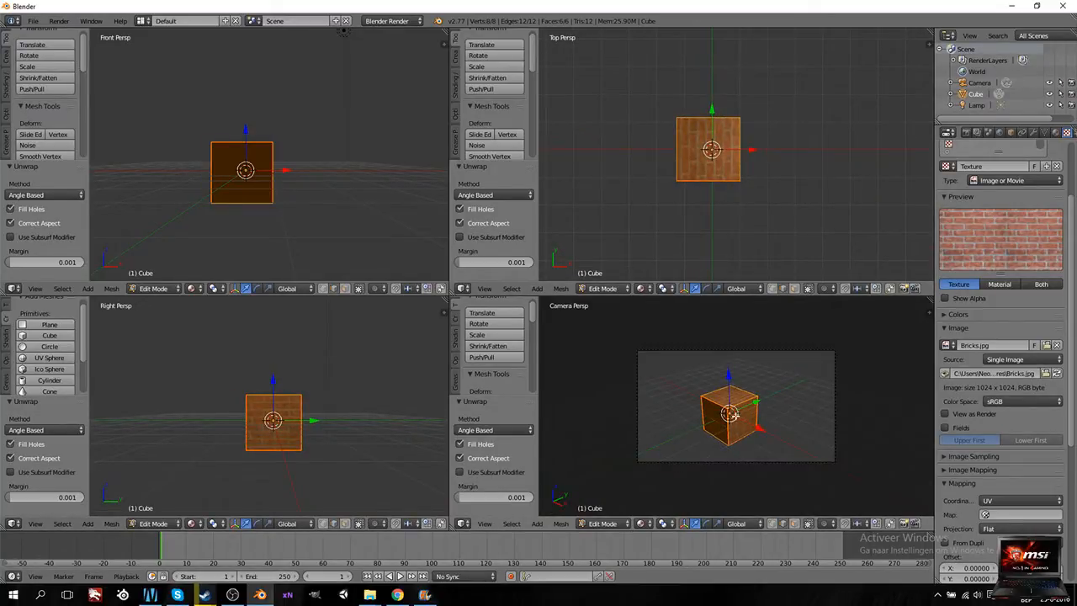
scroll(730, 413, "up", 4)
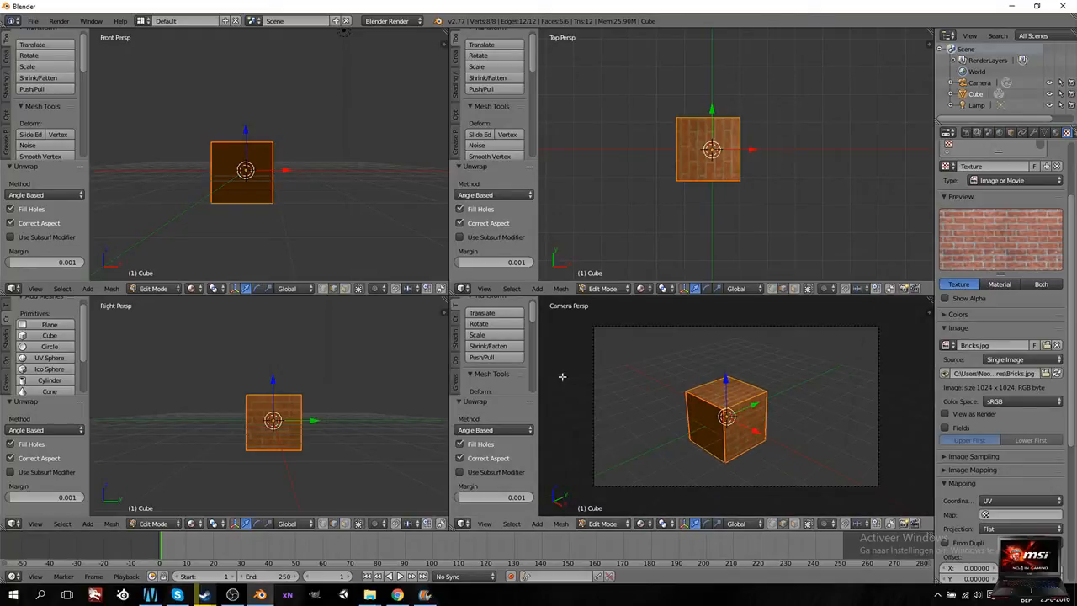
Step: Merge the four viewports back into two, keeping the right view and the top view
left_click_drag(454, 289, 461, 340)
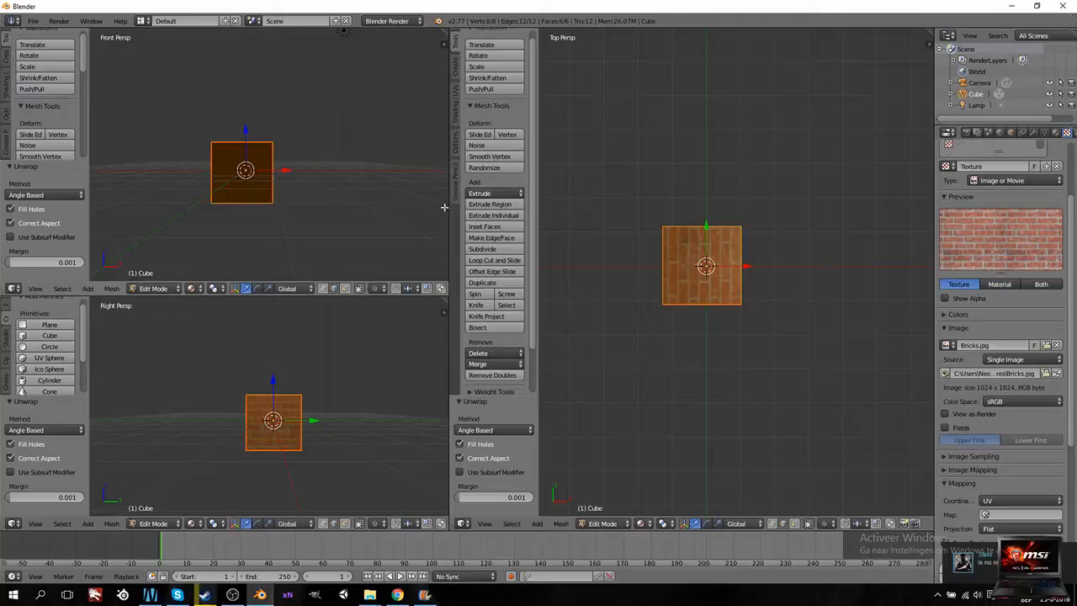
left_click_drag(446, 296, 440, 253)
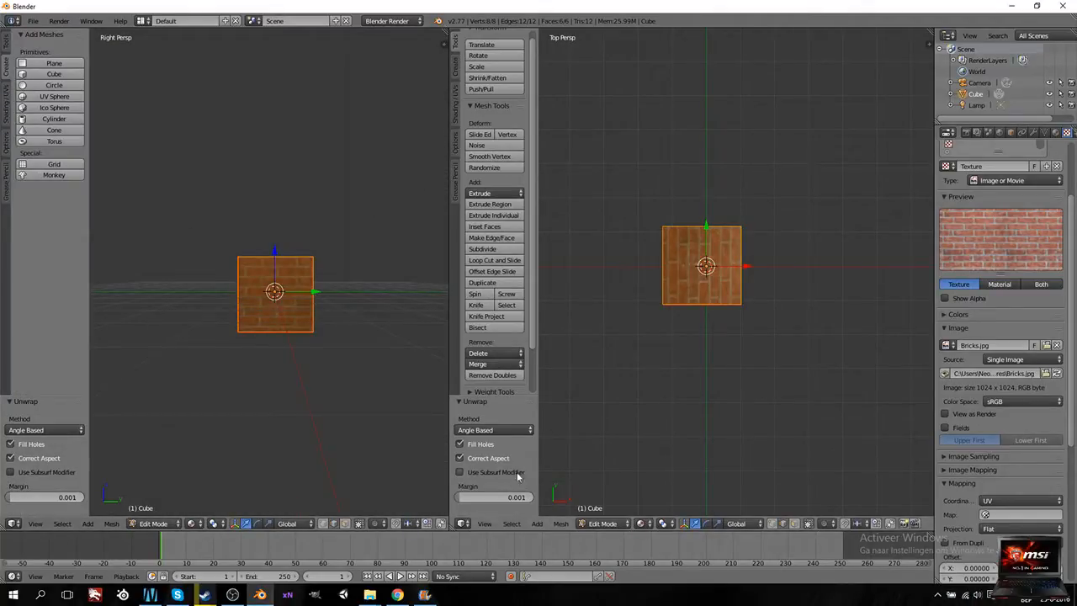
Step: Widen the right-view viewport and change the top-view area to a UV/Image Editor
left_click_drag(446, 444, 564, 444)
left_click(577, 524)
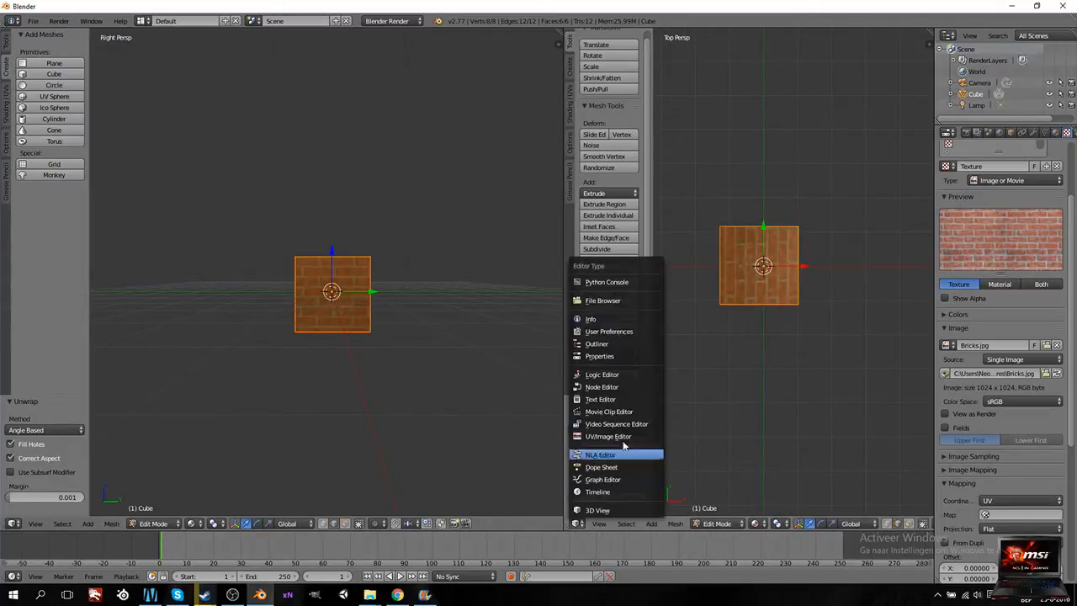
left_click(618, 437)
Step: Scale the cube's UV layout by 0.9 and move it about 0.012 in X and 0.160 in Y
type("s.9")
key("Return")
key("g")
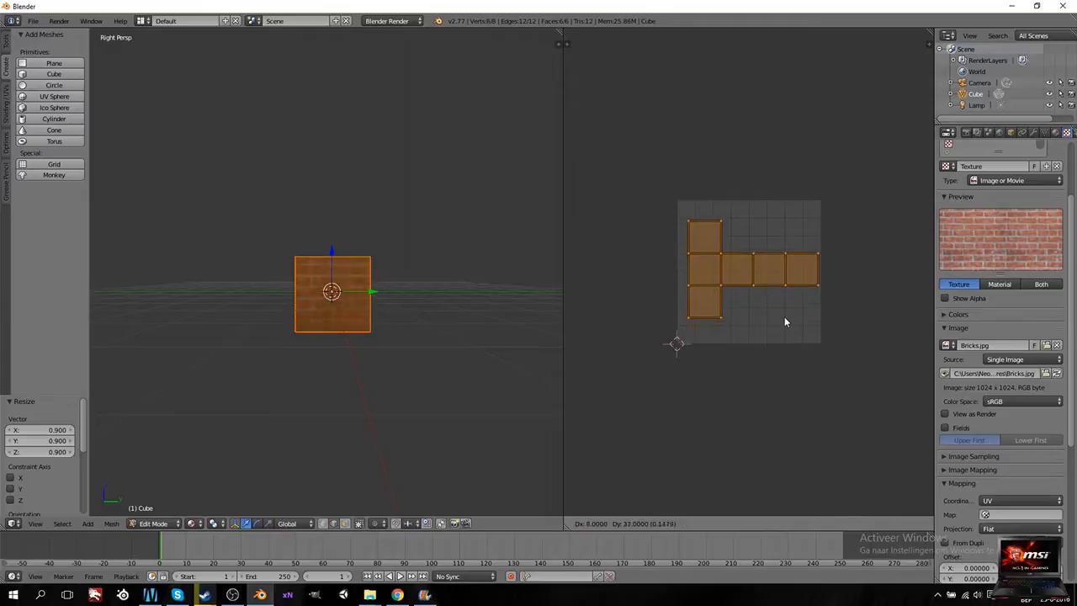
left_click(781, 314)
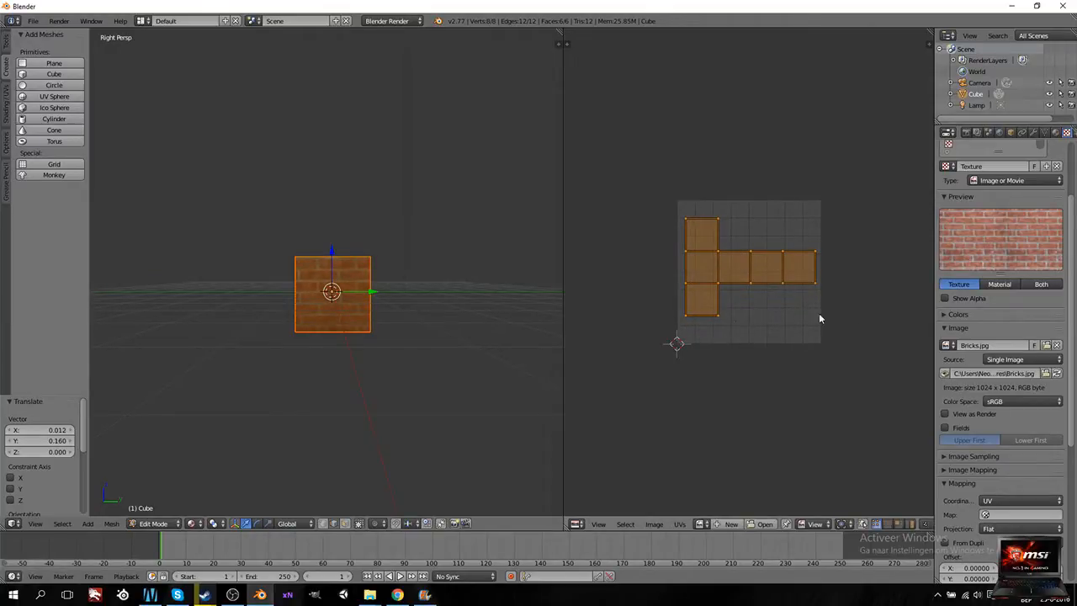
Step: Open the Bake section of the render settings and set the bake mode to Textures
left_click(966, 134)
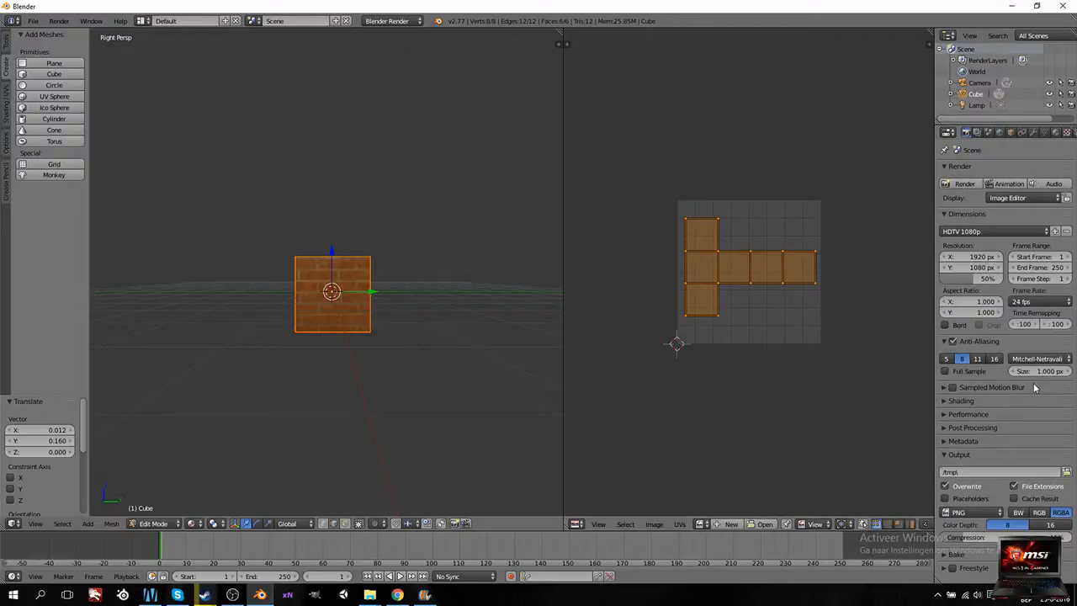
scroll(872, 381, "down", 4)
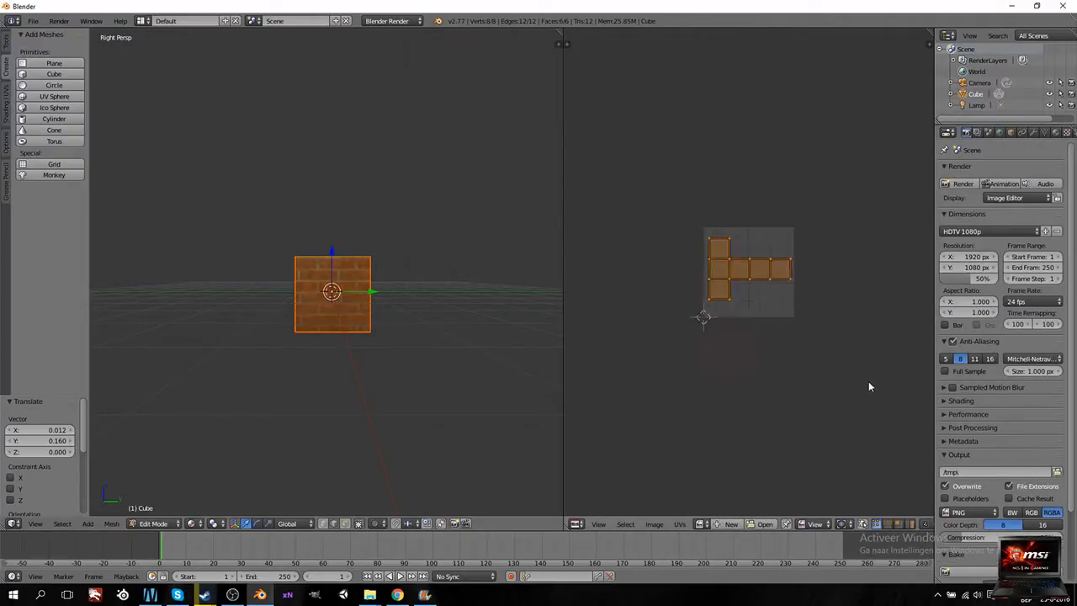
scroll(866, 382, "up", 6)
scroll(1009, 471, "down", 3)
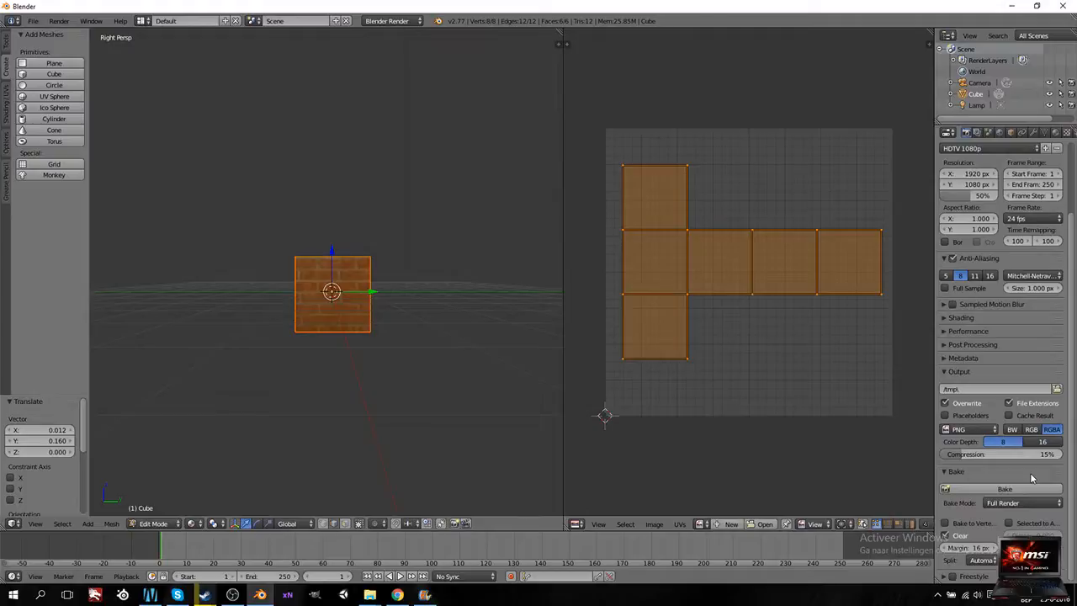
left_click(1020, 502)
left_click(1014, 452)
Step: Create a blank 1024 x 1024 px image named Untitled for the cube's UV layout
left_click(730, 523)
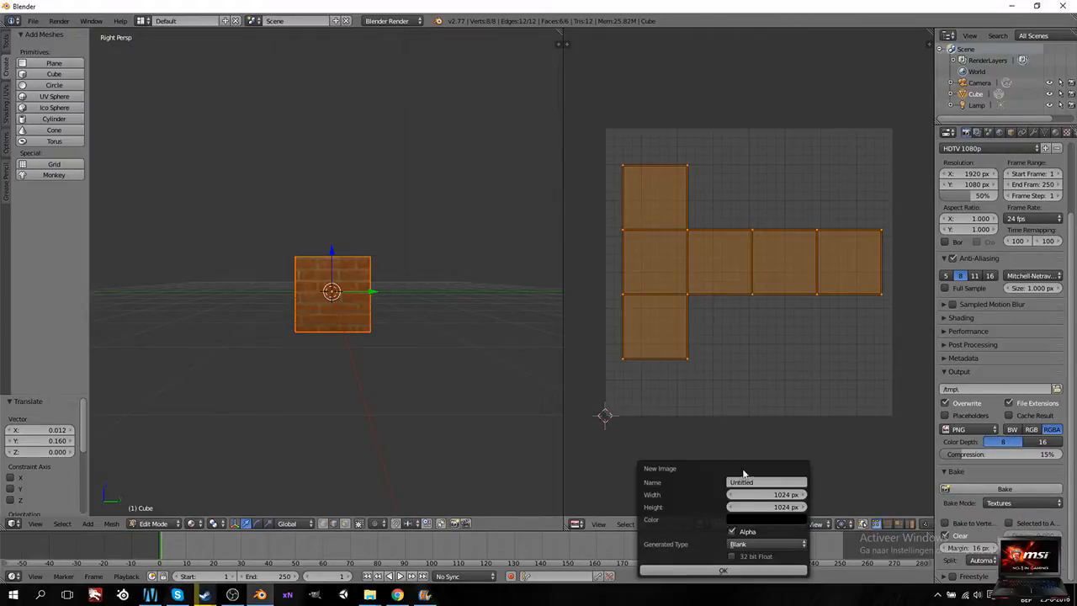
left_click(723, 572)
scroll(693, 313, "down", 6)
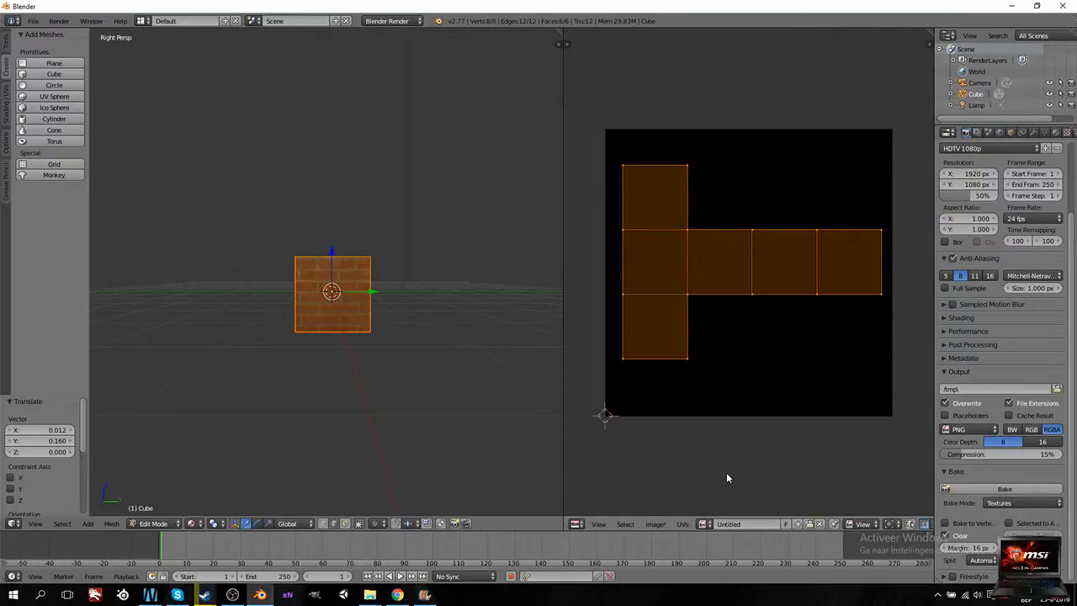
Step: Unlink the Untitled image from the UV/Image Editor and assign it again from the existing images
left_click(820, 523)
left_click(730, 524)
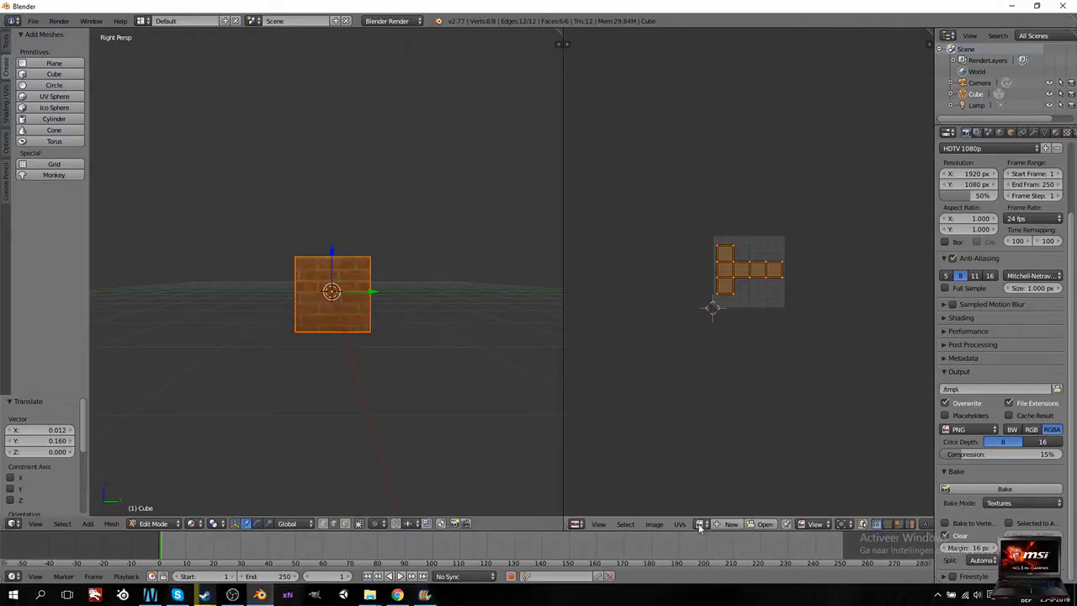
left_click(702, 523)
left_click(731, 421)
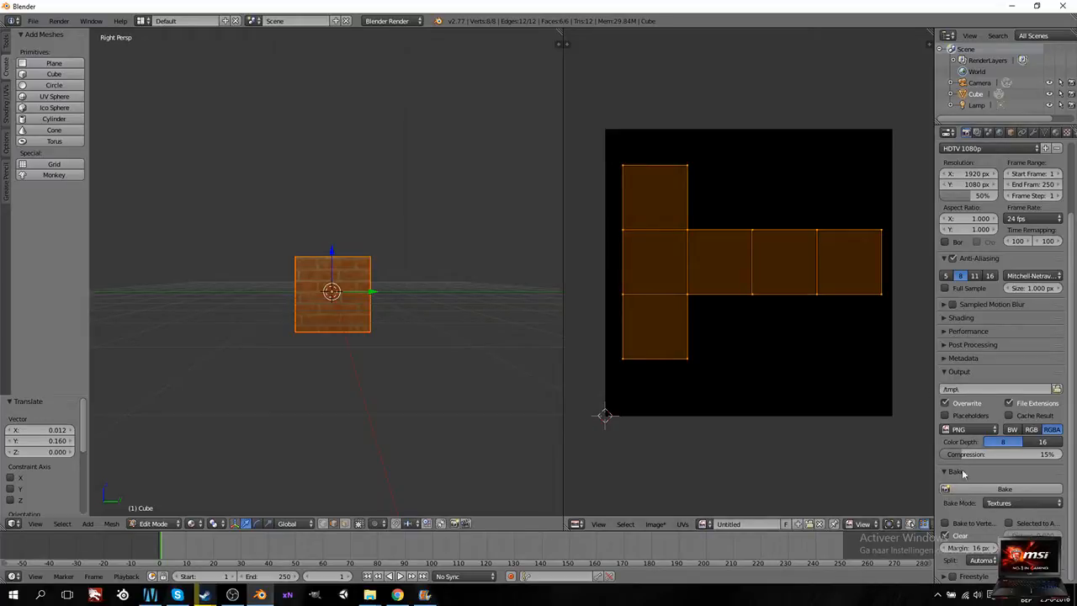
Step: Bake the cube's brick texture into the Untitled image and open the image's saving options
left_click(993, 490)
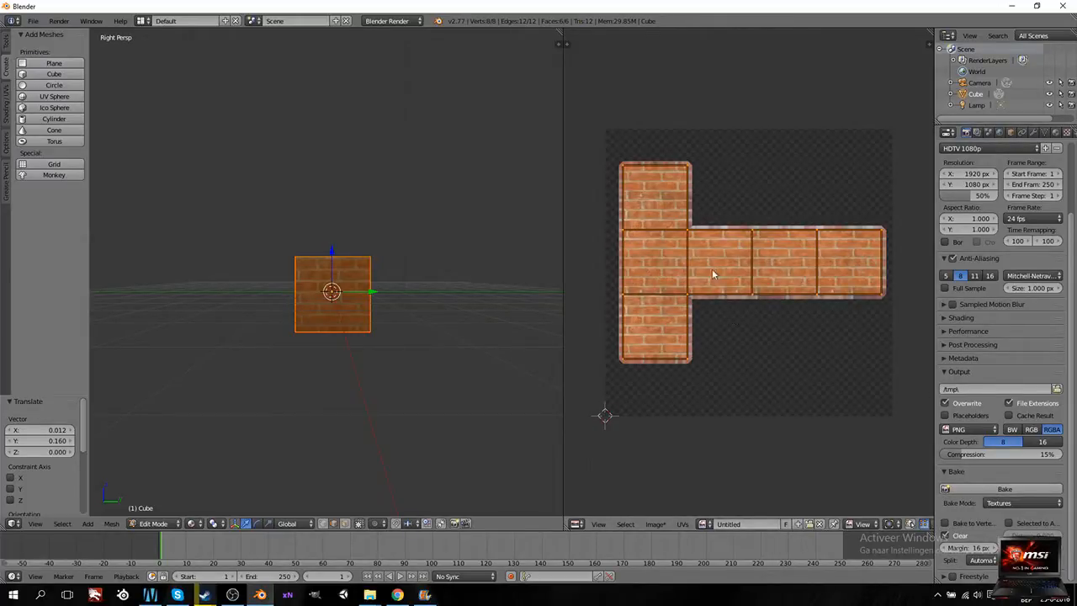
middle_click_drag(378, 270, 288, 293)
middle_click_drag(354, 309, 376, 305)
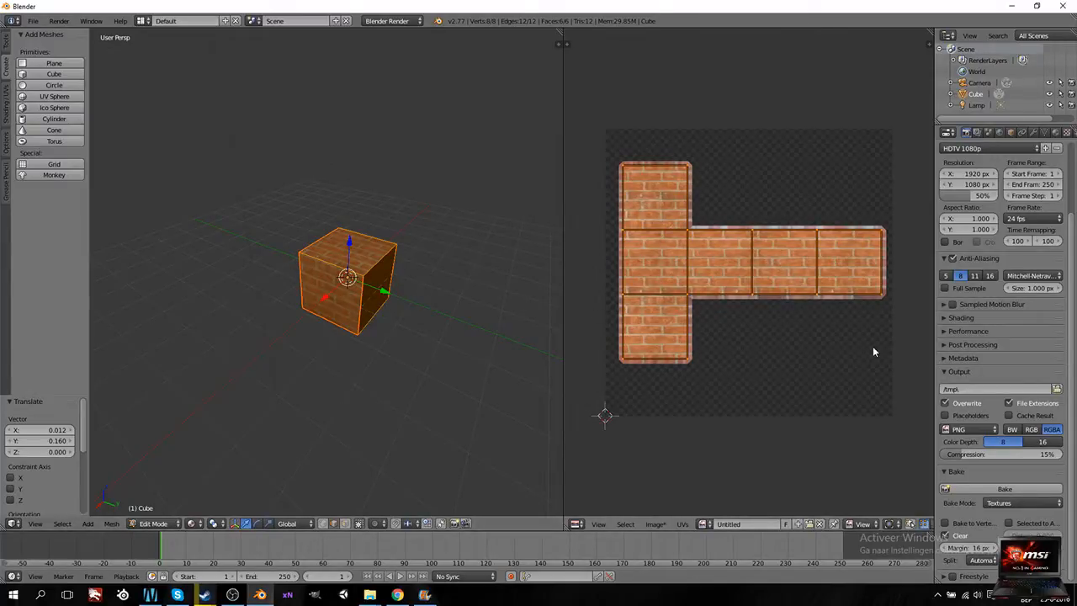
left_click(655, 524)
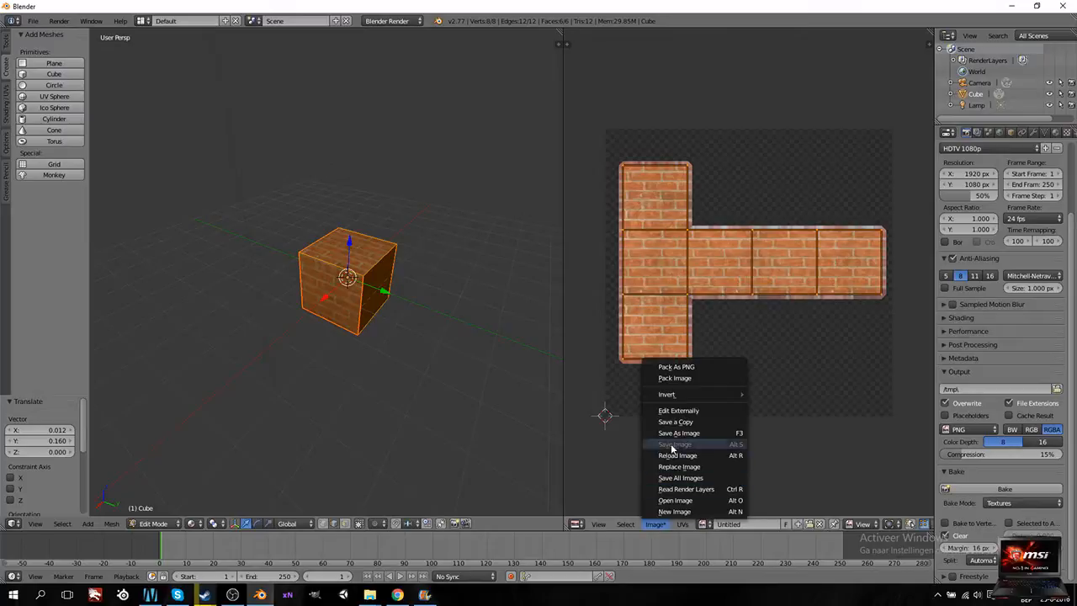
Step: Set the cube material's diffuse intensity to 1.000 and its specular intensity to 0.000
left_click(1055, 133)
left_click_drag(987, 370, 1008, 370)
left_click_drag(978, 420, 945, 421)
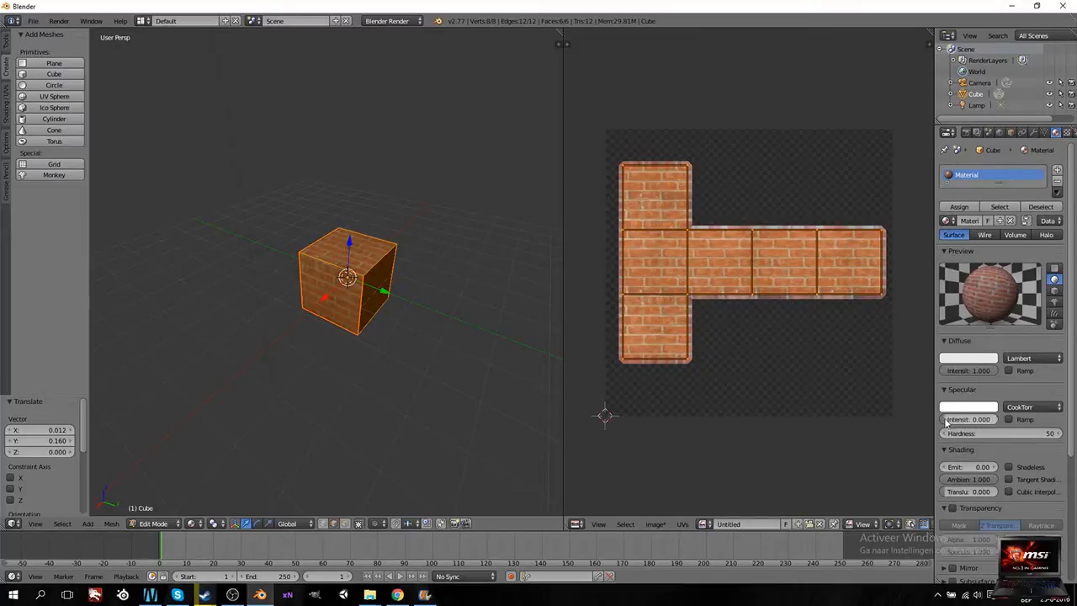
Step: Make the Bricks.jpg texture influence the normals at 0.600 instead of the diffuse color
left_click(1067, 132)
scroll(1031, 511, "down", 3)
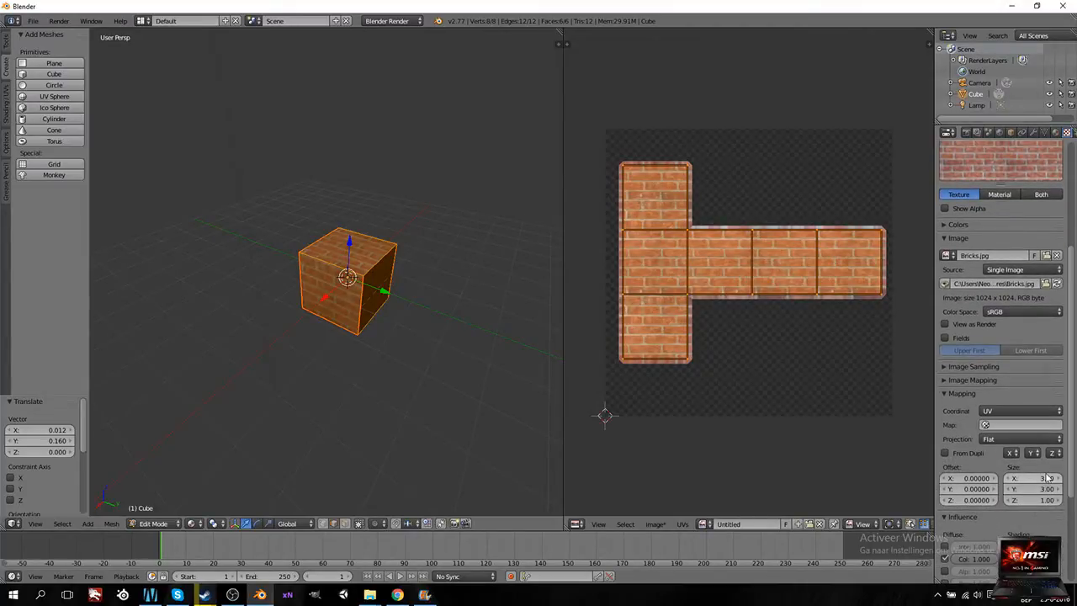
scroll(1043, 488, "down", 3)
left_click(1009, 520)
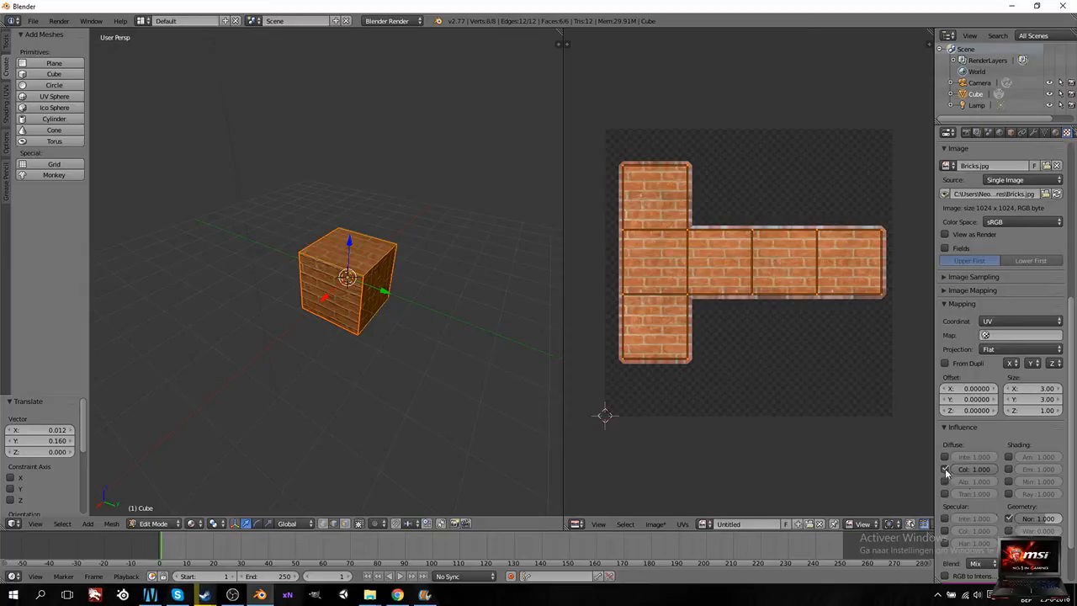
left_click(945, 469)
left_click(1043, 519)
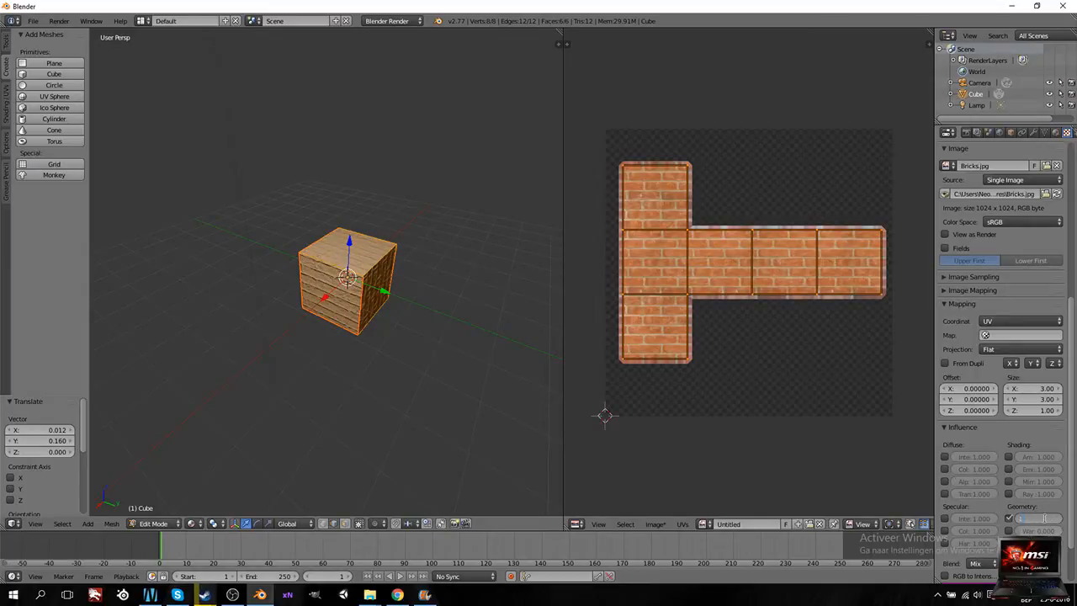
key("Return")
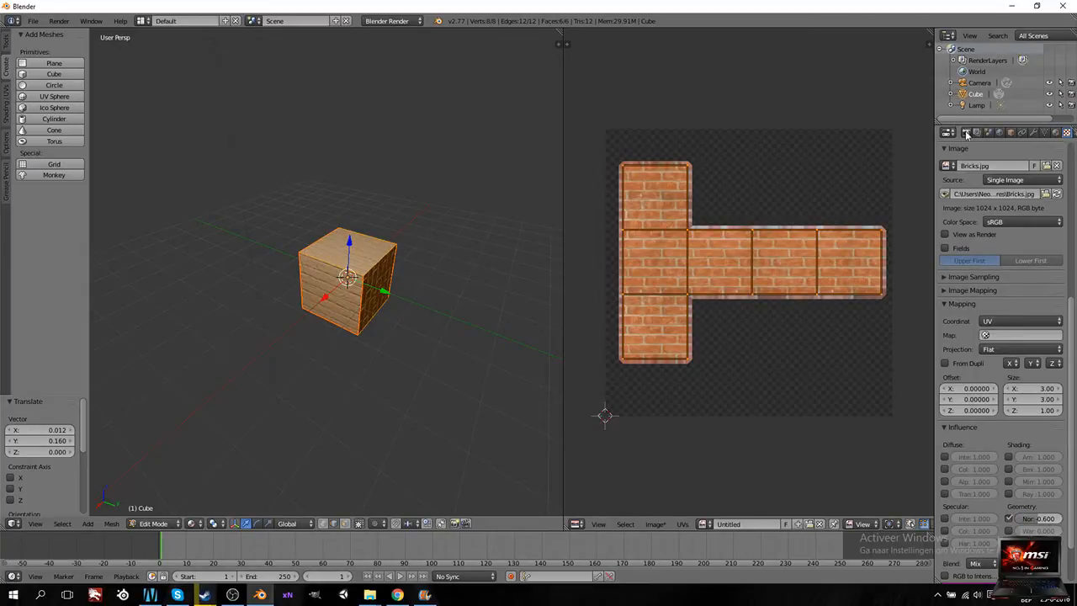
Step: Change the bake mode to Normals and bake the cube's normal map into the Untitled image
left_click(966, 133)
left_click(1022, 503)
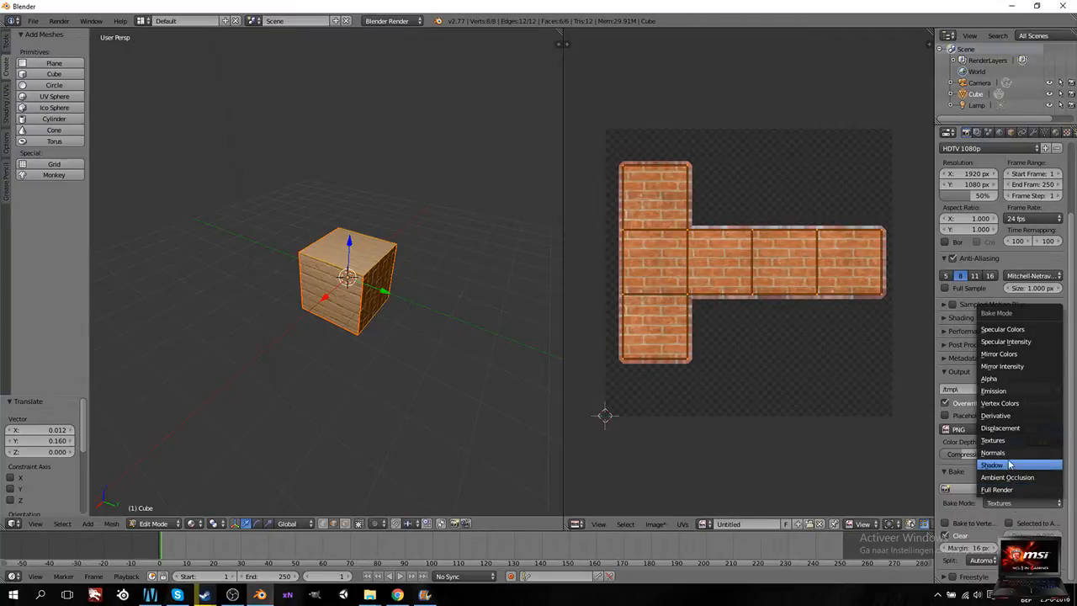
left_click(1009, 455)
left_click(1005, 489)
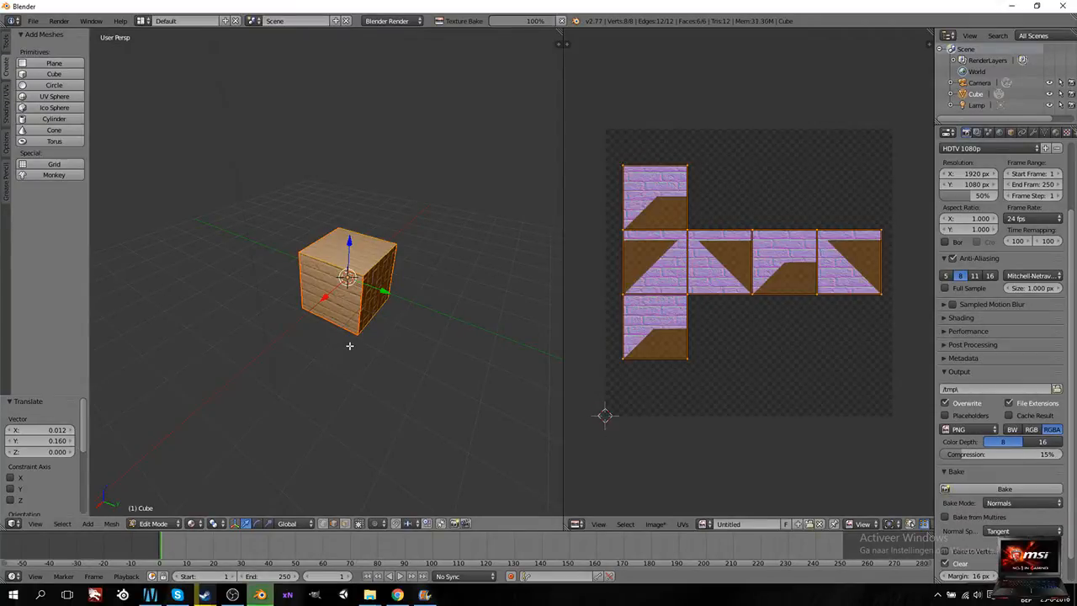
key("g")
key("y")
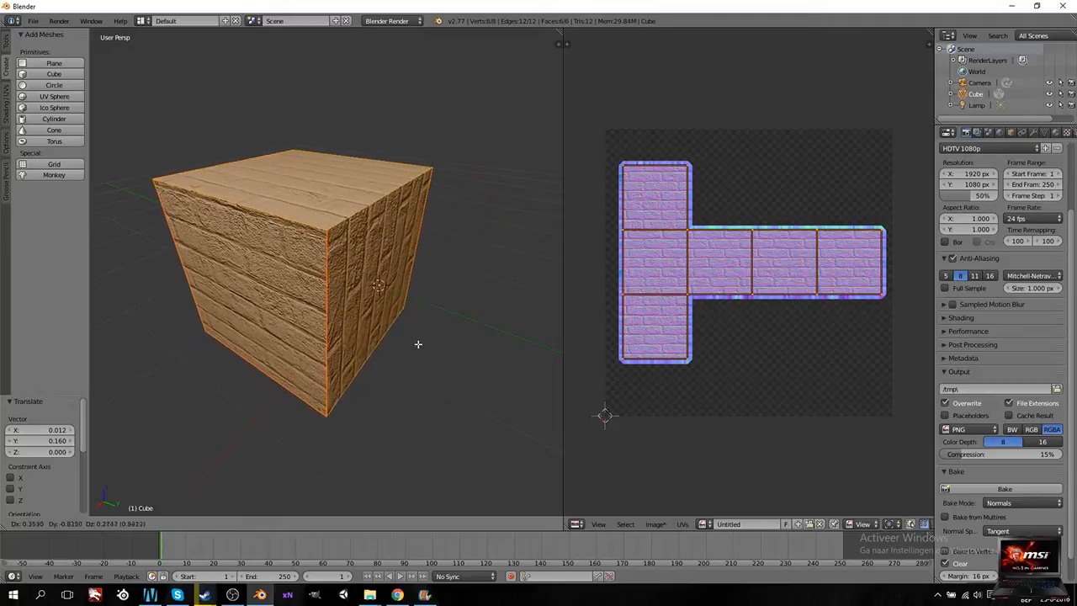
right_click(363, 349)
Step: Merge the UV/Image Editor area into the 3D view and switch the cube to Object Mode
middle_click_drag(421, 382, 322, 356)
middle_click_drag(485, 362, 528, 352)
scroll(459, 365, "down", 4)
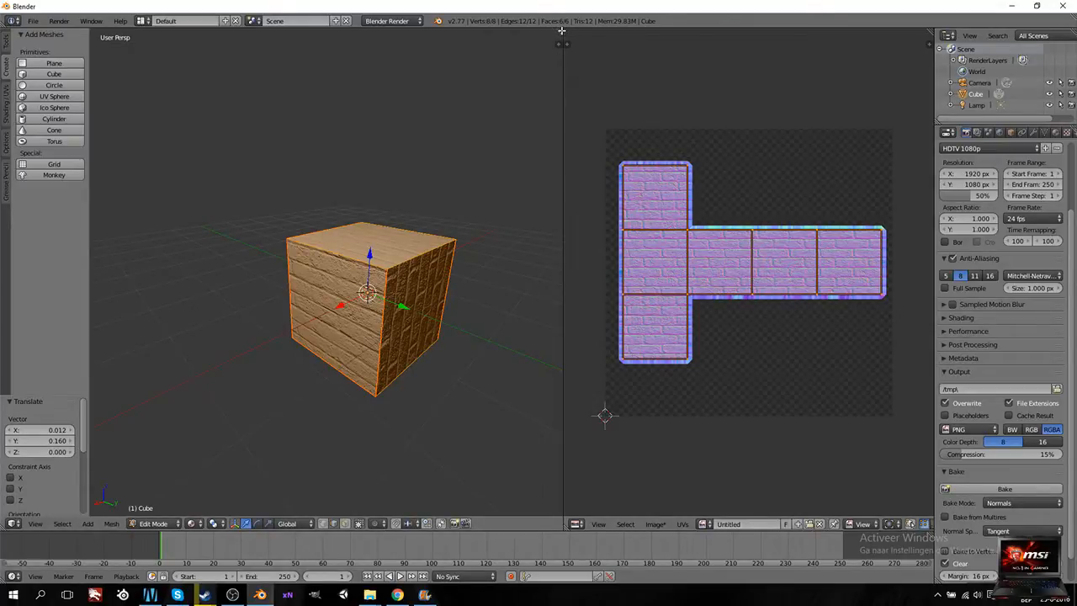
left_click_drag(561, 32, 638, 110)
key("Tab")
scroll(630, 262, "down", 6)
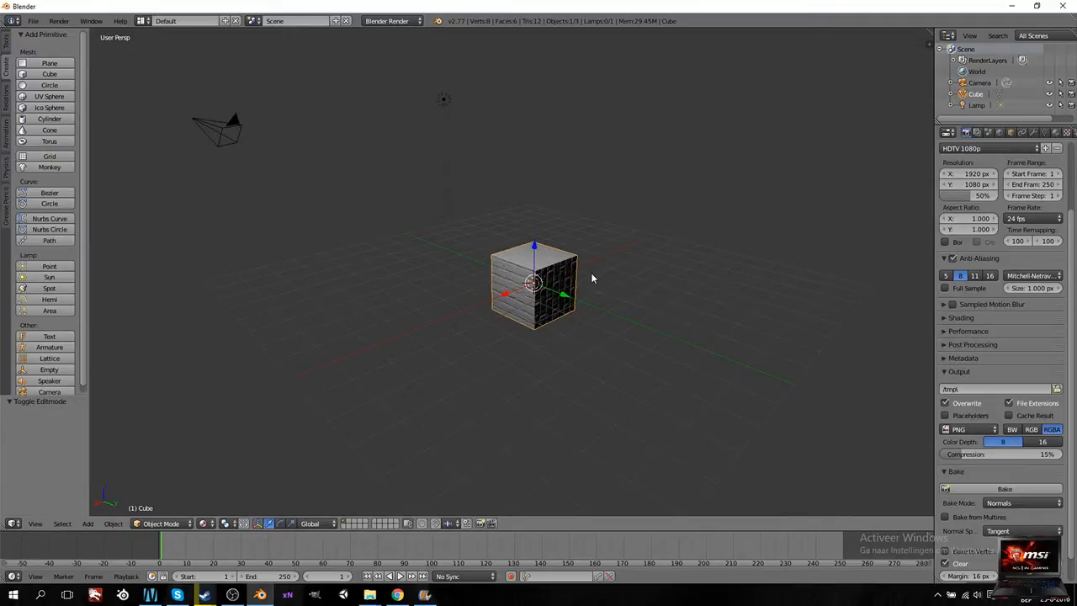
scroll(591, 277, "up", 4)
middle_click_drag(668, 303, 637, 312)
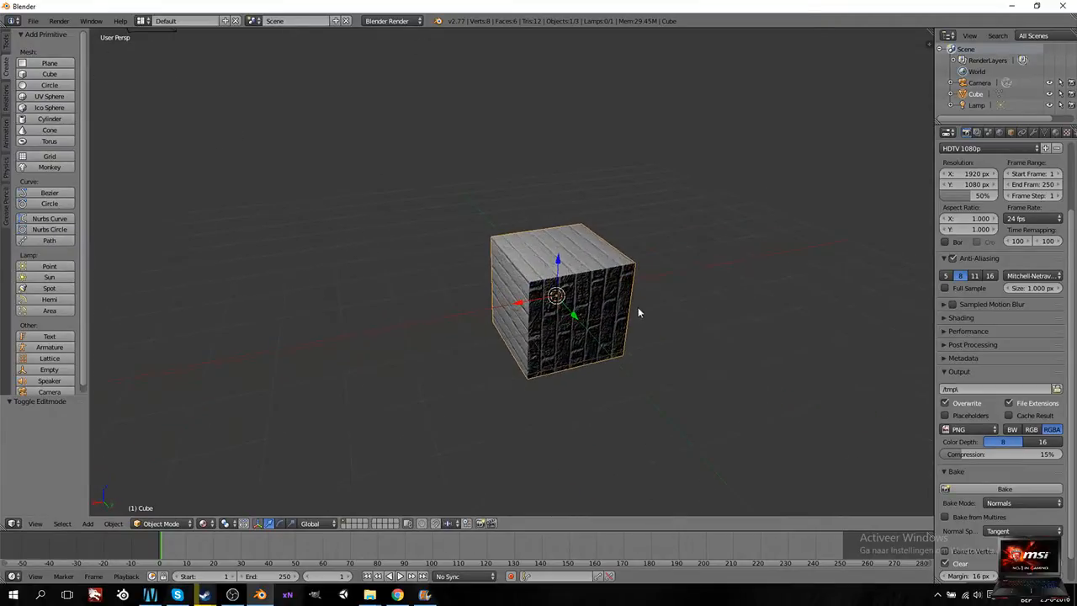
Step: Change the scene's render engine to Blender Game
left_click(397, 22)
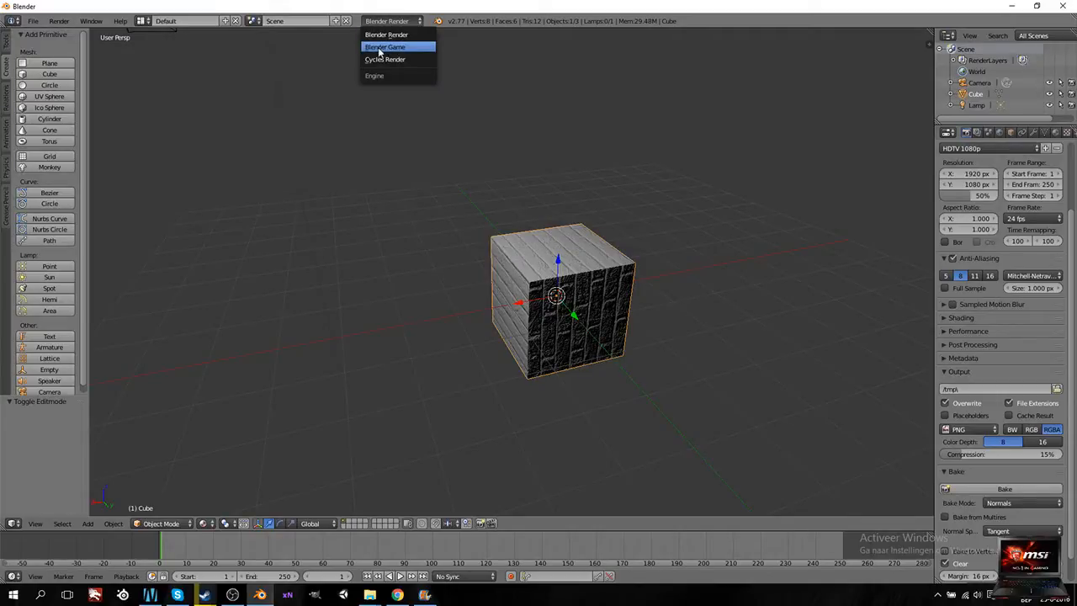
left_click(387, 49)
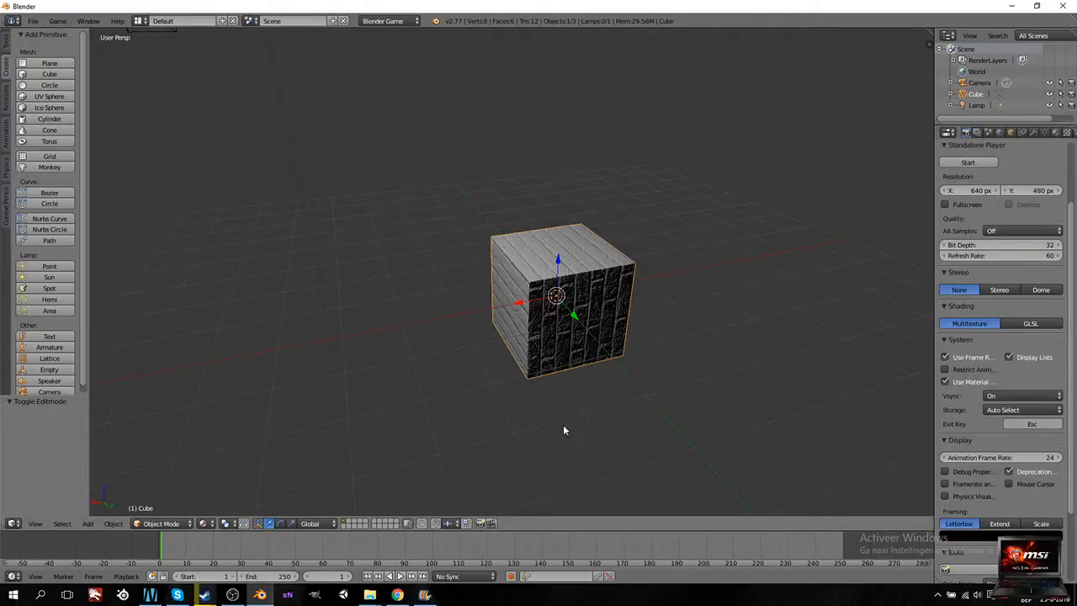
mouse_move(606, 292)
middle_mouse_down()
mouse_move(699, 298)
mouse_move(630, 312)
middle_mouse_up()
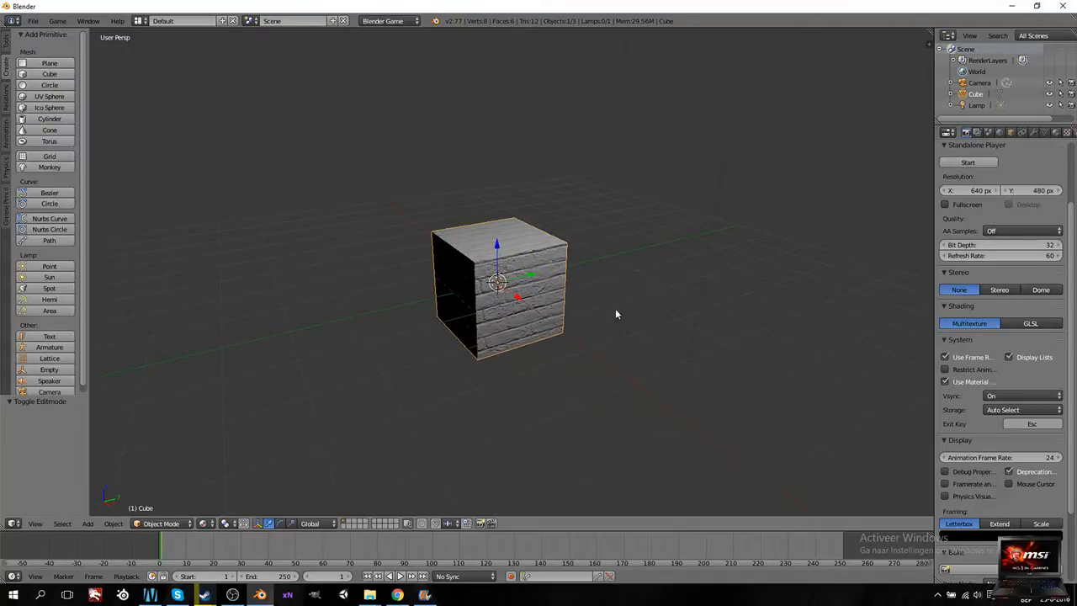
Step: Move the cube up 1.000 along the Z axis and inspect it from several sides
left_click_drag(496, 246, 505, 181)
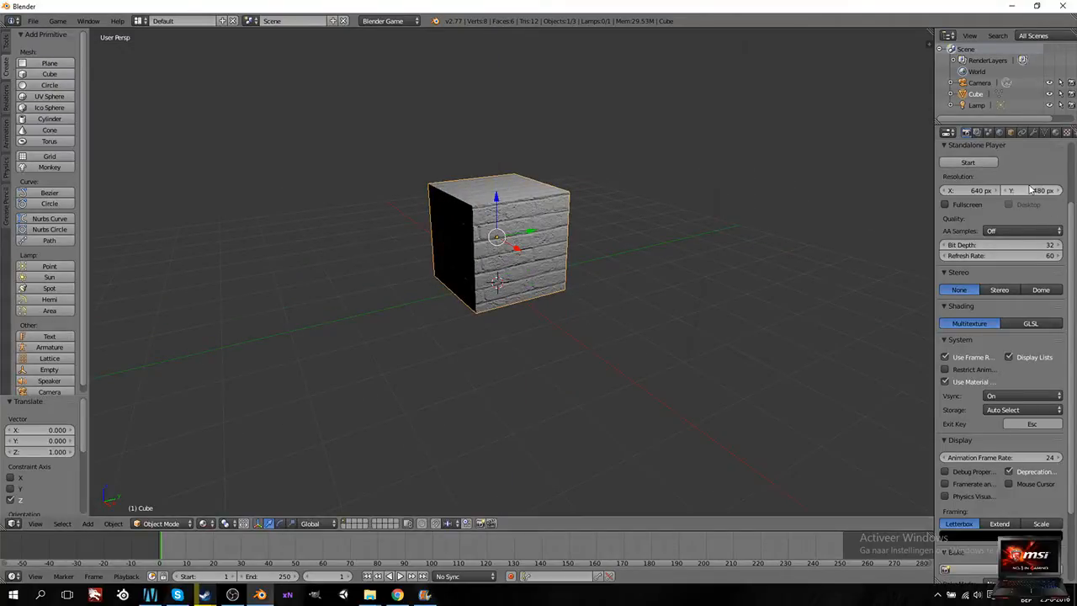
middle_click_drag(589, 258, 476, 291)
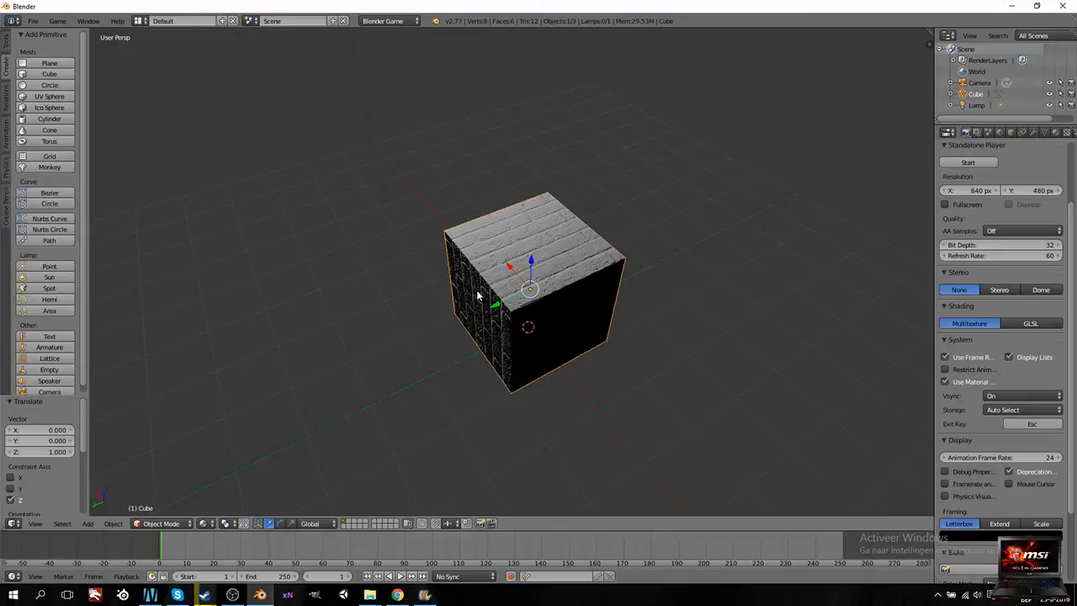
middle_click_drag(413, 247, 531, 286)
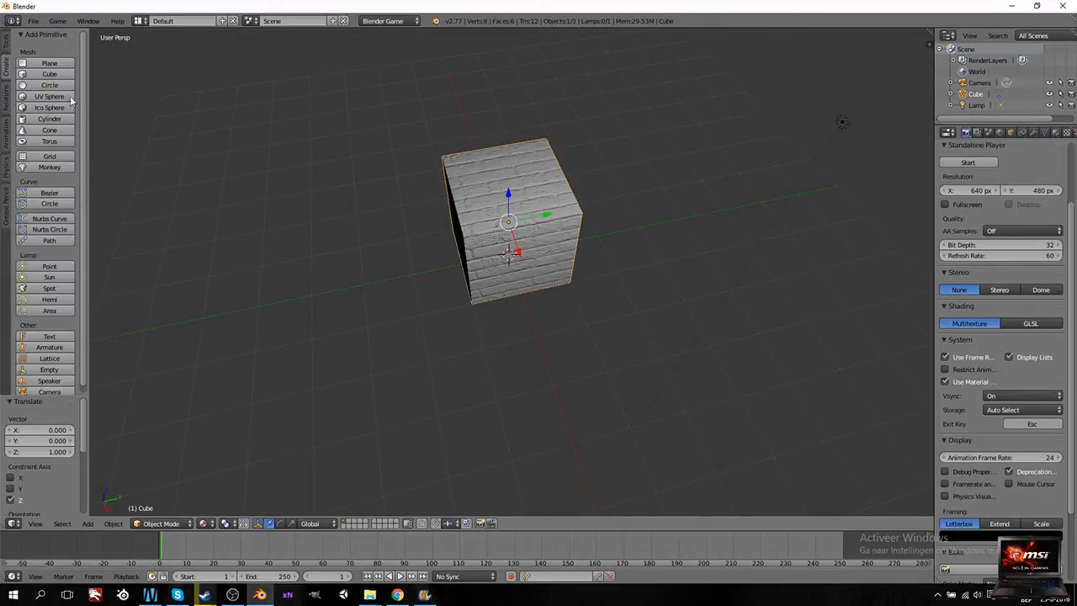
Step: Switch to the Game Logic screen layout and raise the cube further along the Z axis
left_click(139, 20)
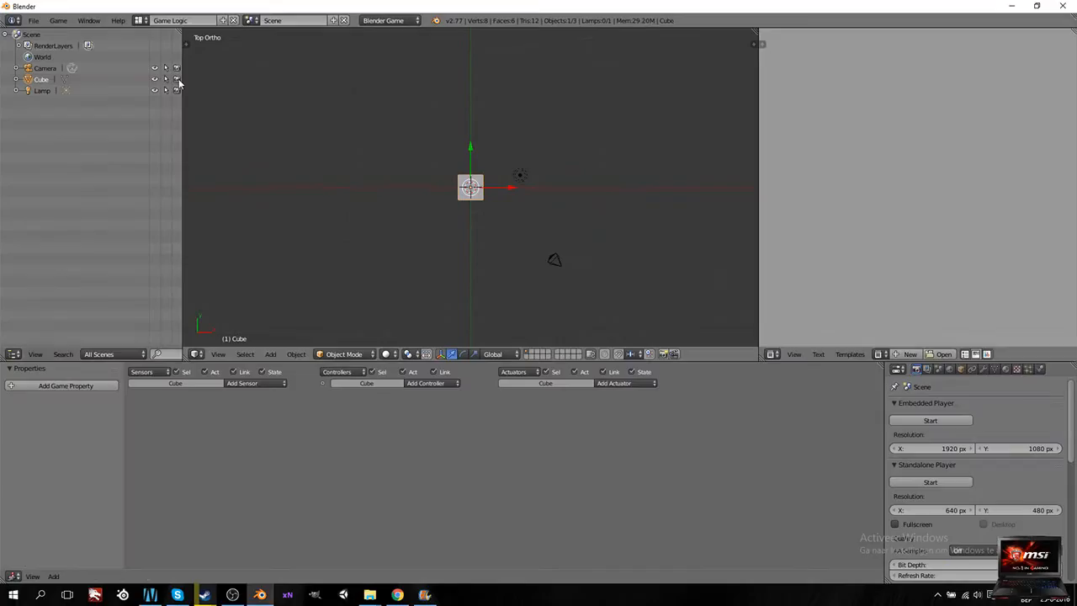
left_click(169, 80)
scroll(524, 268, "up", 3)
middle_click_drag(524, 272, 479, 162)
left_click_drag(473, 134, 469, 94)
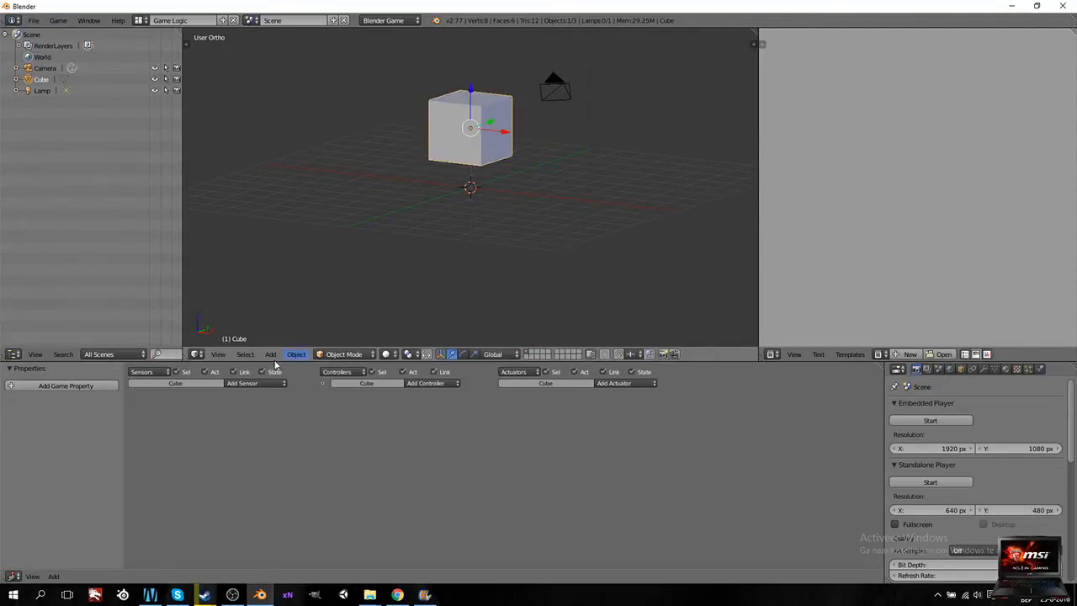
Step: Add a Keyboard sensor to the cube and assign the Z key to it
left_click(255, 384)
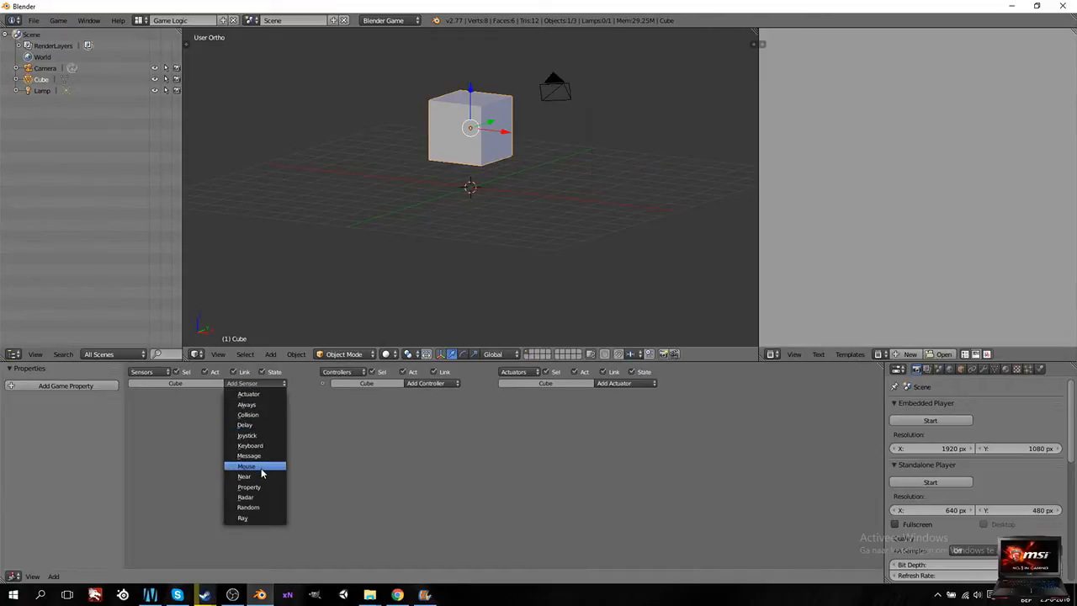
left_click(279, 382)
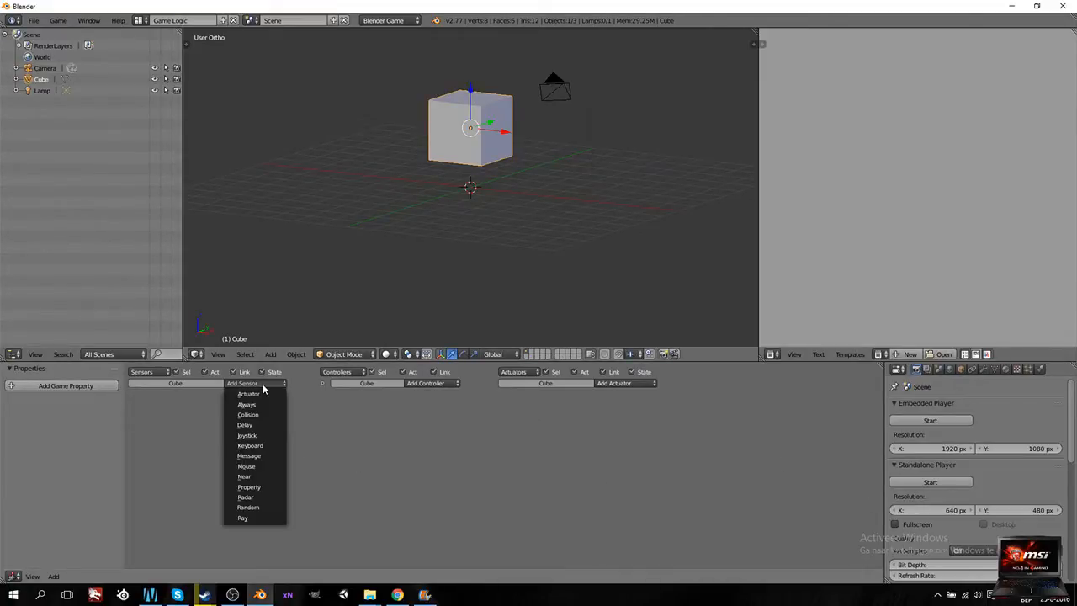
left_click(257, 445)
left_click(203, 435)
key("z")
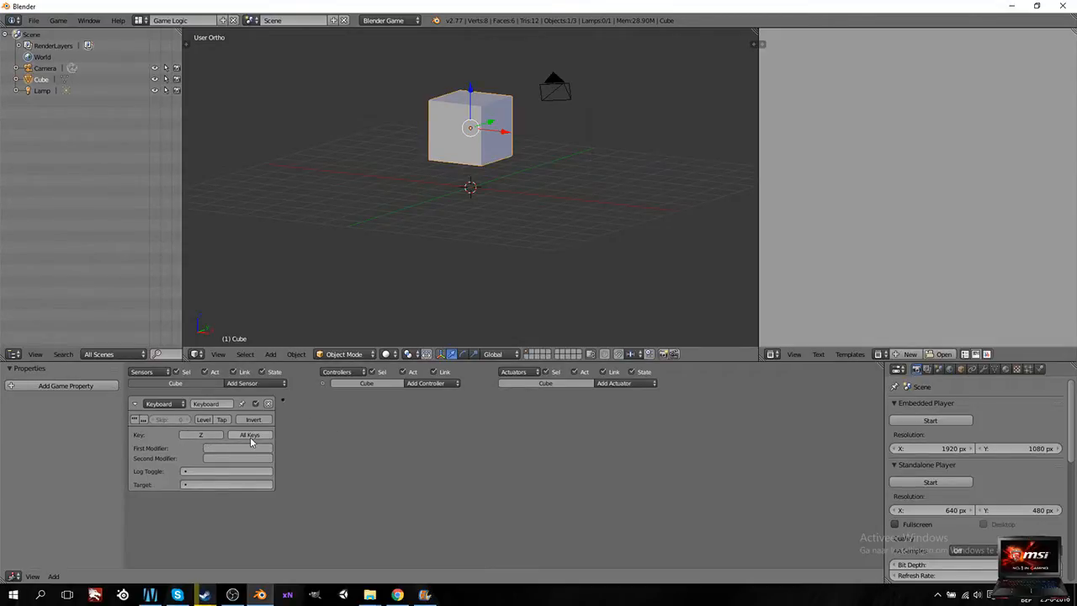
Step: Add a Motion actuator to the cube with its motion type set to Character Motion
left_click(621, 383)
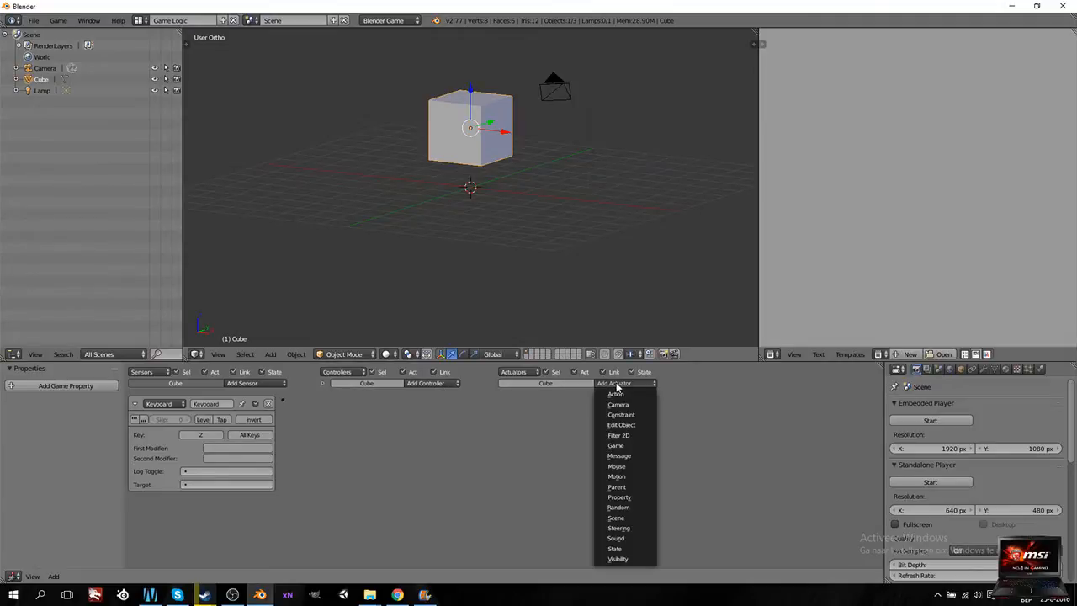
left_click(633, 476)
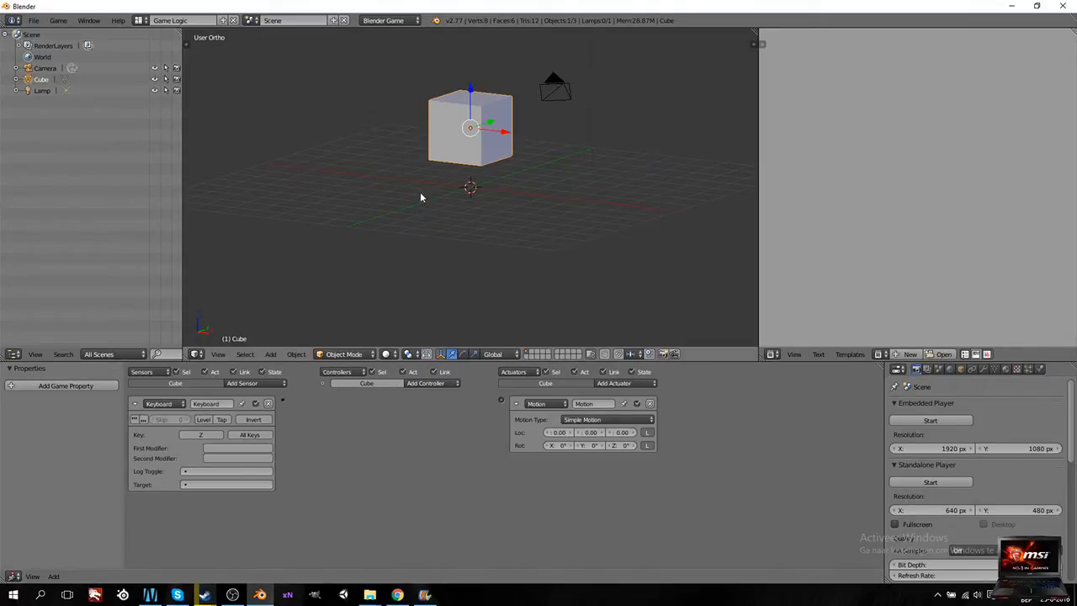
left_click(606, 419)
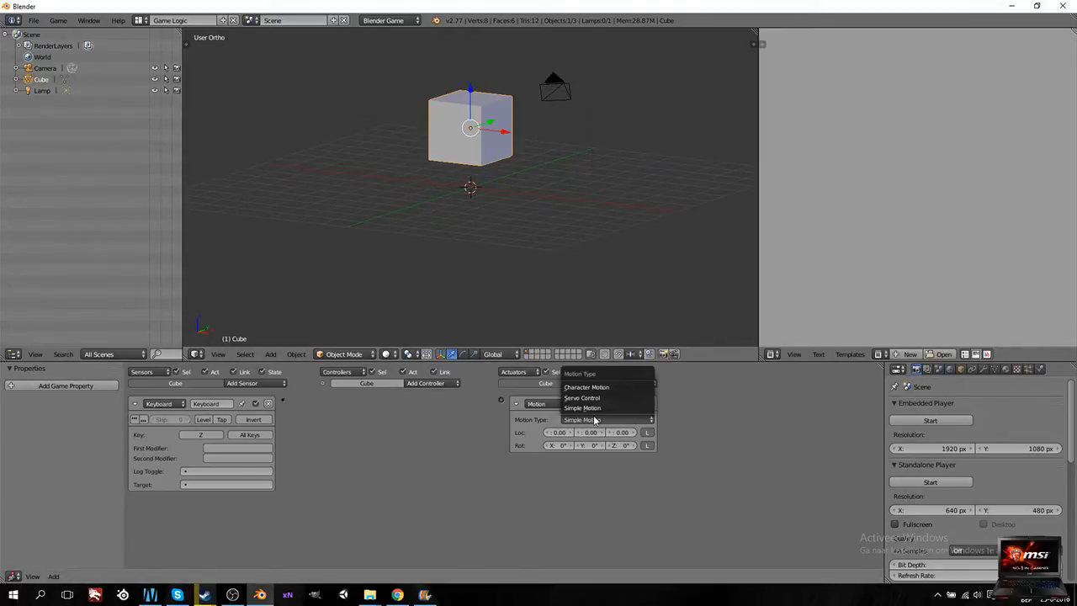
left_click(603, 387)
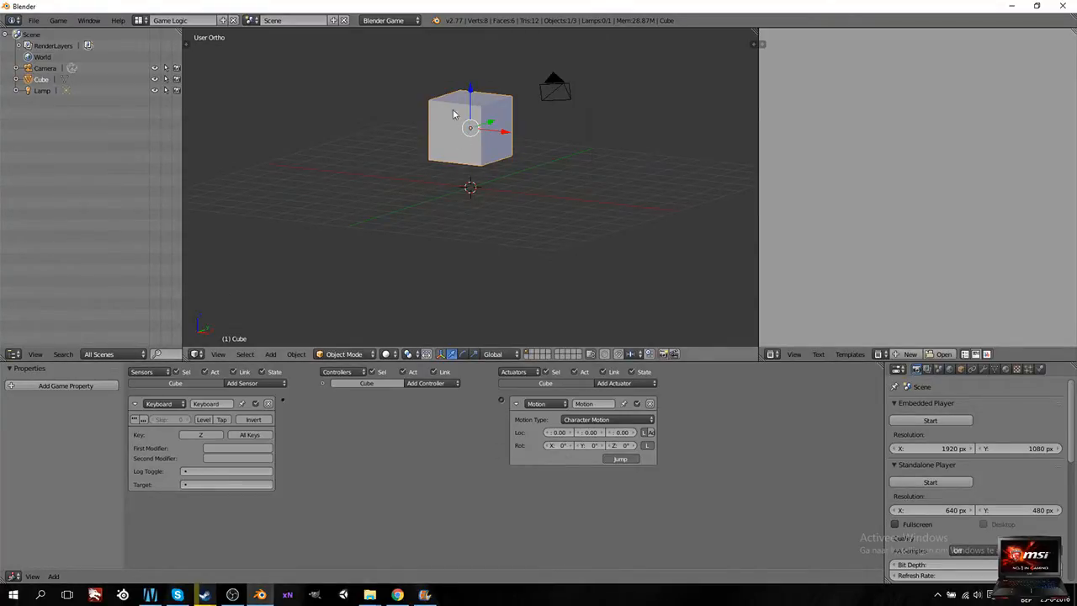
Step: Set the game engine's shading mode to GLSL and look through the remaining game render settings
middle_click_drag(529, 135, 486, 153)
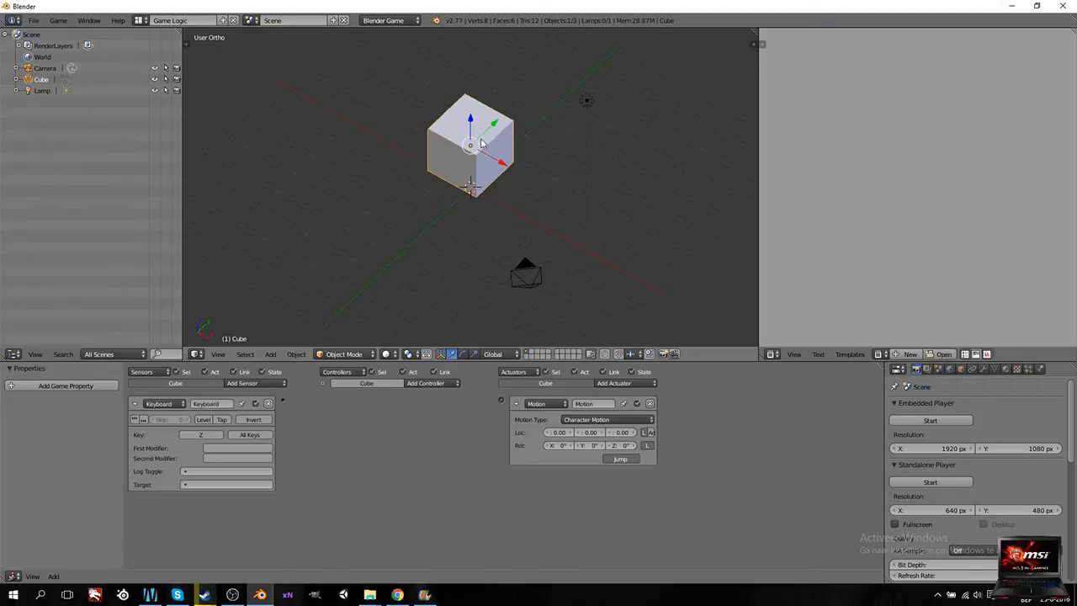
scroll(963, 520, "down", 5)
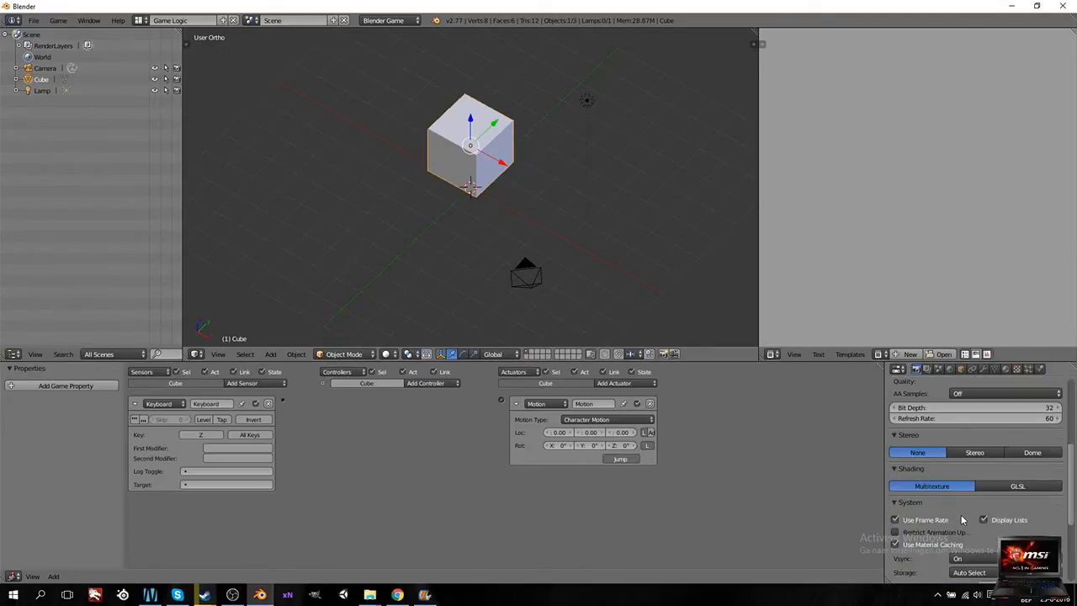
left_click(996, 490)
scroll(989, 501, "down", 4)
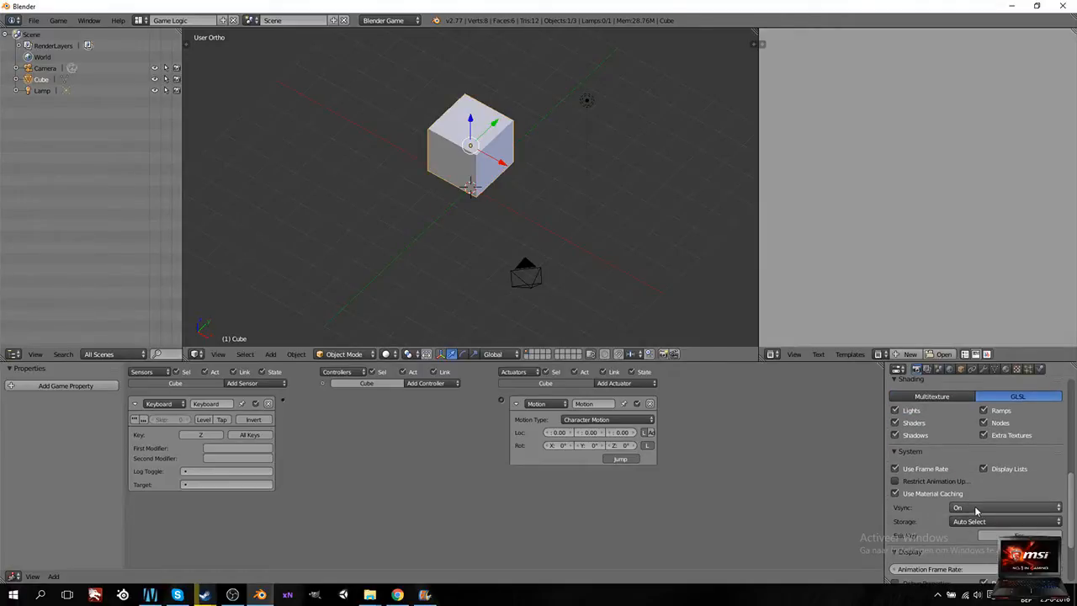
scroll(974, 509, "down", 3)
scroll(974, 509, "up", 5)
scroll(974, 509, "up", 7)
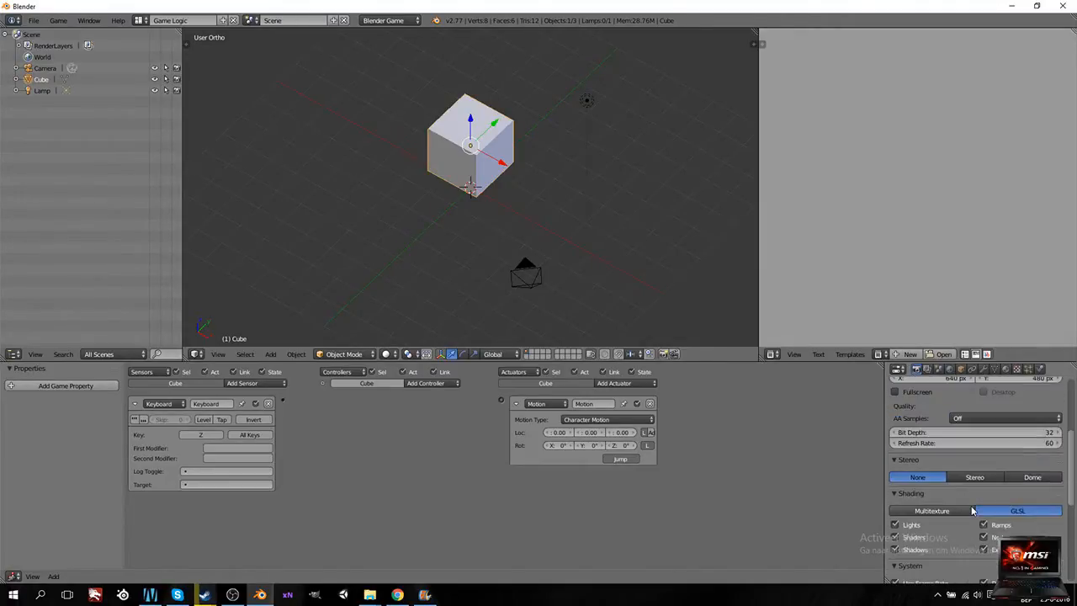
scroll(972, 510, "up", 1)
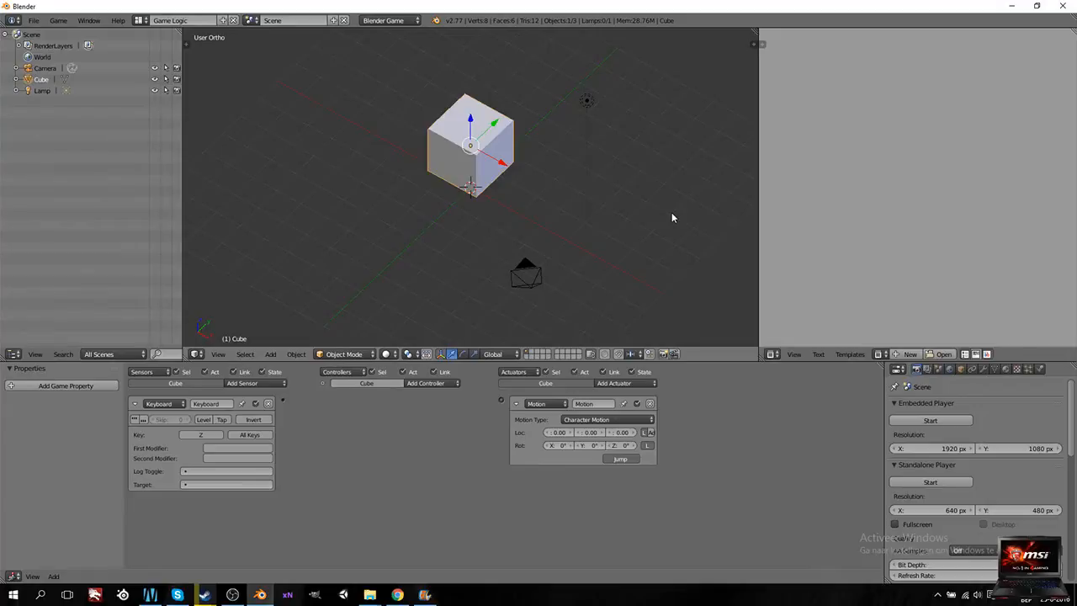
scroll(598, 257, "up", 4, "shift")
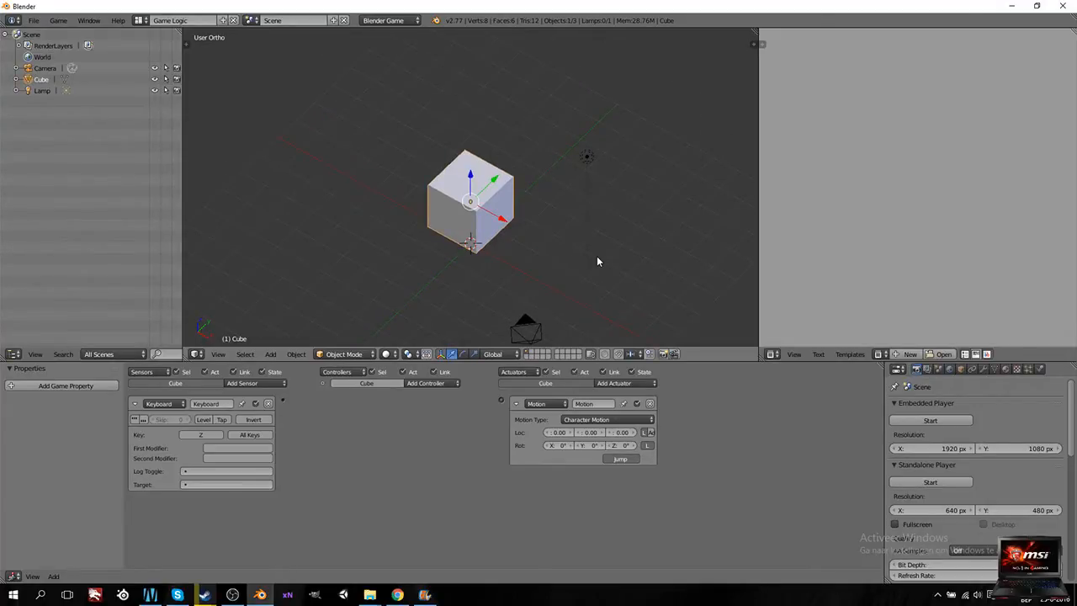
Step: Link the cube's Keyboard sensor to its Motion actuator through an And controller
left_click(58, 21)
left_click_drag(284, 403, 501, 401)
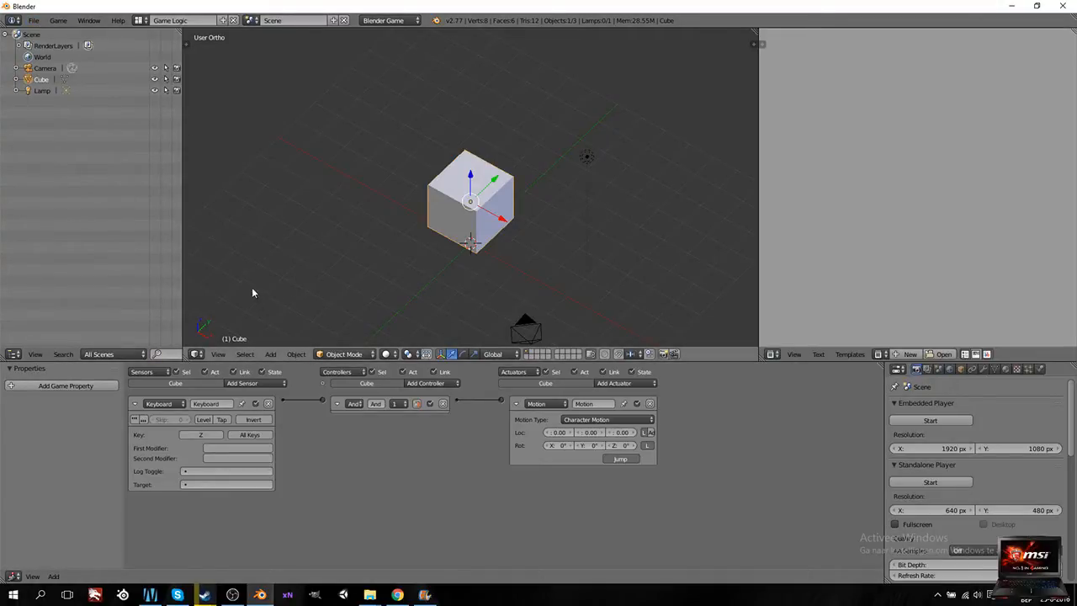
Step: Switch to the Default screen layout, add a plane beneath the cube and scale it by 50
left_click(140, 21)
left_click(156, 70)
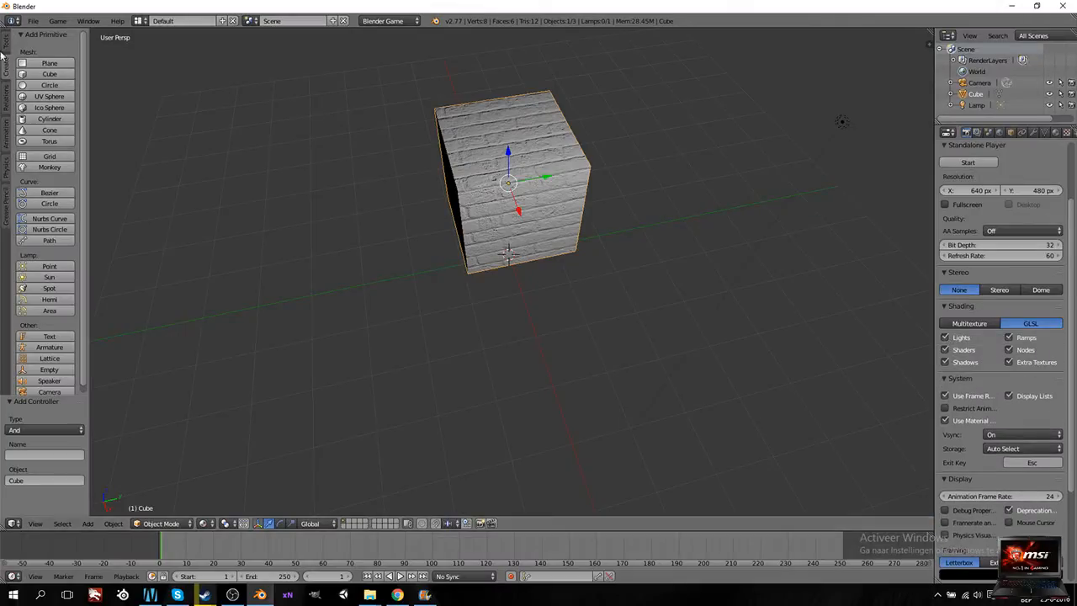
left_click(50, 64)
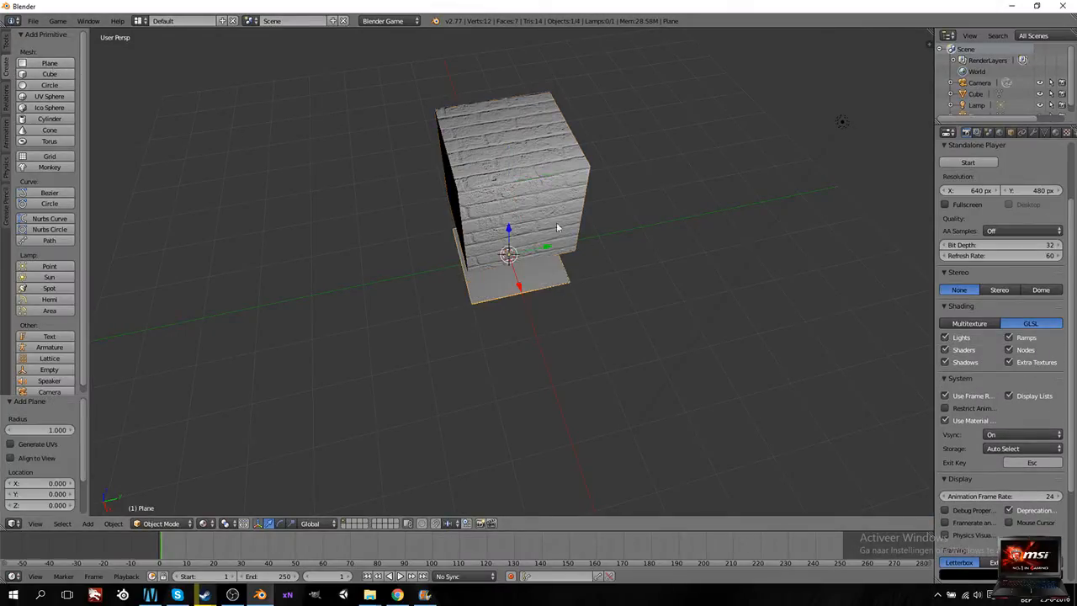
type("s50")
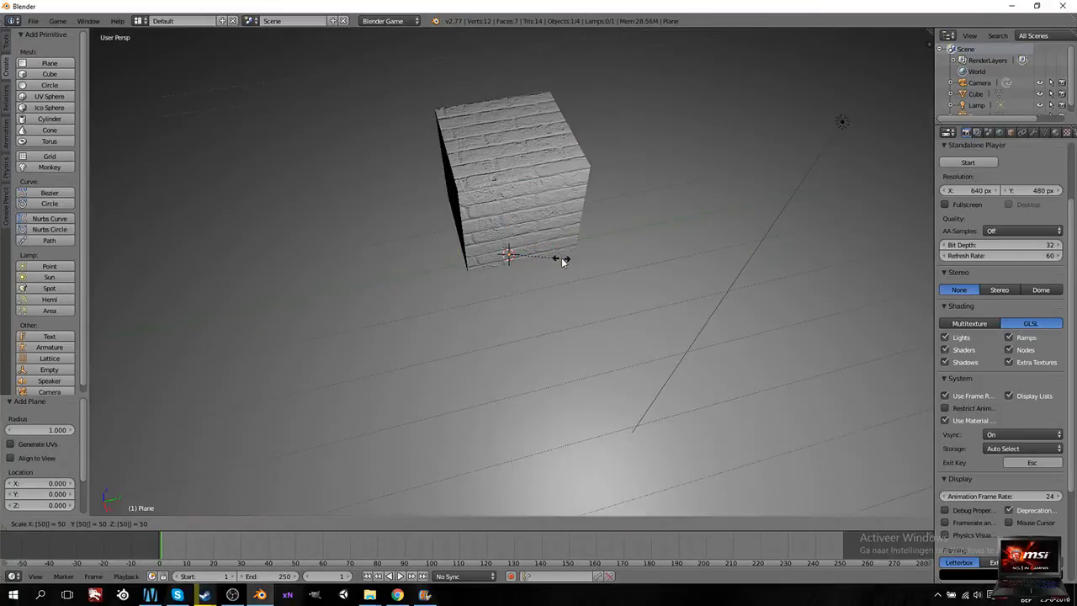
key("Return")
Step: Return to the Game Logic screen layout and set the viewport shading to Texture
left_click(33, 21)
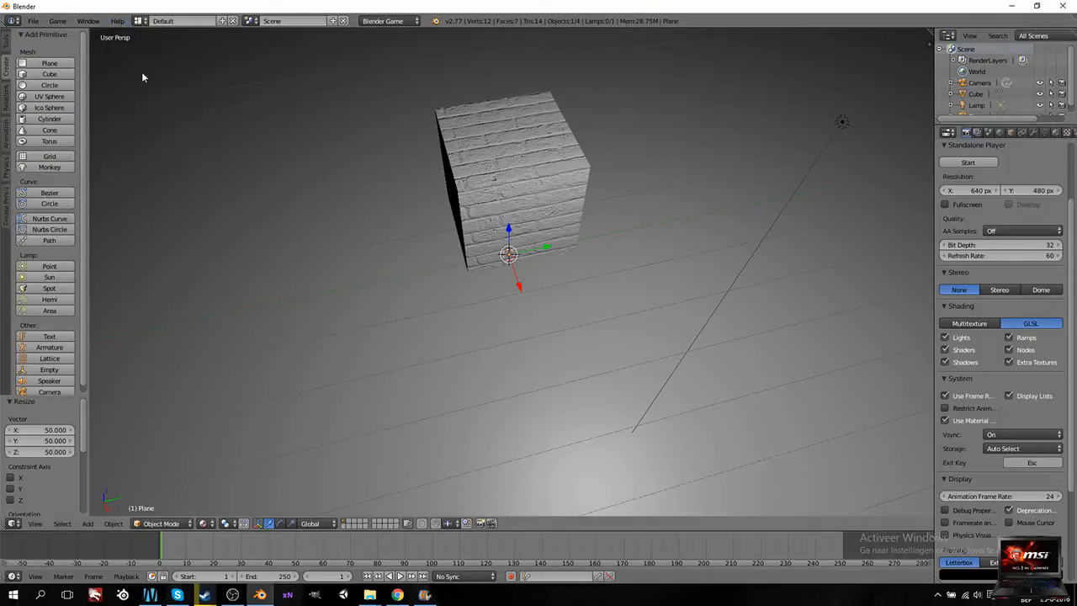
left_click(137, 21)
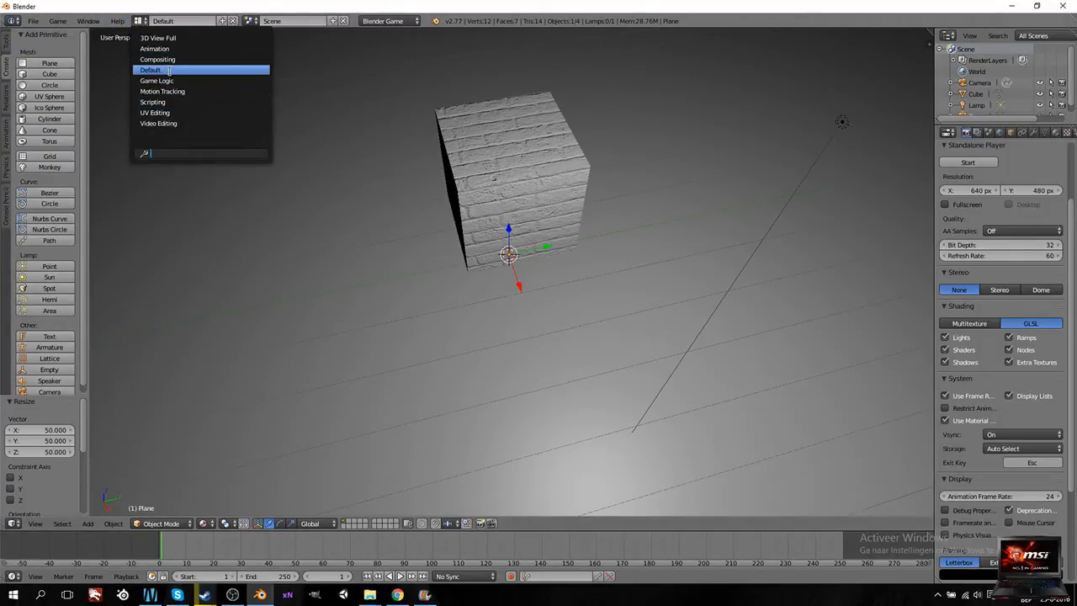
left_click(157, 80)
middle_click_drag(341, 152, 502, 207)
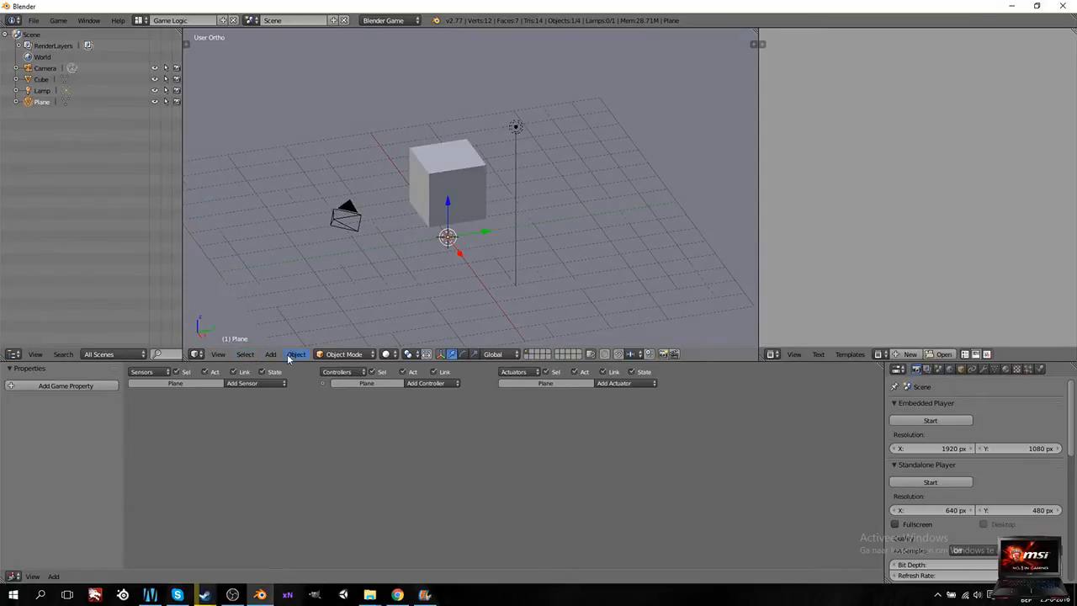
left_click(388, 355)
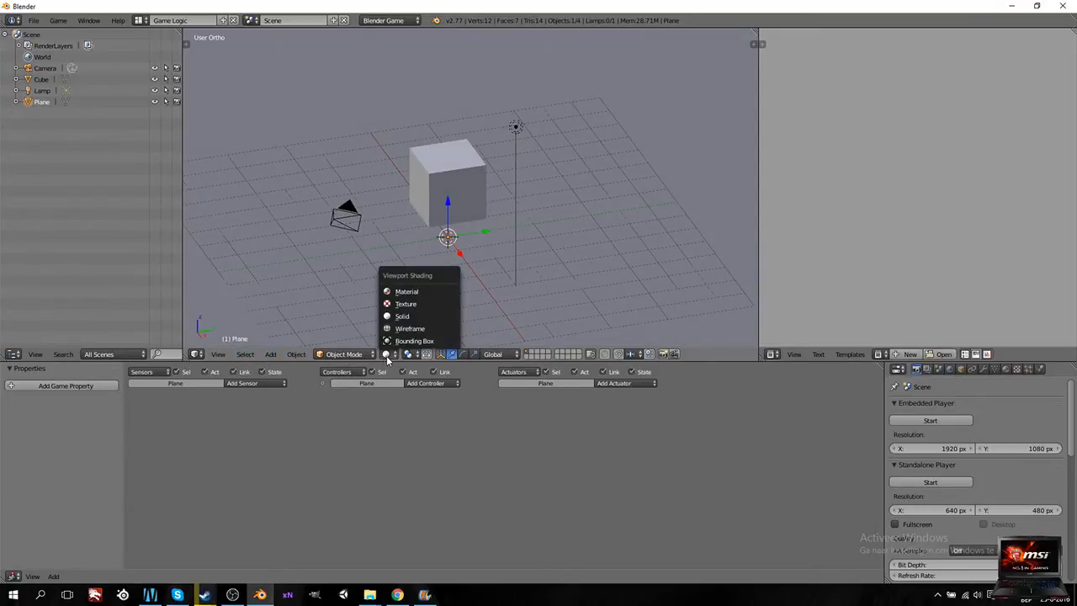
left_click(408, 305)
mouse_move(468, 269)
middle_mouse_down()
mouse_move(500, 265)
mouse_move(480, 270)
middle_mouse_up()
Step: Run the game briefly, stop it, and select the cube to bring up its logic bricks
key("p")
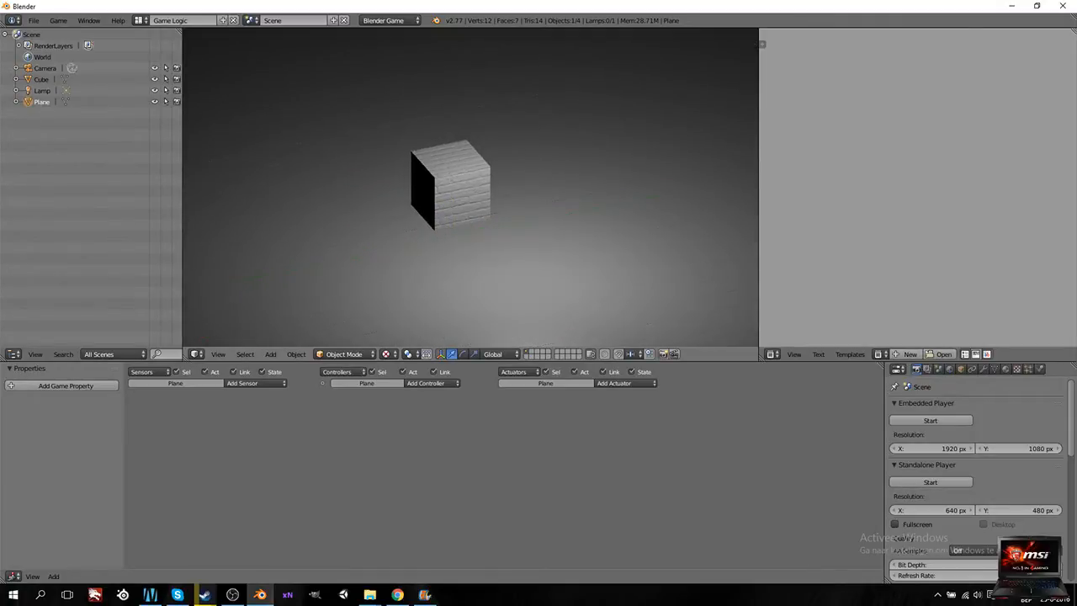
key("Escape")
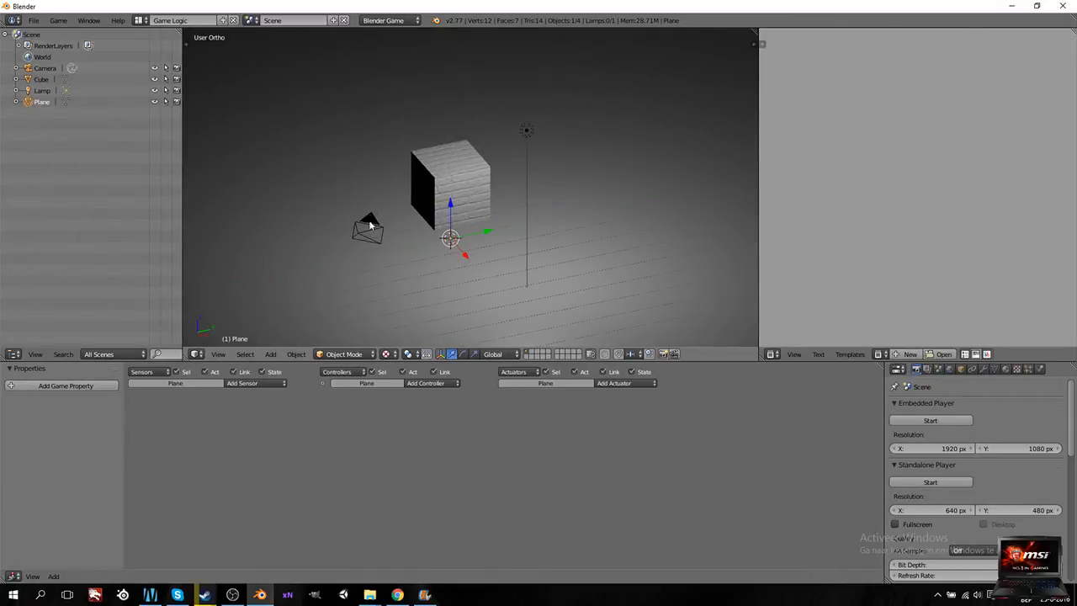
right_click(446, 217)
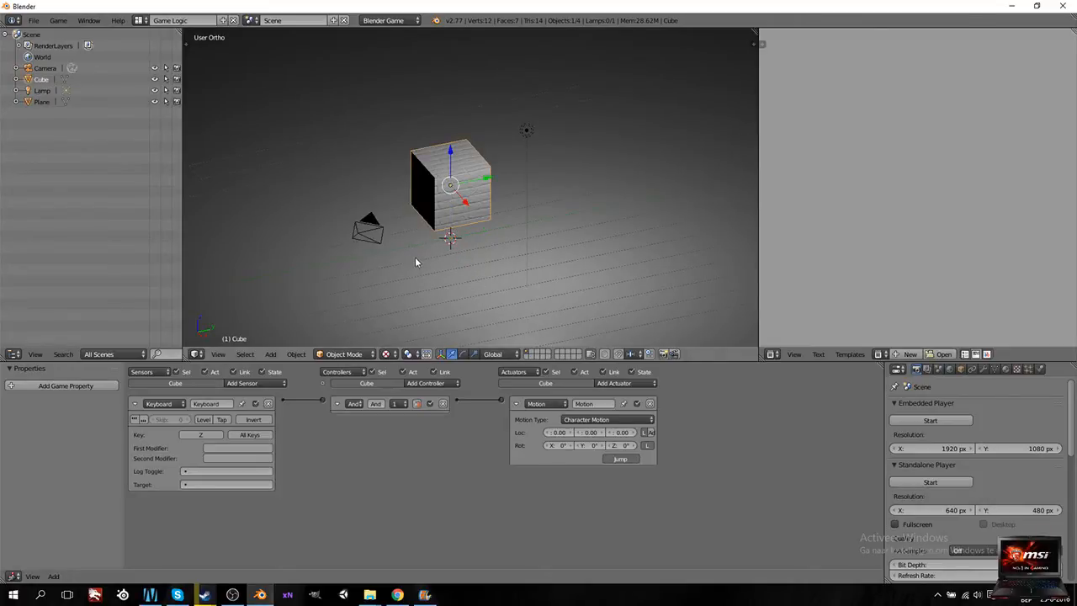
middle_click_drag(410, 269, 408, 269)
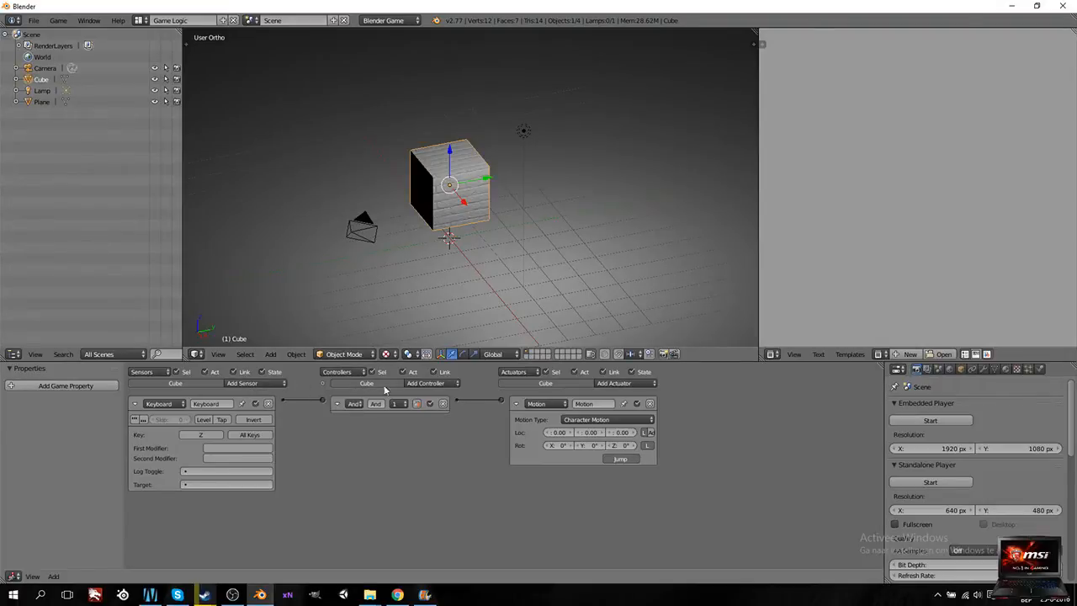
scroll(487, 423, "up", 2)
scroll(486, 423, "down", 1)
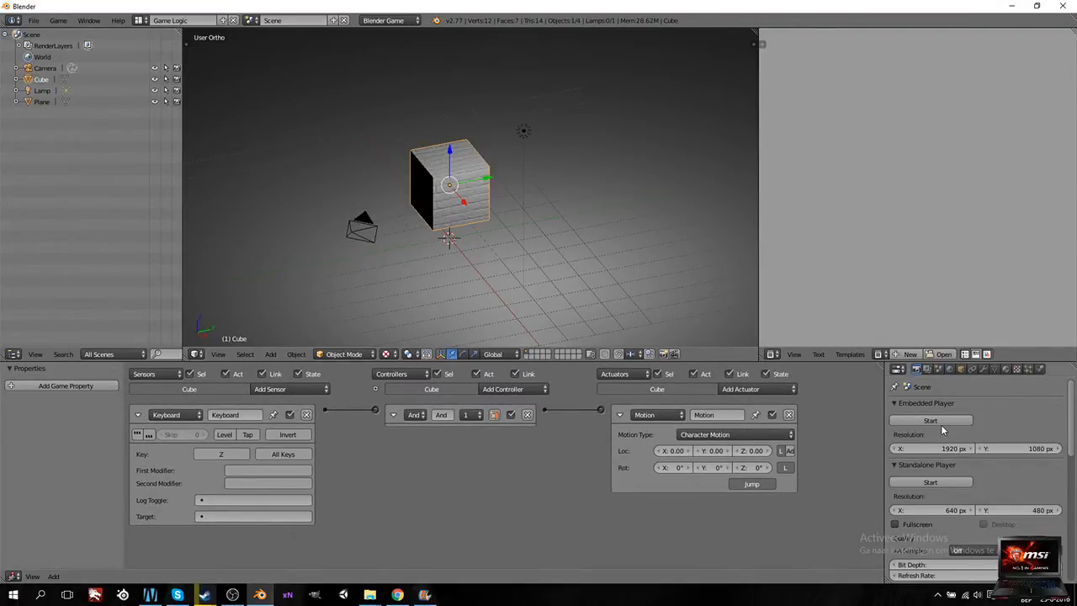
Step: Try the Stereo option in the game render settings, look through its stereo modes, and return it to None
scroll(941, 424, "down", 3)
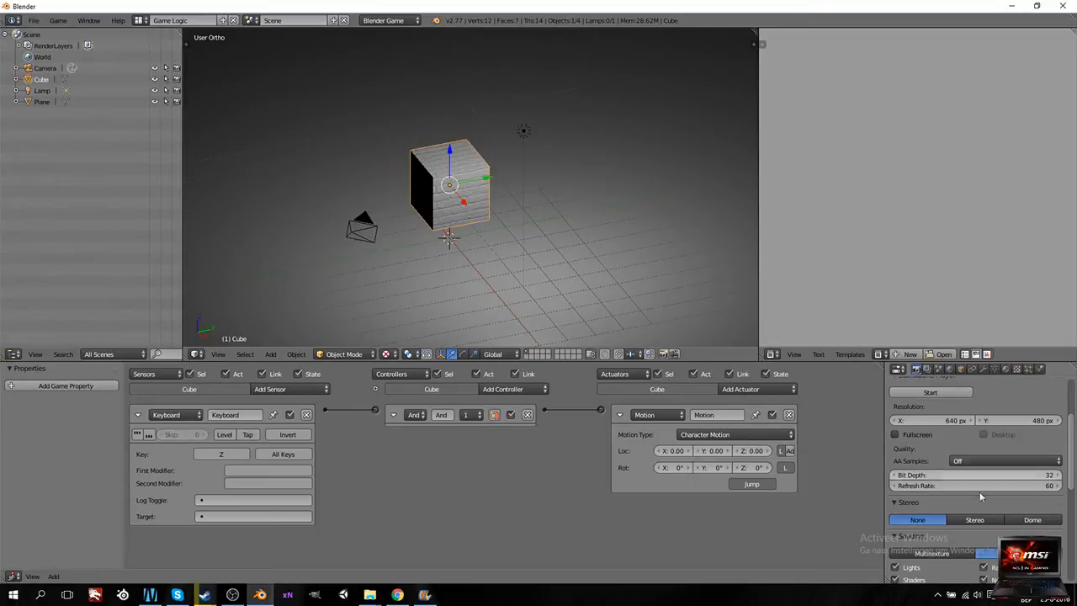
left_click(977, 519)
scroll(967, 504, "down", 2)
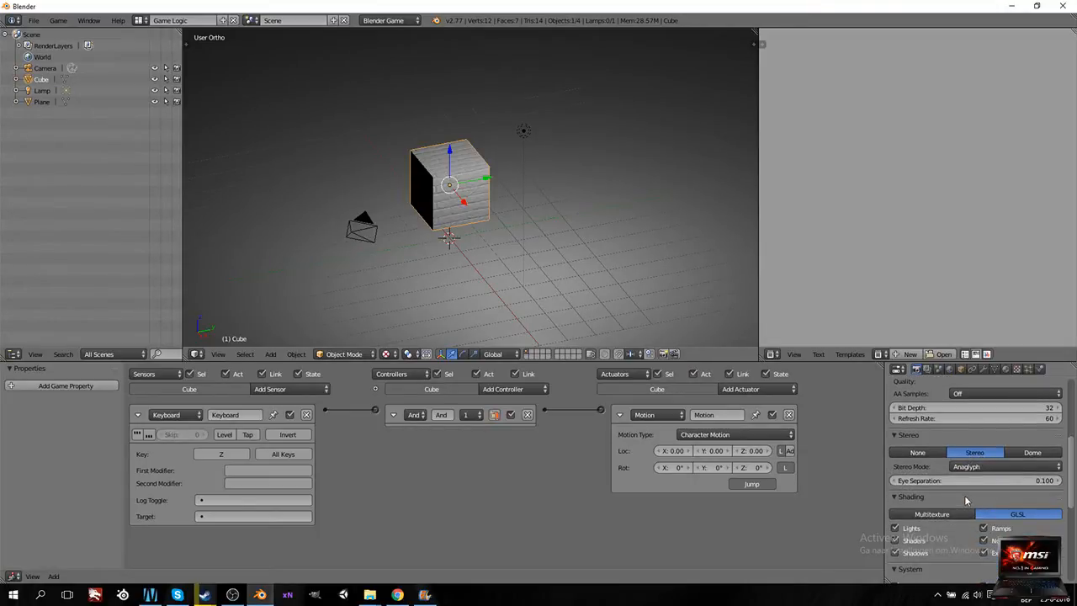
scroll(965, 496, "down", 1)
left_click(922, 431)
scroll(971, 523, "down", 1)
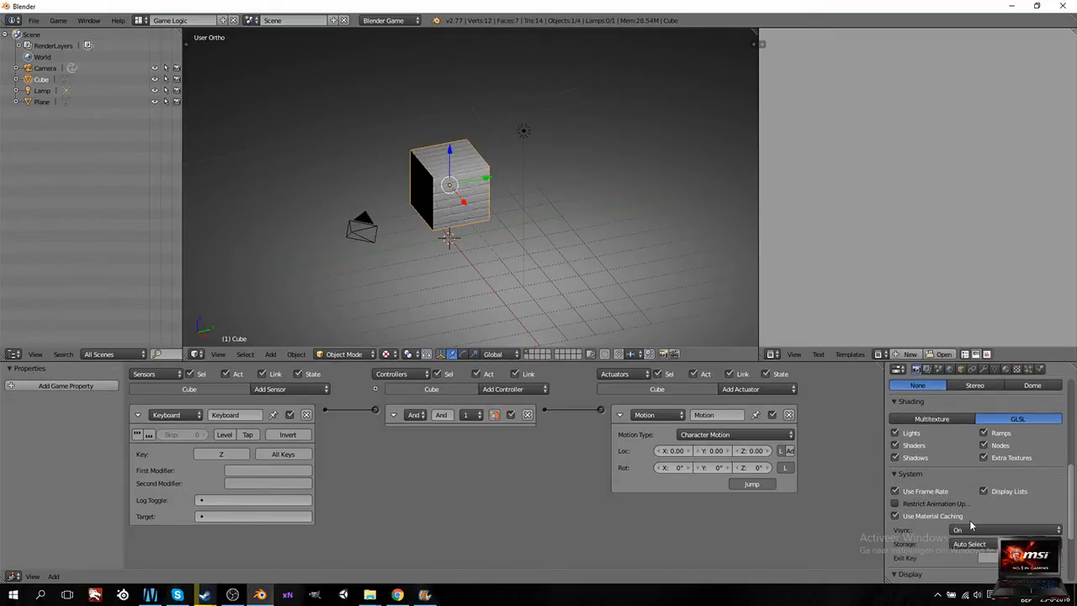
left_click(975, 408)
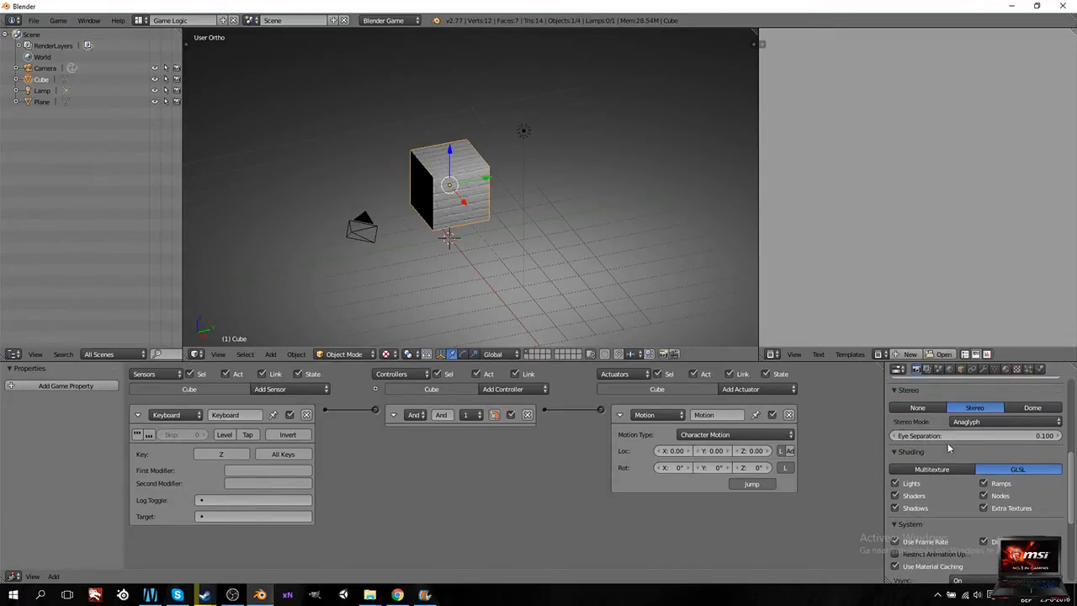
left_click(976, 422)
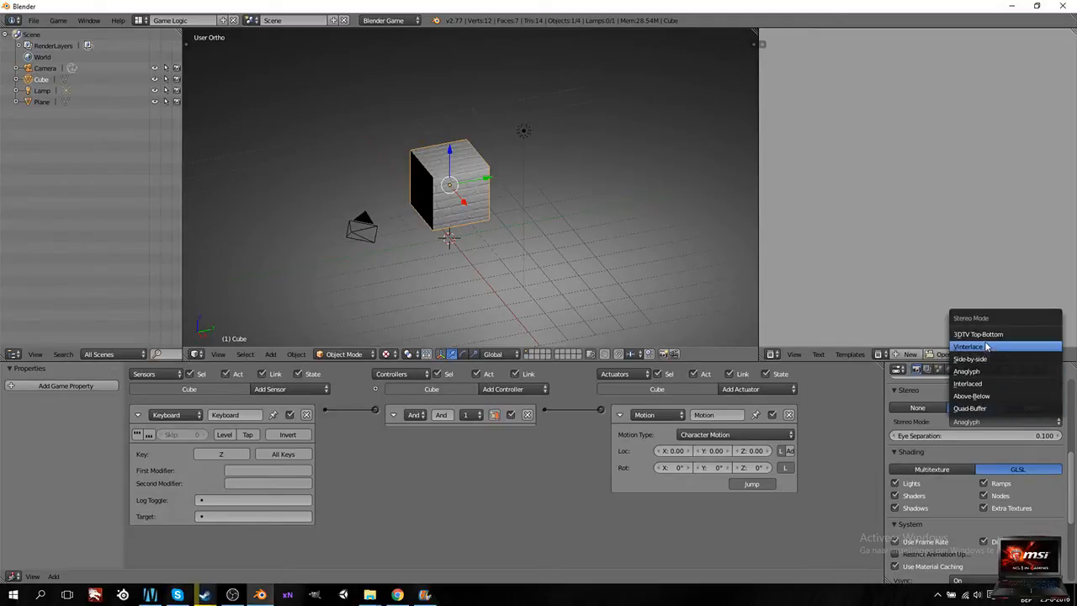
left_click(917, 408)
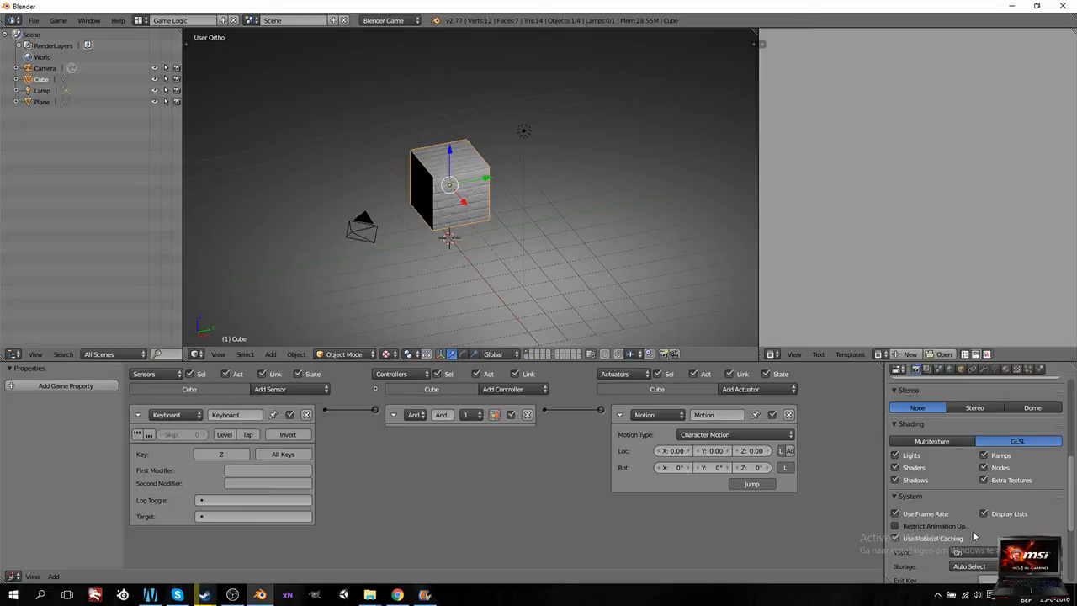
Step: Look through the Shading, System and Display sections of the game render settings
scroll(967, 532, "down", 5)
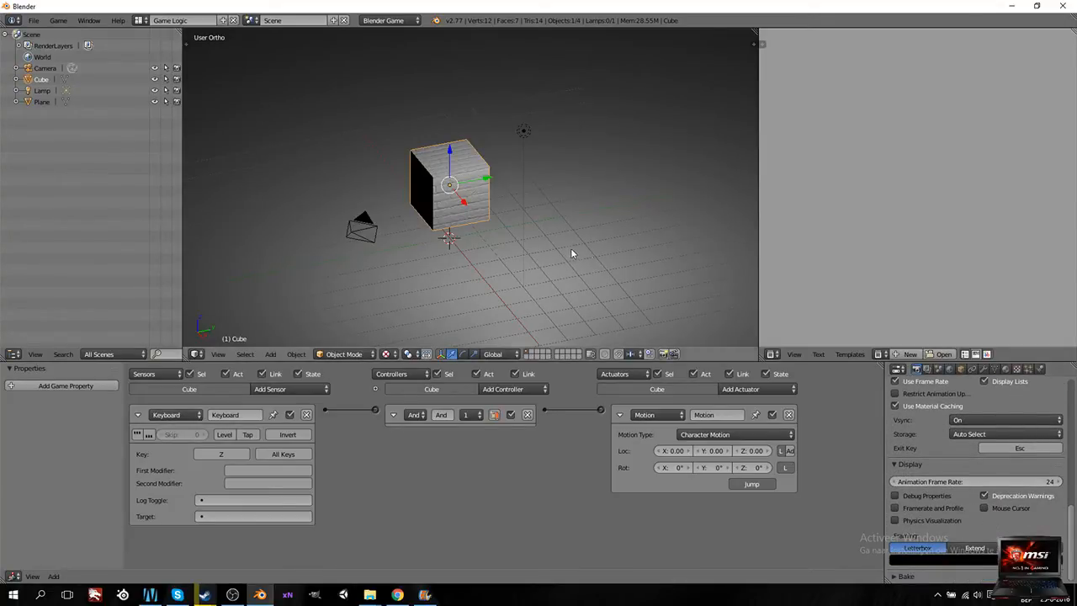
scroll(945, 428, "up", 7)
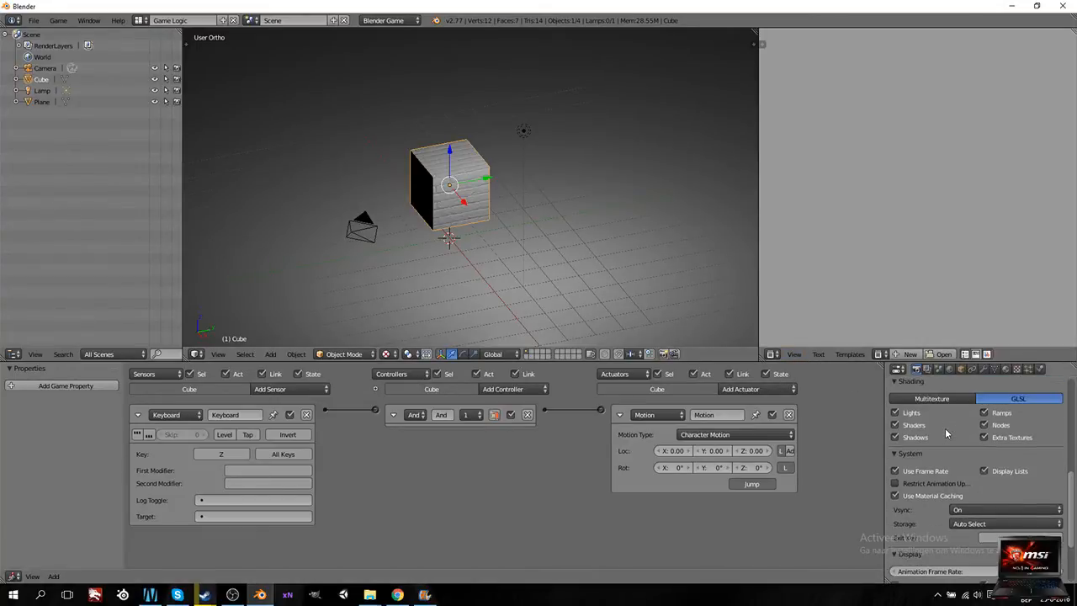
scroll(945, 431, "up", 2)
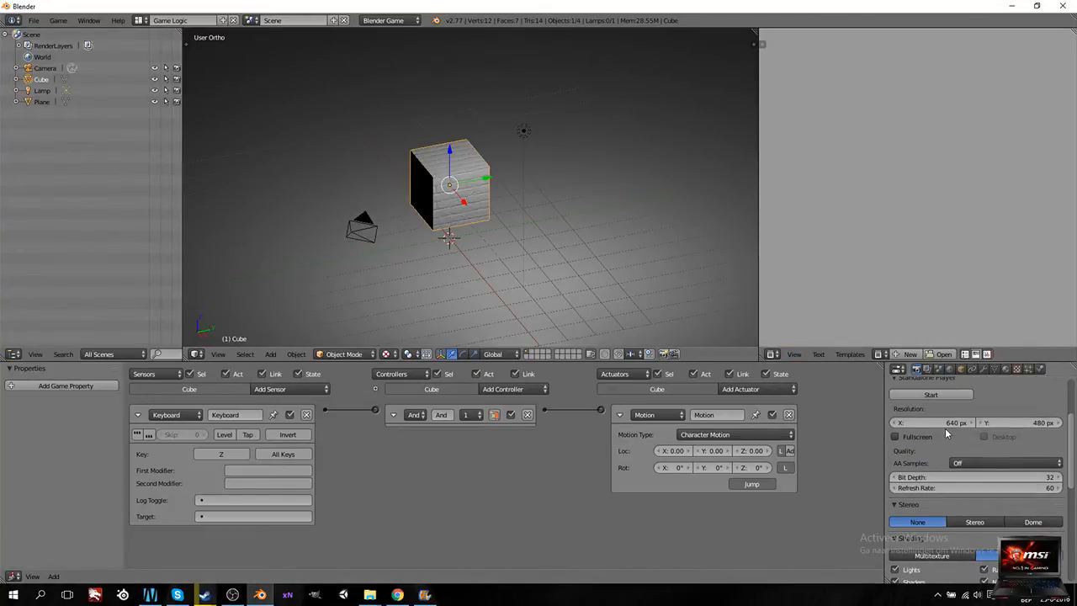
scroll(946, 431, "down", 3)
scroll(946, 431, "down", 2)
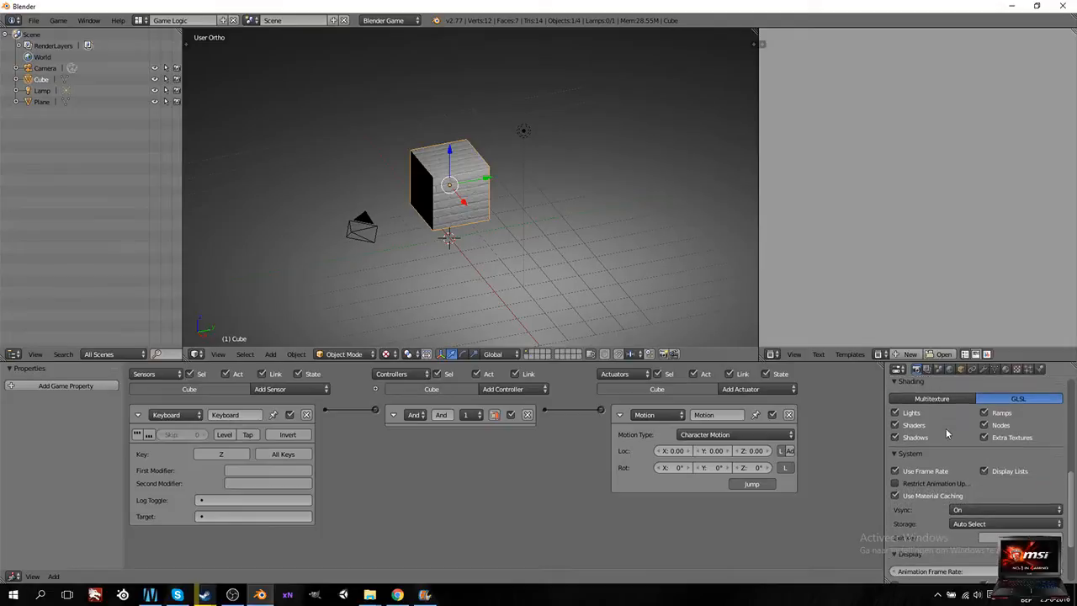
scroll(946, 428, "down", 3)
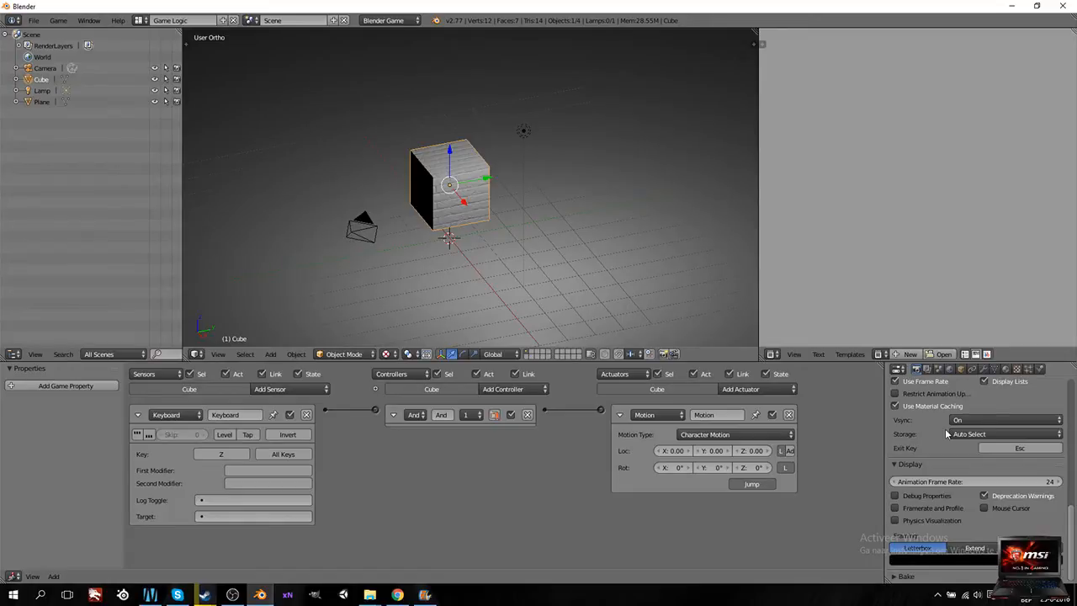
scroll(933, 448, "up", 2)
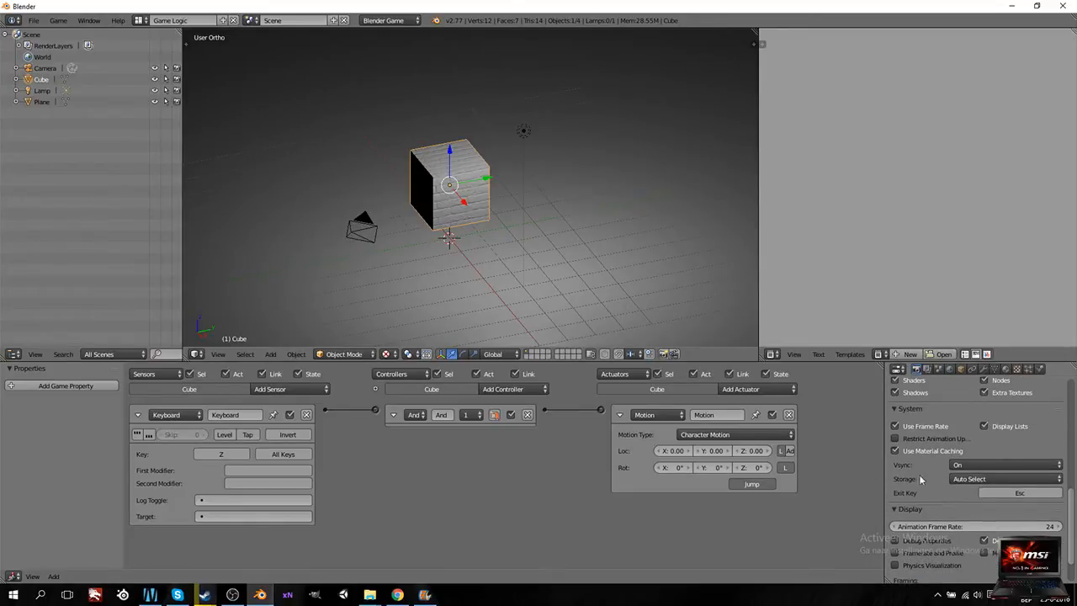
scroll(954, 506, "down", 2)
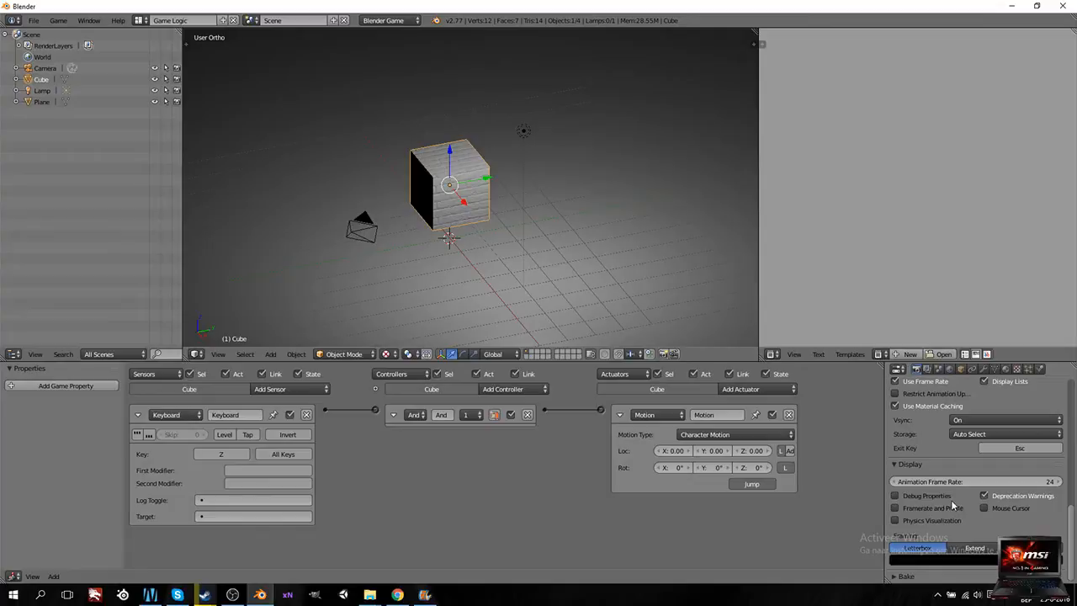
Step: Set the cube's physics type to Character with the Actor option enabled
left_click(1040, 369)
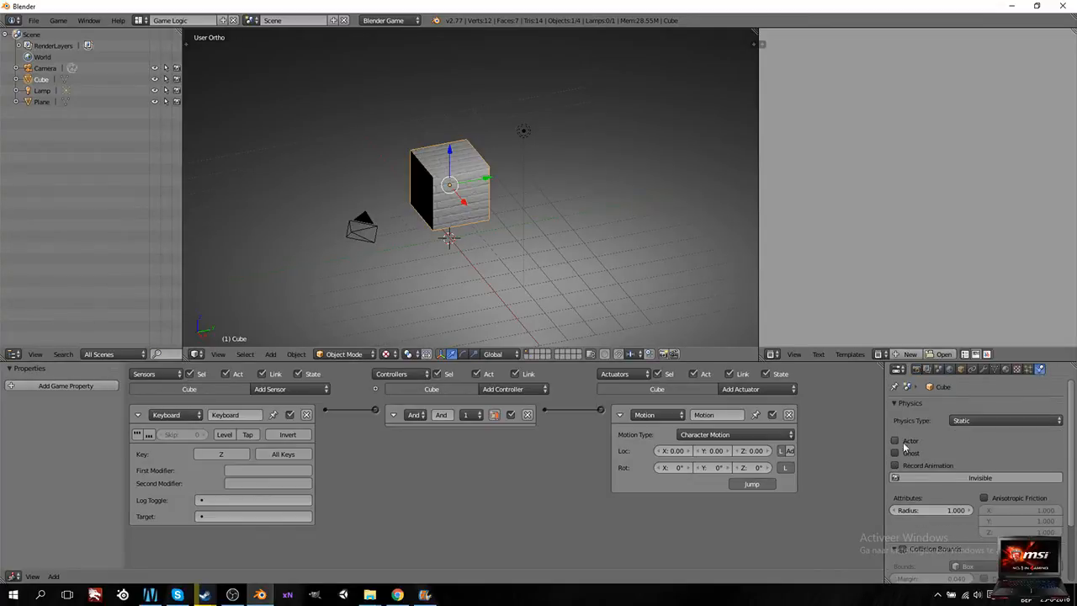
left_click(894, 441)
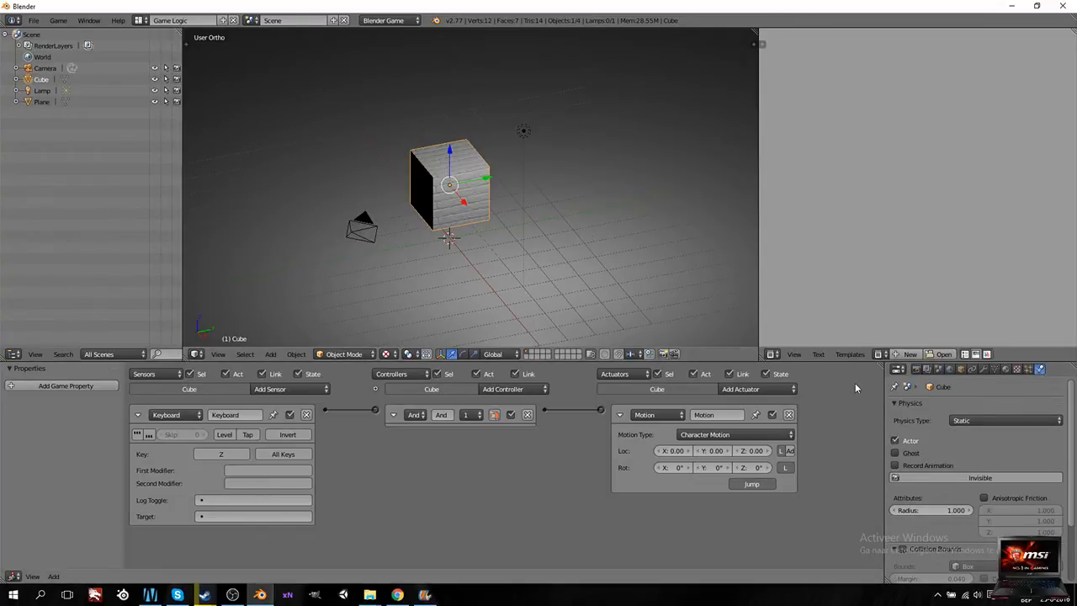
left_click(964, 417)
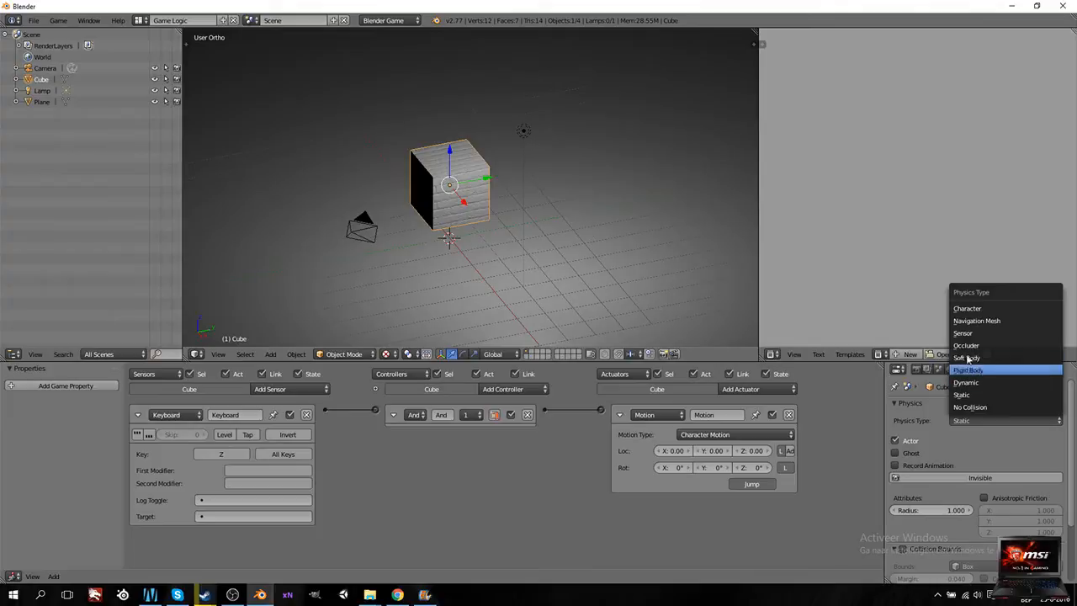
left_click(976, 308)
left_click(895, 441)
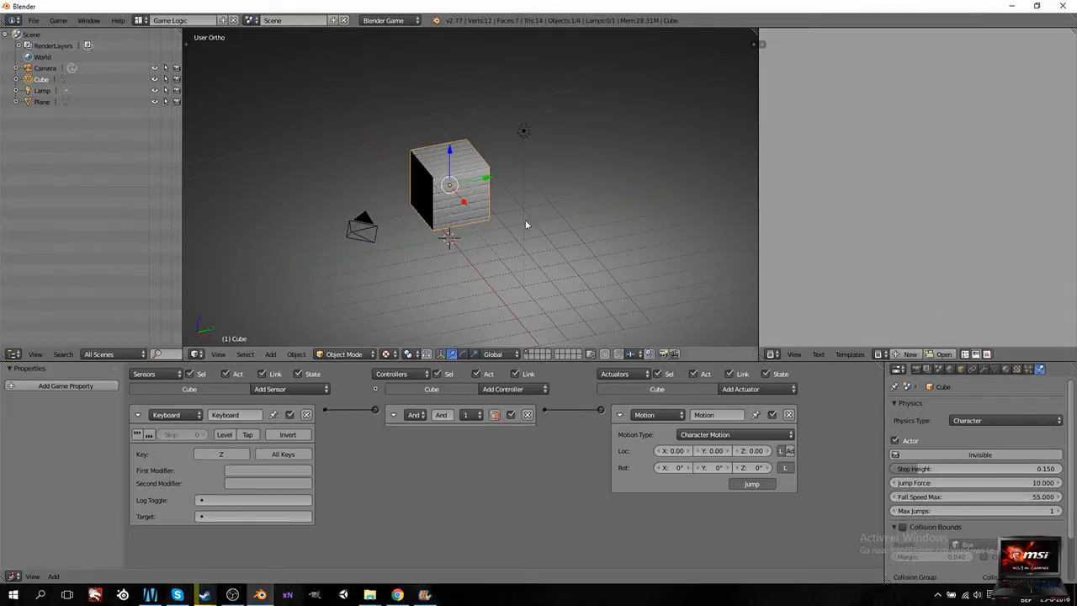
Step: Run the game and test the cube's jump repeatedly with the key assigned to its Keyboard sensor
key("p")
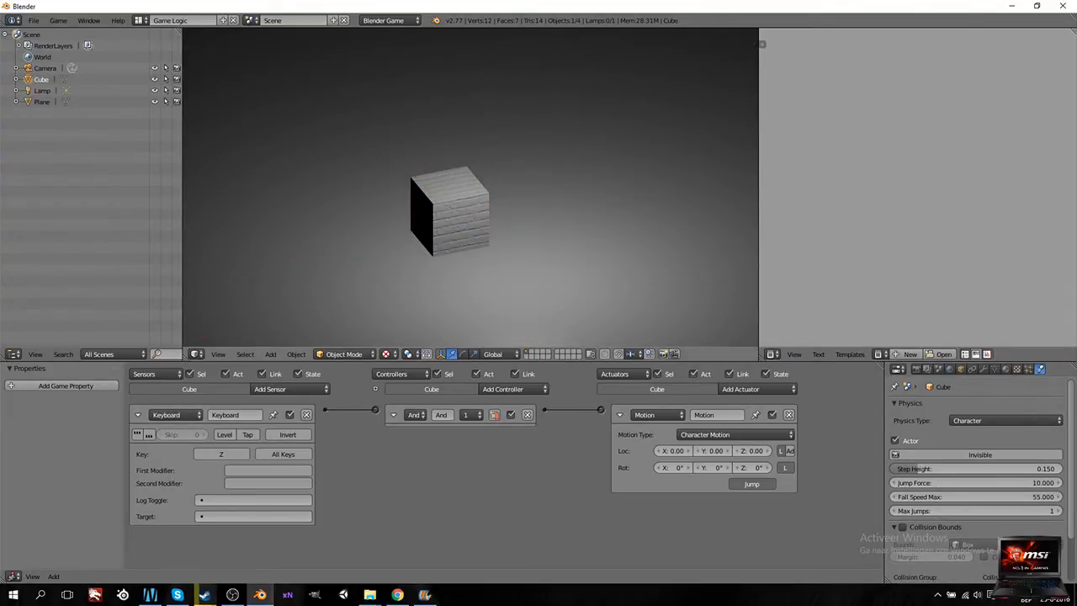
key("z")
key("z")
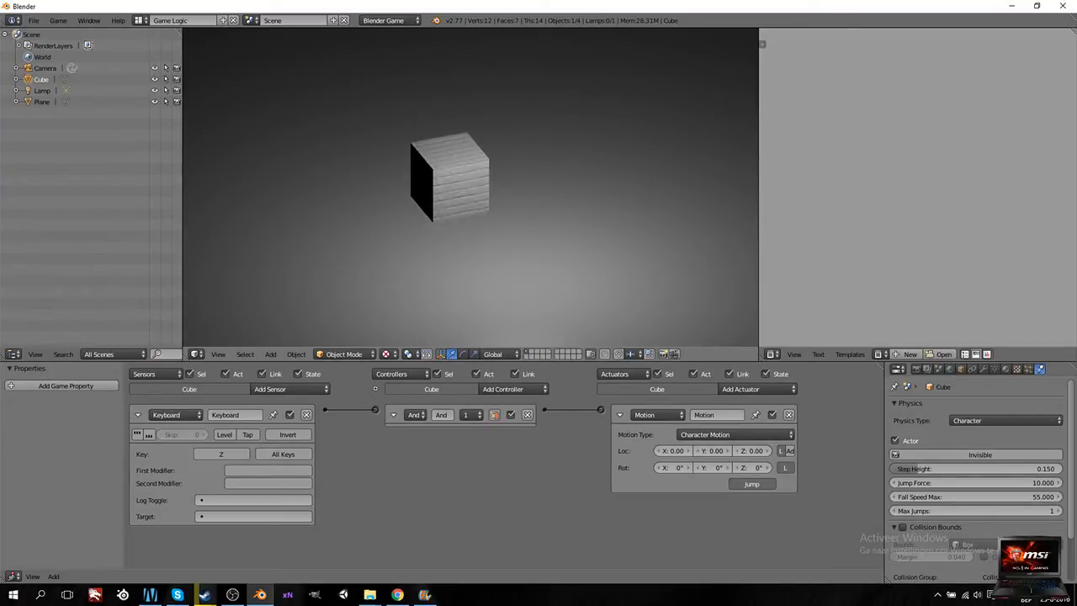
key("z")
key("z")
key("z")
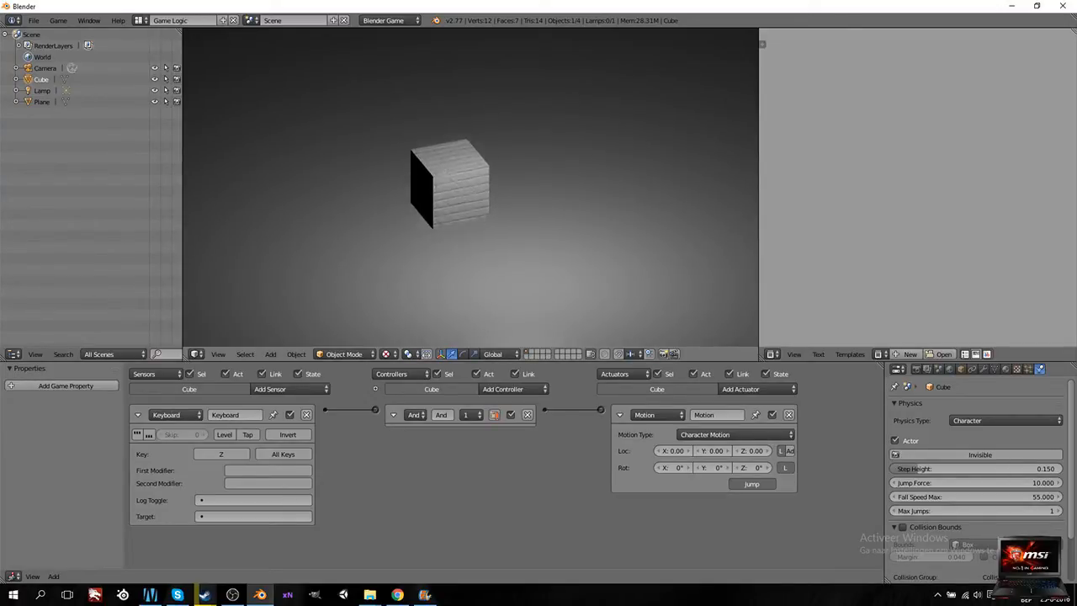
key("z")
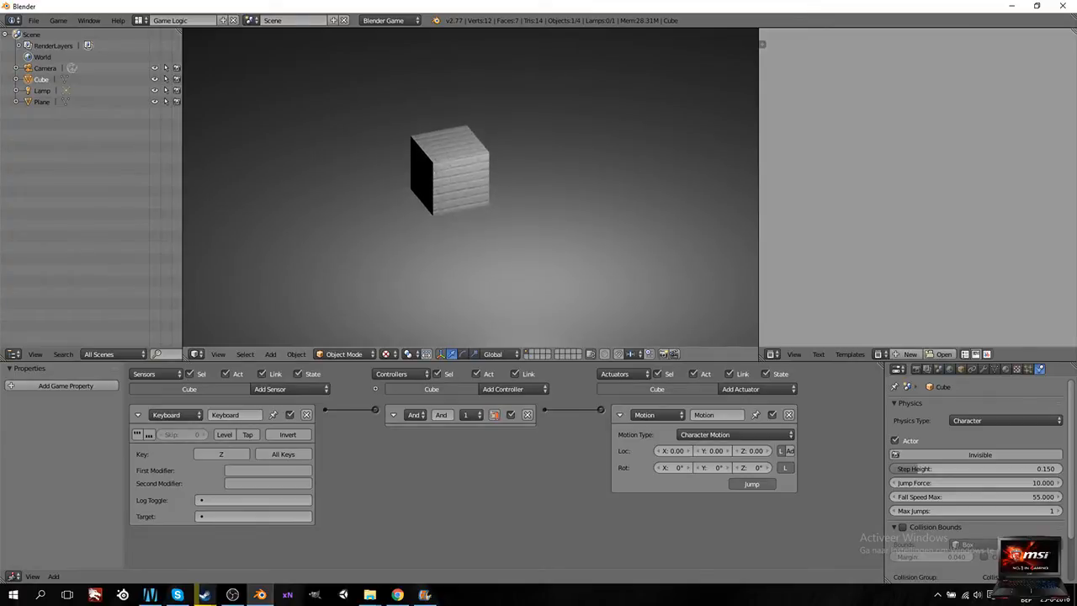
key("z")
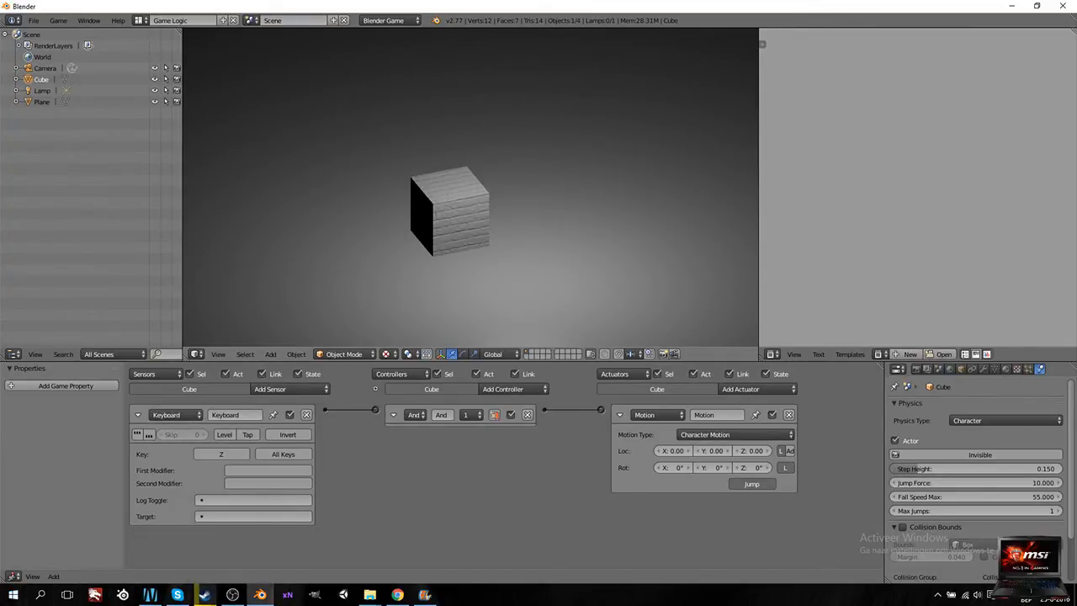
Step: Stop the running game and add a second Keyboard sensor to the cube
key("Escape")
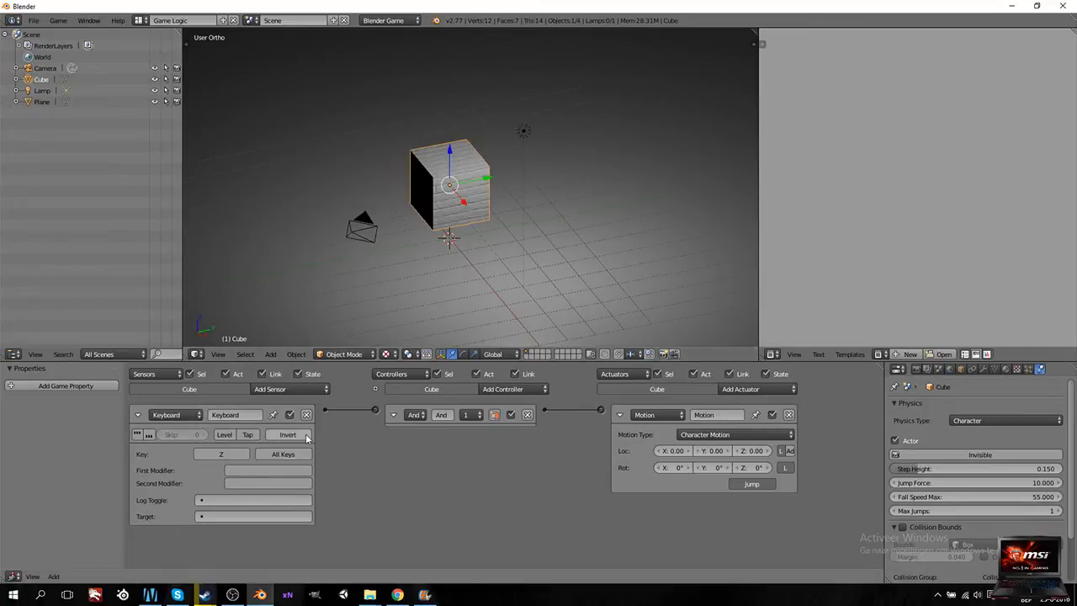
left_click(282, 389)
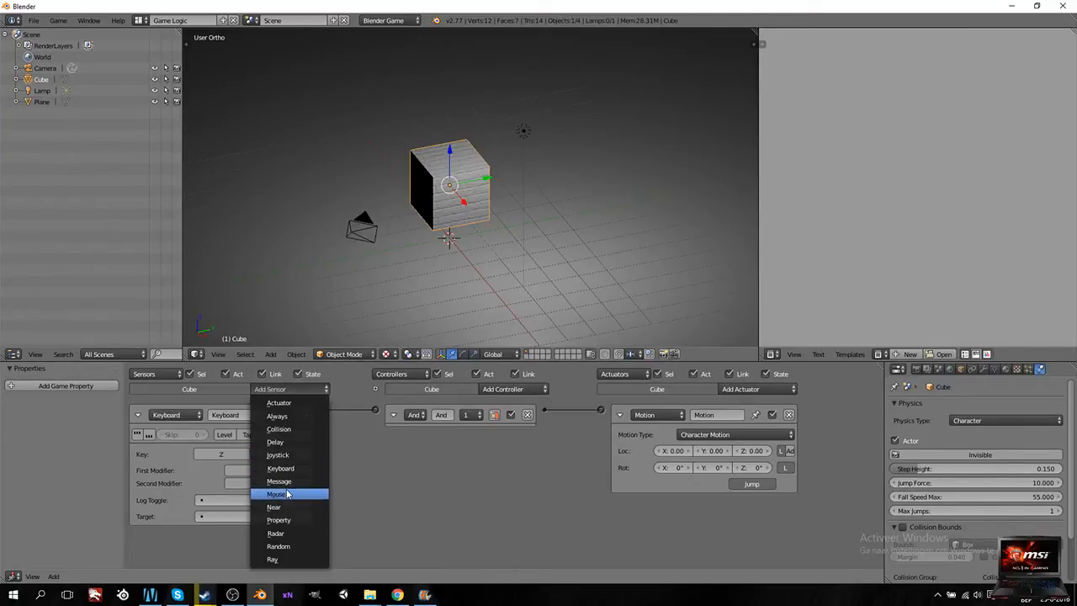
left_click(286, 470)
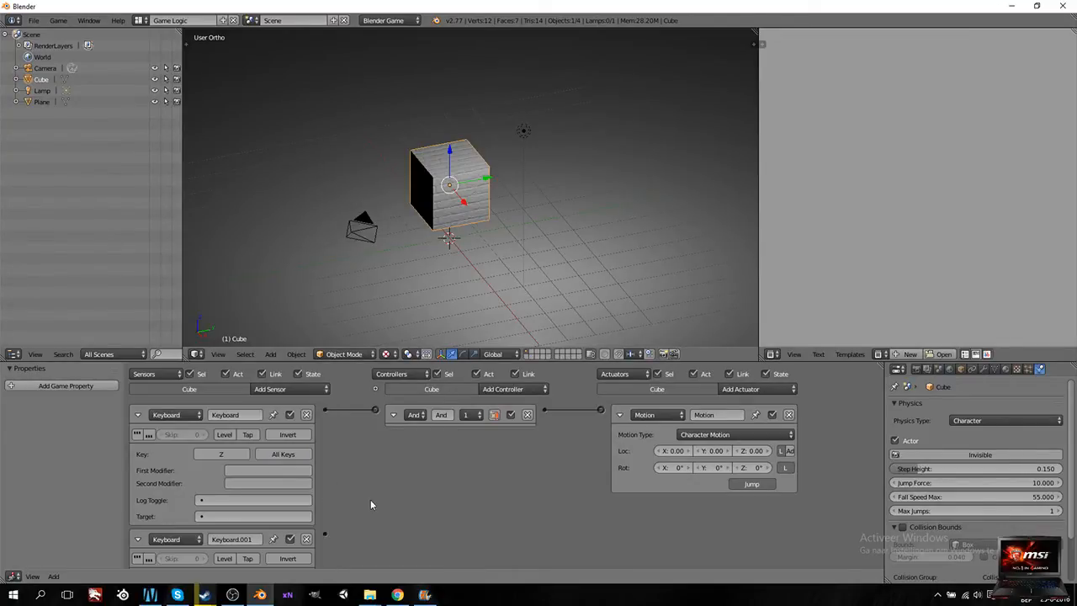
scroll(372, 499, "down", 3)
scroll(371, 456, "down", 5)
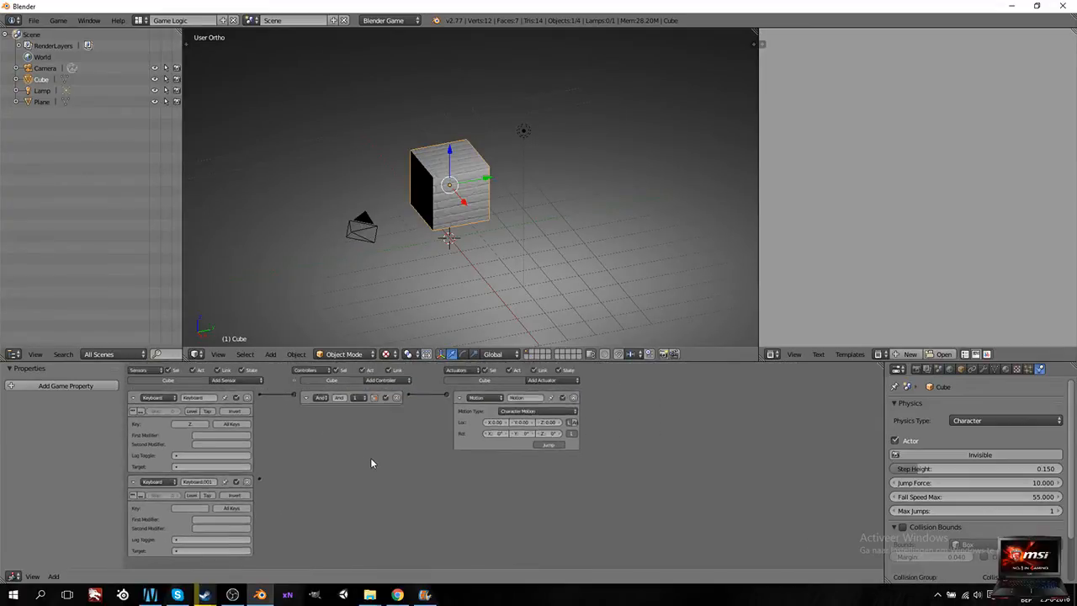
Step: Add a second Motion actuator to the cube, using Character Motion with an X rotation of 10°
left_click(511, 379)
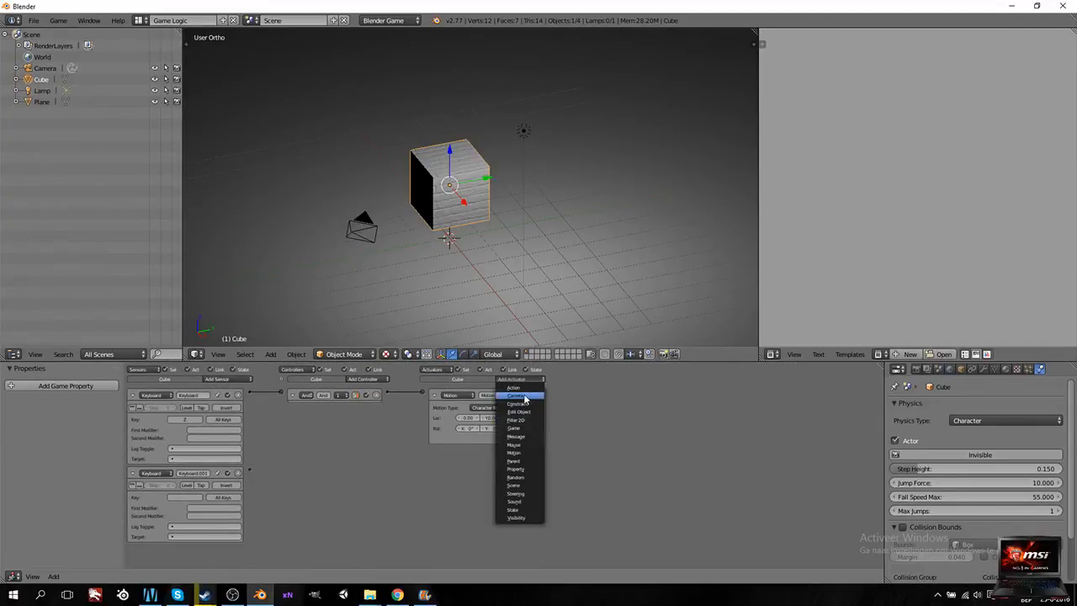
left_click(525, 452)
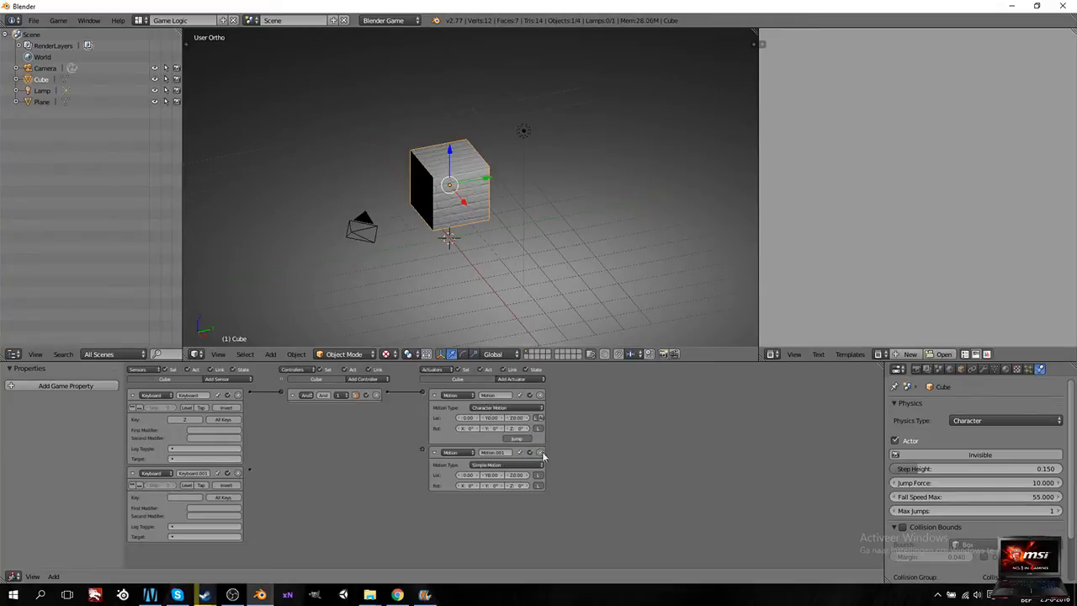
left_click(499, 465)
left_click(505, 439)
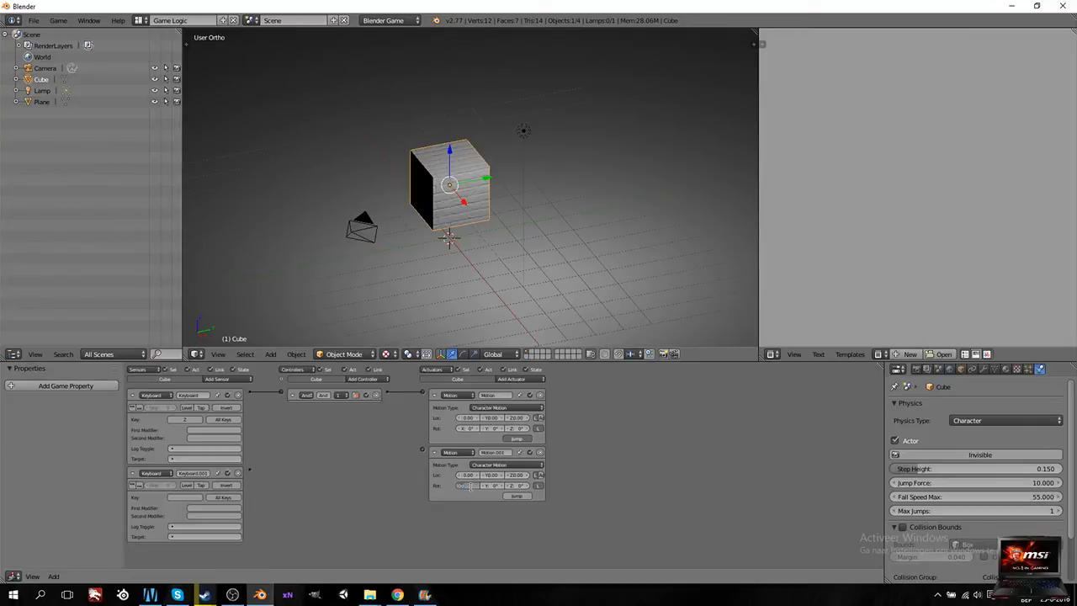
key("Return")
Step: Link the second Keyboard sensor to the second Motion actuator through an And controller and assign Spacebar as its key
left_click_drag(381, 449, 249, 468)
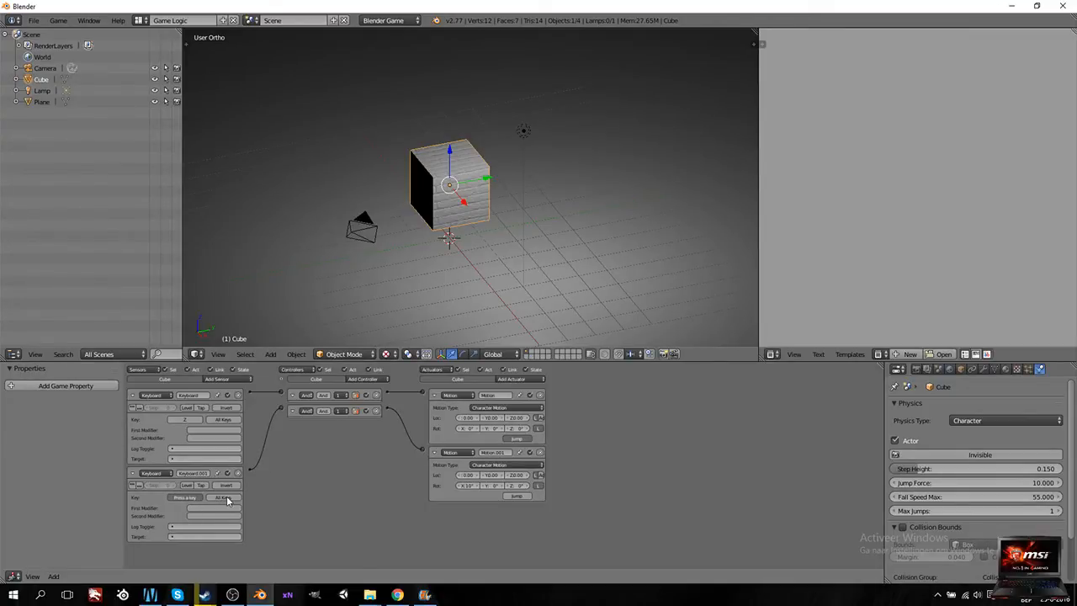
key("space")
Step: Run the game, test the cube's Spacebar rotation together with its Z-key jump, and stop the game
key("p")
key("space")
key("space")
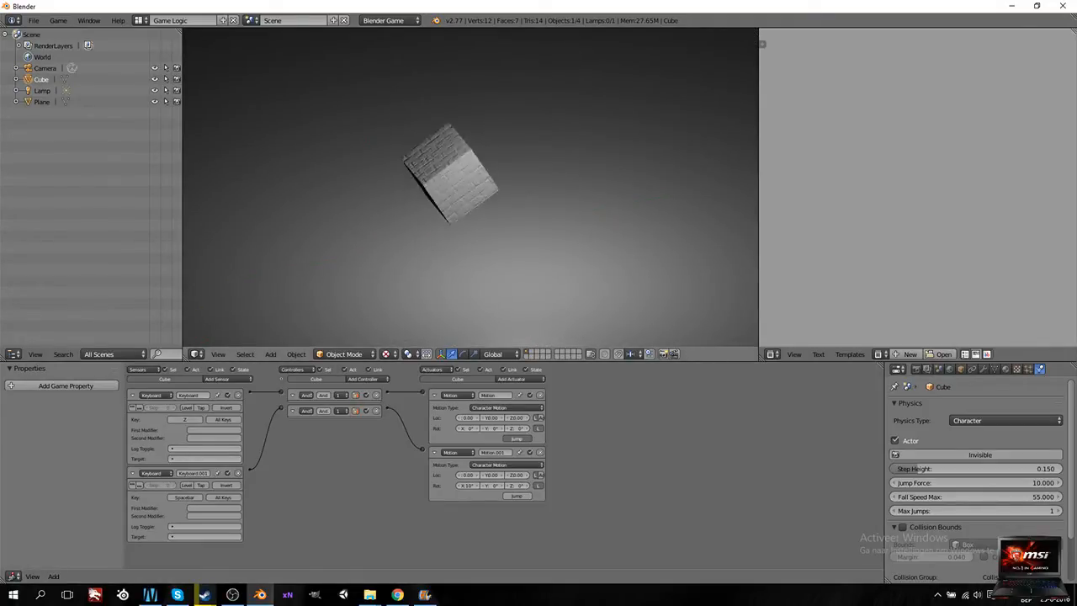
key("space")
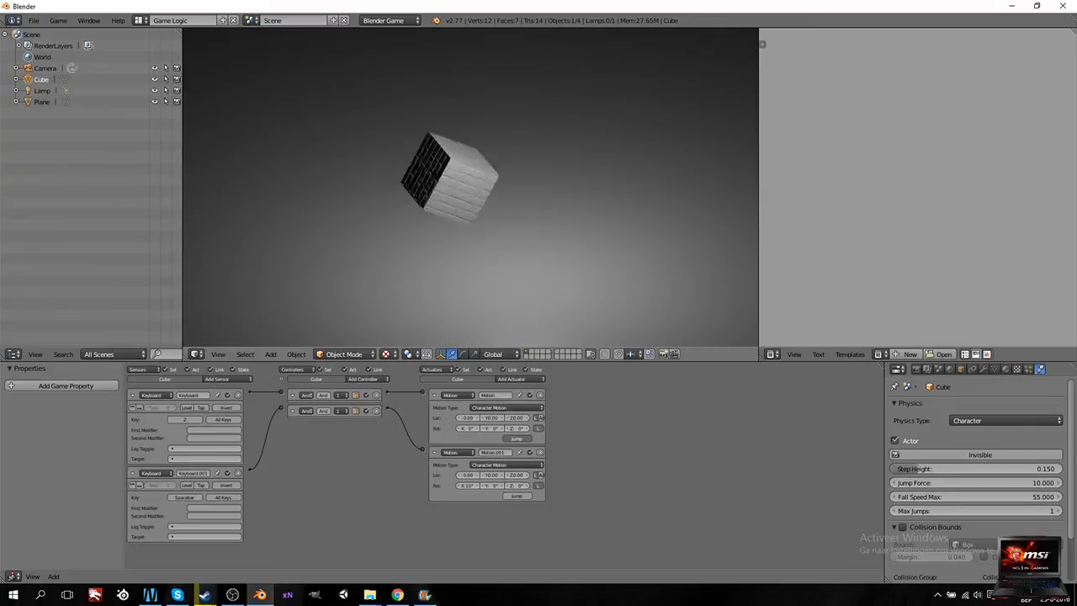
key("space")
key("z")
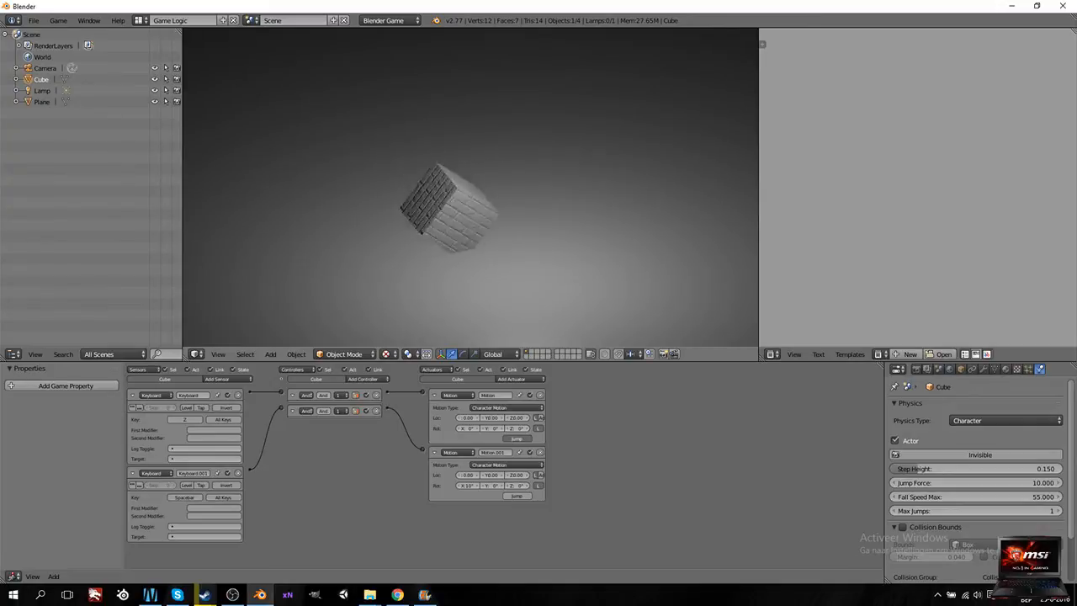
key("space")
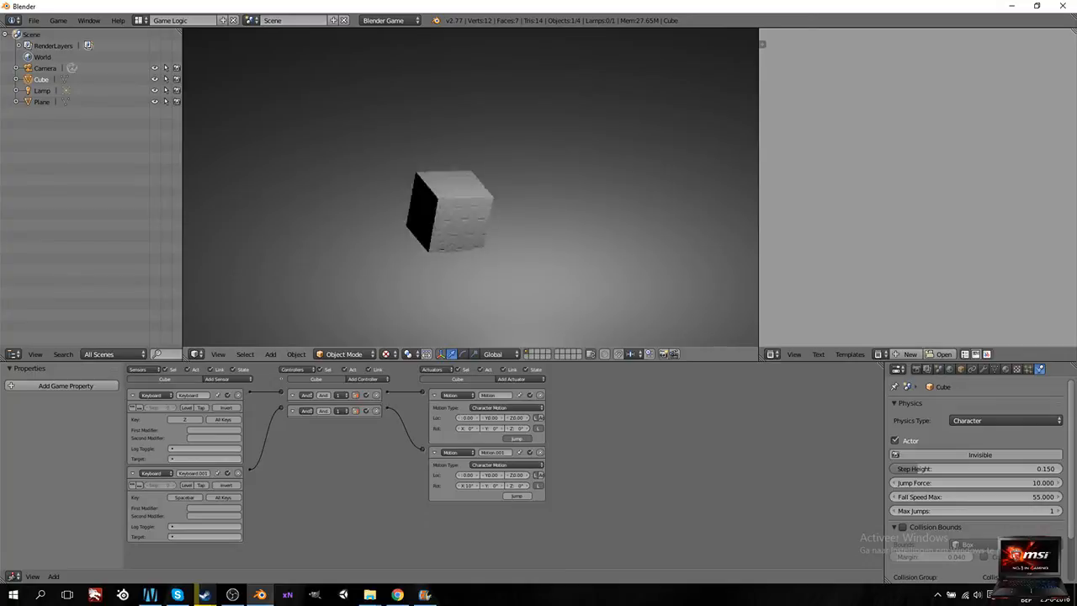
key("space")
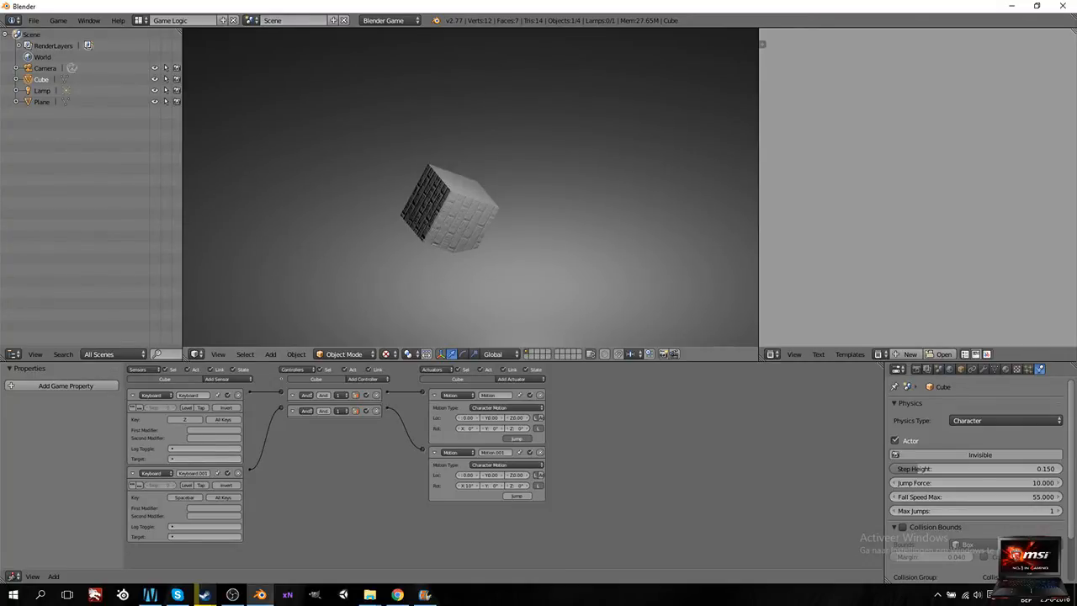
key("Escape")
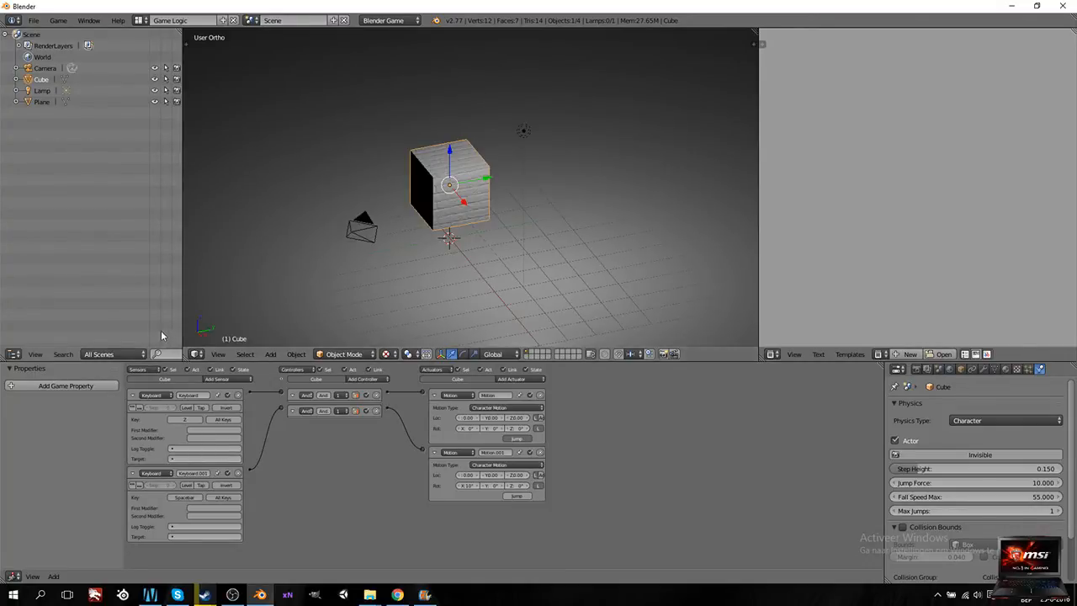
Step: Enable Collision Bounds in the cube's physics settings and run the game briefly to test the Spacebar rotation
left_click(914, 529)
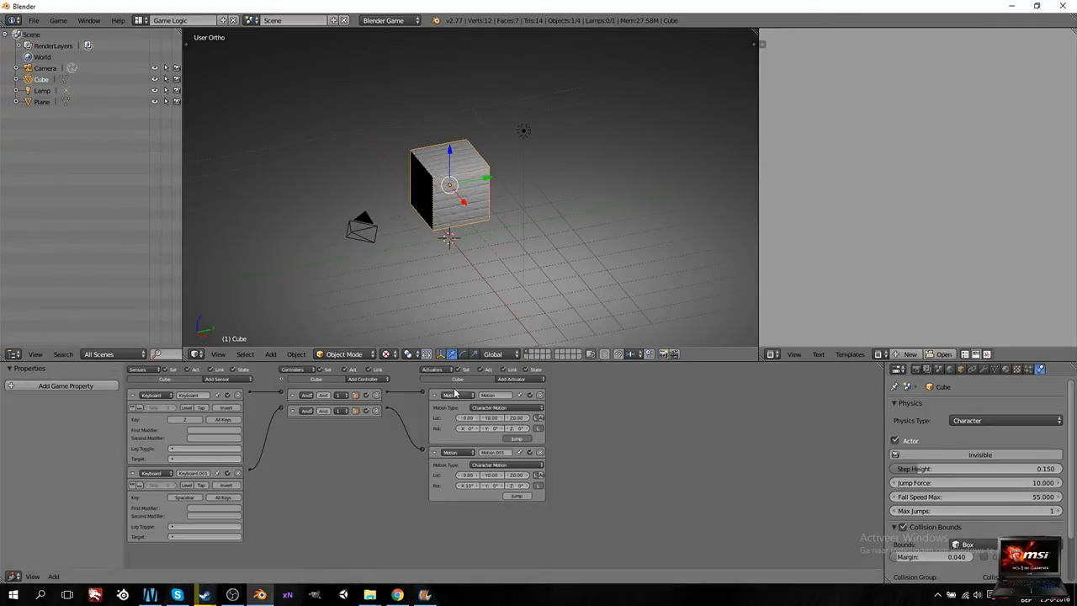
key("p")
key("space")
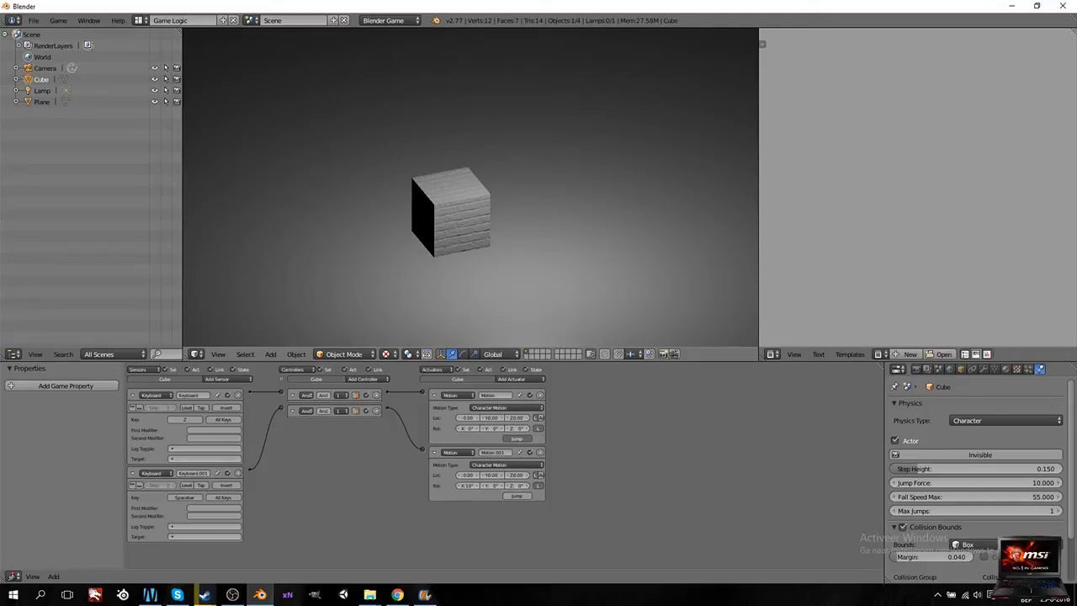
key("Escape")
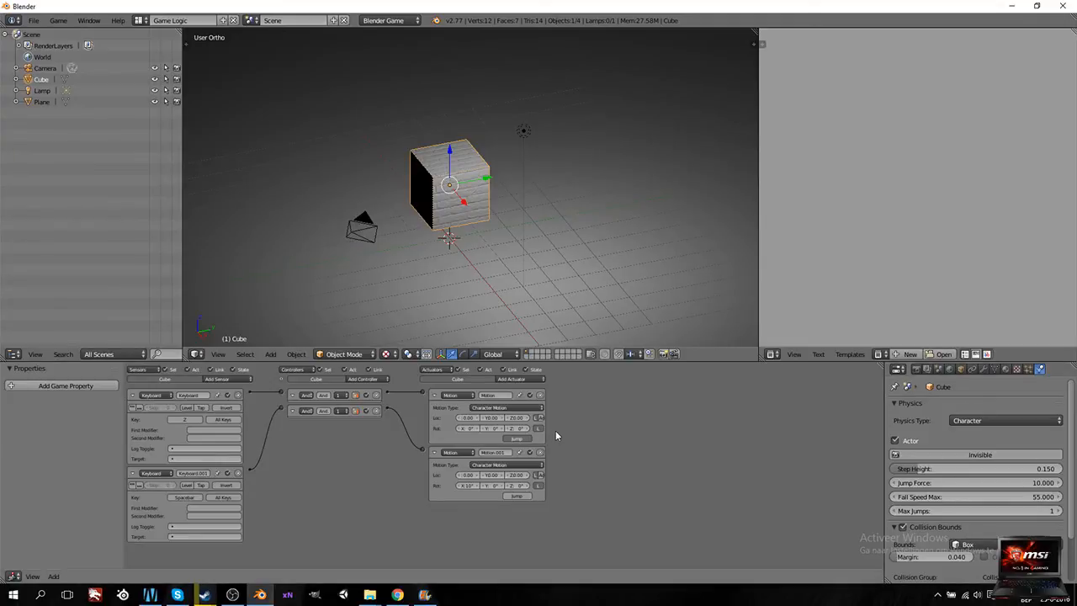
Step: Examine the cube's surface up close and look through its material settings, from Diffuse and Specular down to Options
scroll(488, 455, "up", 1)
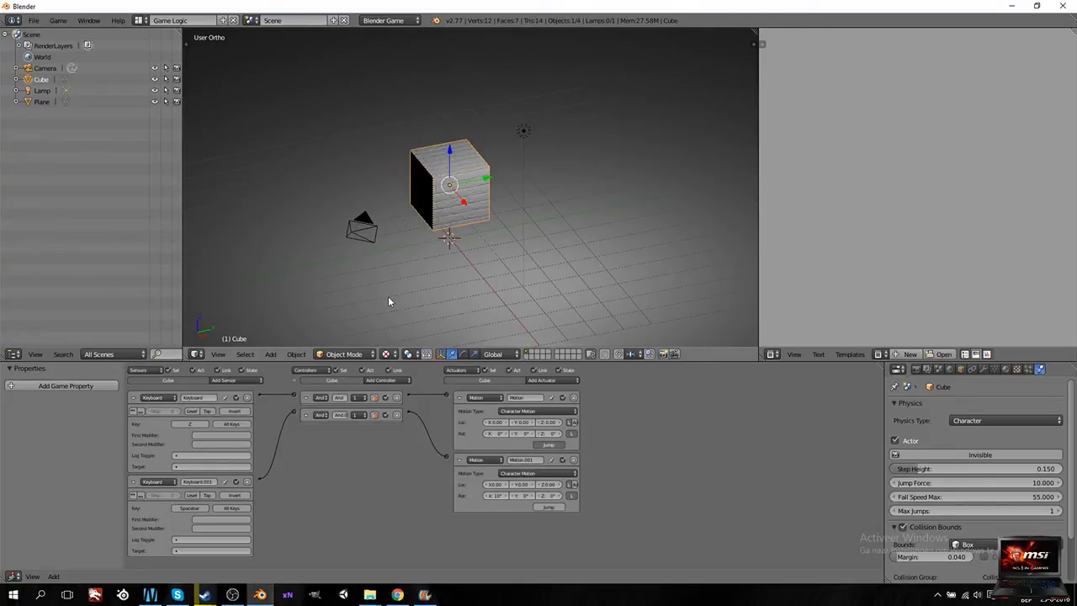
scroll(388, 302, "up", 5)
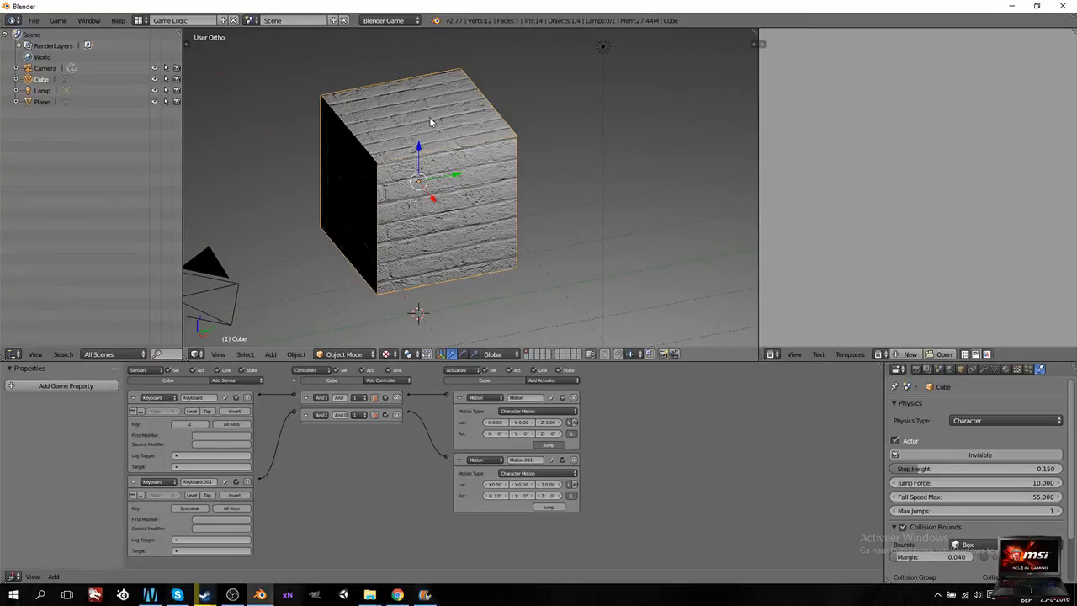
scroll(432, 123, "down", 6)
scroll(454, 207, "up", 3)
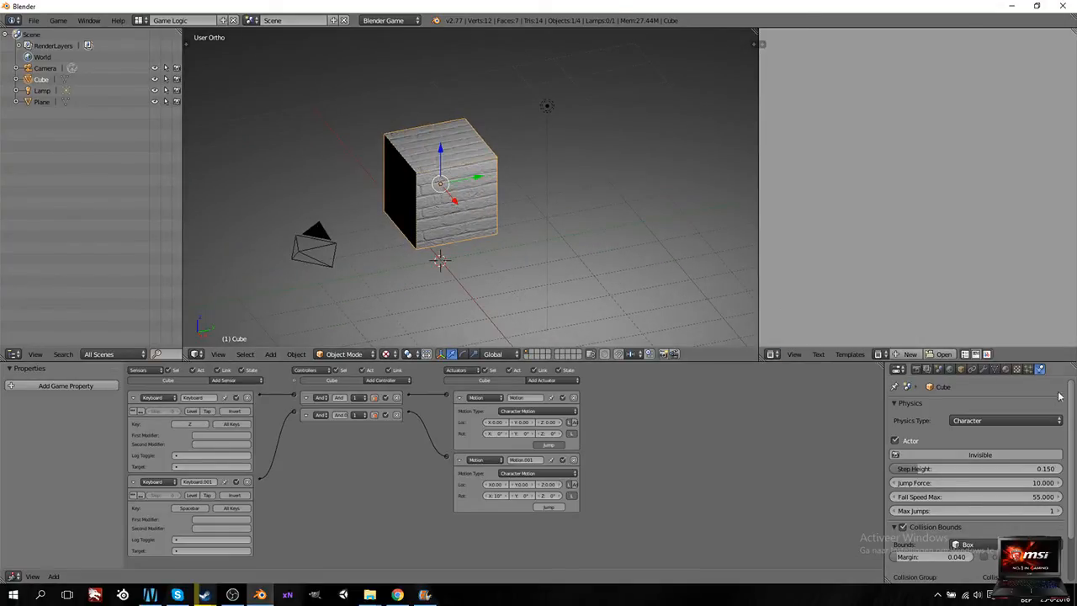
left_click(1006, 370)
scroll(973, 465, "down", 10)
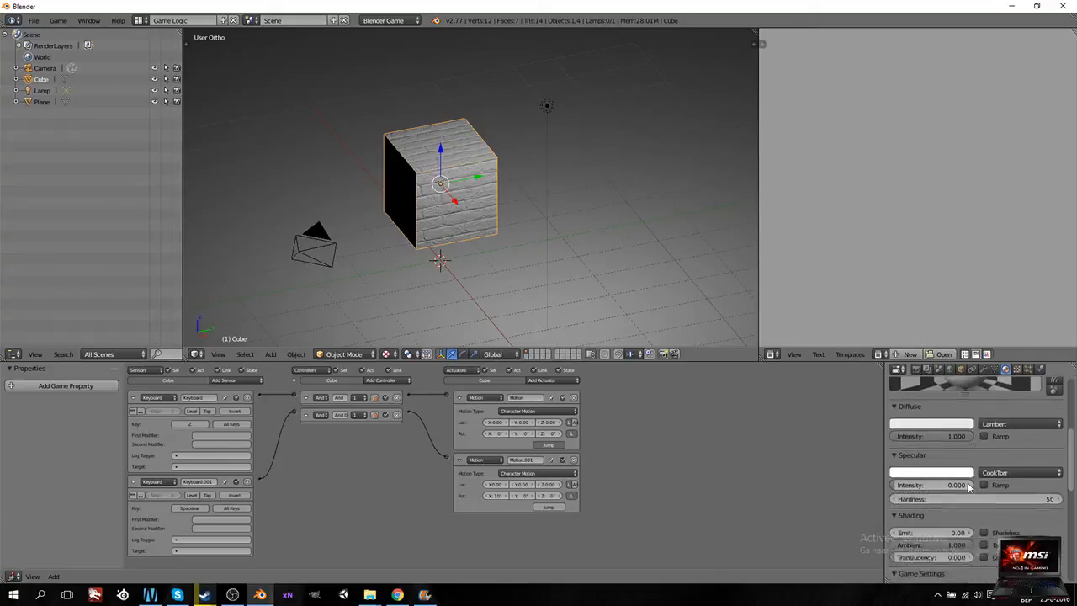
scroll(936, 475, "down", 6)
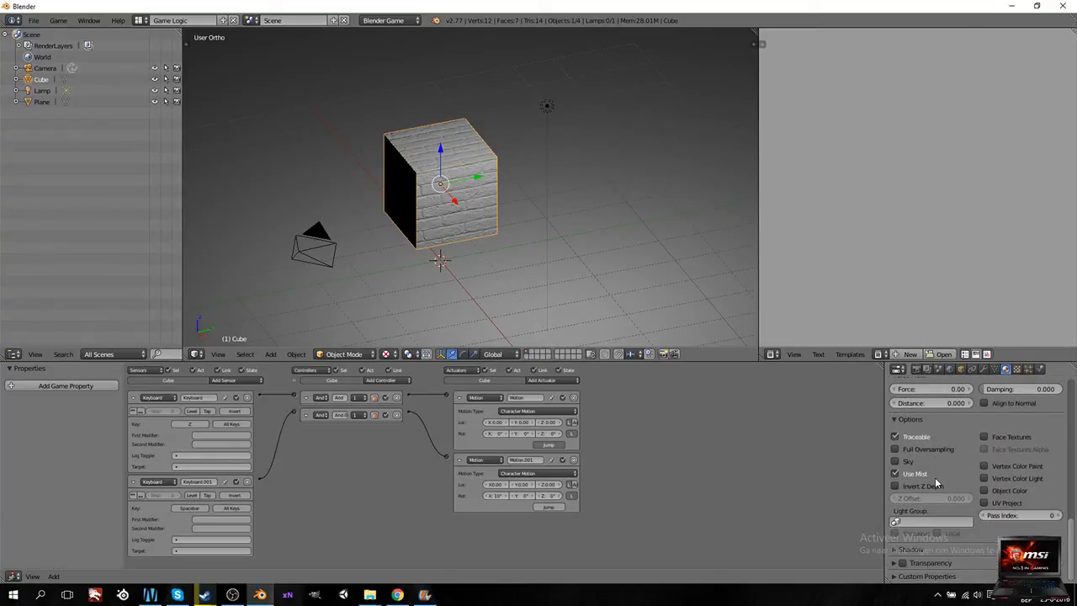
scroll(935, 477, "up", 7)
scroll(935, 478, "up", 8)
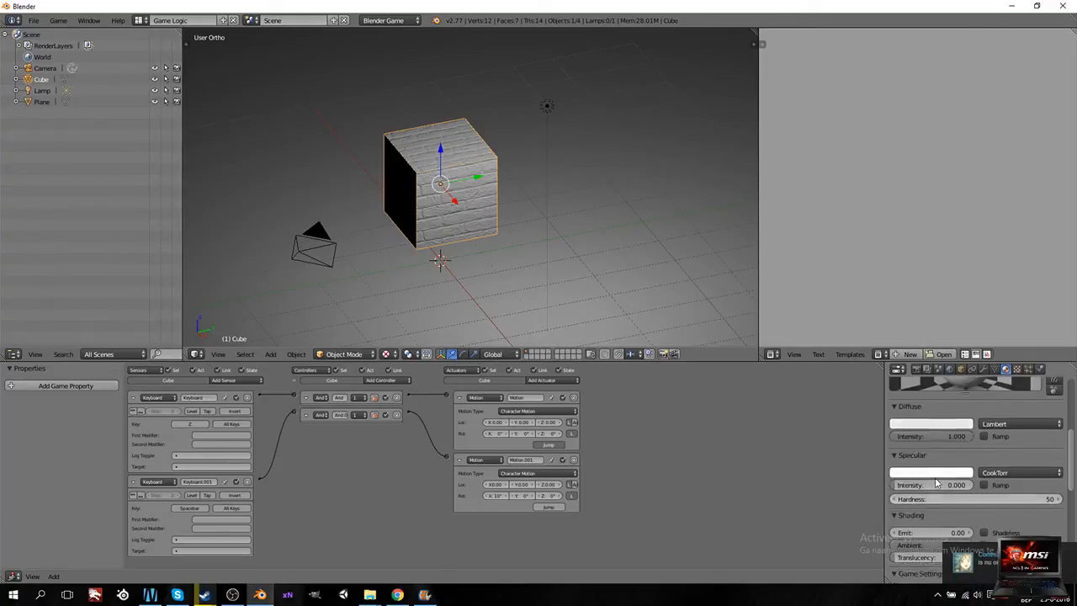
Step: Enable the Color influence of the cube's Bricks.jpg texture and check the result on the cube
left_click(1018, 369)
scroll(942, 504, "down", 8)
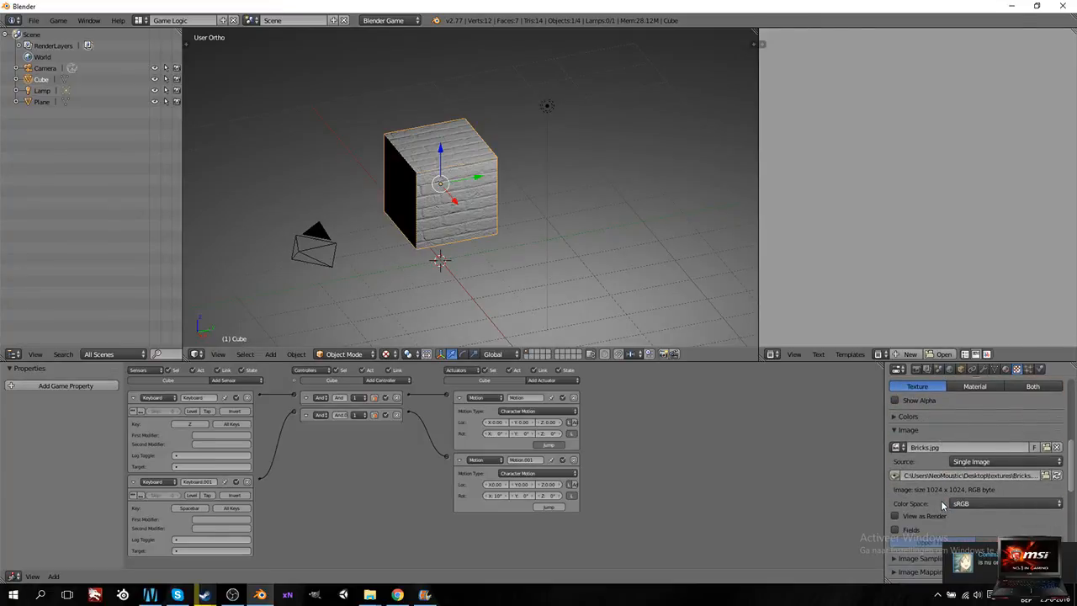
scroll(902, 503, "down", 10)
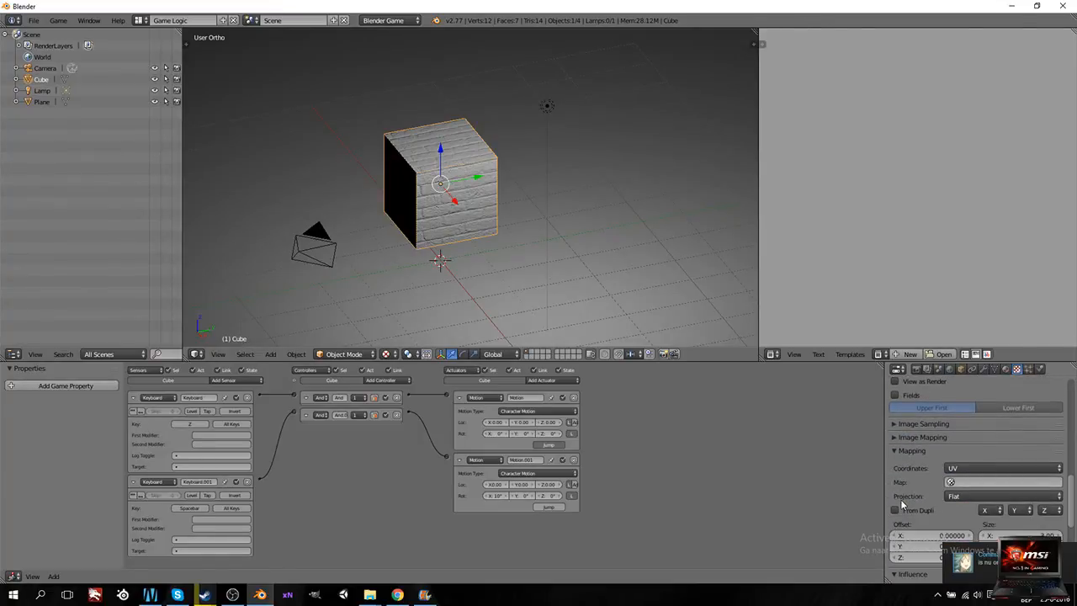
left_click(894, 504)
scroll(526, 263, "up", 5)
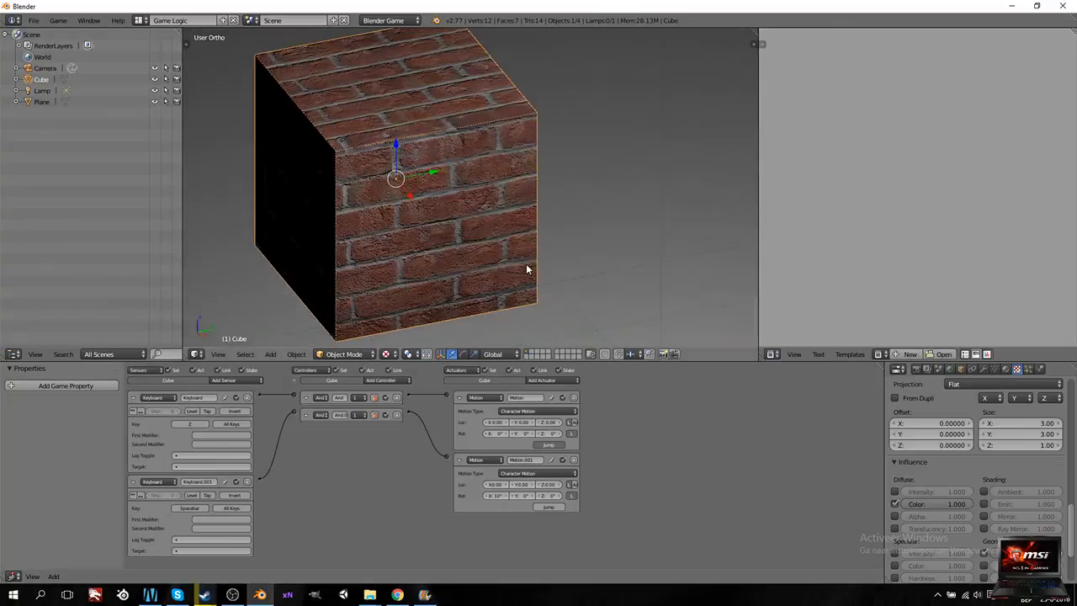
scroll(416, 248, "down", 6)
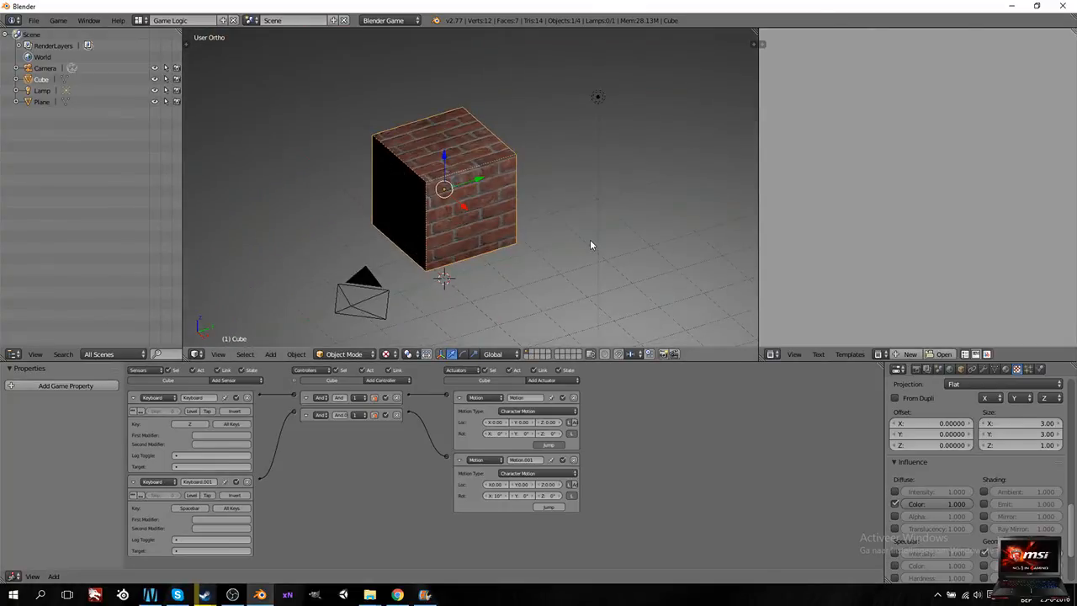
Step: Switch to the camera view and move the camera so the cube sits near the centre of its frame
key("KP_0")
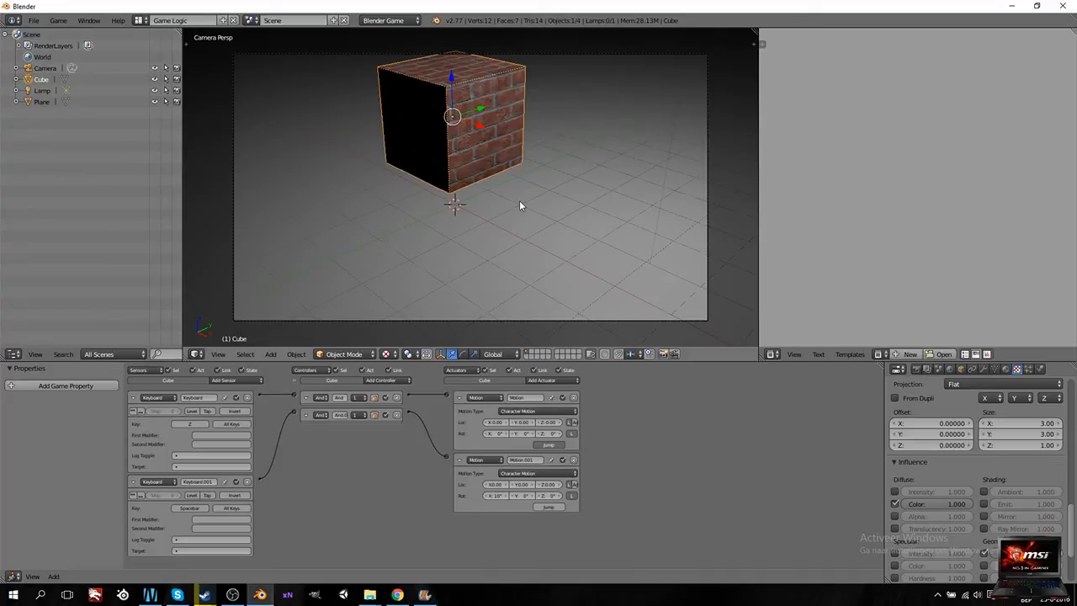
right_click(495, 320)
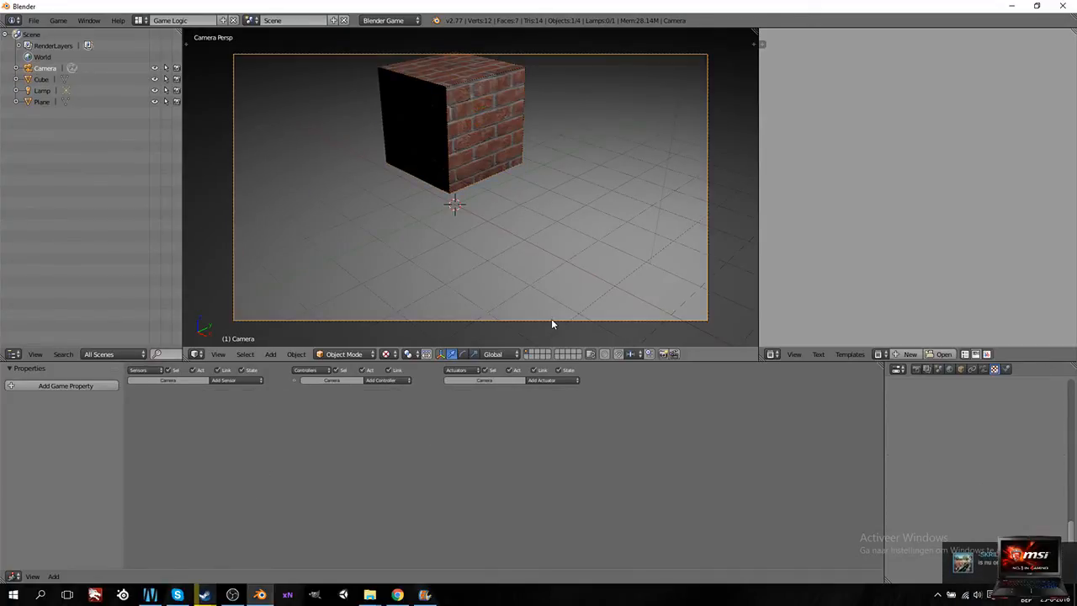
key("g")
left_click(552, 186)
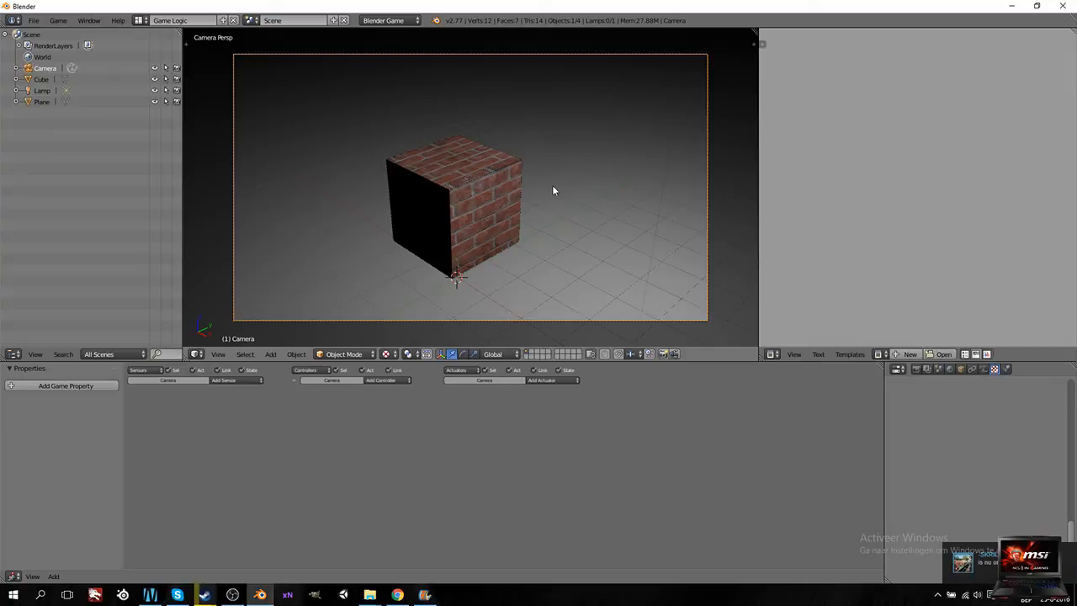
Step: Run the game from the camera view, test the cube's controls, and stop the game
key("p")
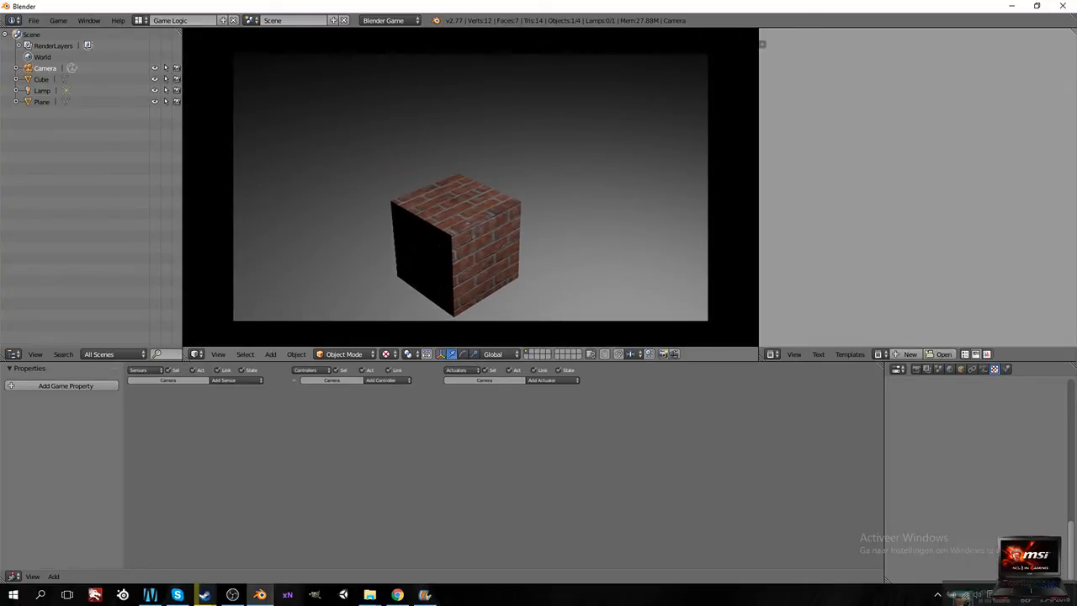
key("Up")
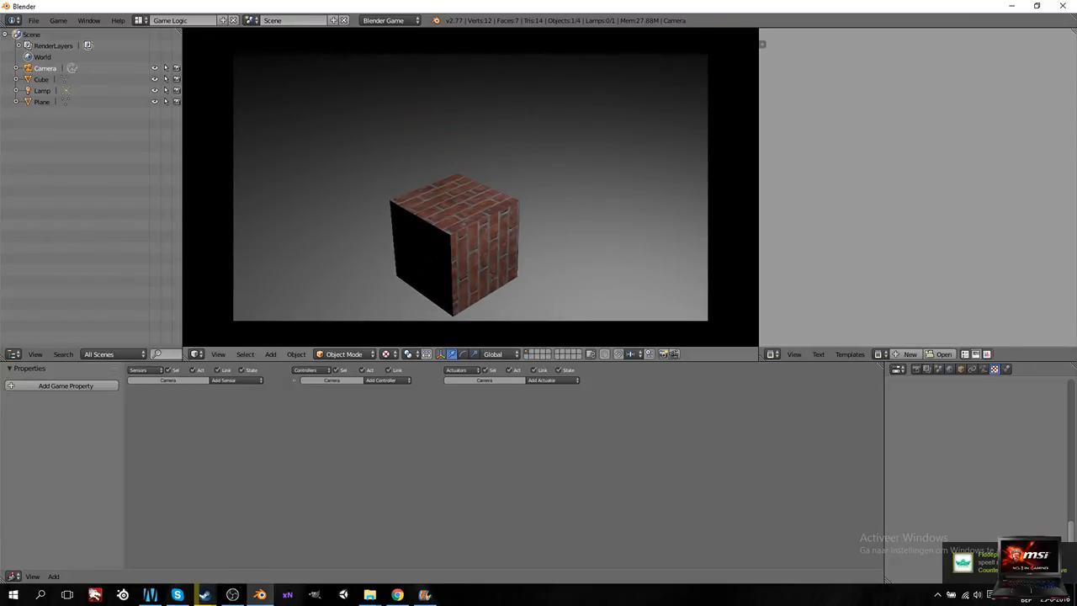
key("Escape")
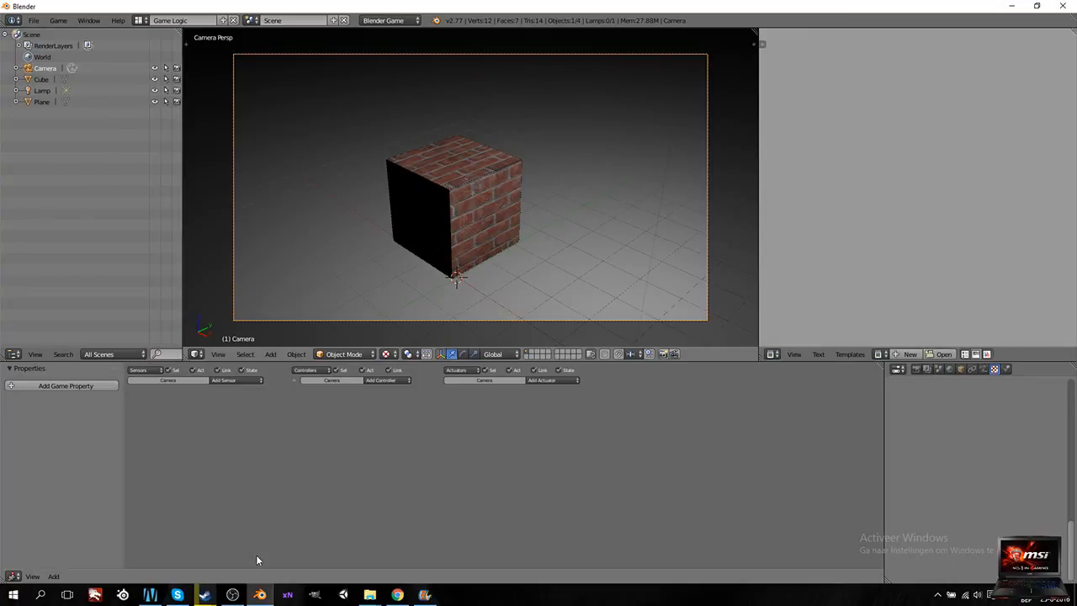
left_click(231, 596)
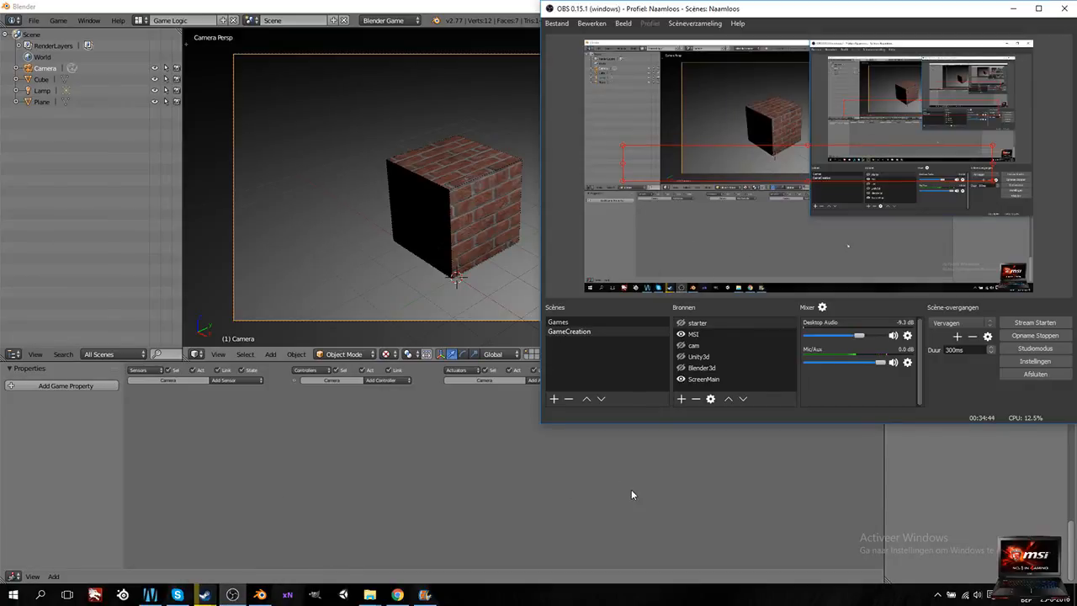